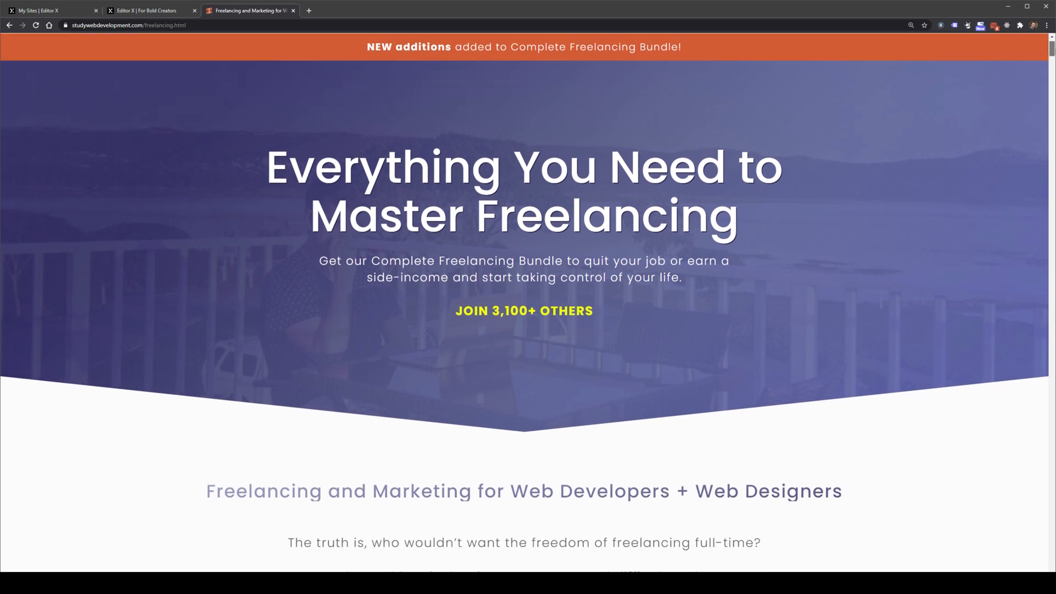
Read through the freelancing bundle's sales page, from the list of what is taught to the testimonials.
scroll(524, 303, down, 3)
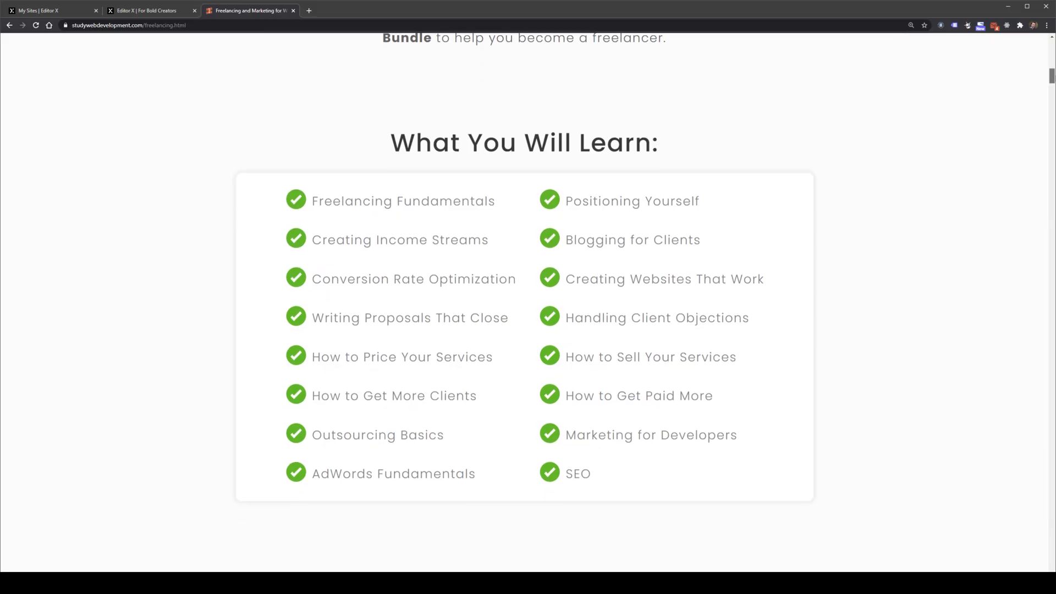
scroll(526, 283, down, 1)
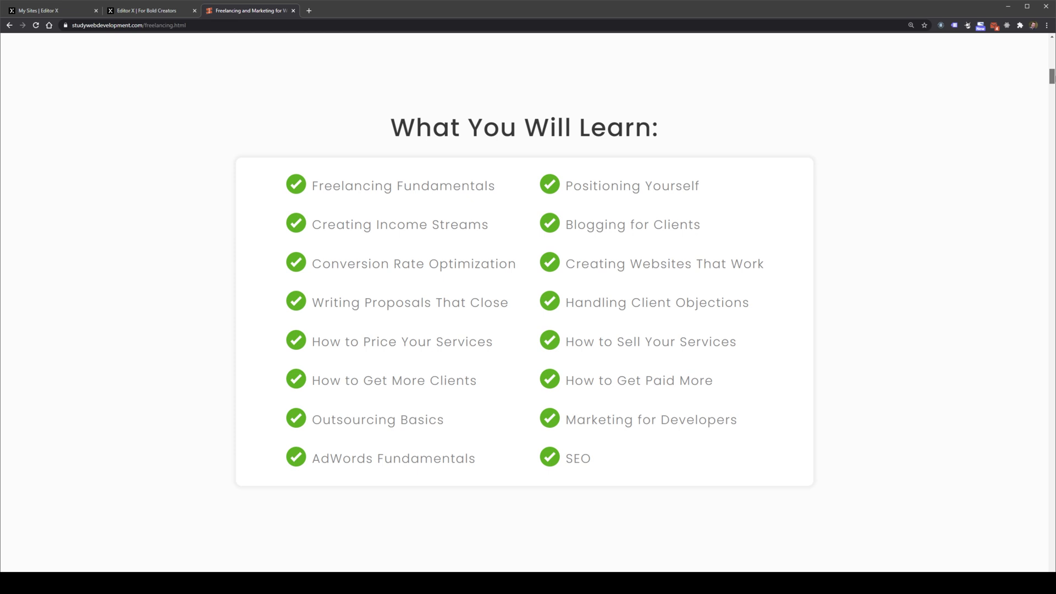
scroll(526, 314, down, 1)
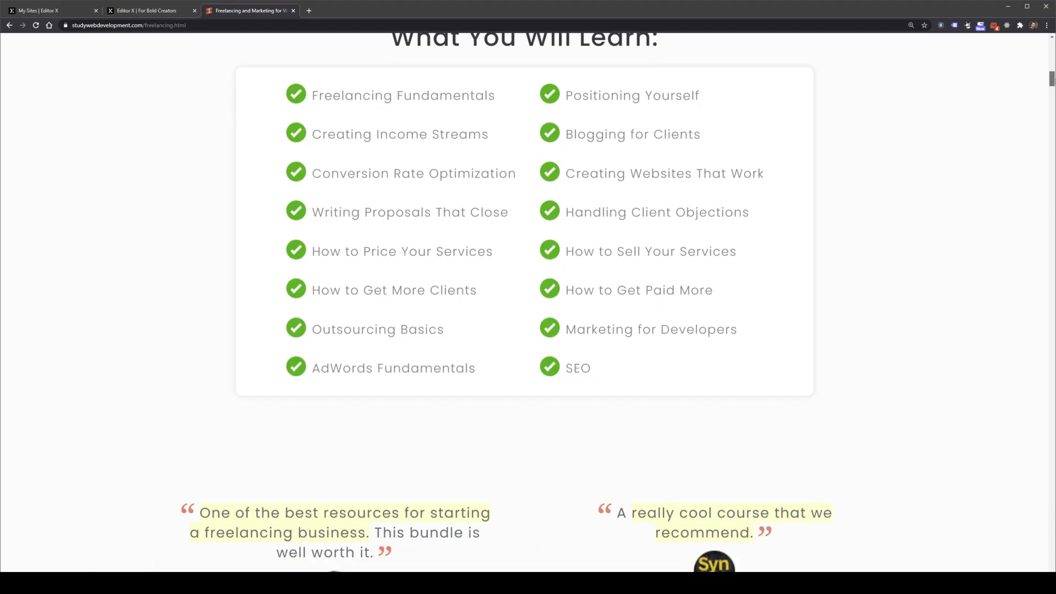
scroll(526, 302, down, 7)
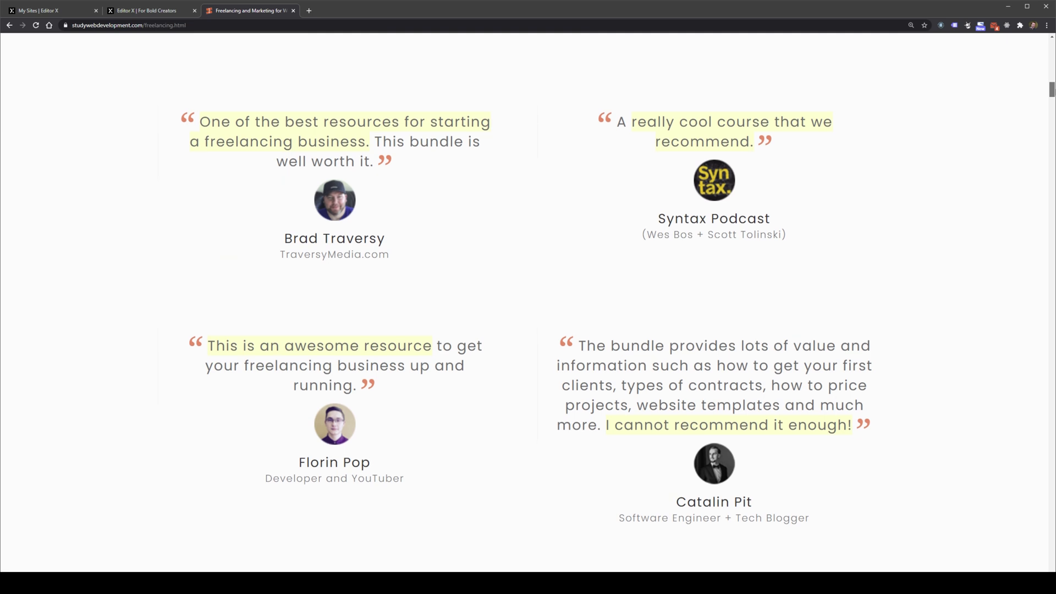
scroll(525, 303, down, 12)
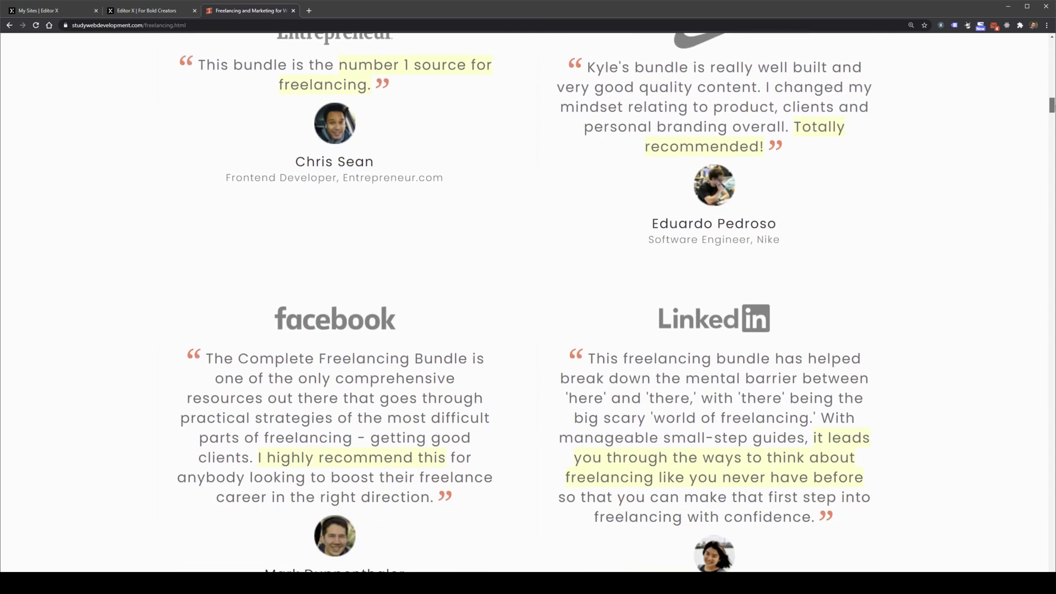
scroll(525, 303, down, 1)
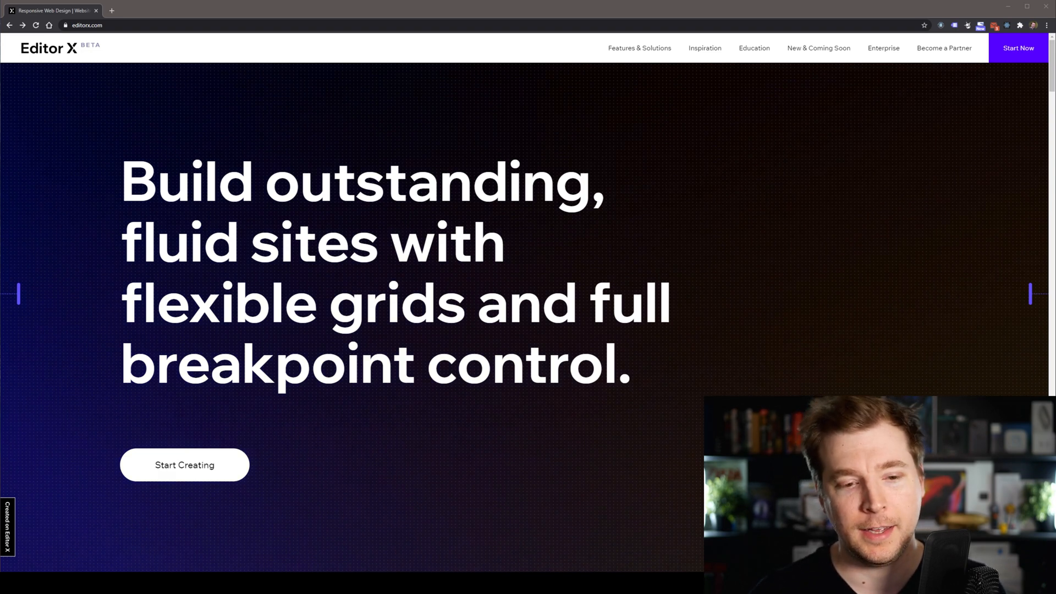
Look over the Editor X homepage and log in to the account with Google.
scroll(306, 288, down, 10)
scroll(306, 288, down, 9)
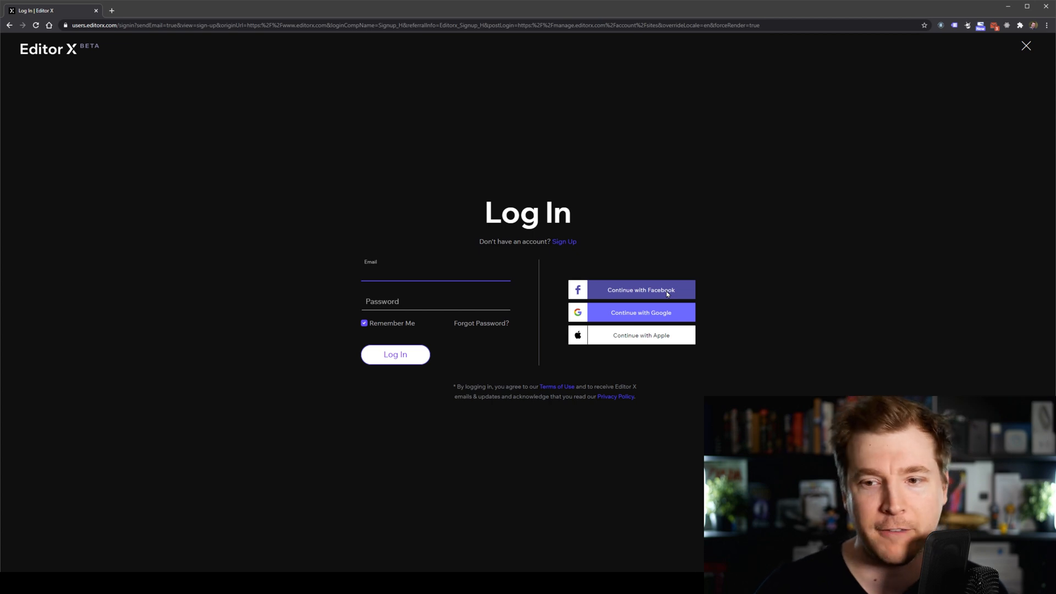
click(624, 313)
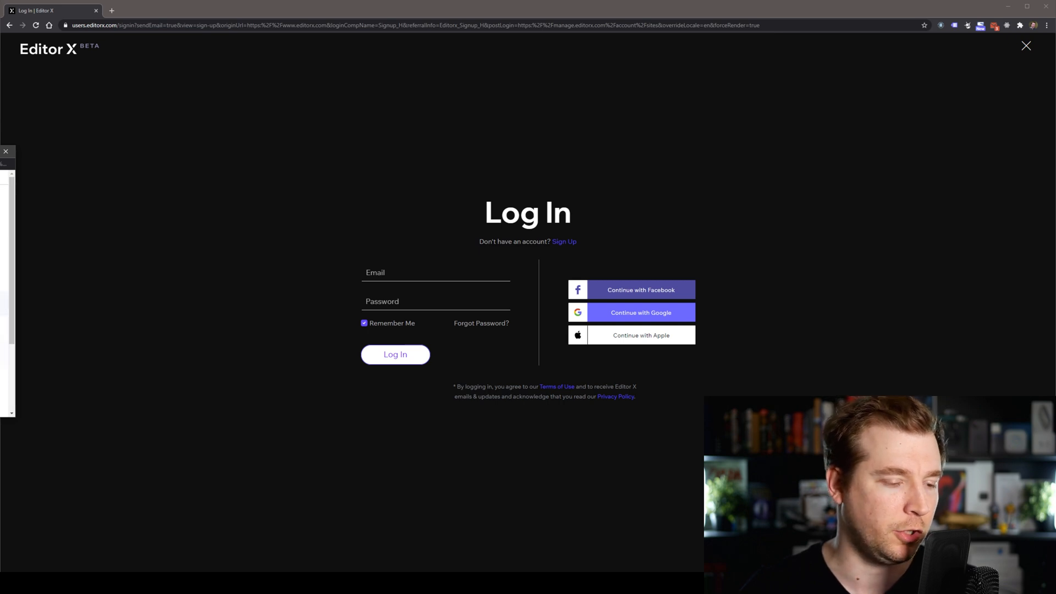
scroll(4, 294, down, 1)
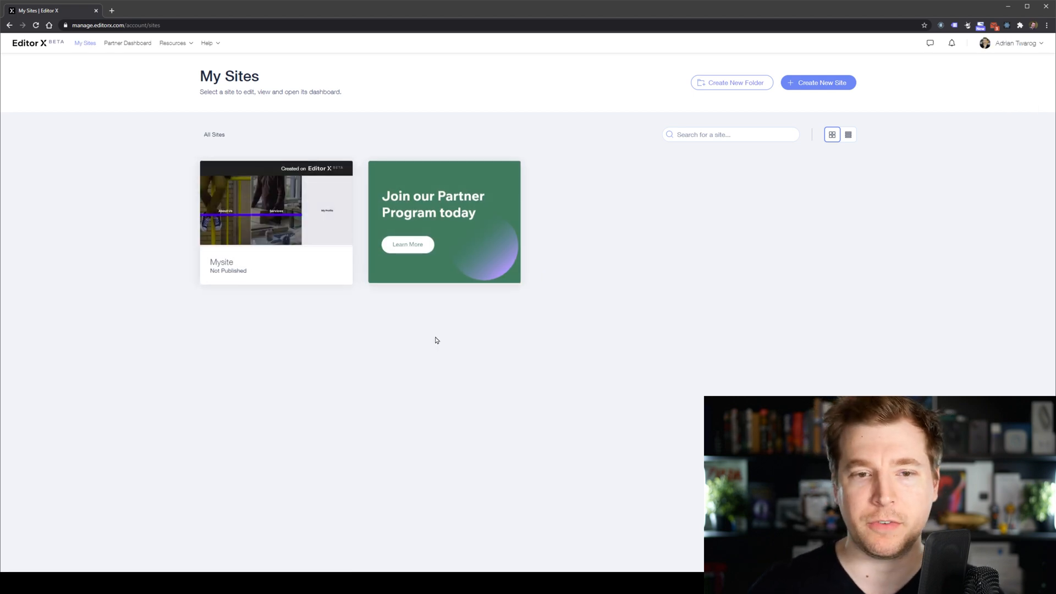
Create a new site in the Portfolio & CV category, starting from the blank canvas.
click(810, 88)
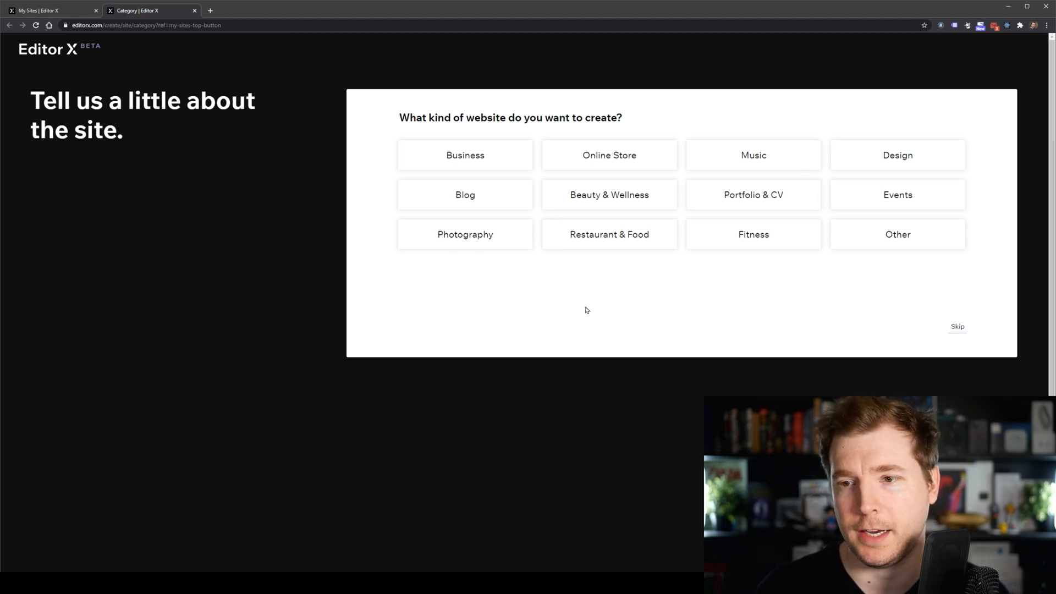
click(799, 203)
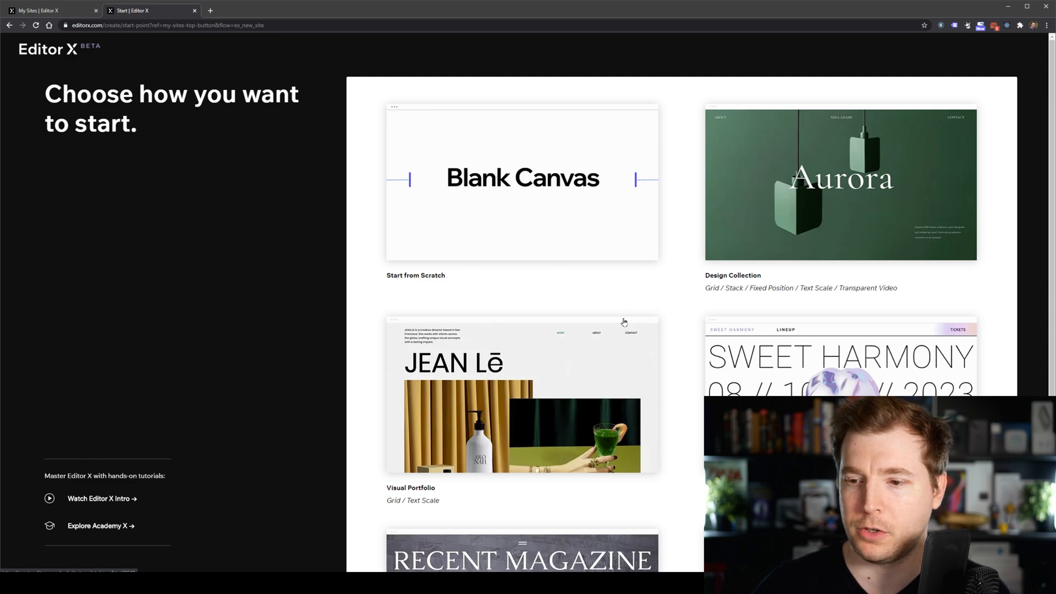
scroll(624, 322, down, 4)
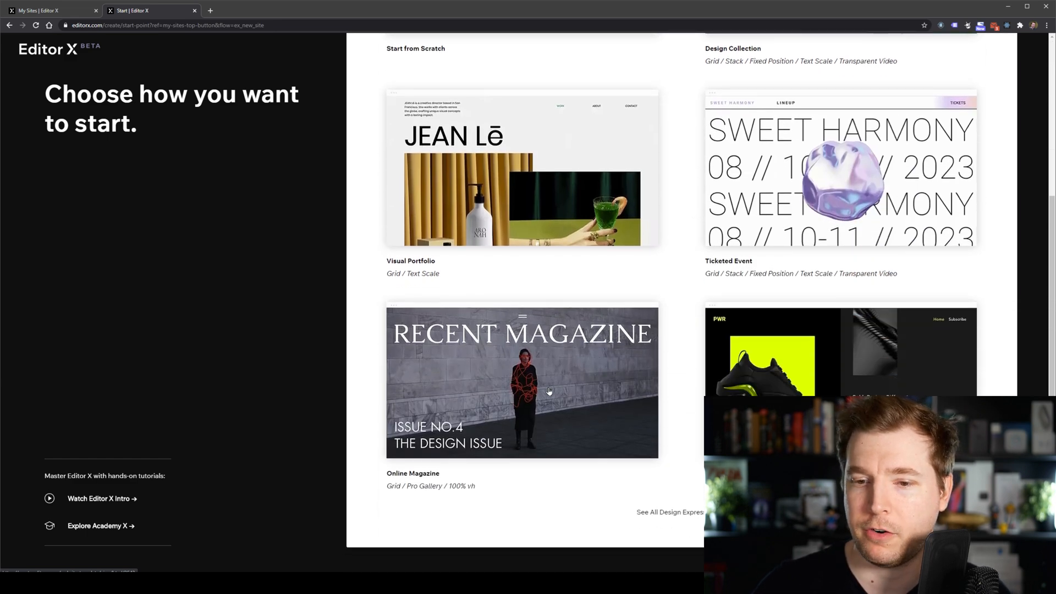
scroll(551, 391, up, 4)
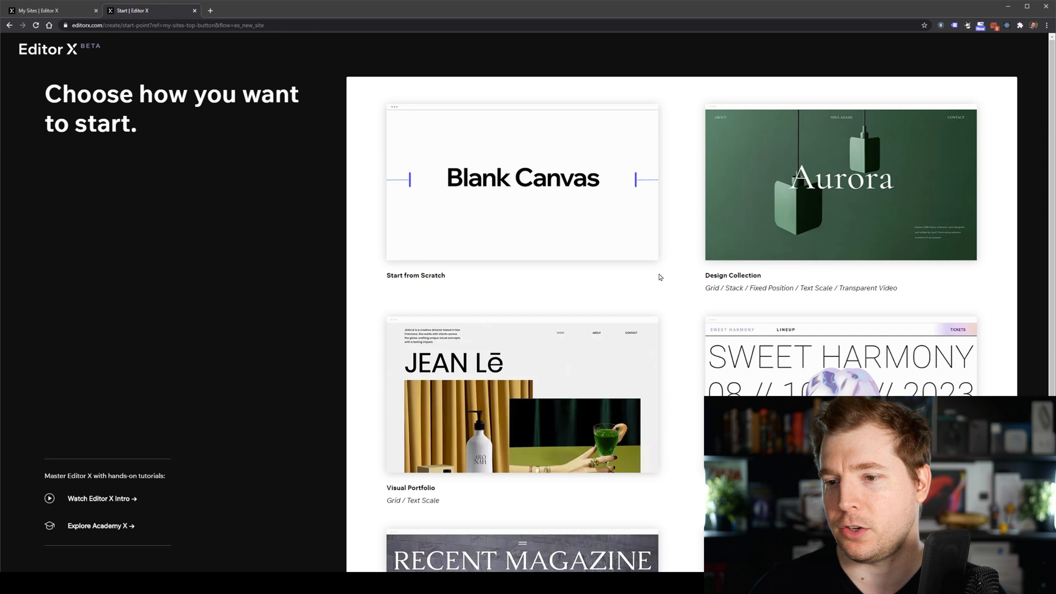
mouse_move(631, 283)
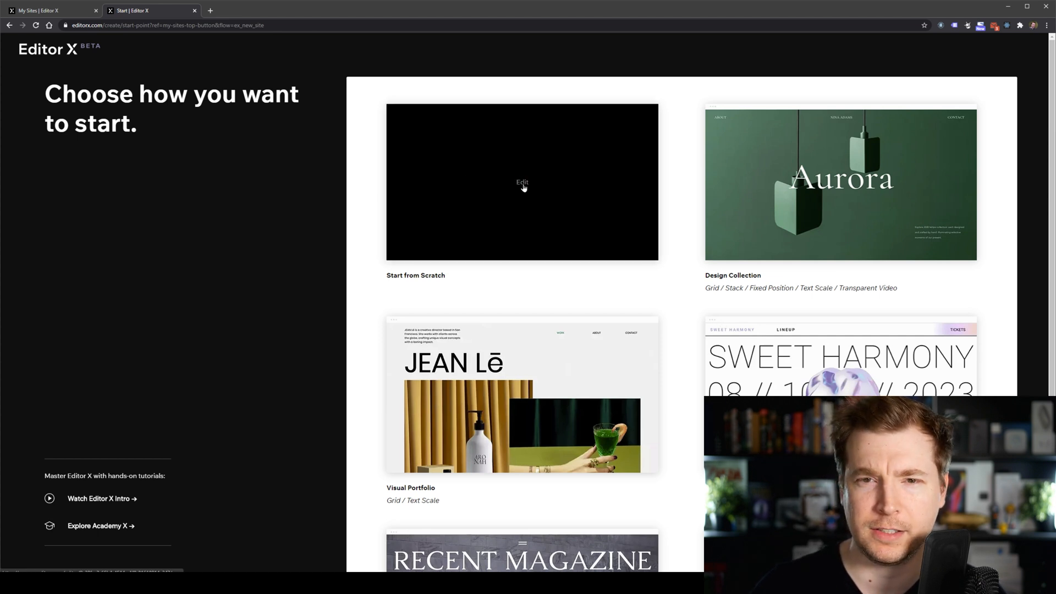
click(523, 183)
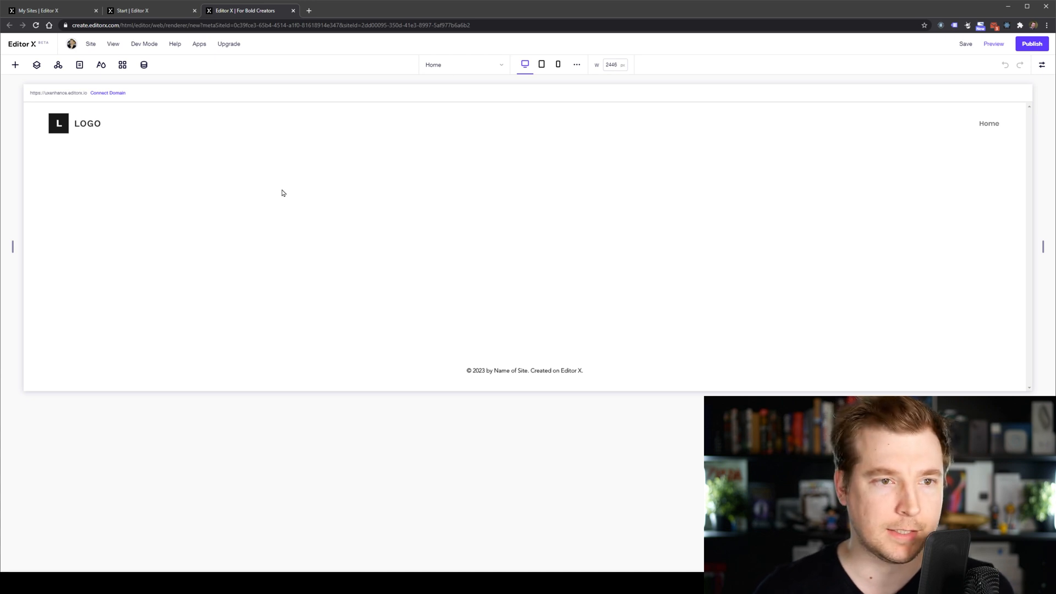
Preview the blank page at a narrower width and at the tablet and mobile breakpoints, returning to the desktop view.
drag(12, 245, 173, 240)
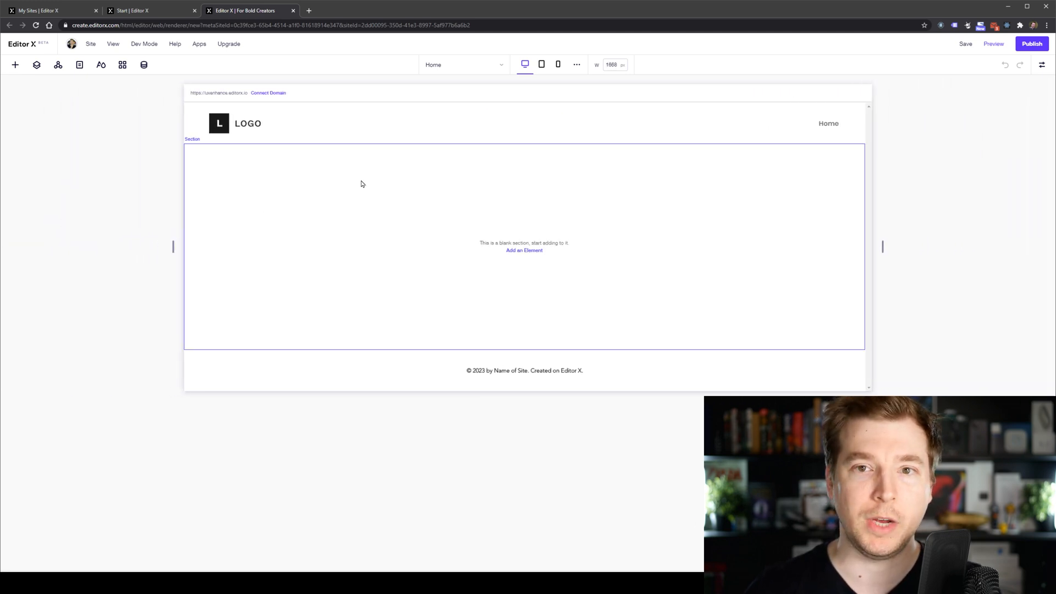
click(541, 65)
click(558, 64)
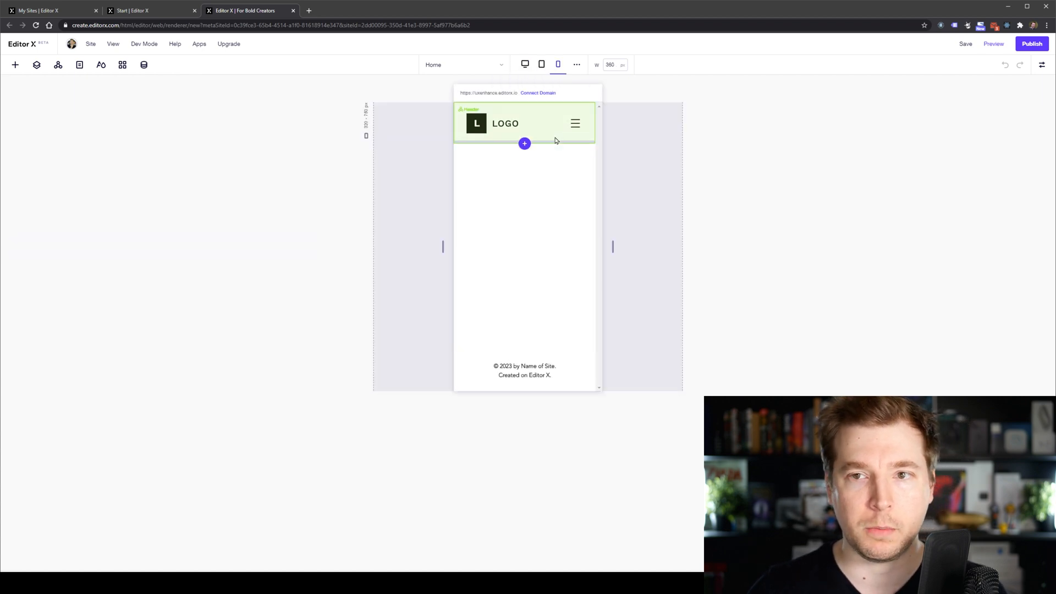
click(524, 66)
Check the site's page list and inspect the header and the blank section on the canvas.
click(488, 73)
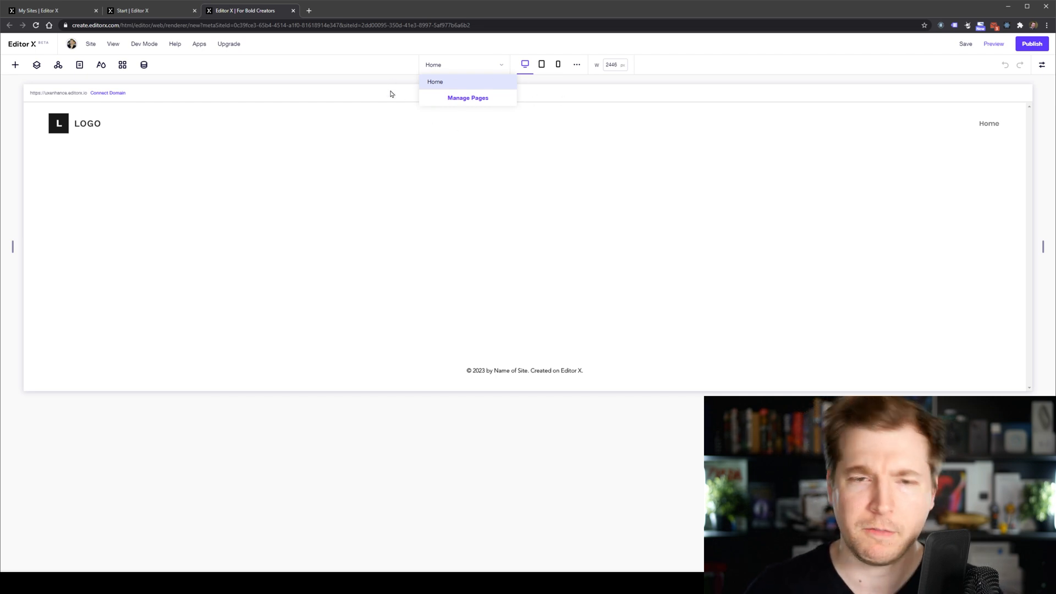
click(247, 89)
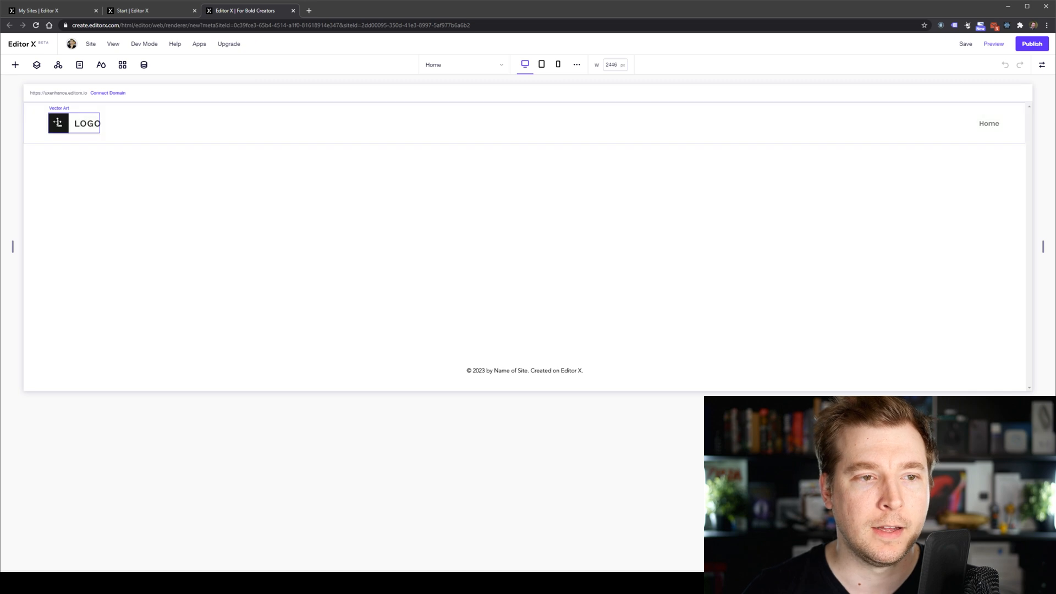
click(169, 131)
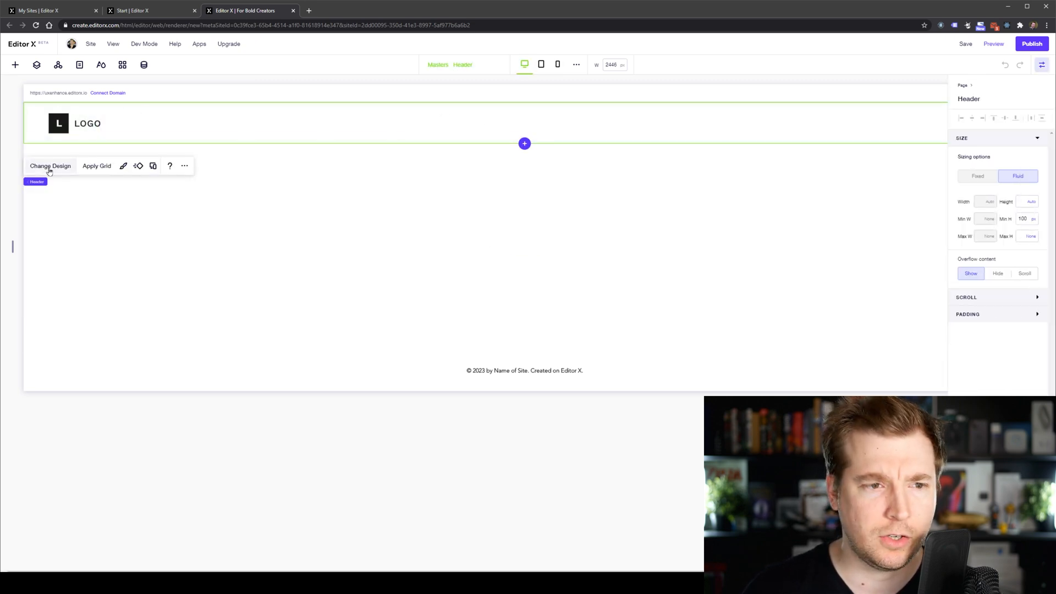
click(206, 164)
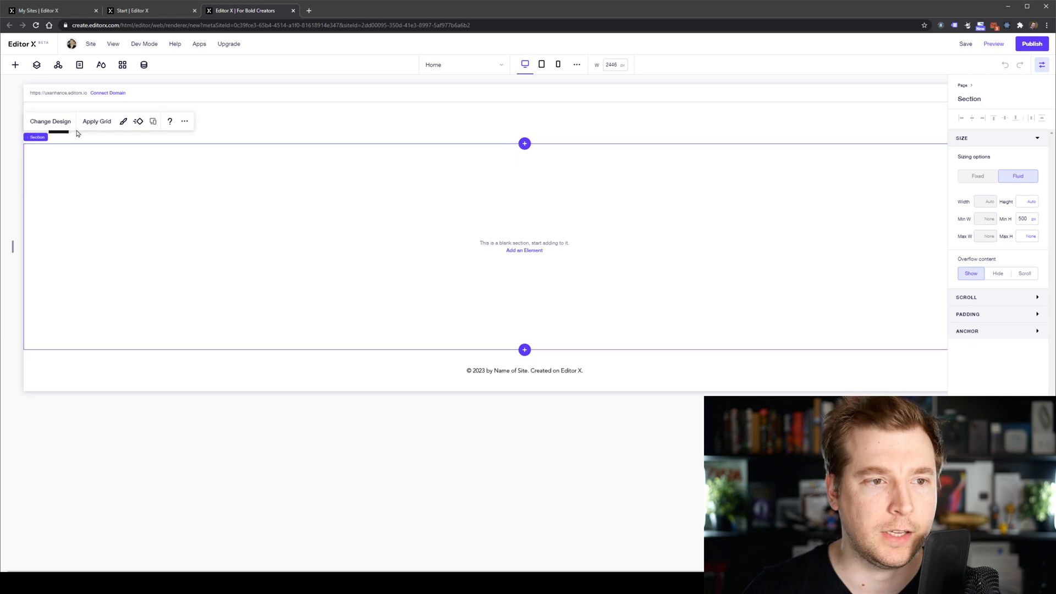
click(53, 111)
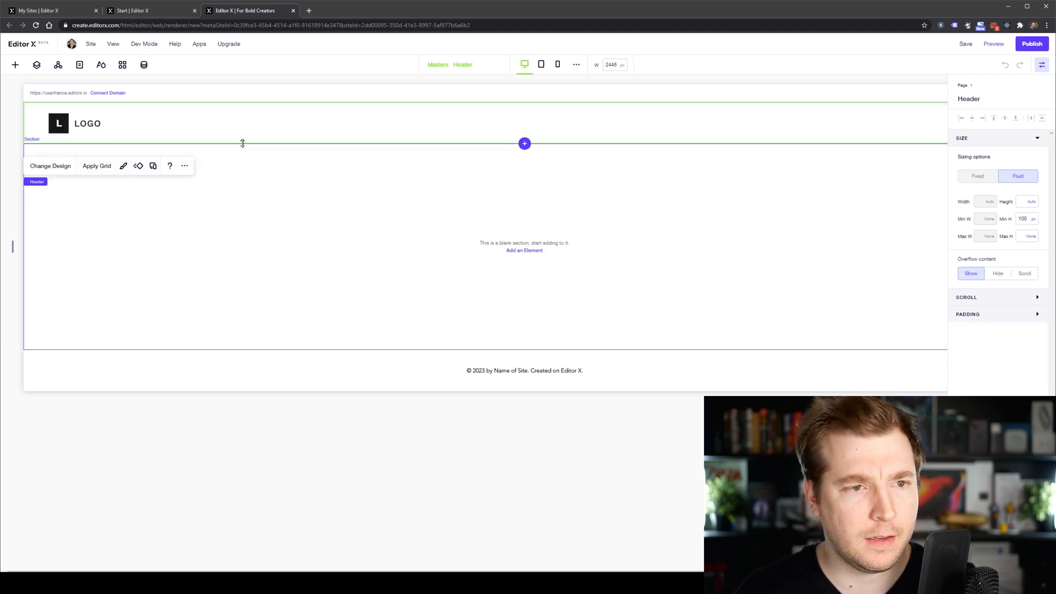
Look over the elements available to add, the page's layers and the site masters, and close the view.
click(14, 66)
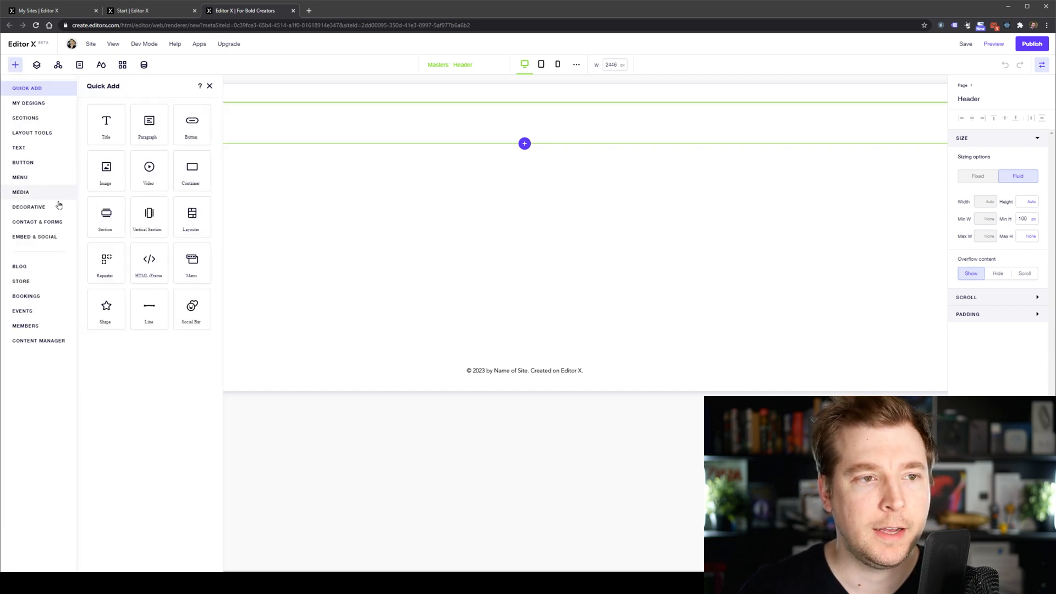
click(37, 64)
click(58, 65)
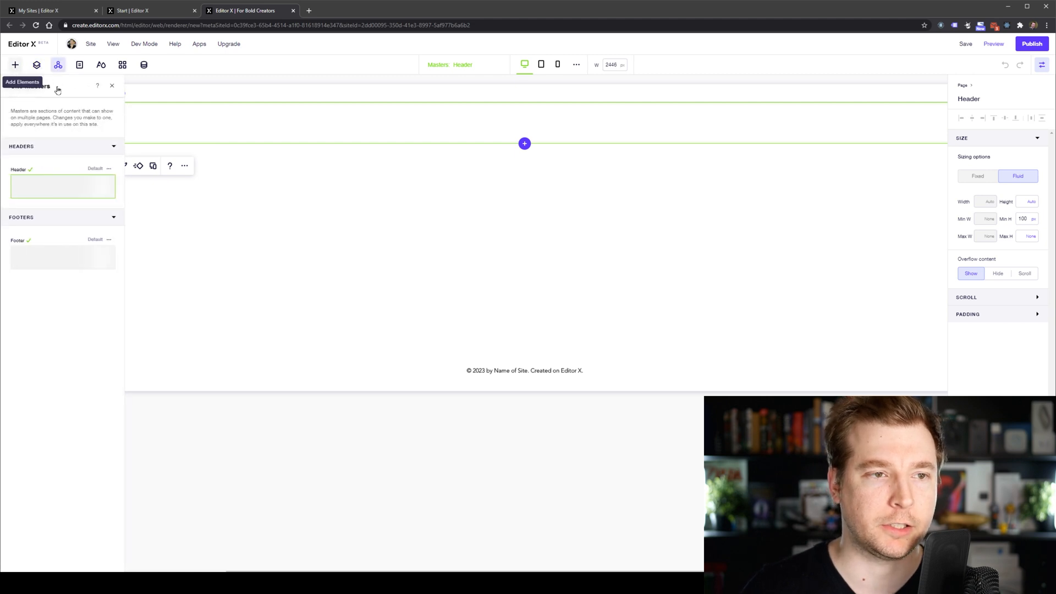
click(15, 65)
click(210, 86)
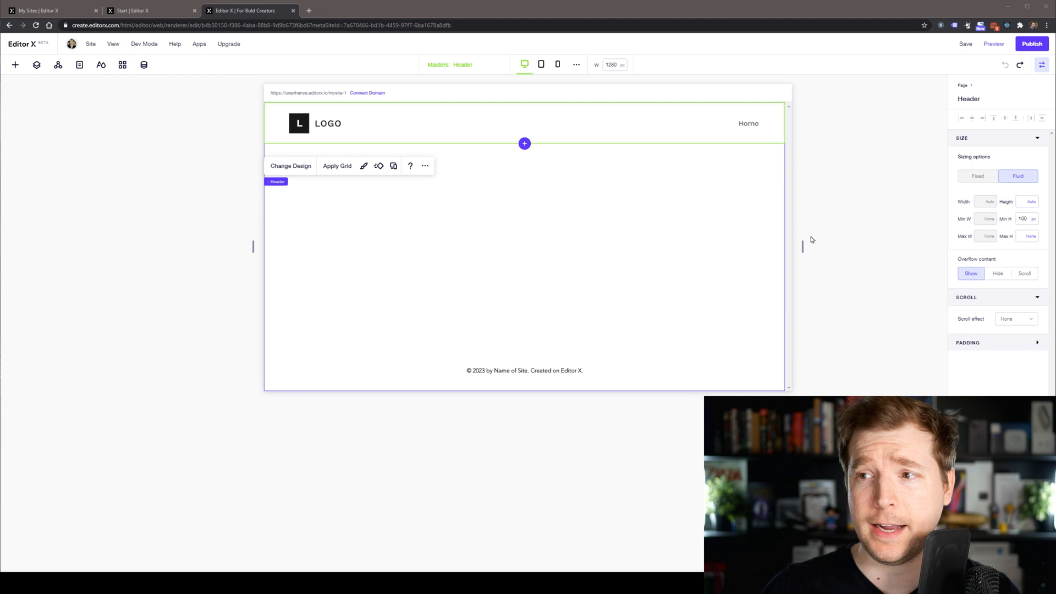
Inspect the size and position properties of the header's Home menu and hide the properties inspector.
click(1040, 68)
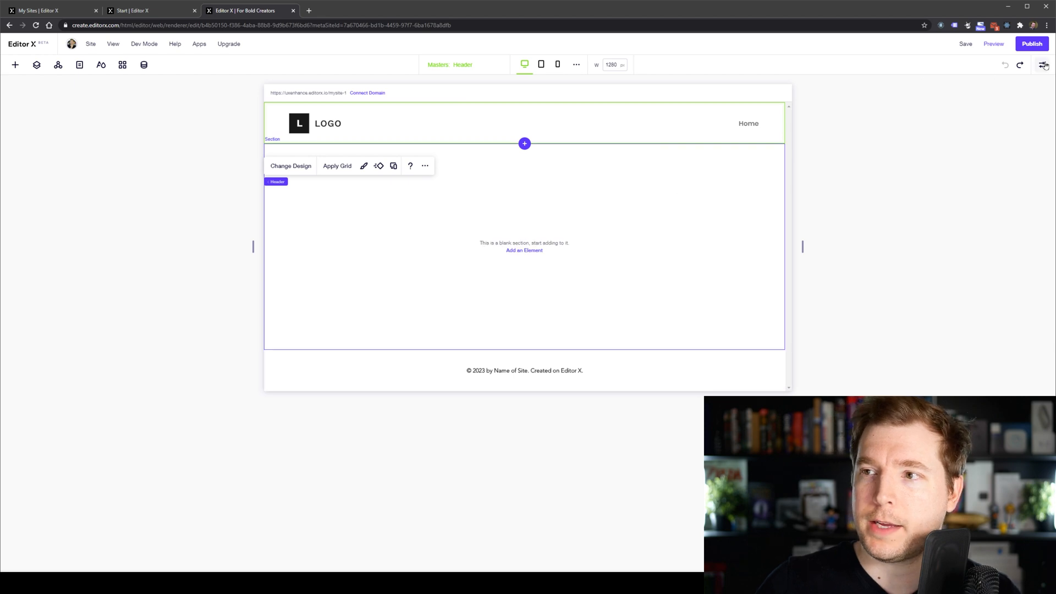
click(1043, 65)
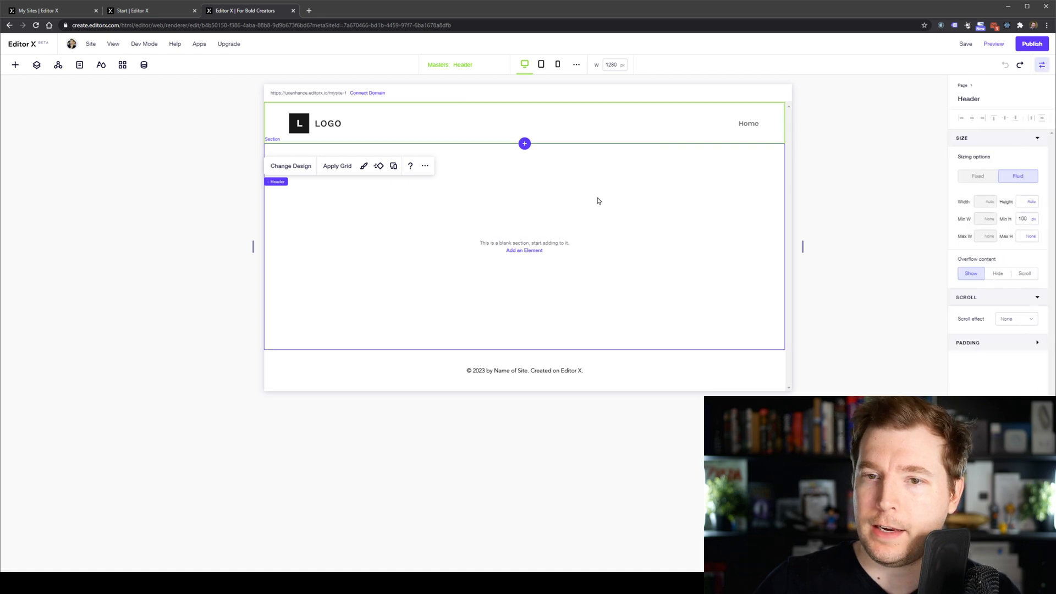
click(745, 124)
click(839, 131)
click(737, 123)
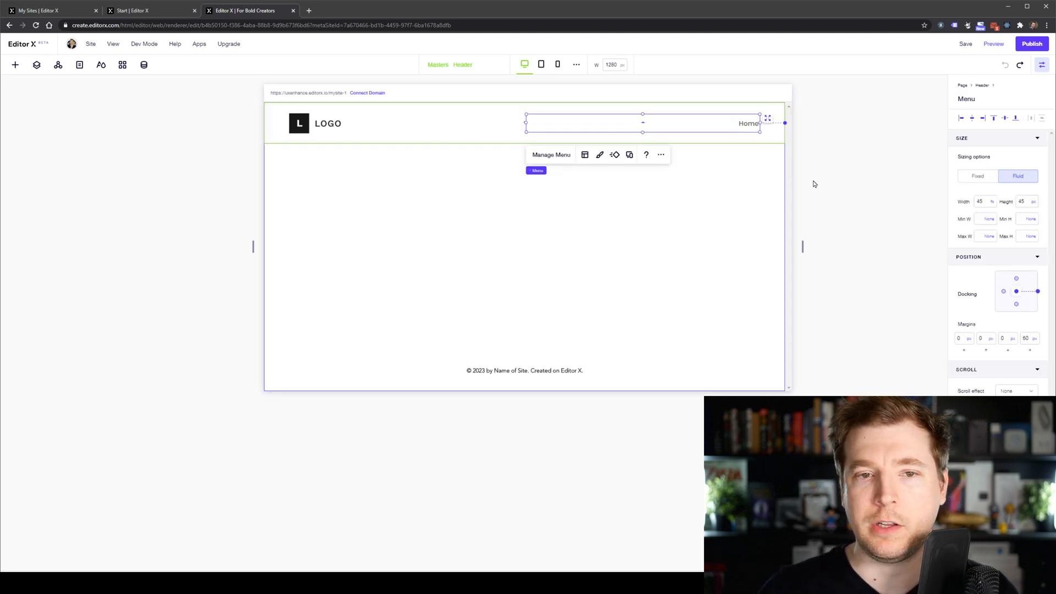
click(1041, 65)
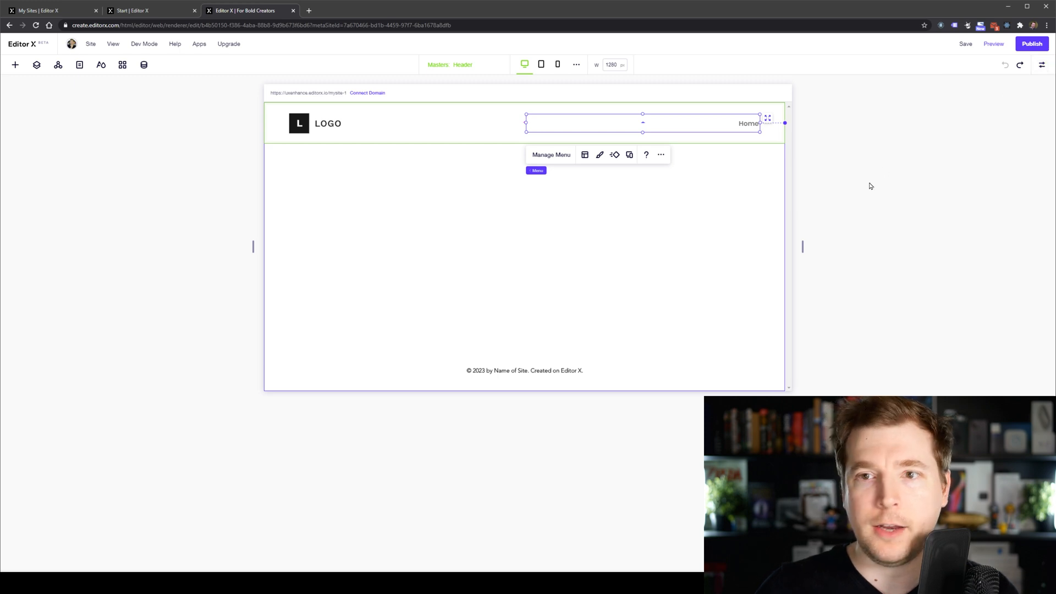
Deselect the menu and browse the element categories, including the saved designs.
click(150, 133)
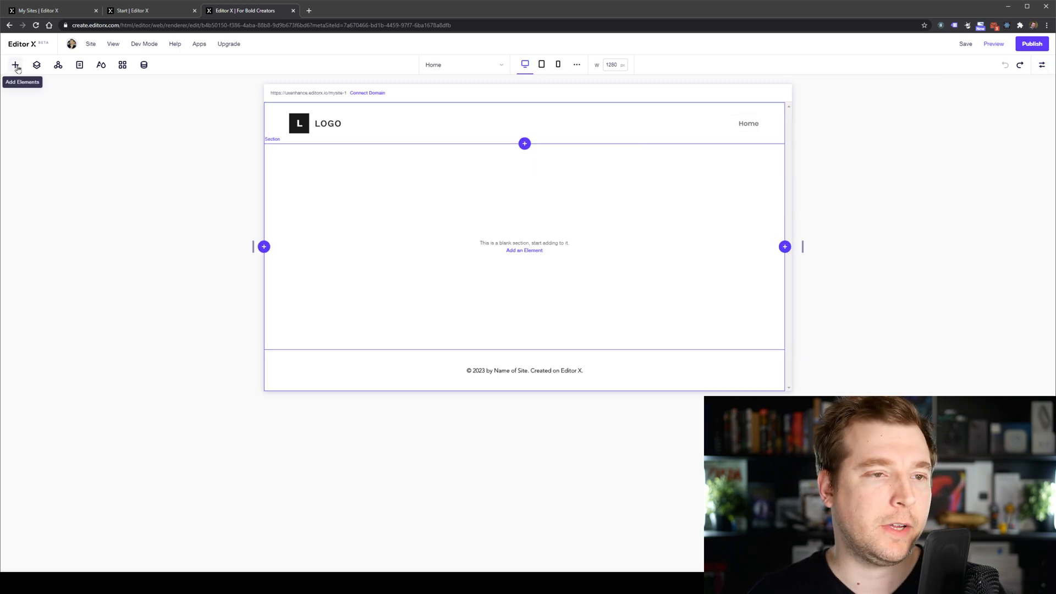
click(16, 64)
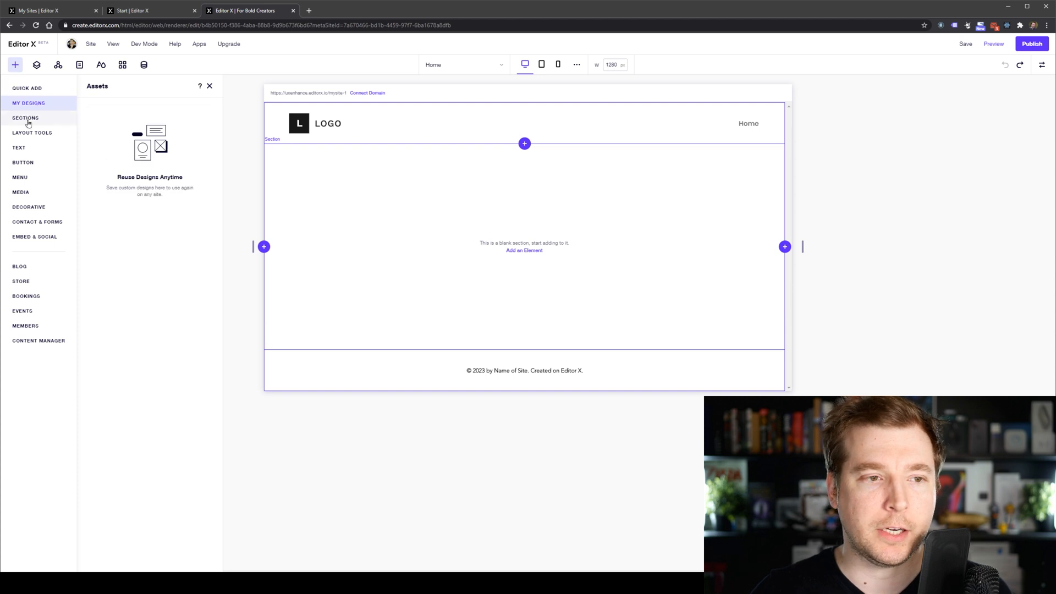
mouse_move(30, 117)
Examine the section, footer and header in the page's layer structure and view the site's header and footer masters.
click(37, 66)
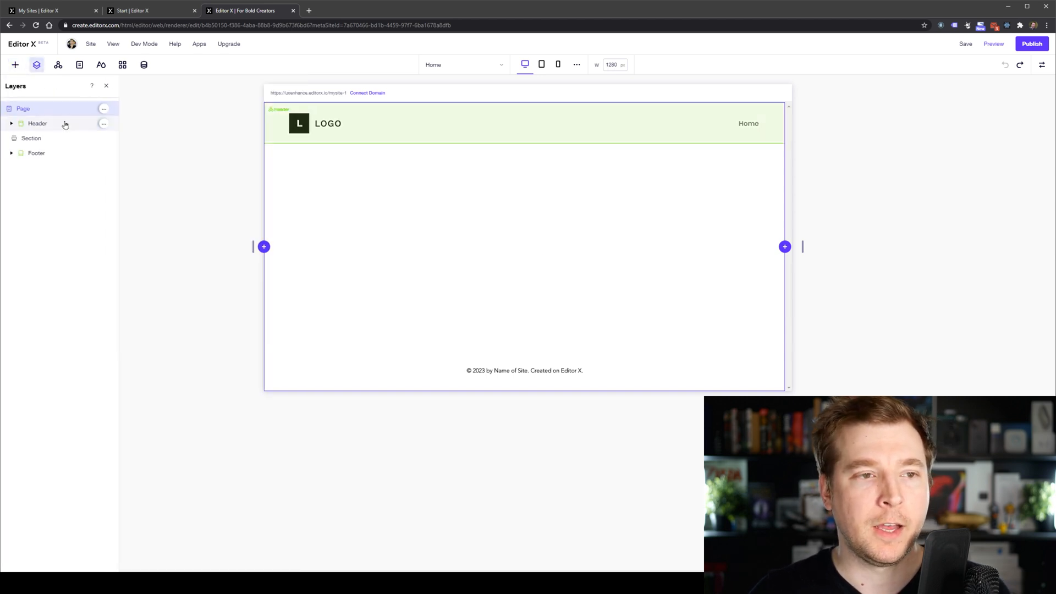
click(36, 138)
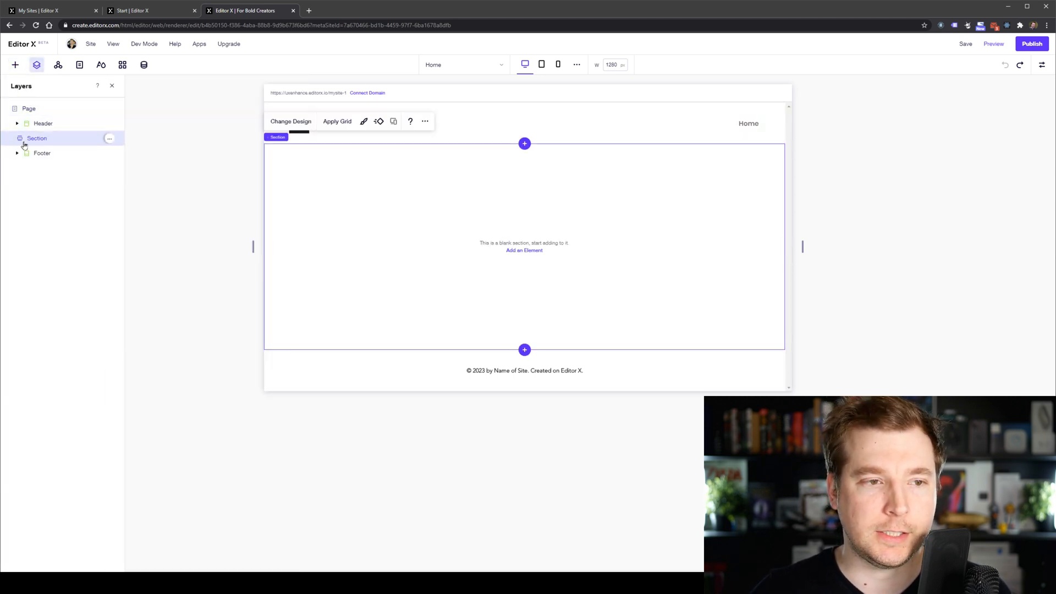
click(39, 153)
click(41, 123)
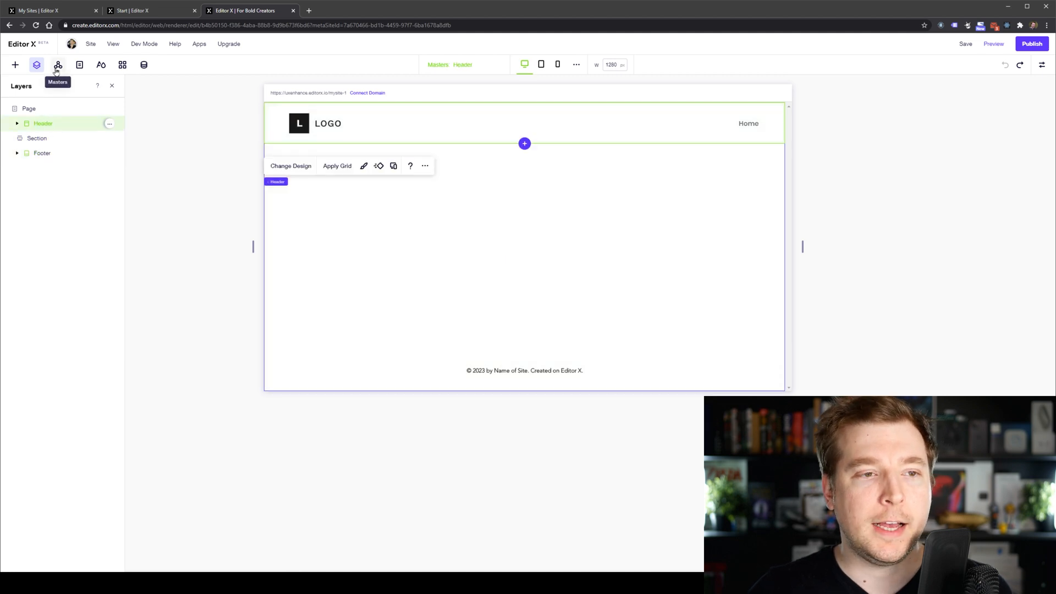
click(57, 66)
mouse_move(75, 190)
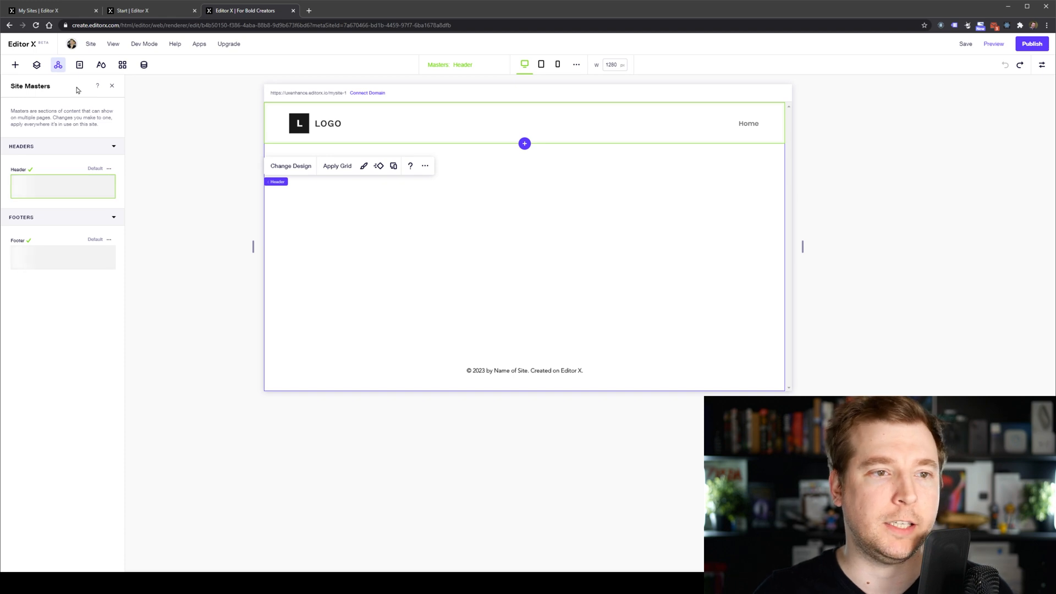
Look over the site's pages, then examine the typography themes for headings and paragraphs and the color themes.
click(79, 66)
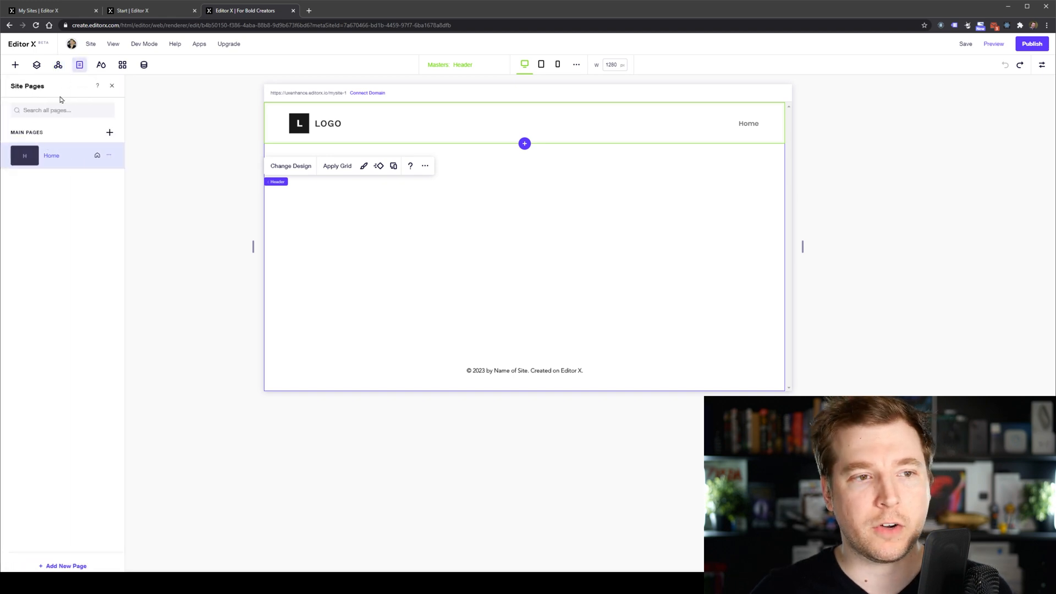
click(100, 65)
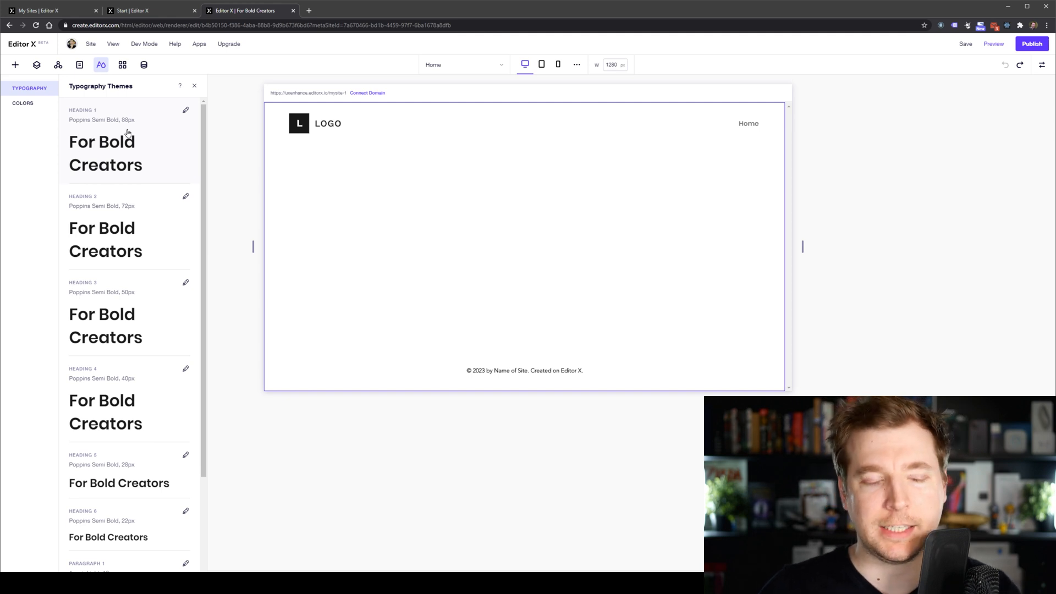
scroll(115, 206, down, 3)
scroll(107, 242, up, 3)
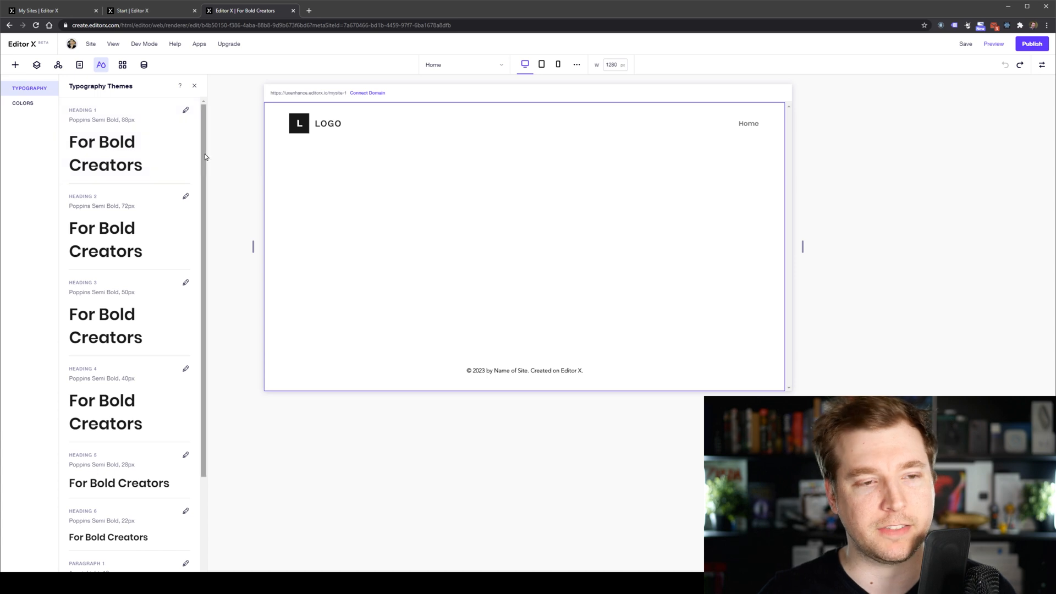
scroll(131, 259, down, 2)
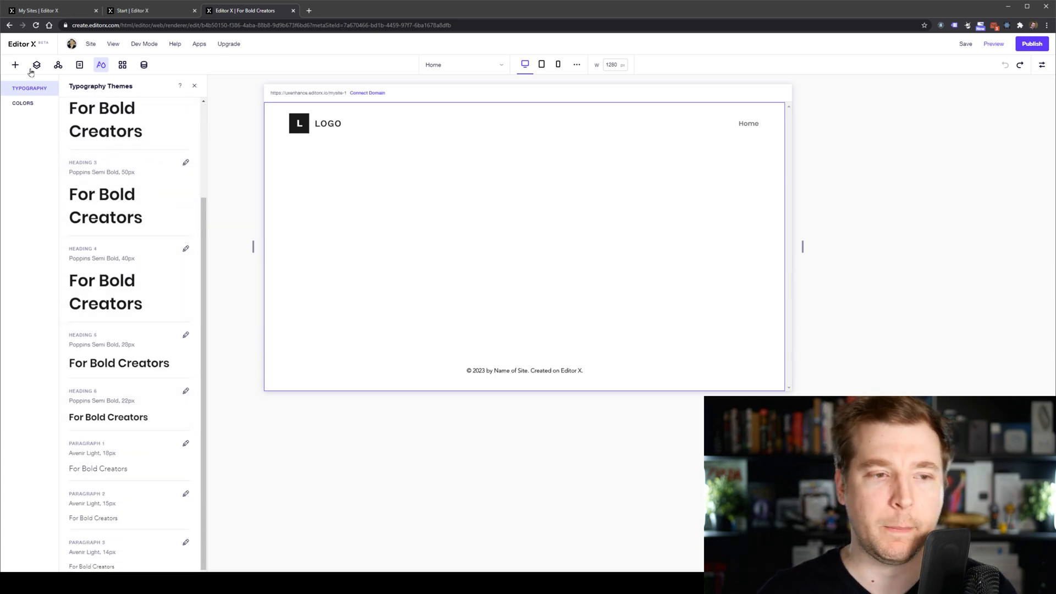
click(24, 105)
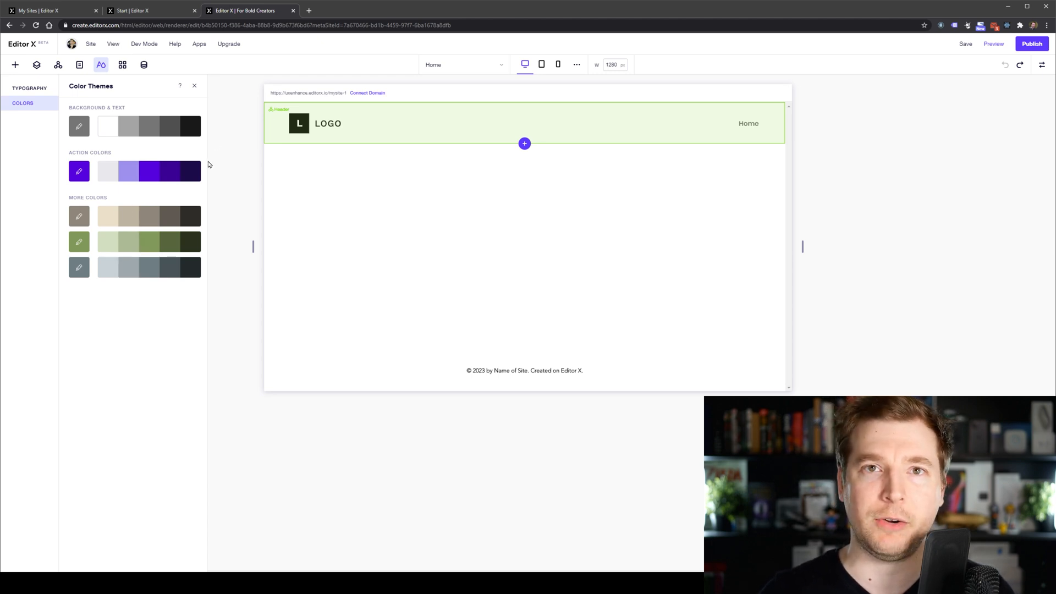
click(17, 90)
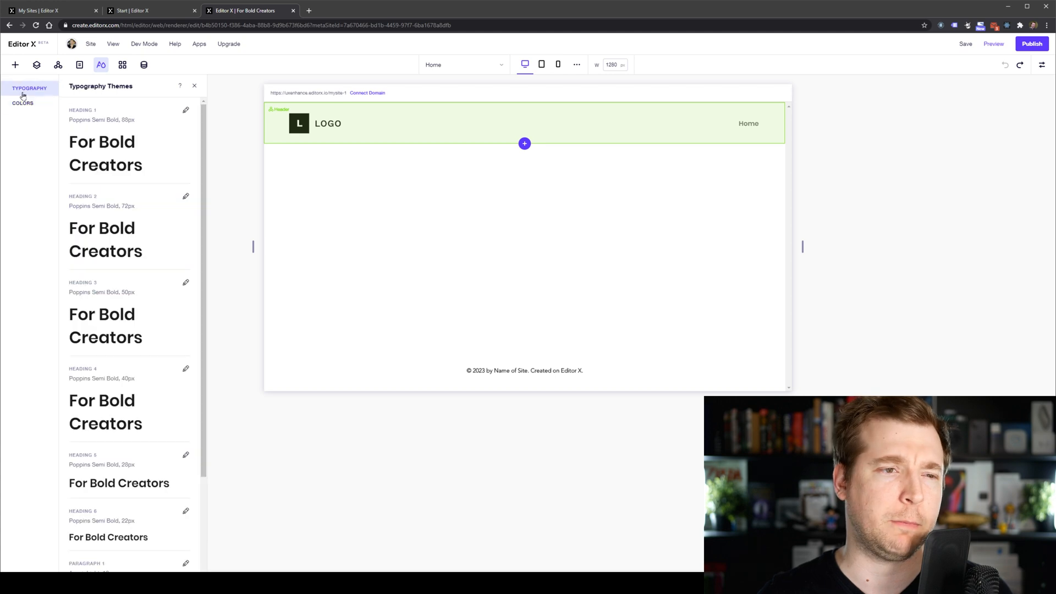
Browse the App Market down to the Wix Business Solutions and view the content manager offer.
click(119, 68)
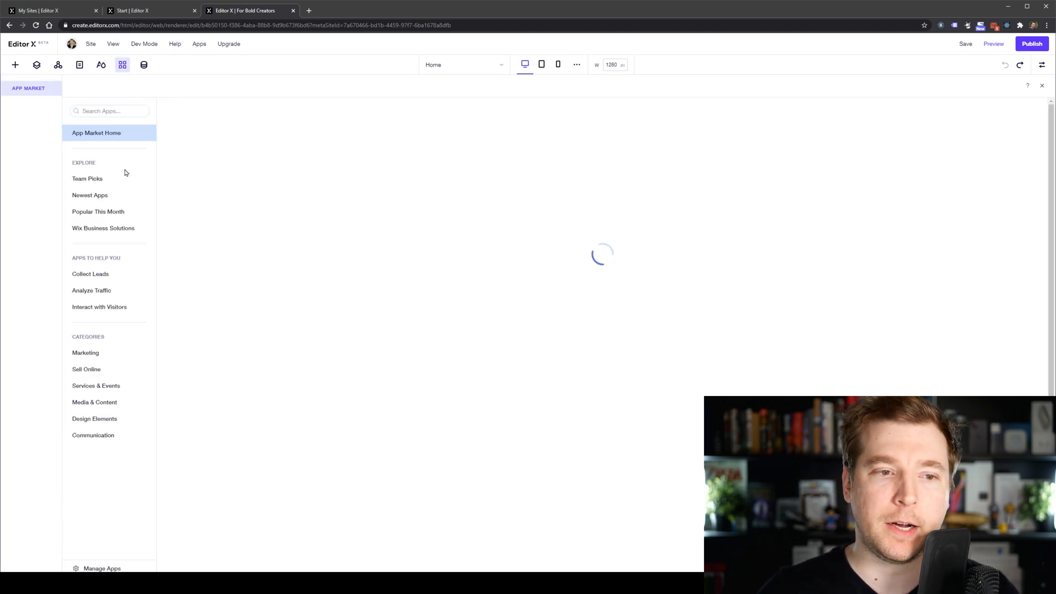
scroll(341, 239, down, 10)
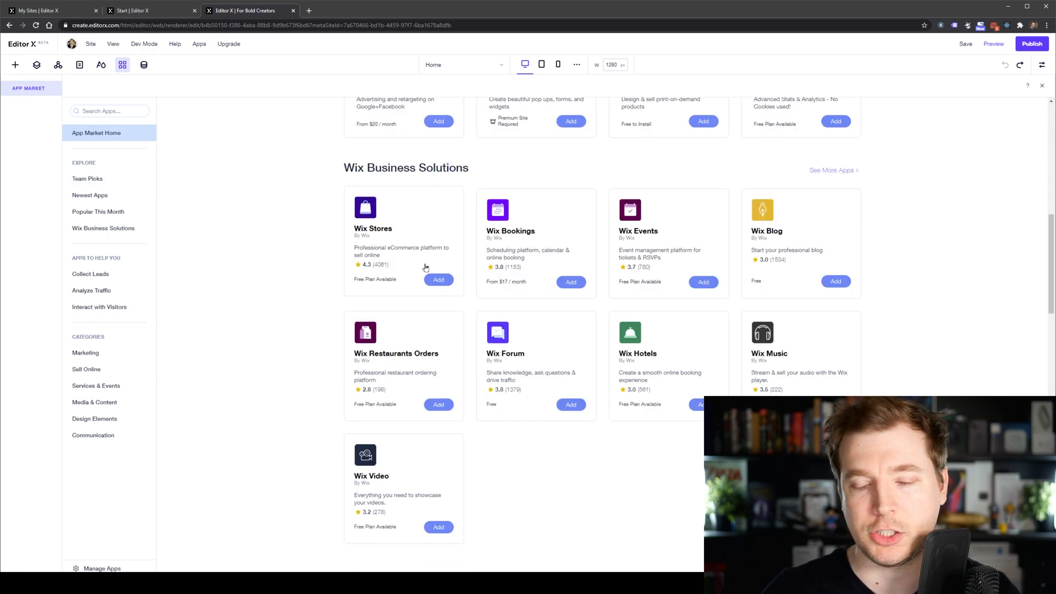
click(143, 65)
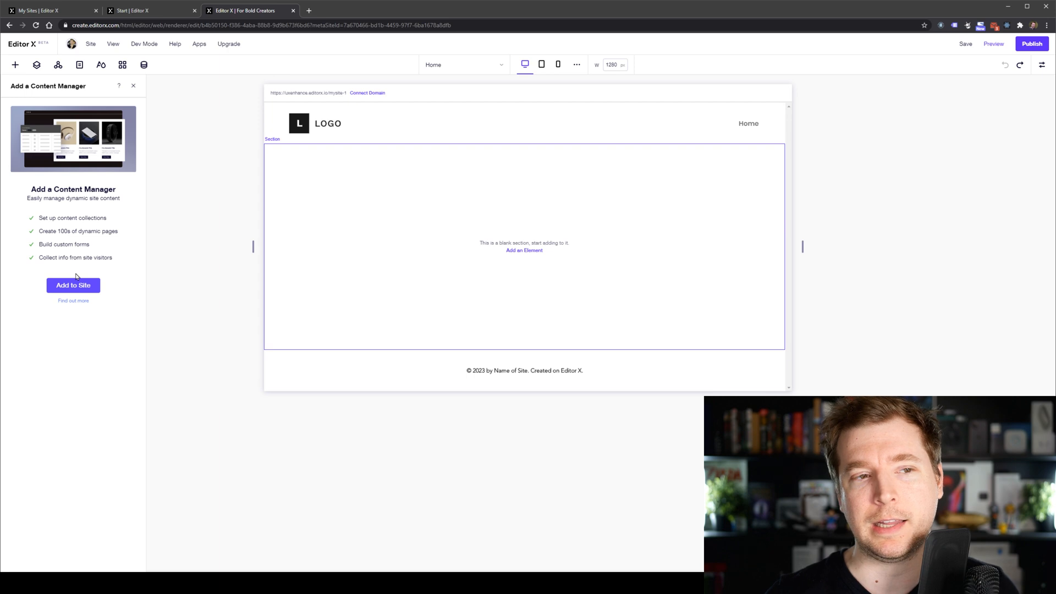
Look over the designed Welcome sections available to add, select the header, and close the section view.
click(15, 64)
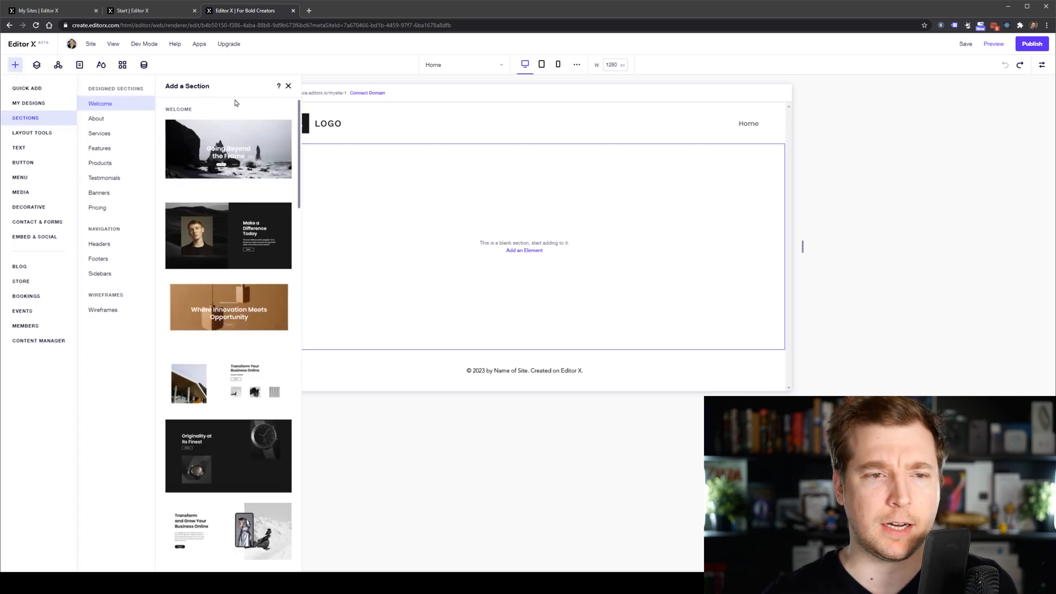
click(396, 128)
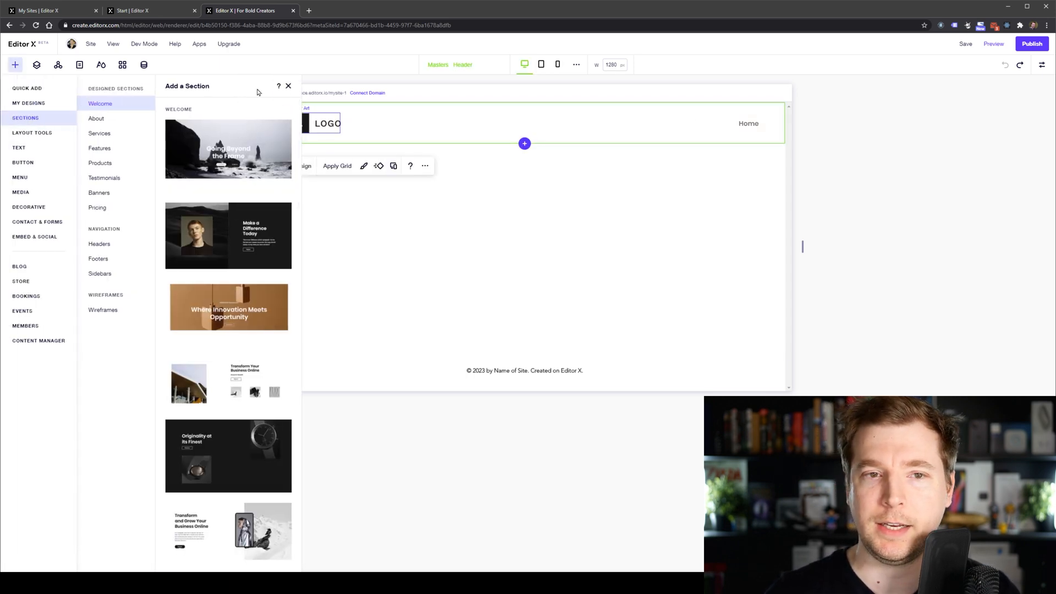
click(288, 87)
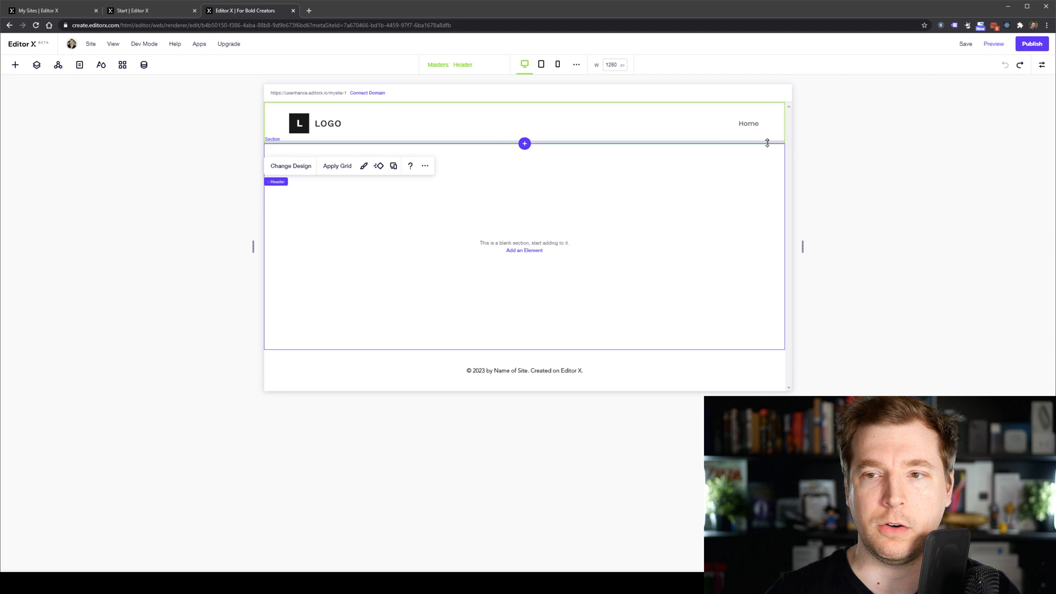
Browse the Wix vector art and the site files for a replacement for the header's placeholder logo, and leave without choosing.
click(328, 126)
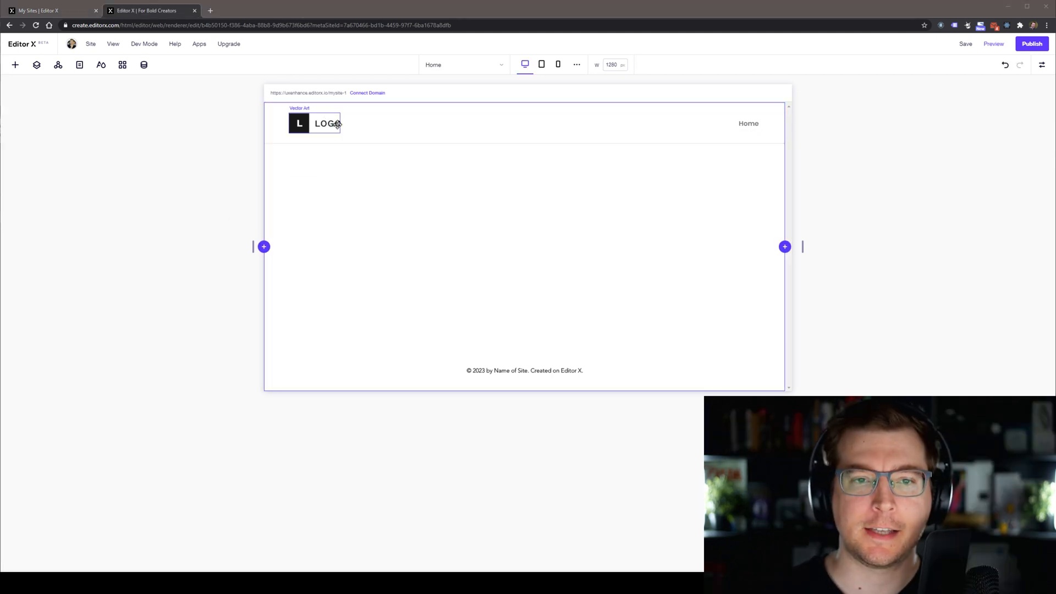
click(330, 123)
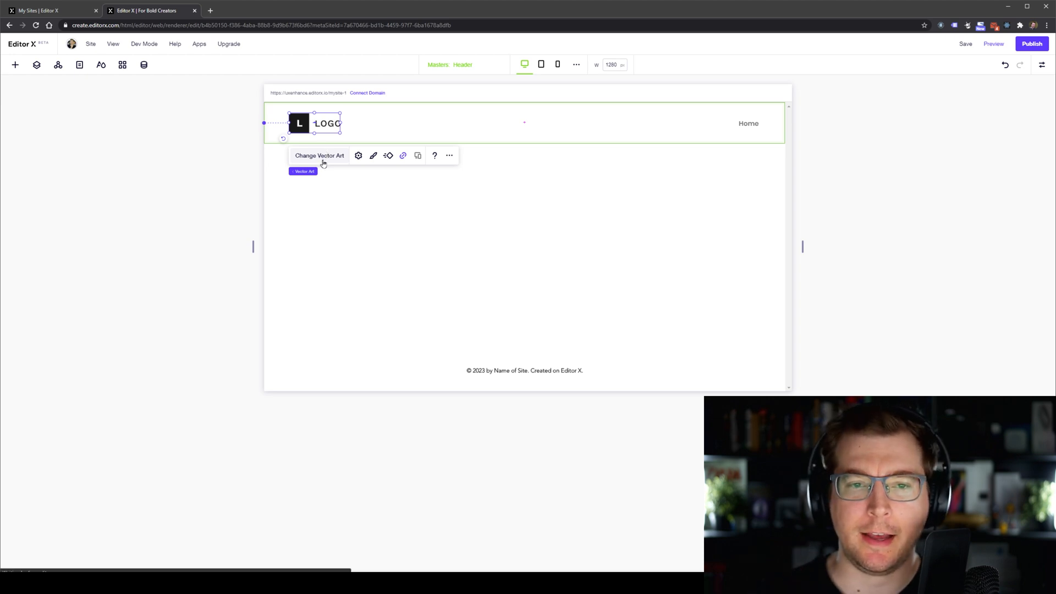
click(325, 154)
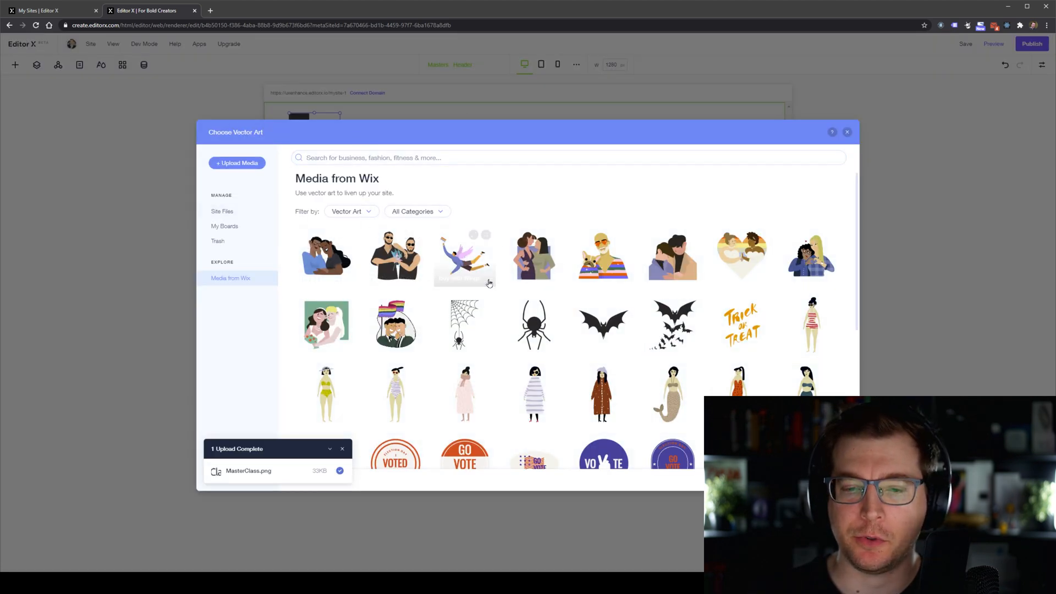
scroll(493, 283, down, 5)
scroll(416, 286, down, 3)
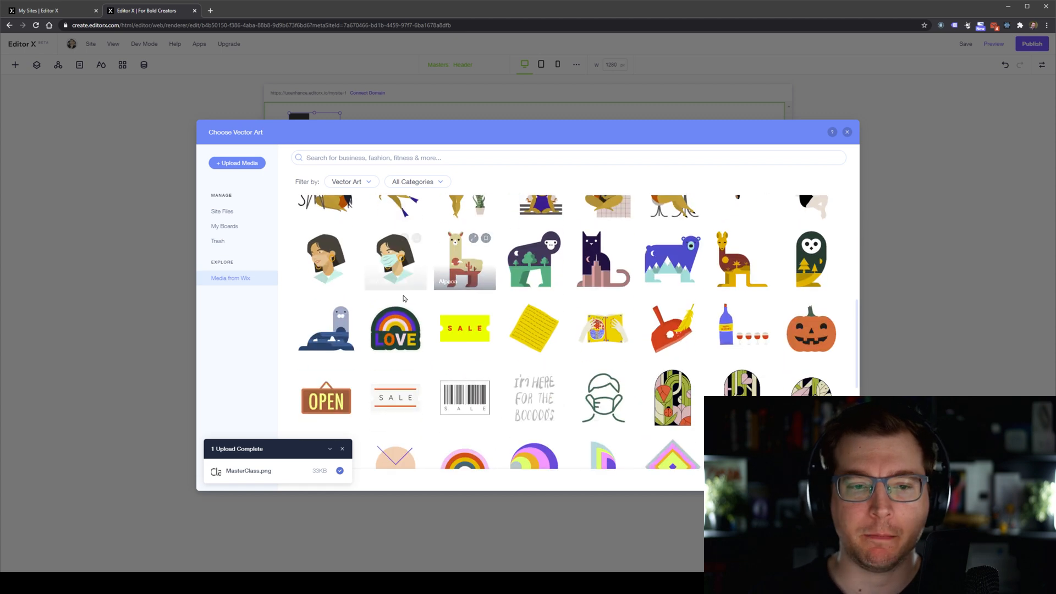
click(251, 215)
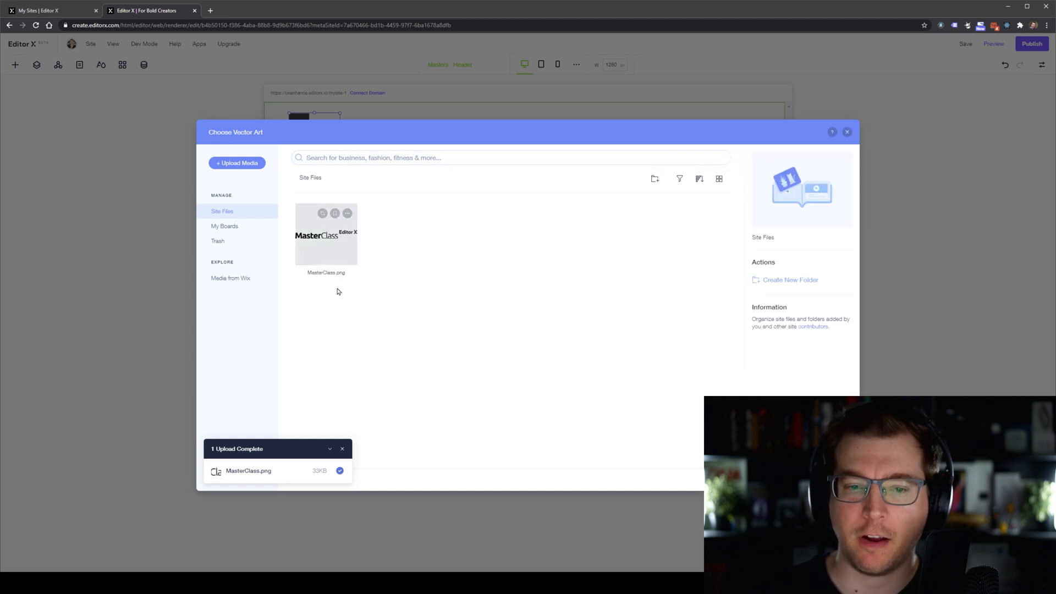
click(847, 133)
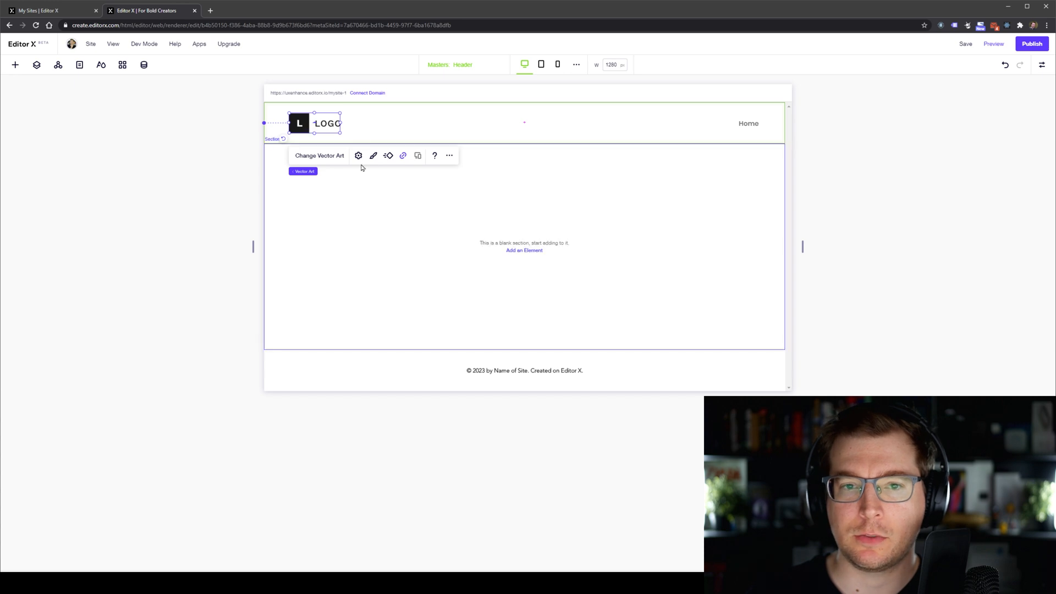
Delete the header's placeholder logo and place the uploaded MasterClass.png image at the left of the header instead.
key(Delete)
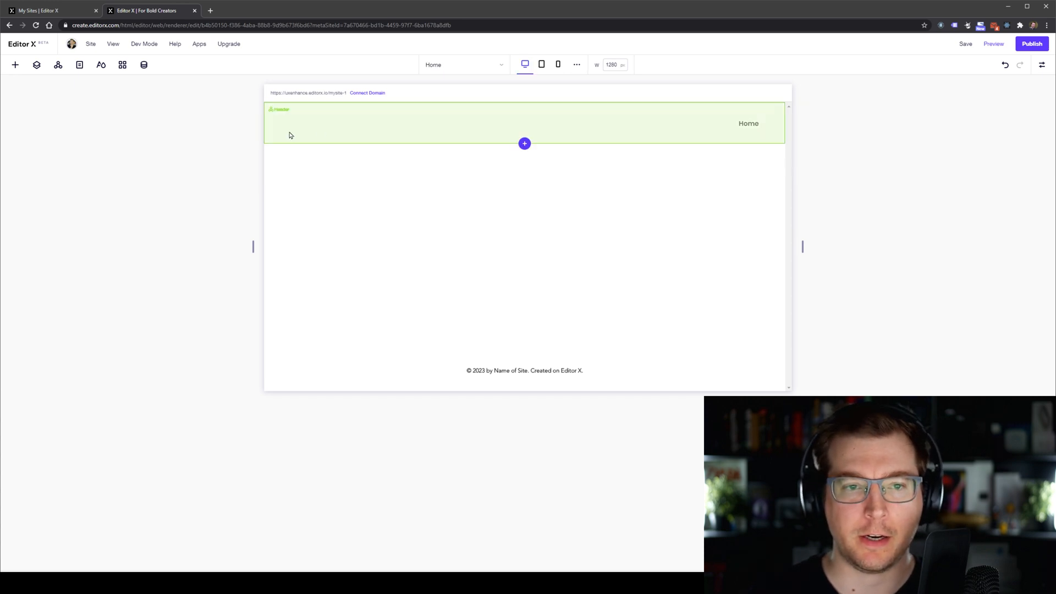
click(19, 66)
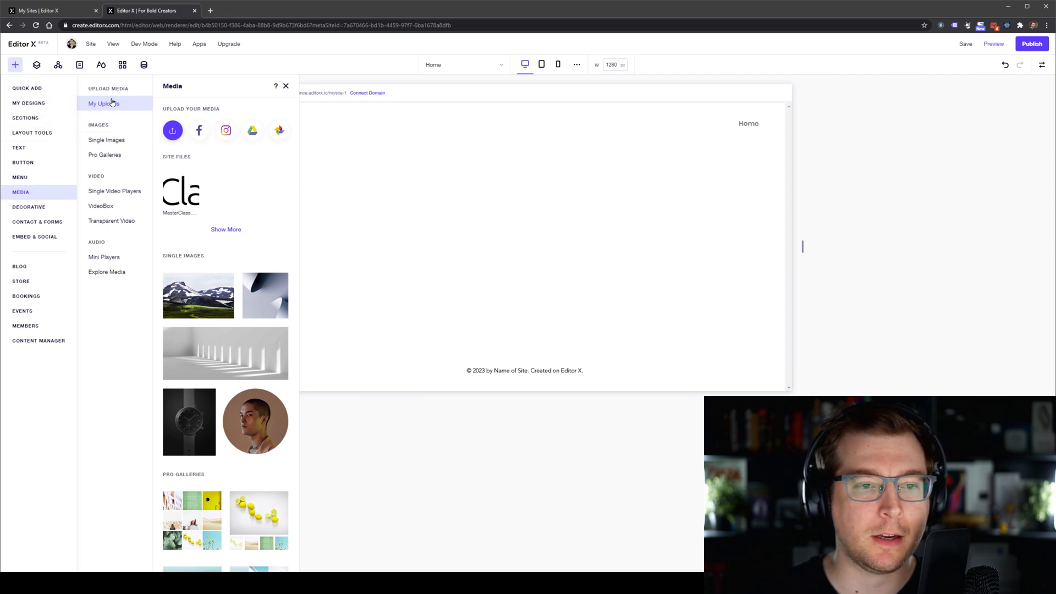
mouse_move(189, 196)
drag(188, 196, 458, 194)
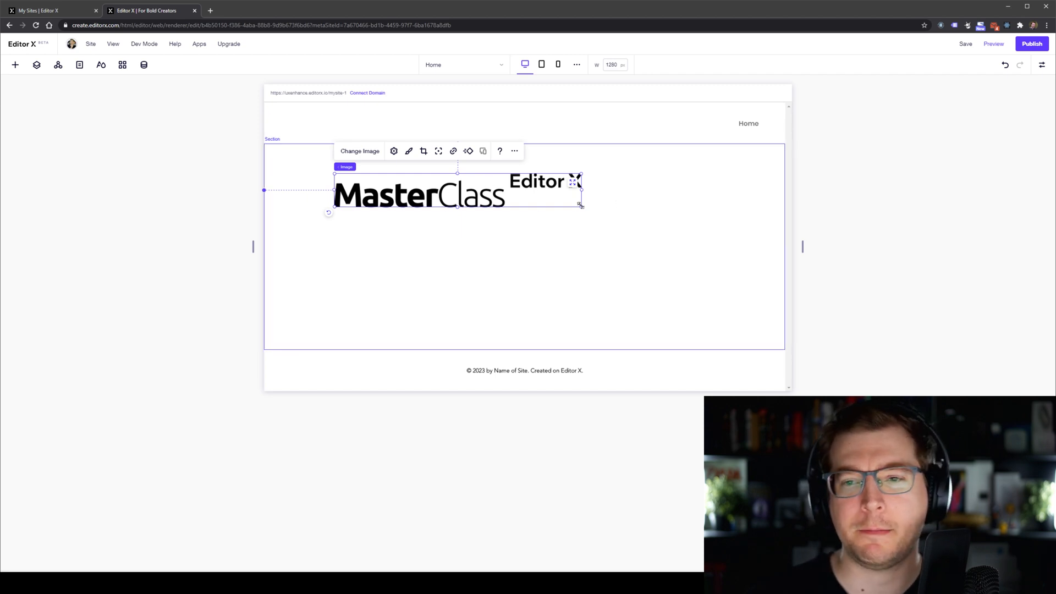
drag(393, 199, 341, 129)
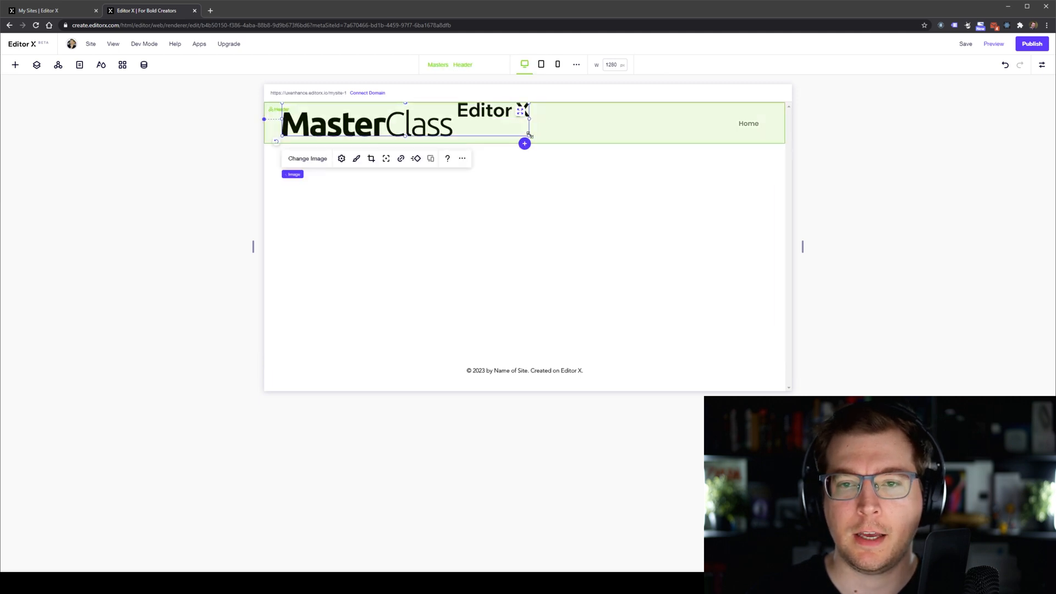
Inspect the MasterClass image's replacement and click-action options and its Photo Studio adjustments, and close the settings without changes.
click(308, 159)
click(847, 132)
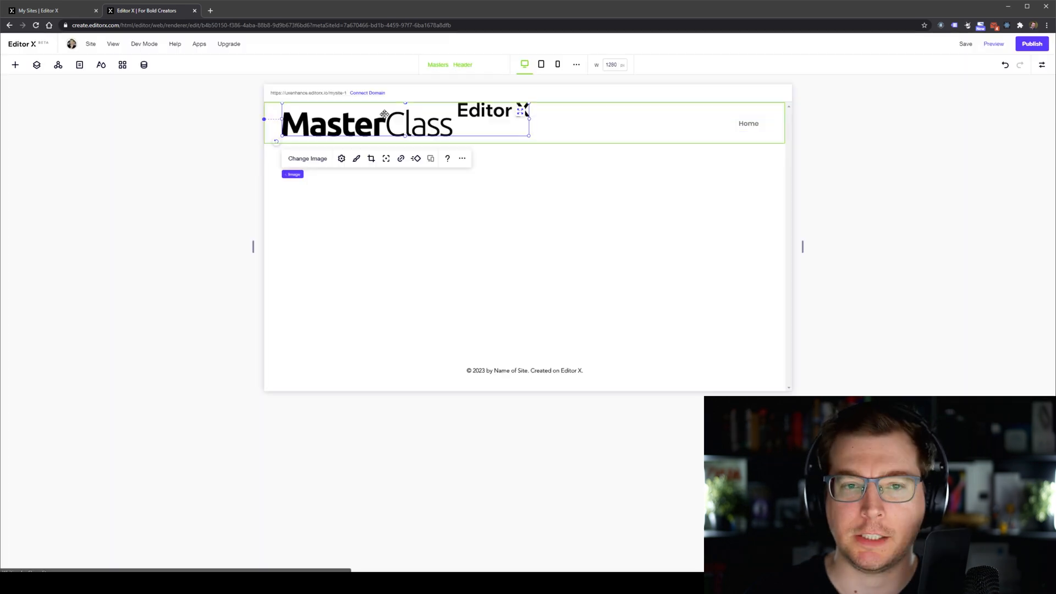
click(342, 158)
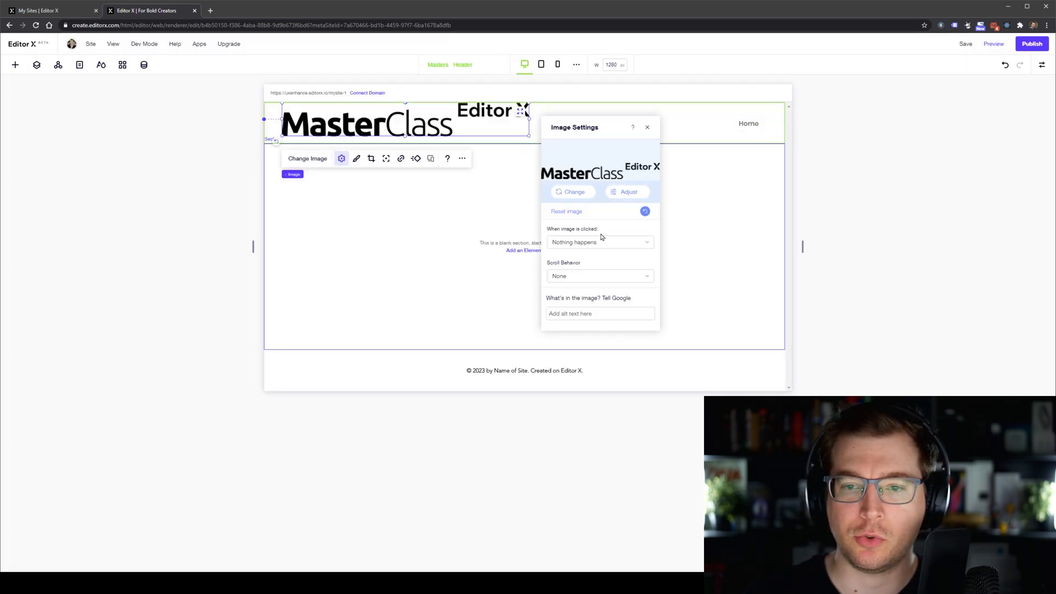
click(635, 242)
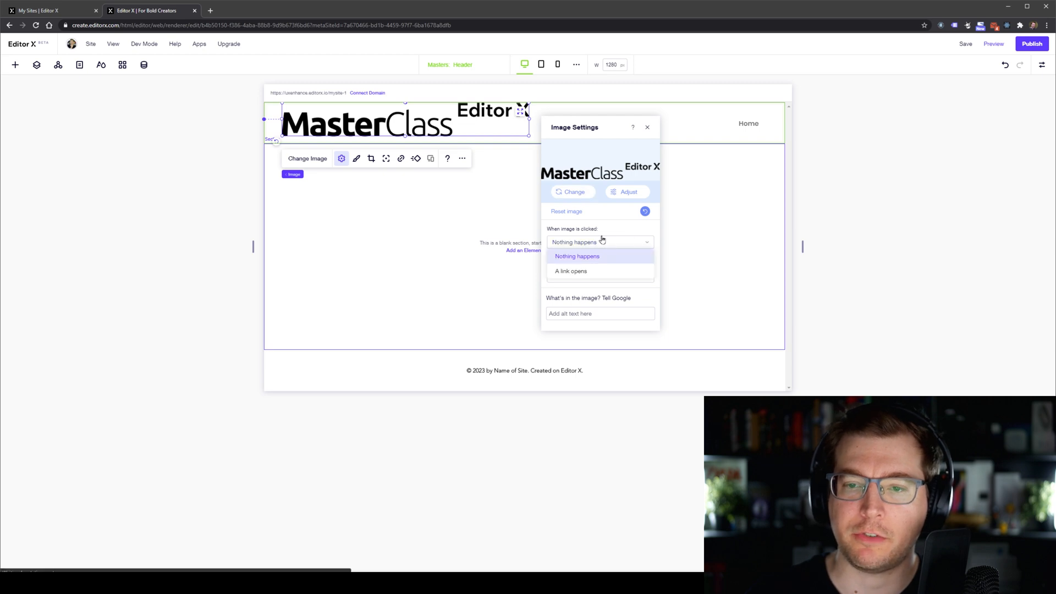
click(609, 243)
click(625, 197)
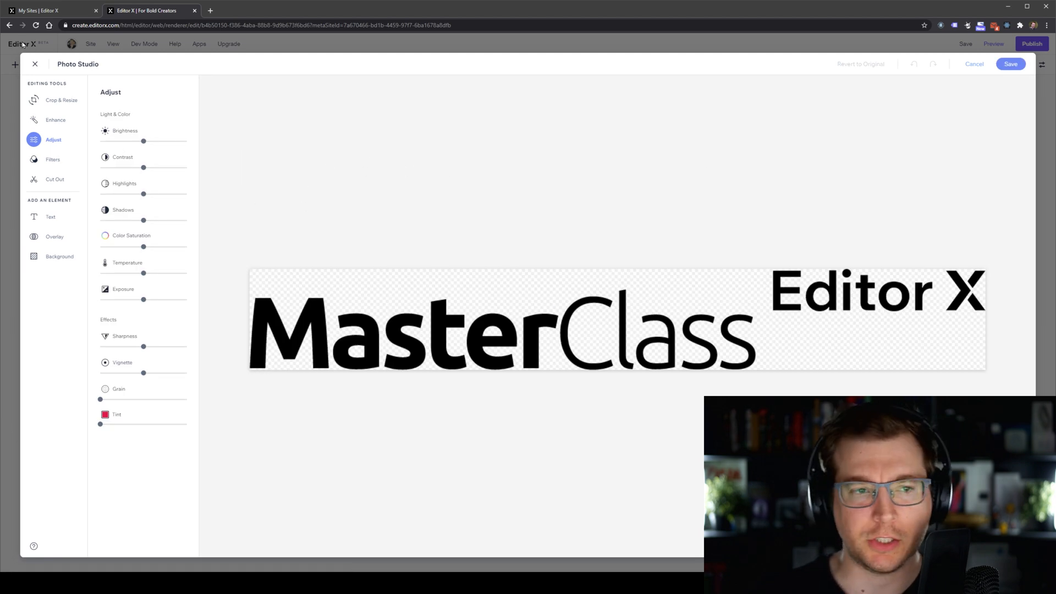
click(42, 69)
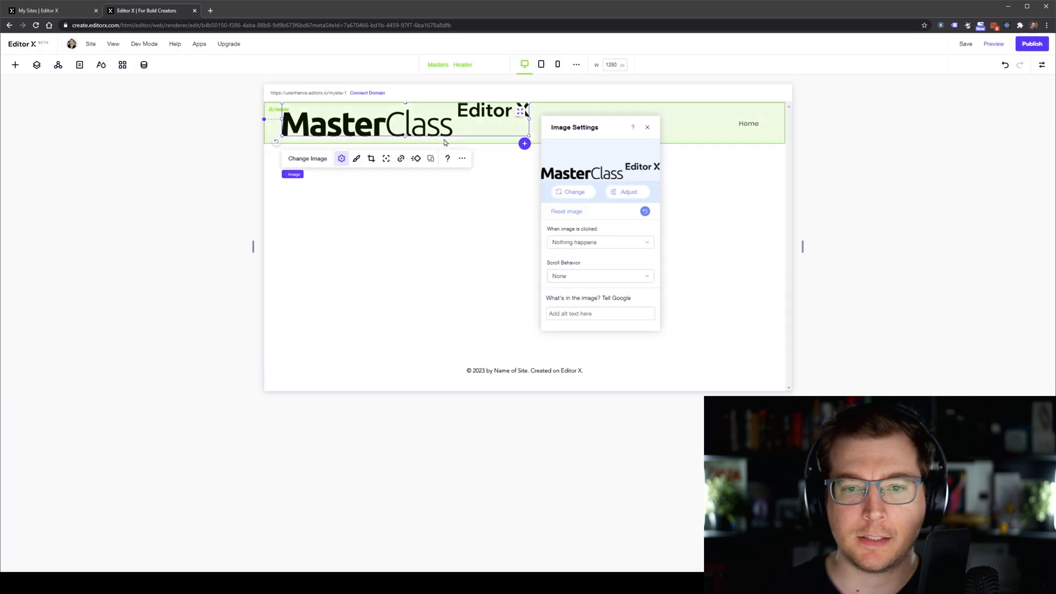
click(653, 125)
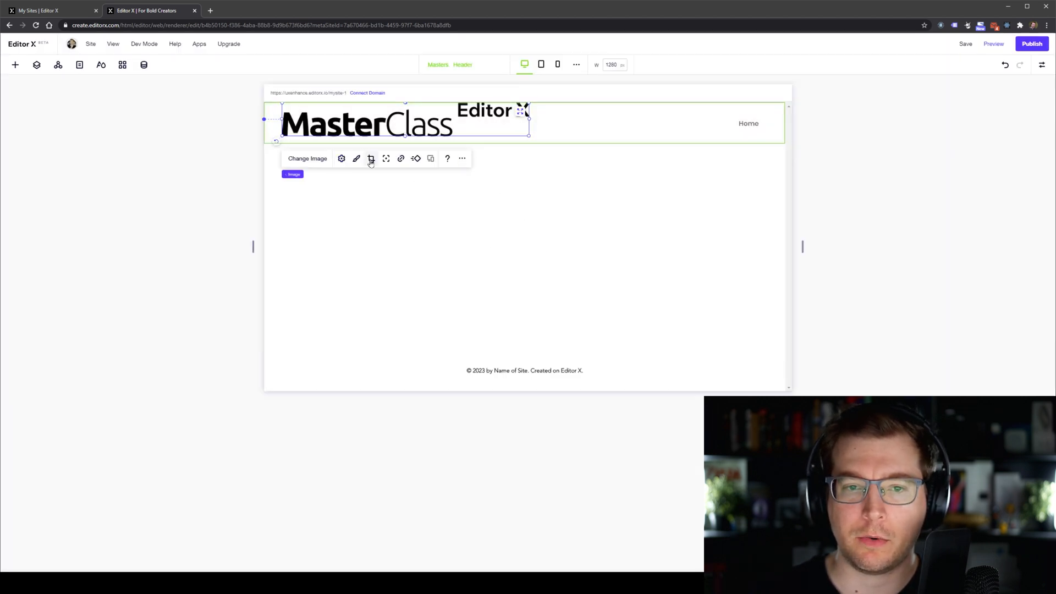
Scale the MasterClass logo down to about 28.9% width, position it inside the header, and dock it left and vertically centered.
drag(528, 136, 432, 123)
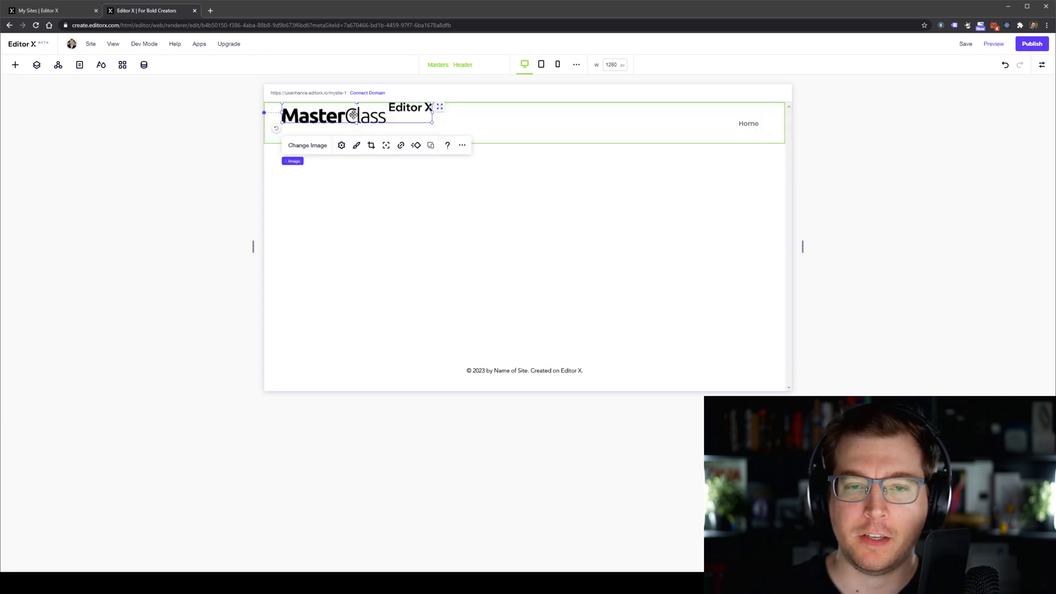
drag(353, 114, 351, 124)
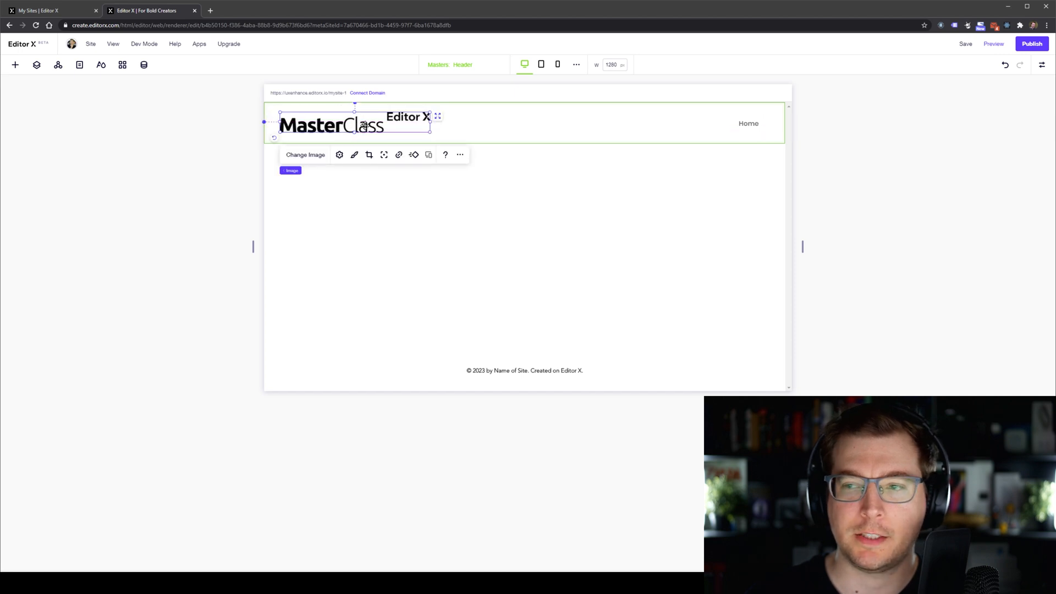
click(1041, 64)
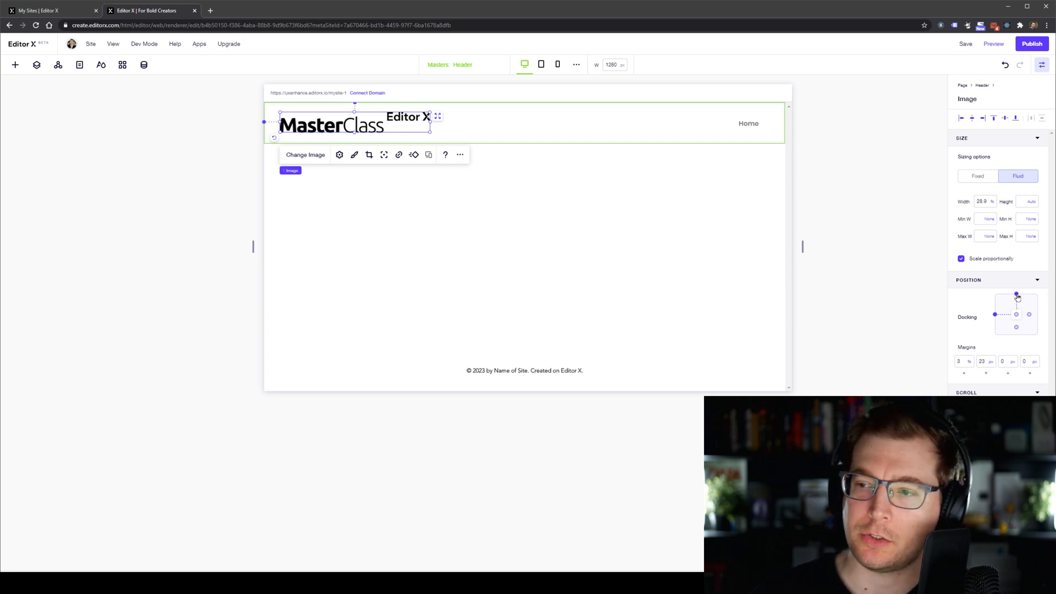
click(1018, 317)
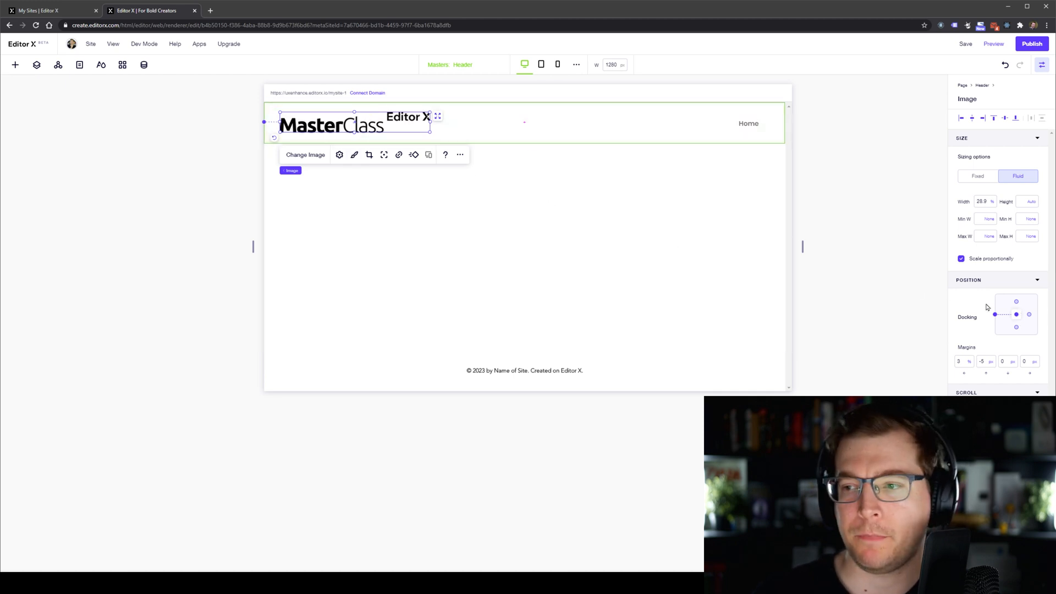
Move the logo to the right half of the header beside the Home menu and widen the canvas to about 1478 px.
drag(355, 128, 609, 127)
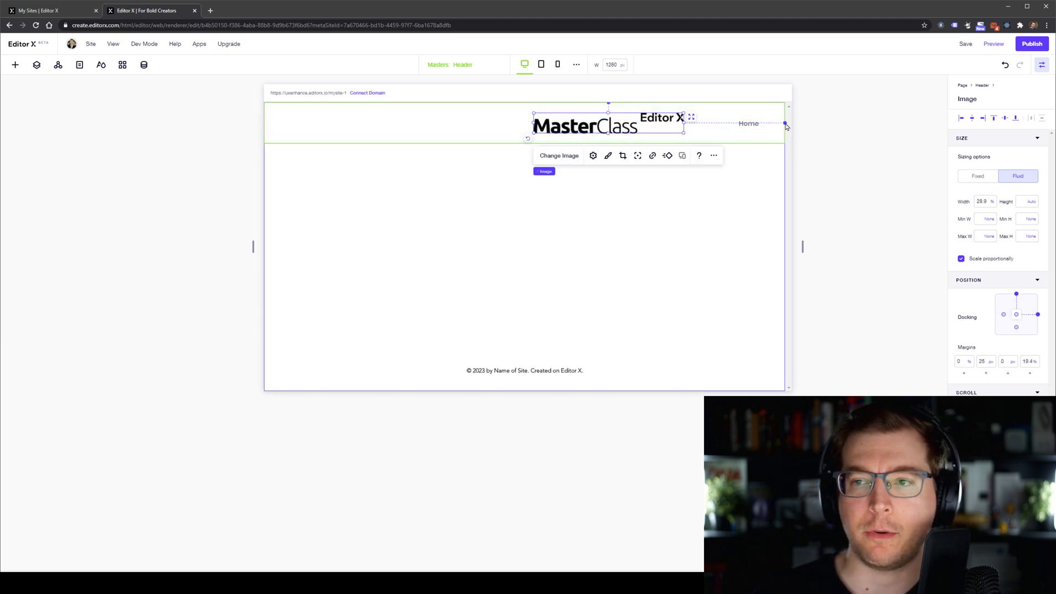
mouse_move(802, 244)
mouse_down()
mouse_move(887, 245)
mouse_move(745, 243)
mouse_move(845, 240)
mouse_up()
Move the logo back to the header's left side with about a 5.3% left margin and dock it vertically centered.
mouse_move(622, 128)
mouse_down()
mouse_move(366, 122)
mouse_move(385, 131)
mouse_up()
click(1017, 295)
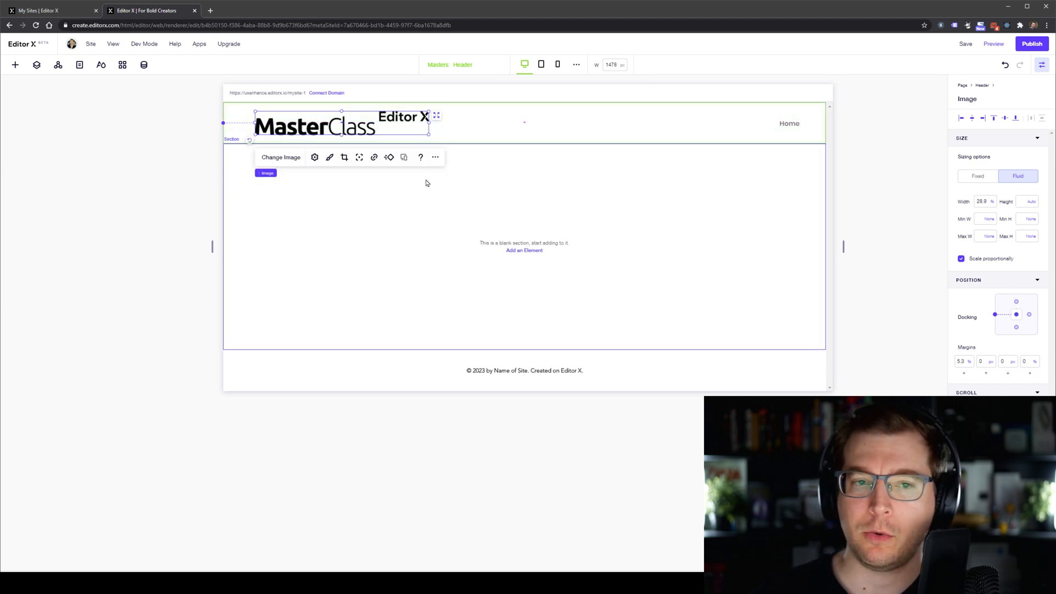
click(419, 184)
click(420, 121)
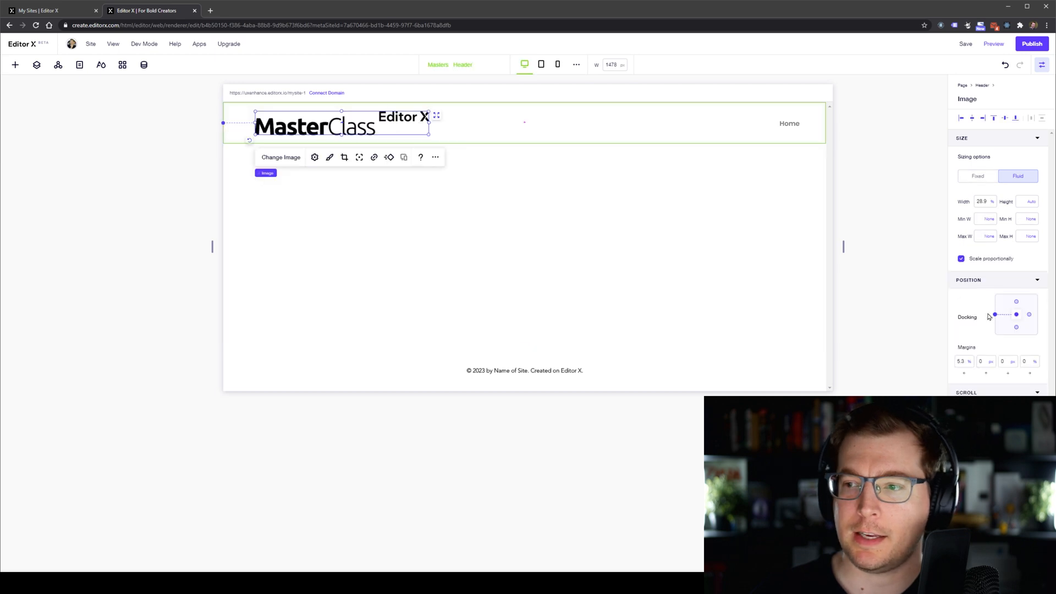
Switch the MasterClass logo's left margin from percentage to pixels and set it to 60 px.
click(969, 362)
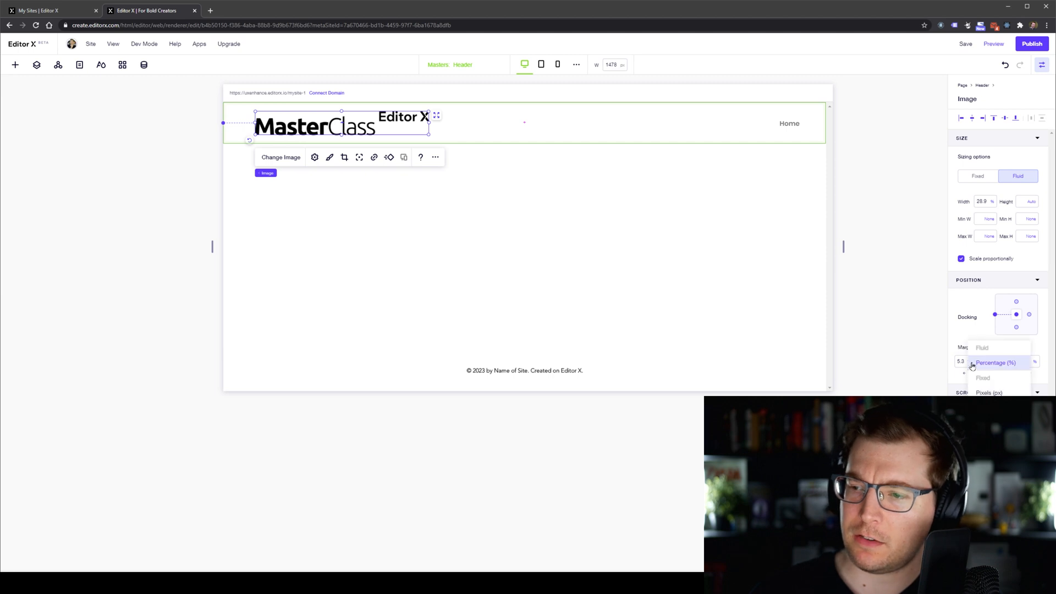
click(989, 392)
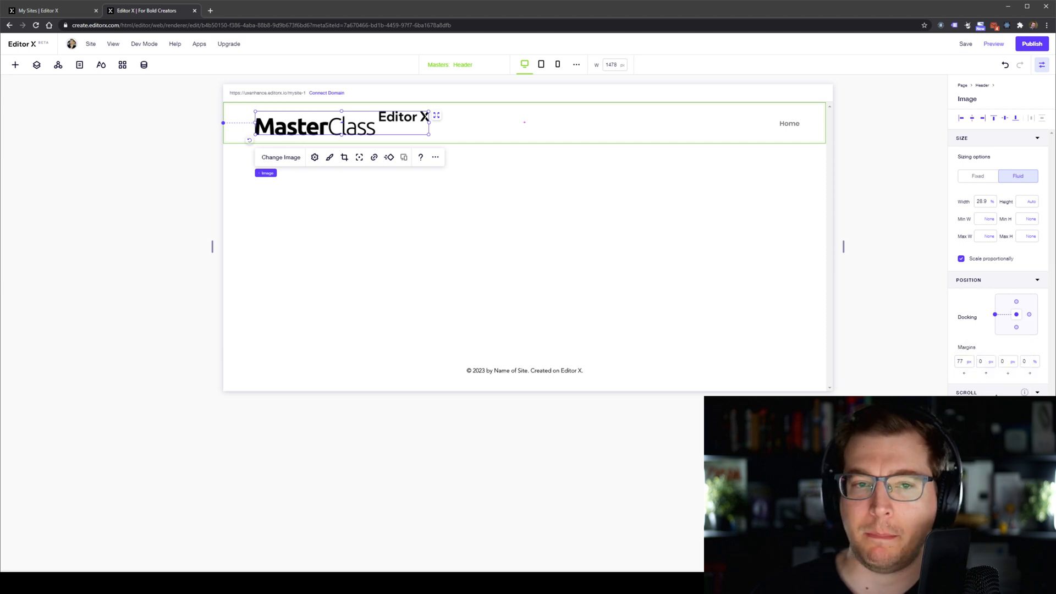
click(961, 362)
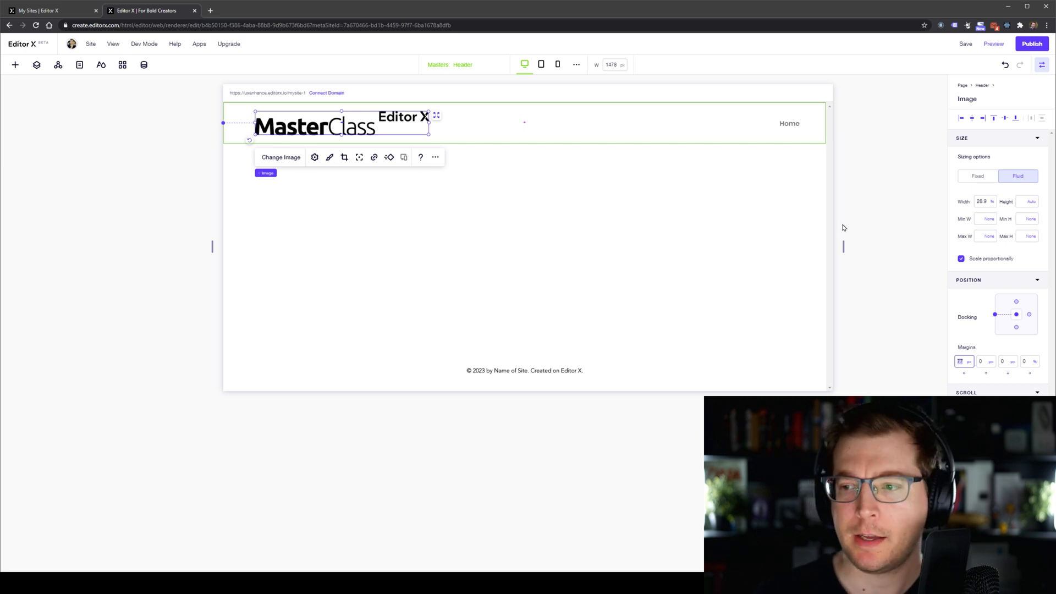
text(60)
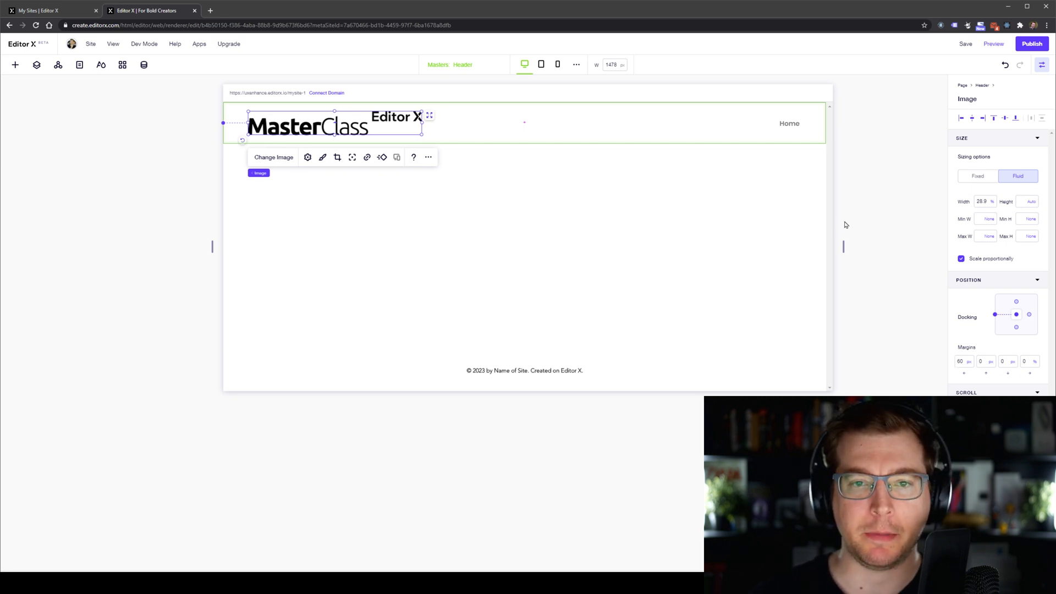
Narrow the canvas to about 1214 px, switch the logo's width to pixels and set it to 350 px.
mouse_move(842, 246)
mouse_down()
mouse_move(901, 248)
mouse_move(616, 241)
mouse_move(881, 245)
mouse_move(842, 246)
mouse_up()
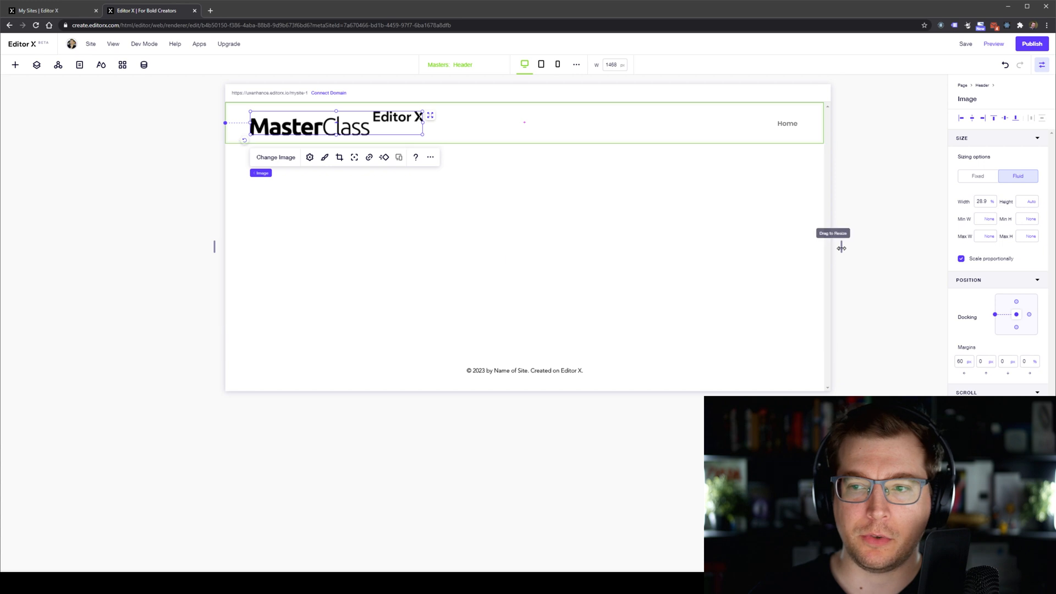
drag(841, 247, 791, 243)
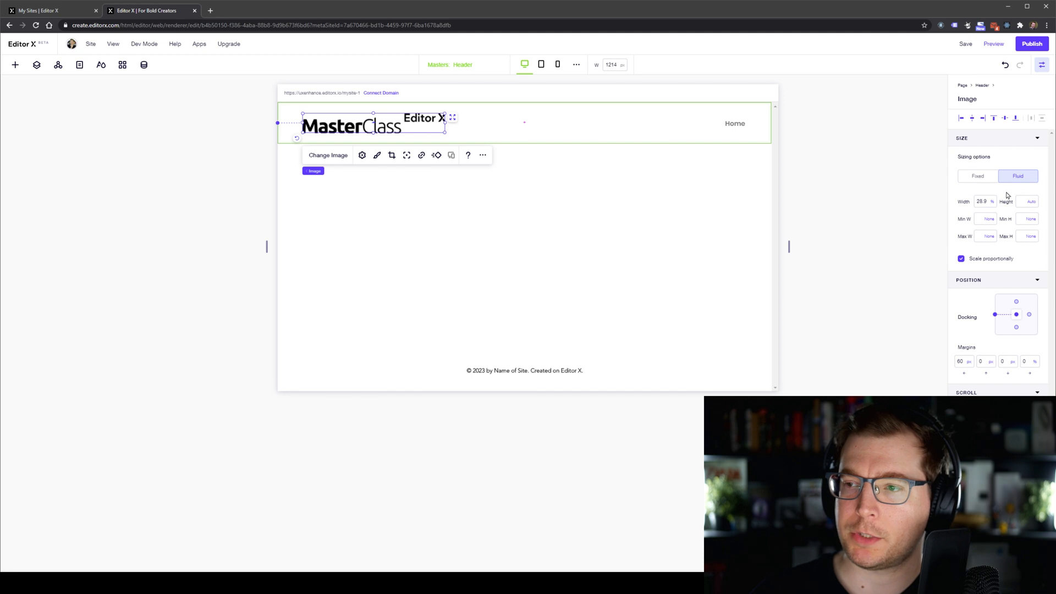
click(990, 202)
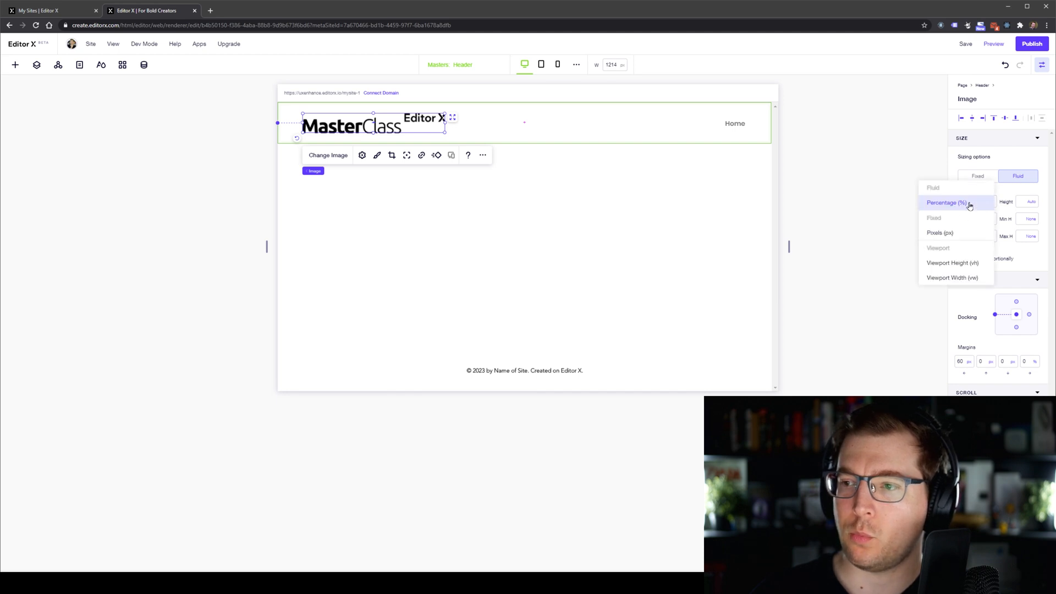
click(962, 237)
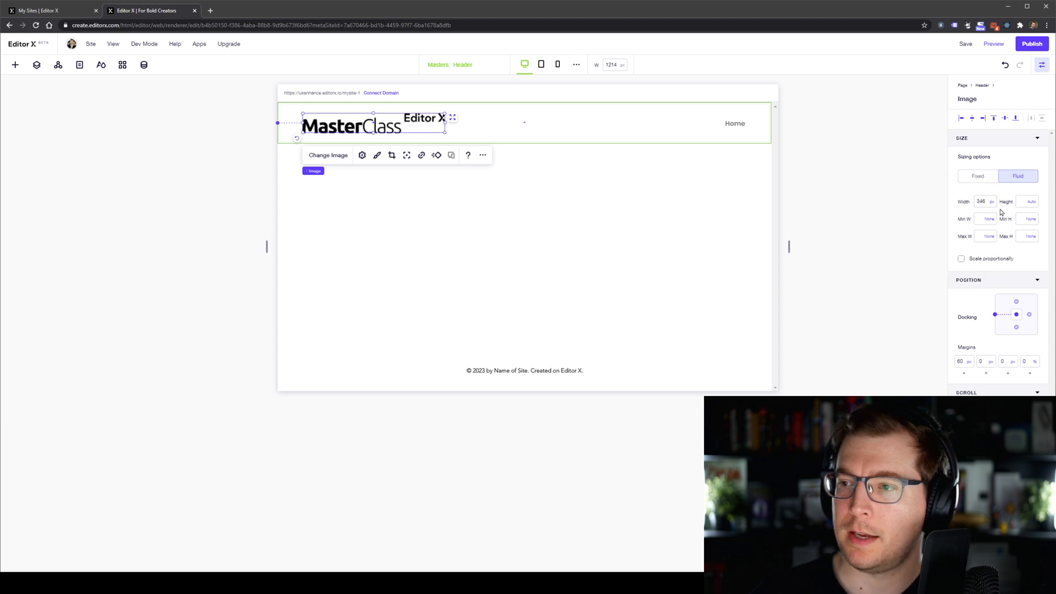
click(981, 202)
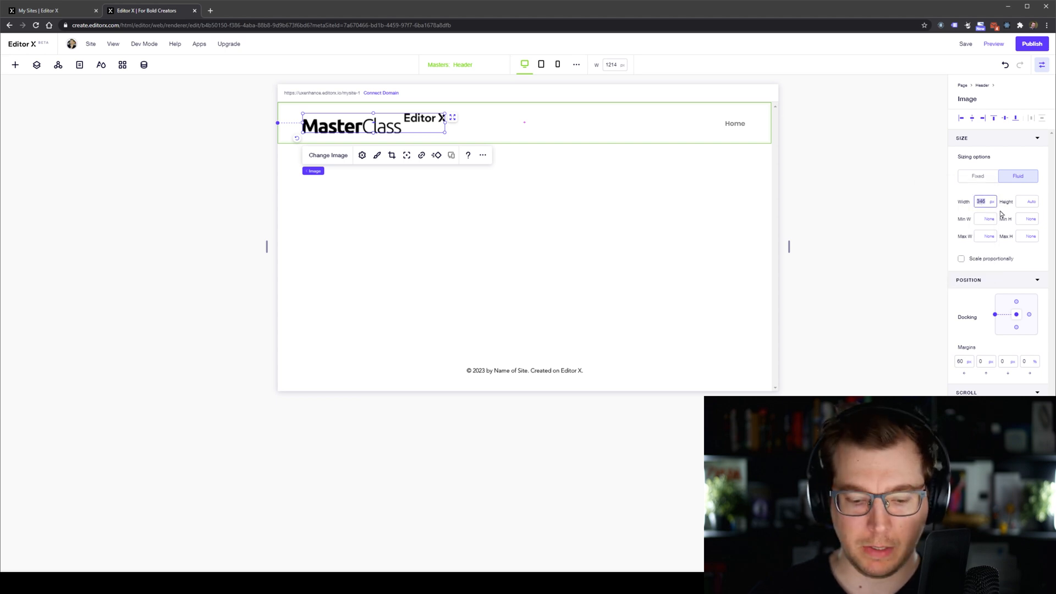
click(985, 202)
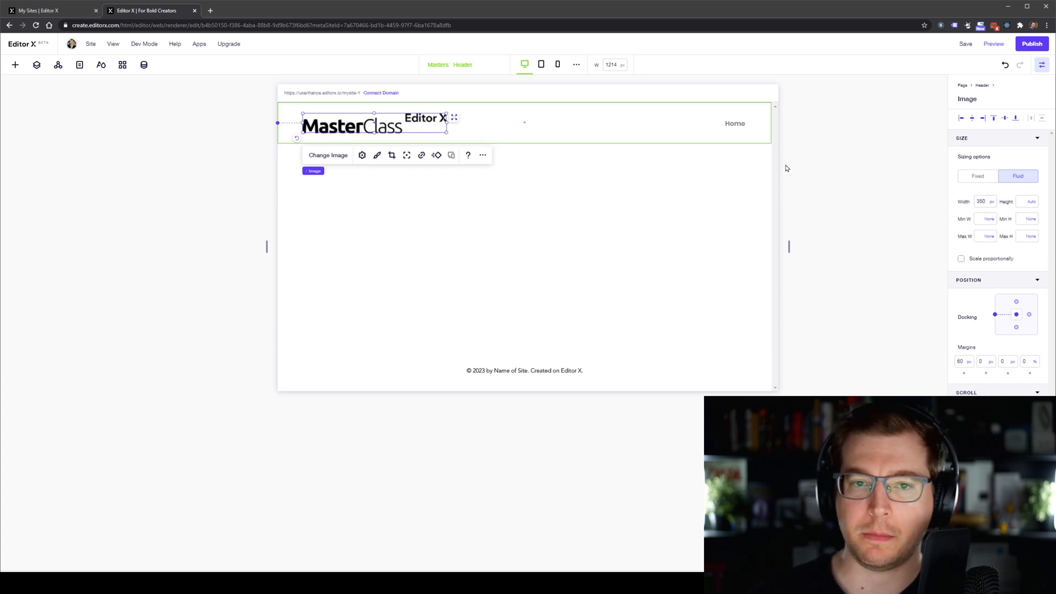
Narrow the canvas to the tablet breakpoint at about 848 px and set the logo's width there to 300 px.
drag(267, 247, 227, 248)
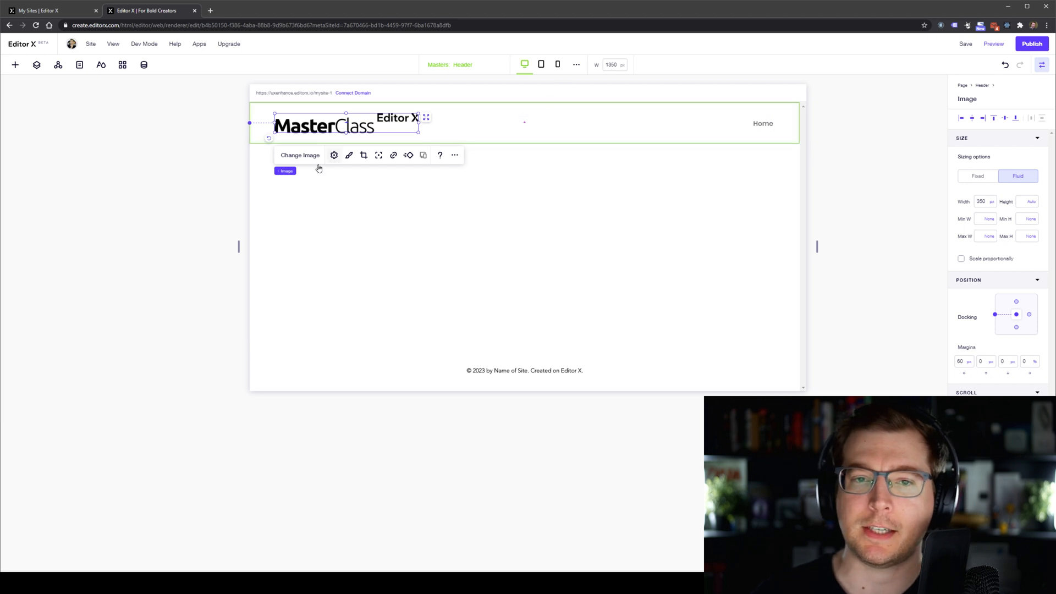
click(191, 182)
drag(241, 245, 354, 246)
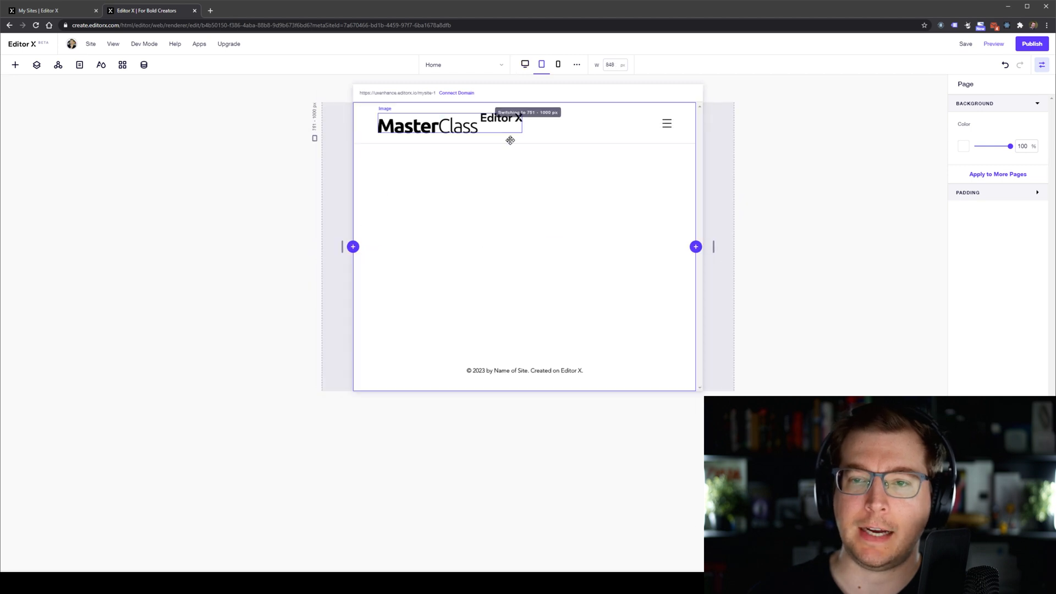
click(488, 125)
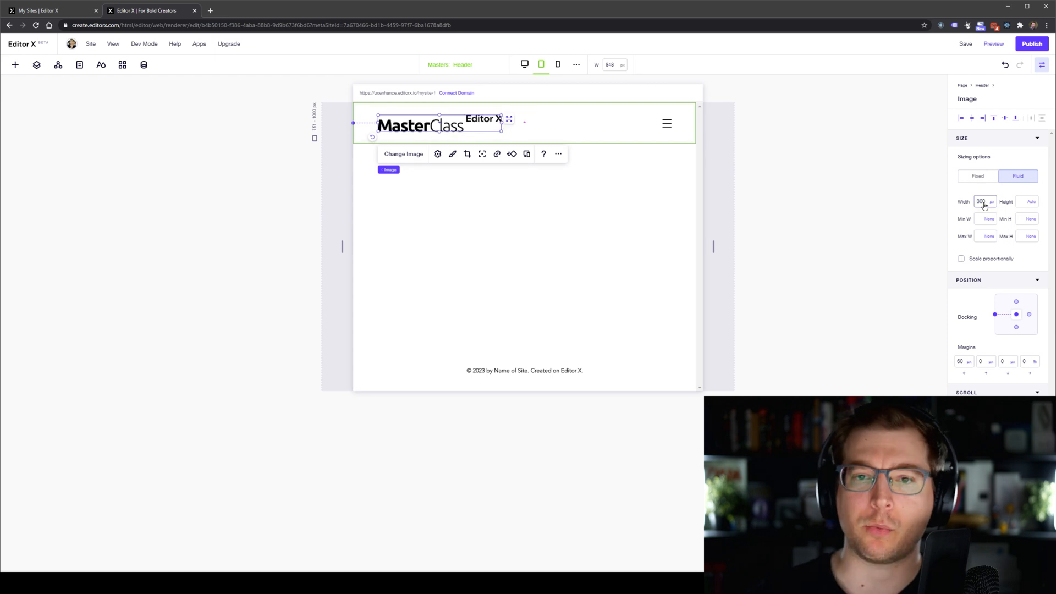
click(729, 201)
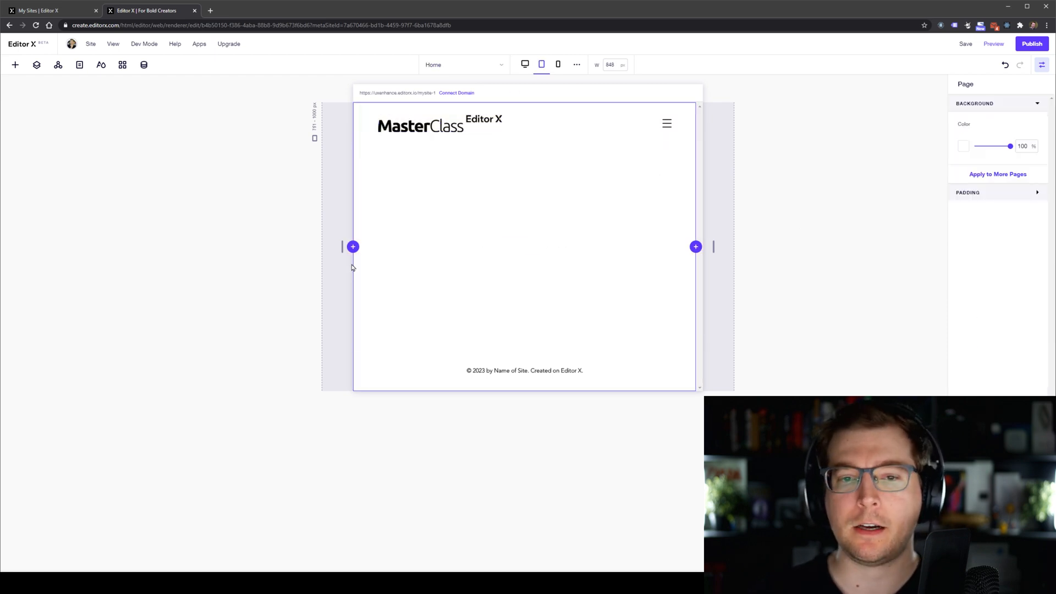
Narrow the canvas to the mobile breakpoint at about 428 px and set the logo's width there to 200 px.
drag(342, 247, 438, 246)
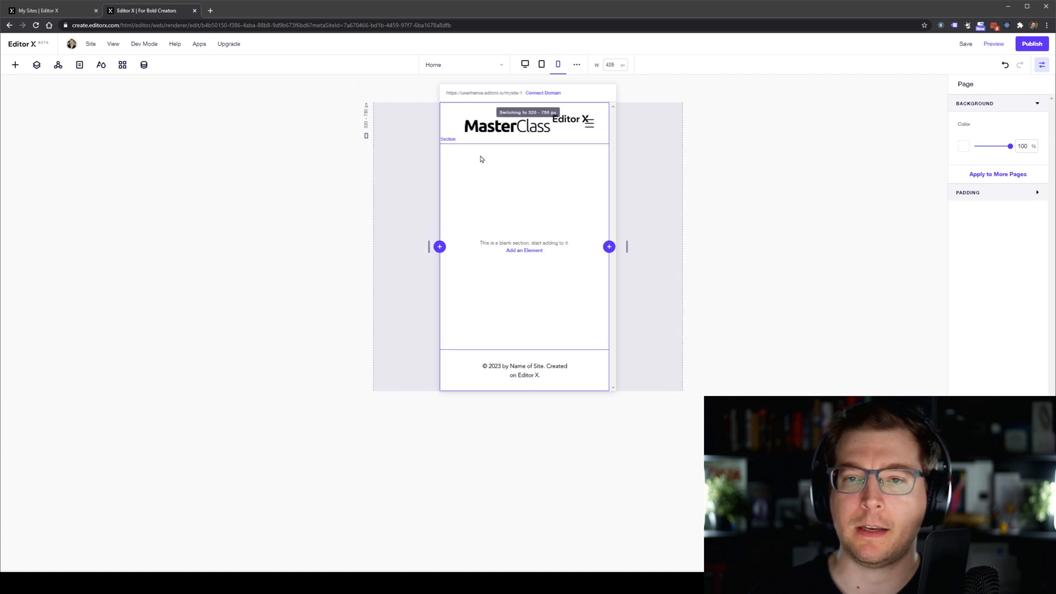
click(485, 131)
click(986, 201)
text(200)
key(Return)
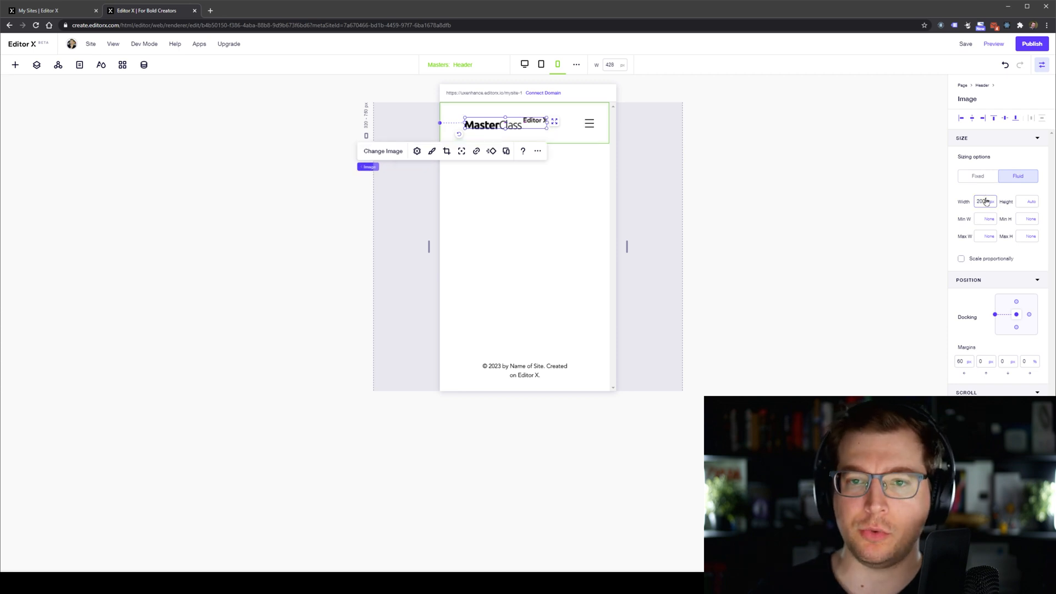
click(737, 229)
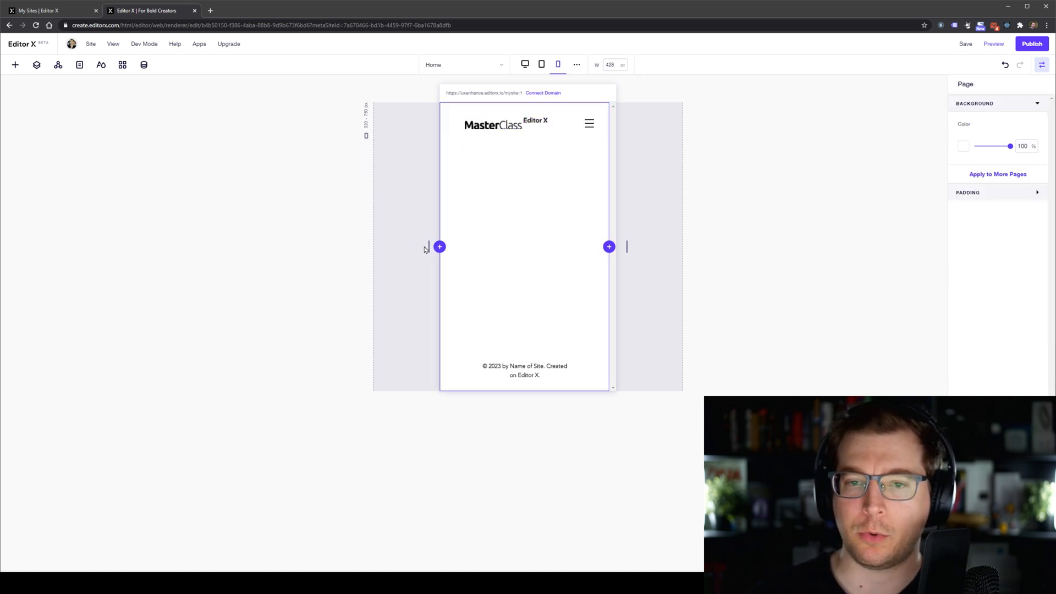
Widen the canvas back to the desktop breakpoint at about 1468 px and open the header menu's item management.
drag(429, 247, 214, 257)
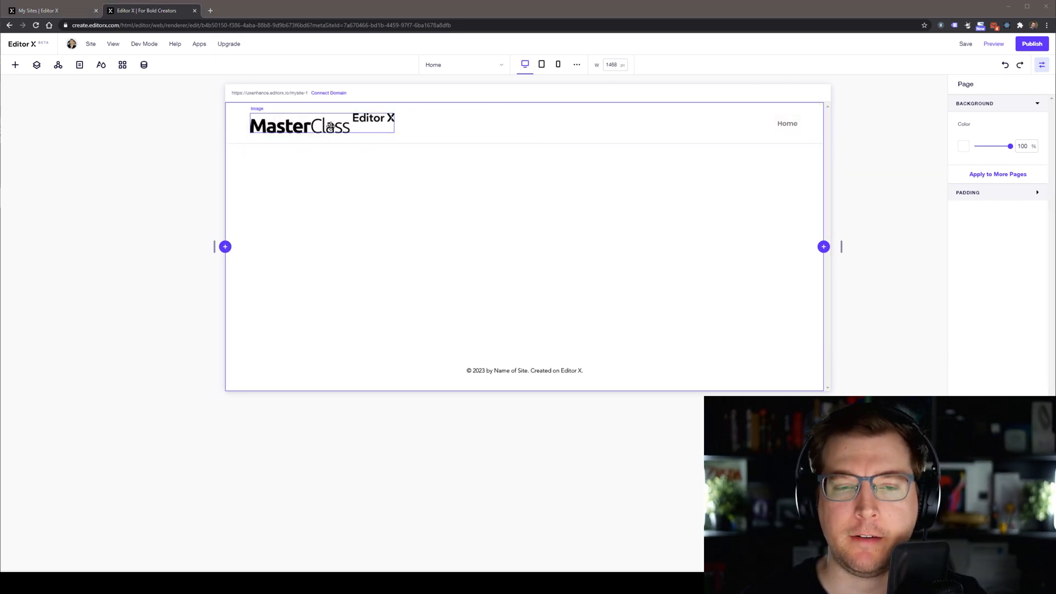
click(302, 126)
click(715, 122)
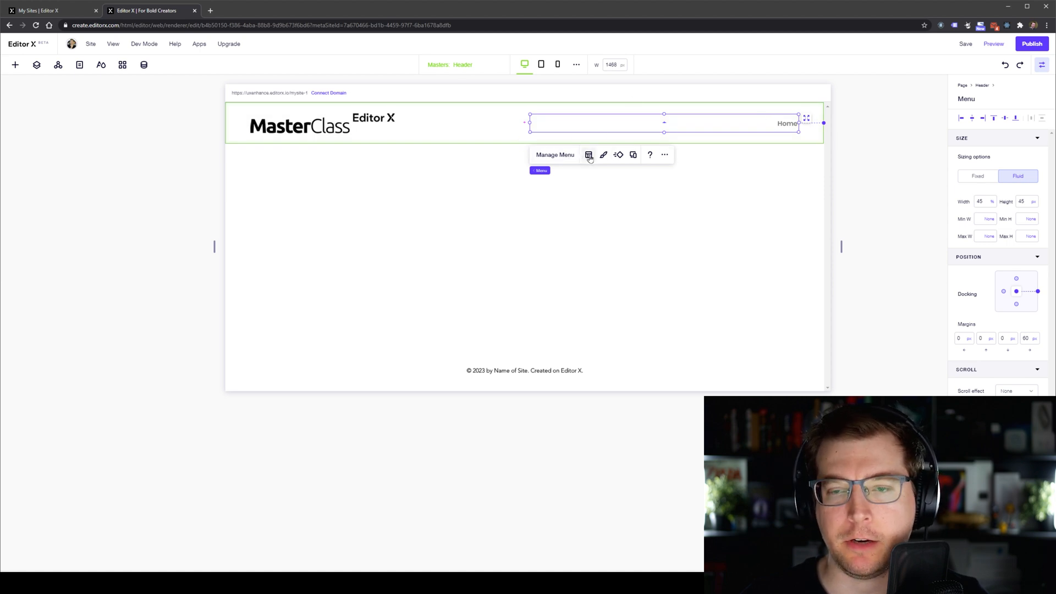
click(909, 133)
click(710, 125)
click(555, 155)
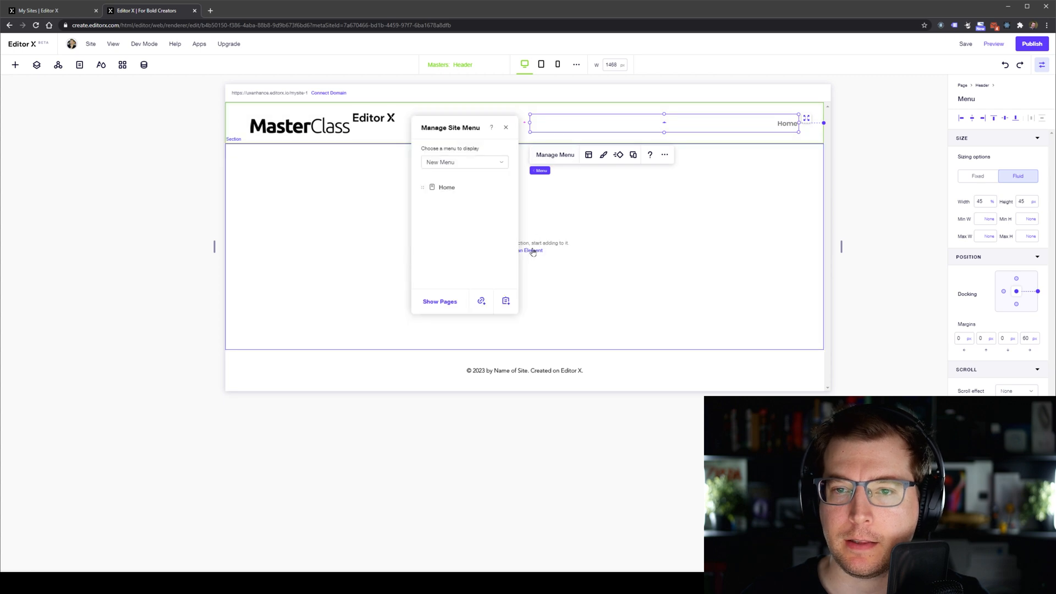
Look at the site menu's link options and its page list, closing both without changes.
click(482, 304)
click(631, 236)
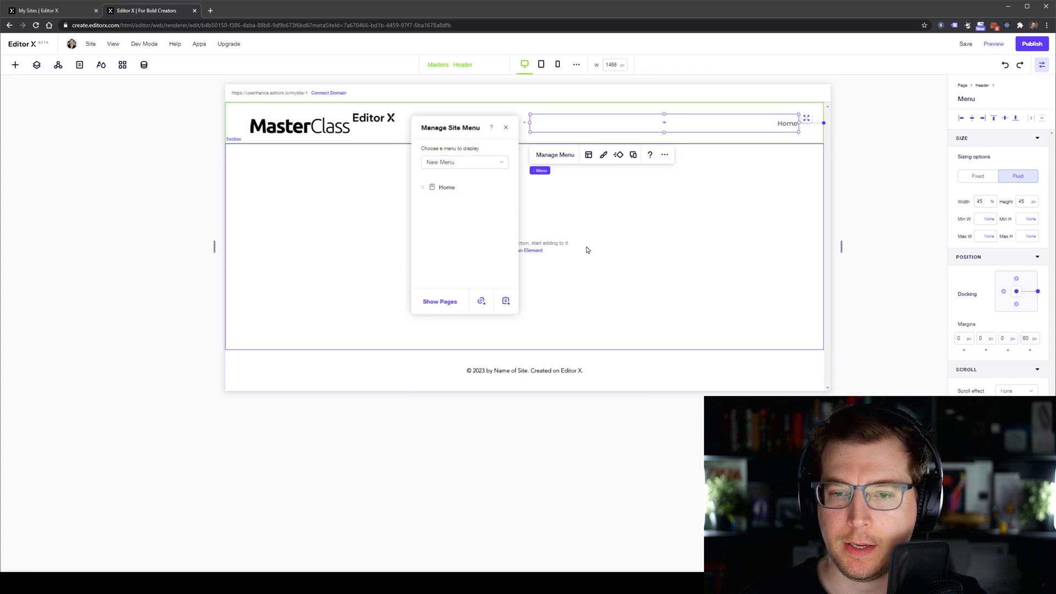
click(440, 301)
click(523, 177)
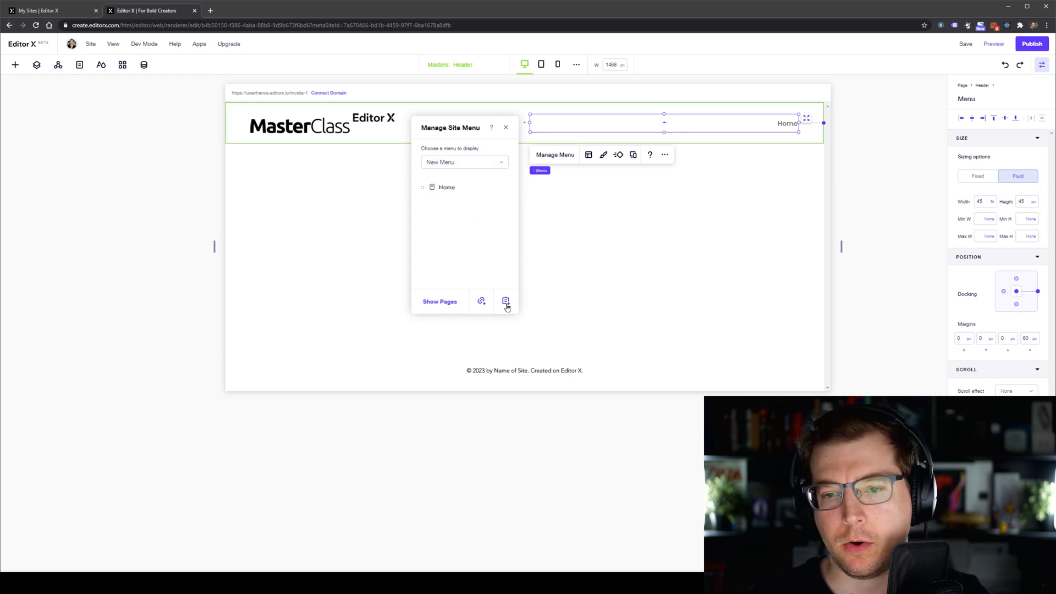
click(483, 301)
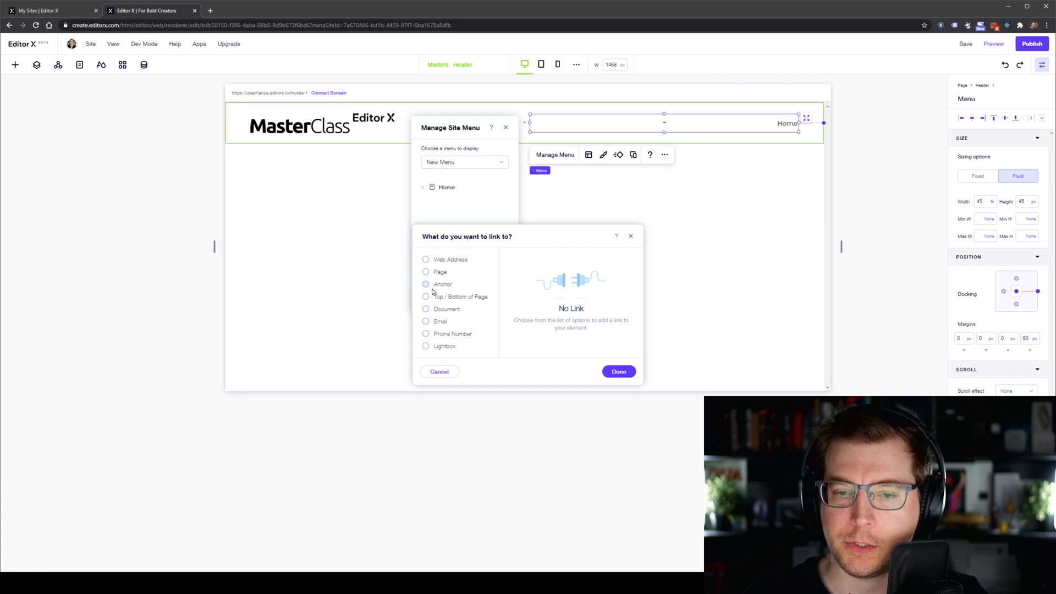
click(444, 261)
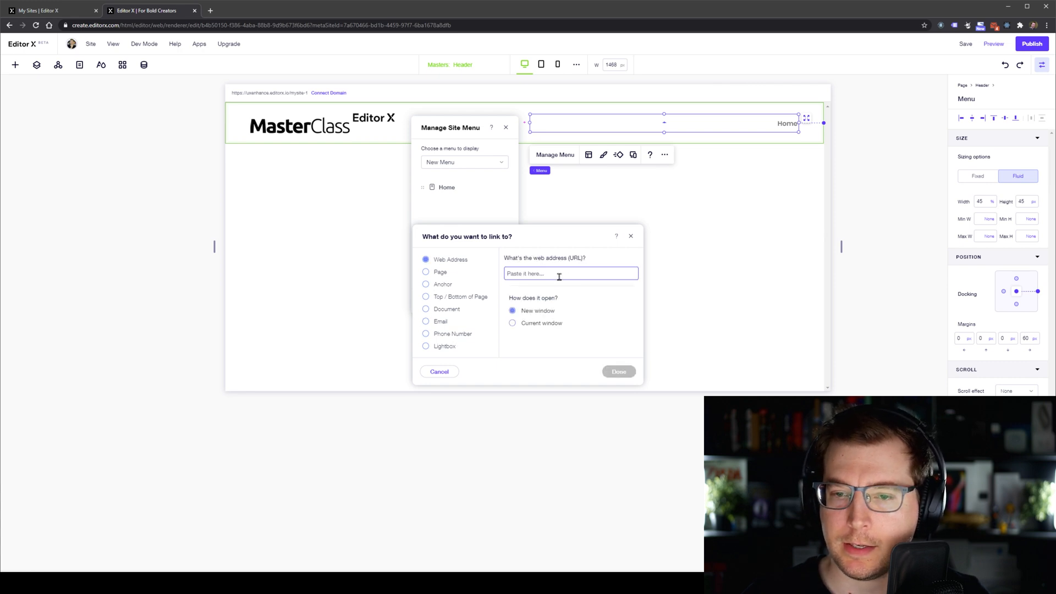
text(https:/)
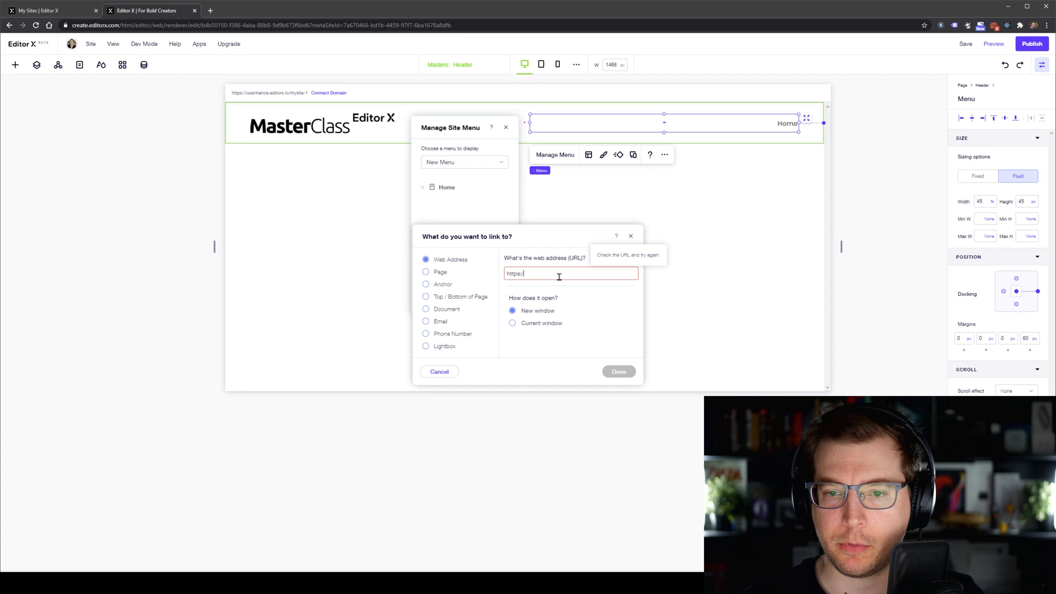
text(/www.enhanceui.com)
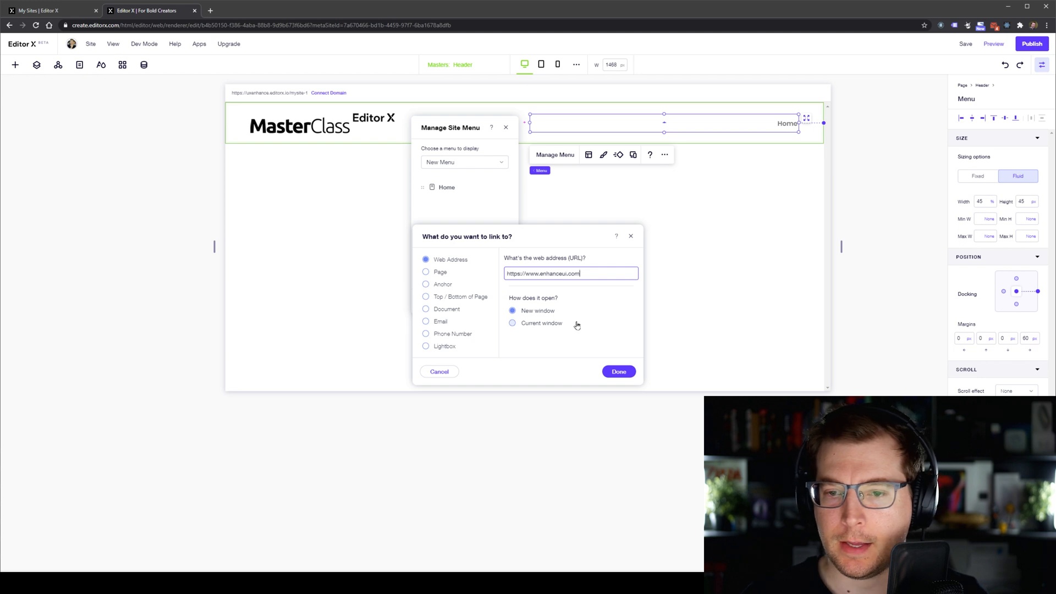
click(619, 371)
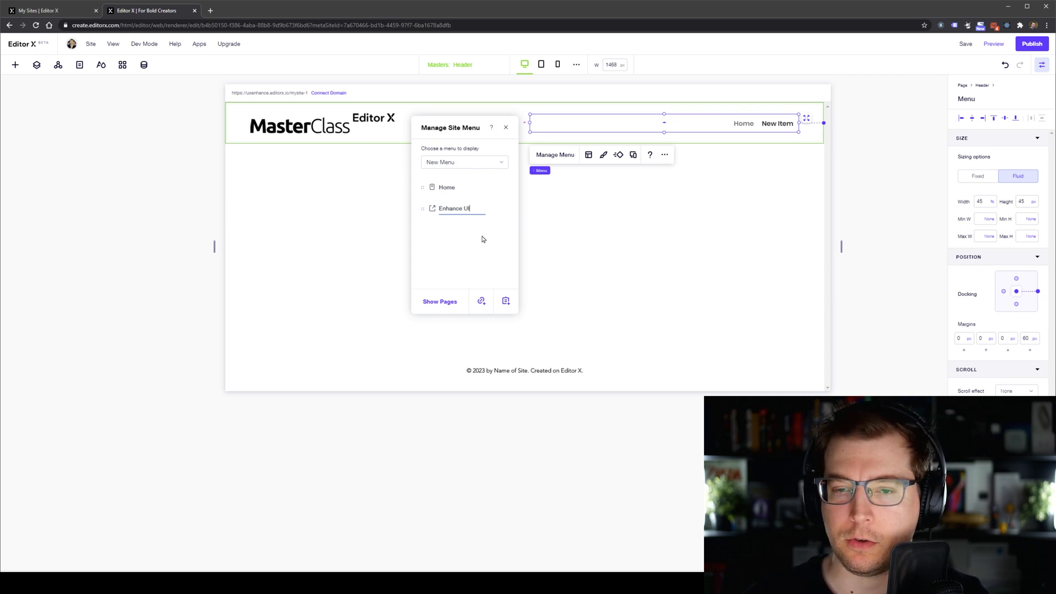
key(Return)
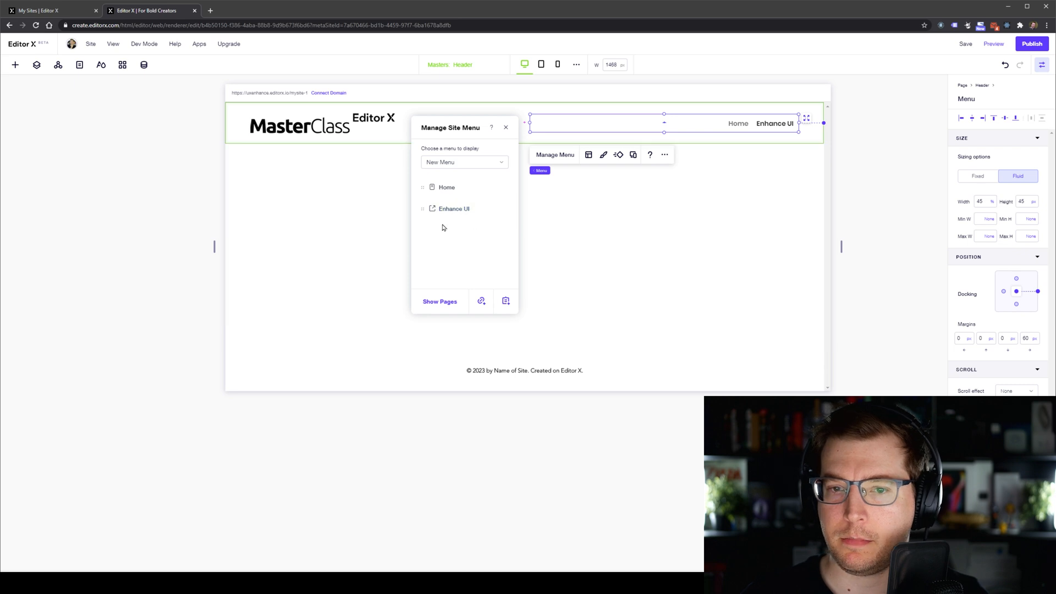
Add a menu item named Features as an anchor link to Top of Page on the Home page.
click(481, 301)
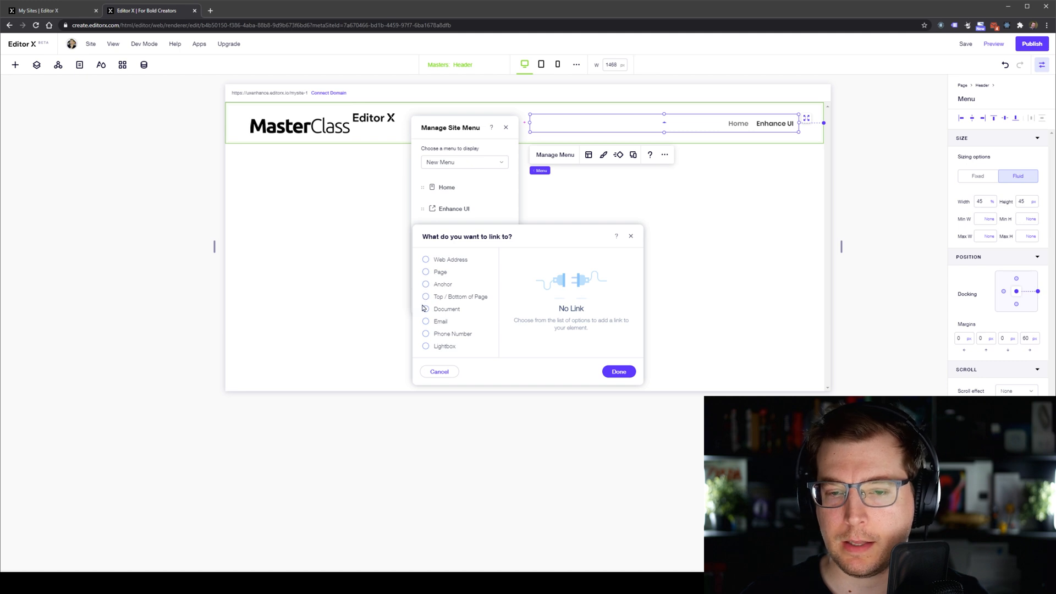
click(426, 284)
click(567, 271)
click(559, 254)
click(558, 305)
click(523, 317)
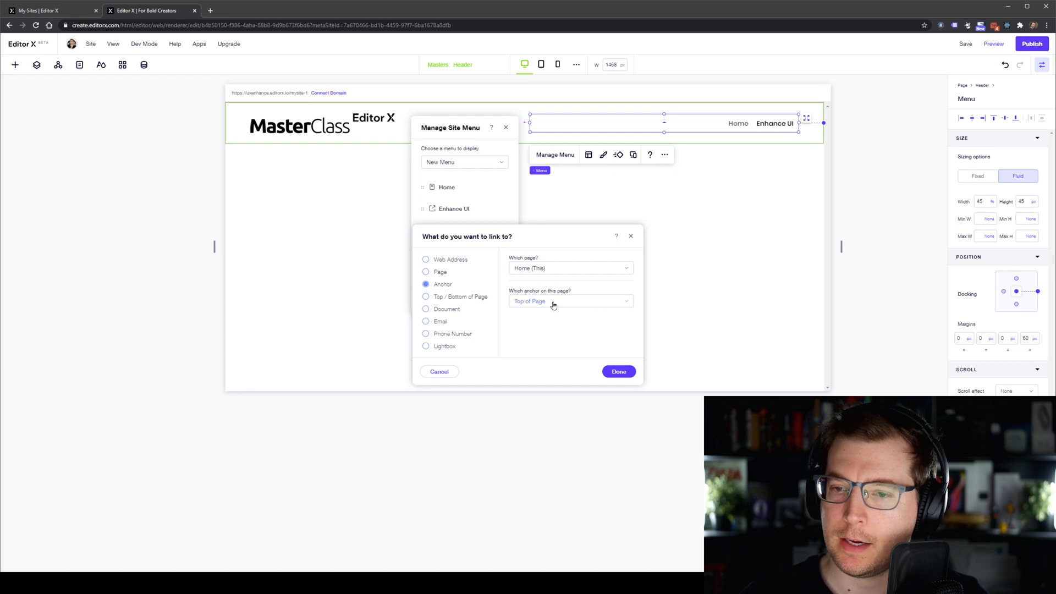
click(617, 372)
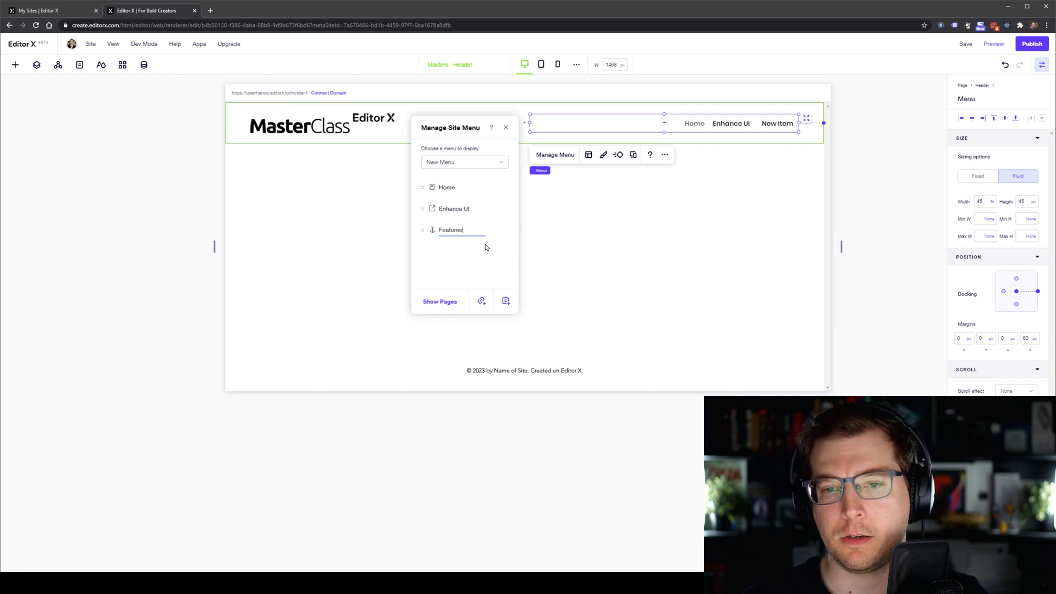
key(Return)
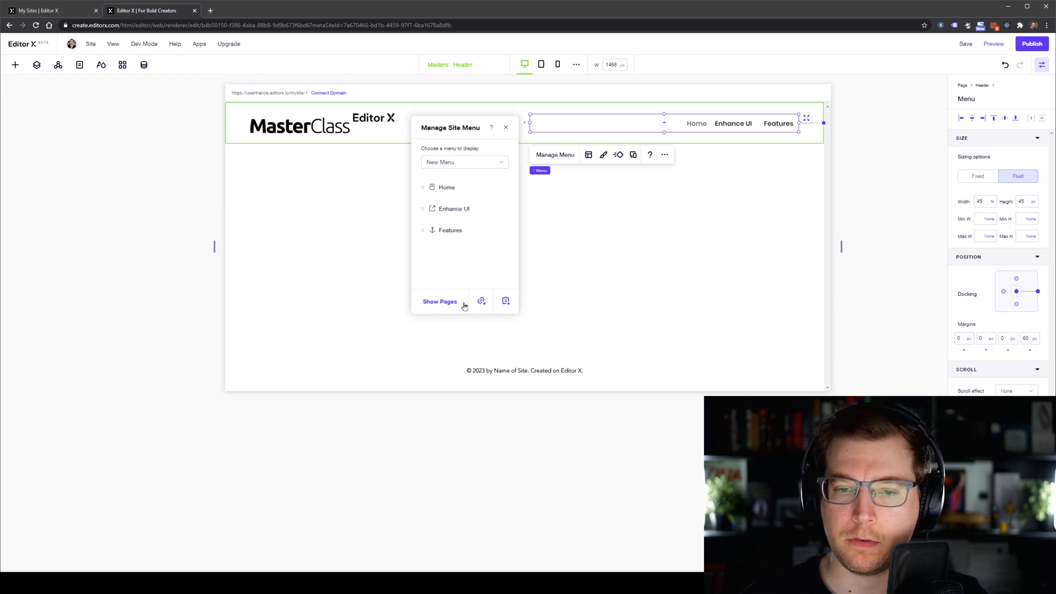
Add a menu item named Pricing with an anchor link to the Home page's Top of Page.
click(482, 301)
click(427, 285)
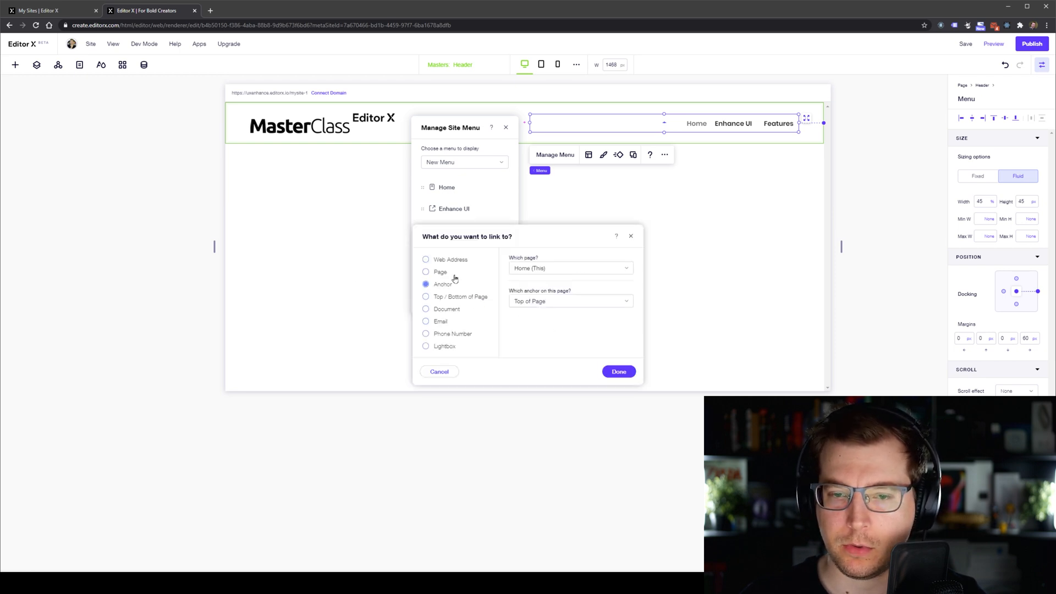
click(630, 371)
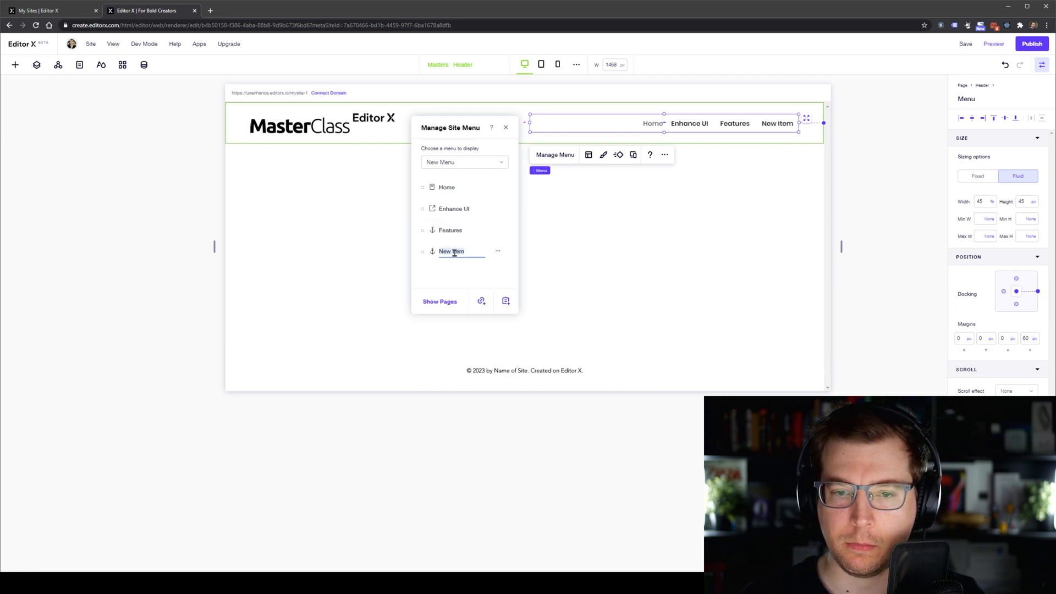
text(Pricing)
key(Return)
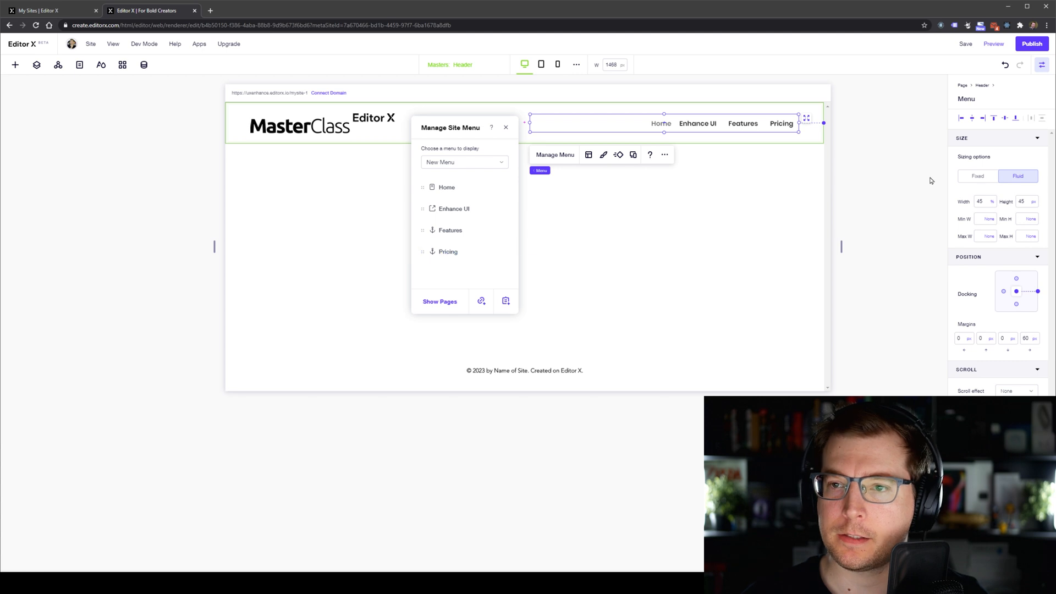
Add a menu item named Youtube linking to the creator's YouTube channel web address, opening in a new window.
click(688, 148)
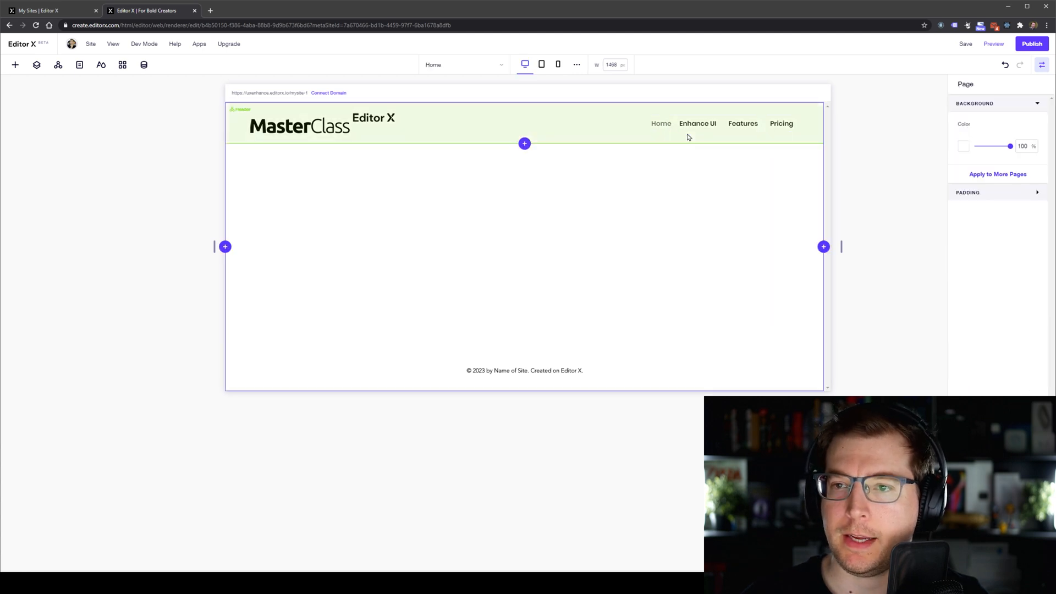
click(784, 123)
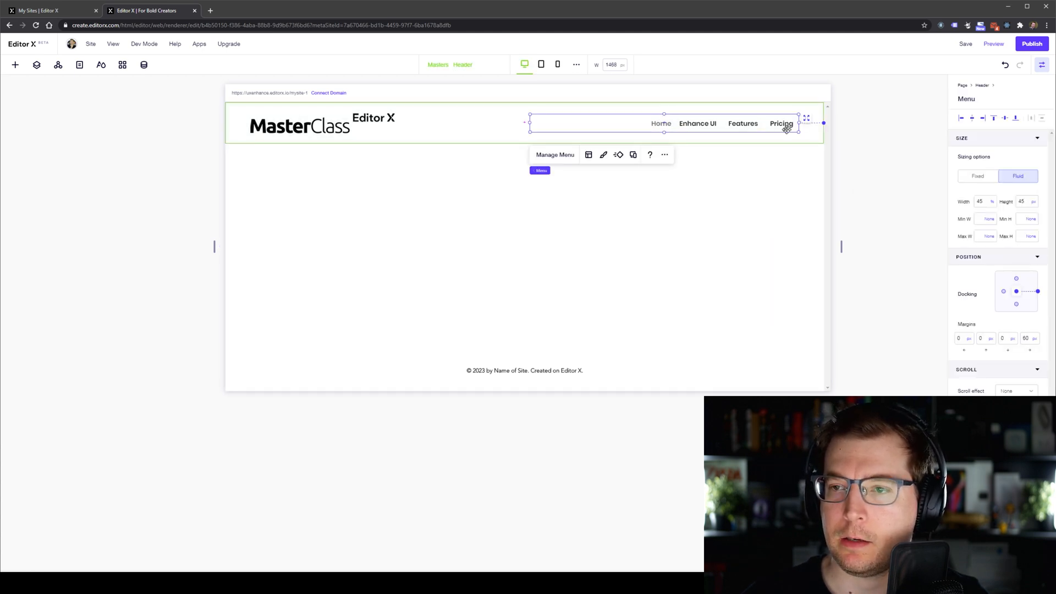
click(555, 155)
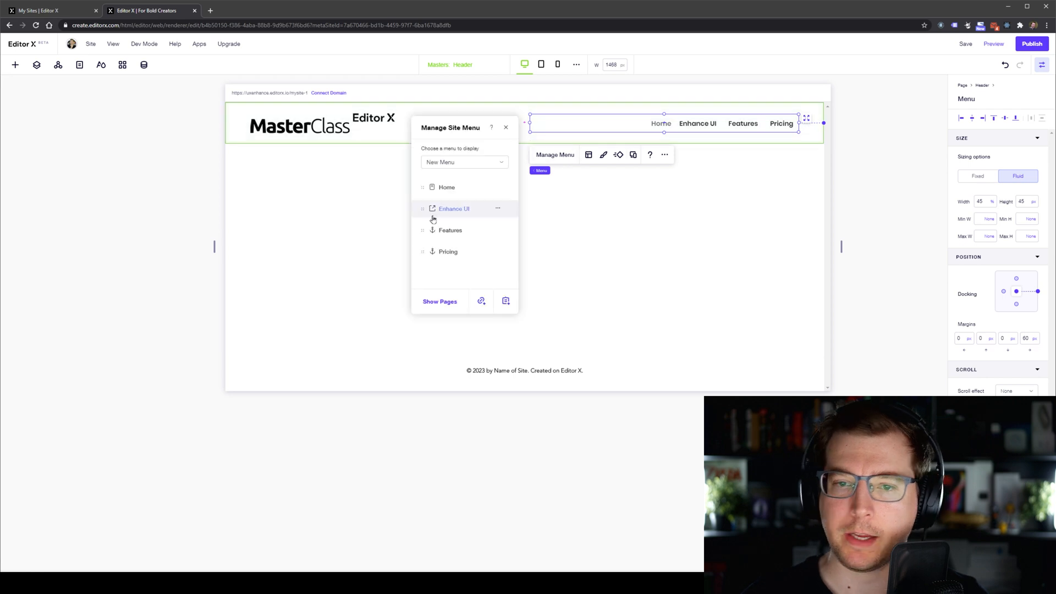
click(481, 303)
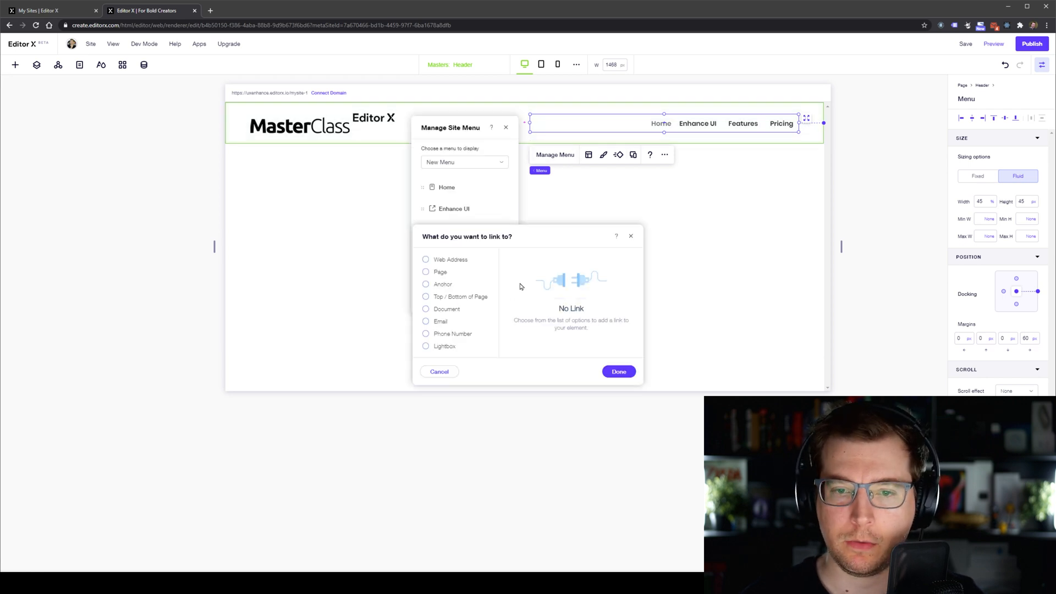
click(460, 262)
text(htt)
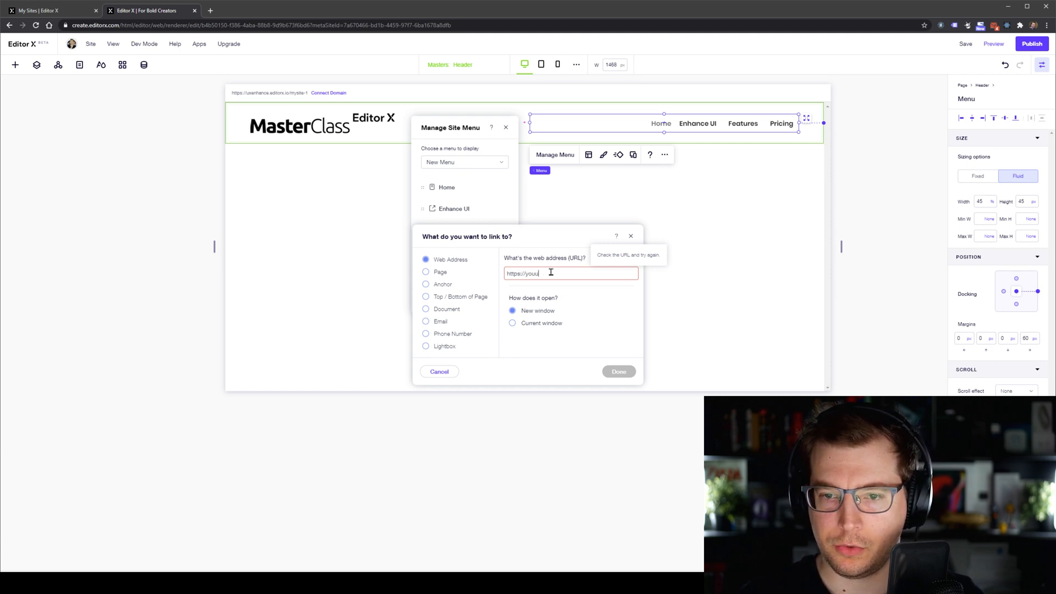
text(ps://youtube.com/adriantwarog)
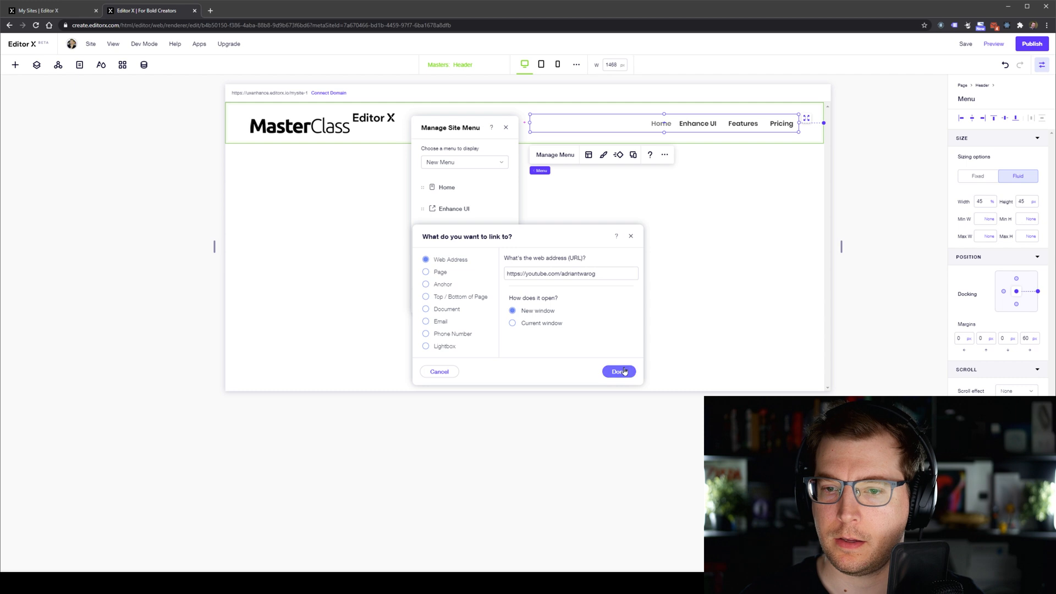
click(618, 371)
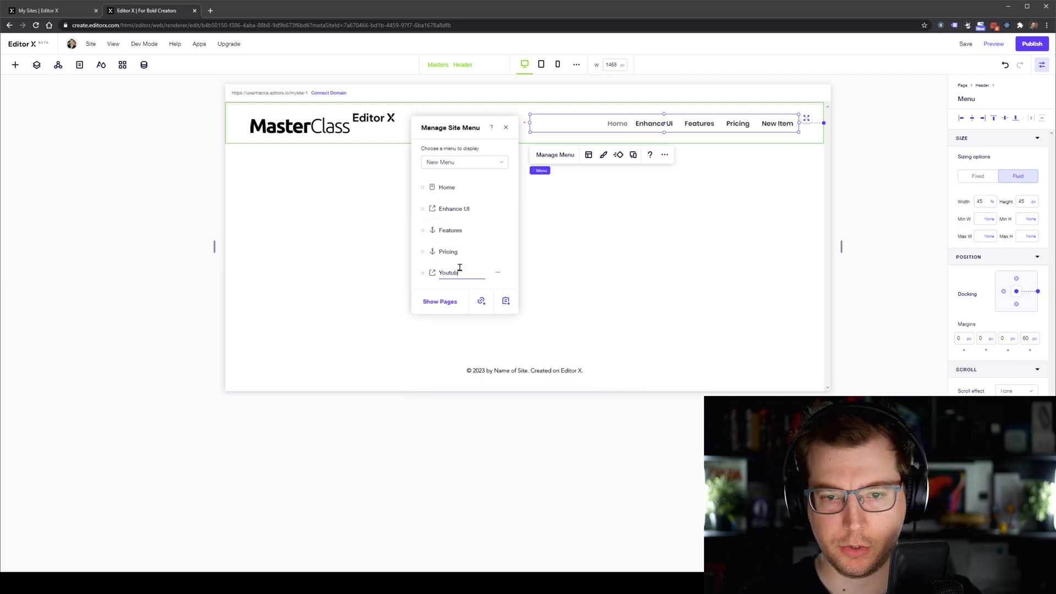
key(Return)
click(848, 222)
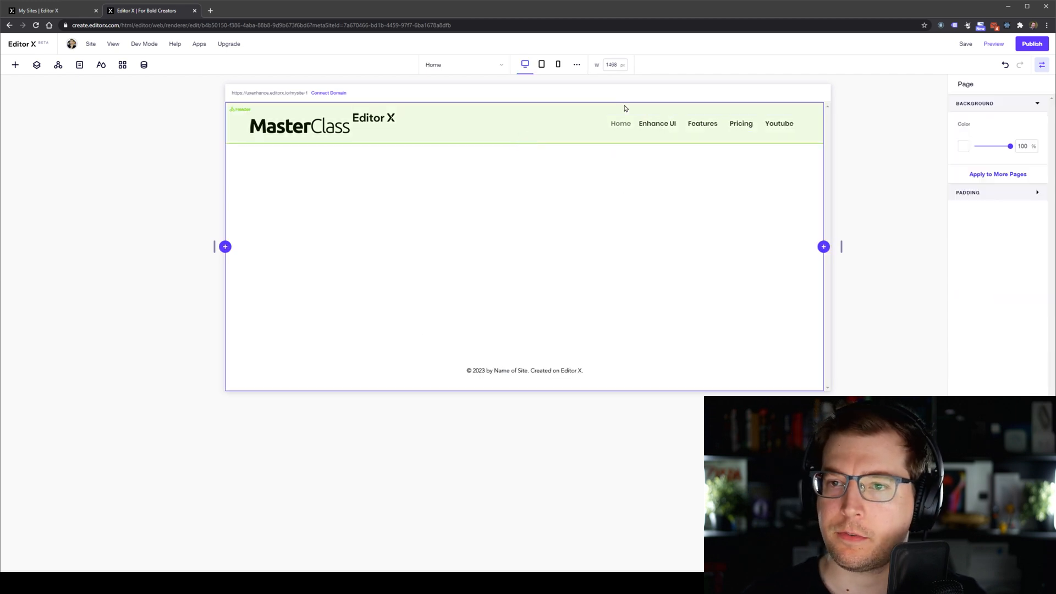
Check the header at a tablet width of about 780 px, viewing the opened mobile menu, and return the canvas to desktop width.
click(694, 125)
click(844, 247)
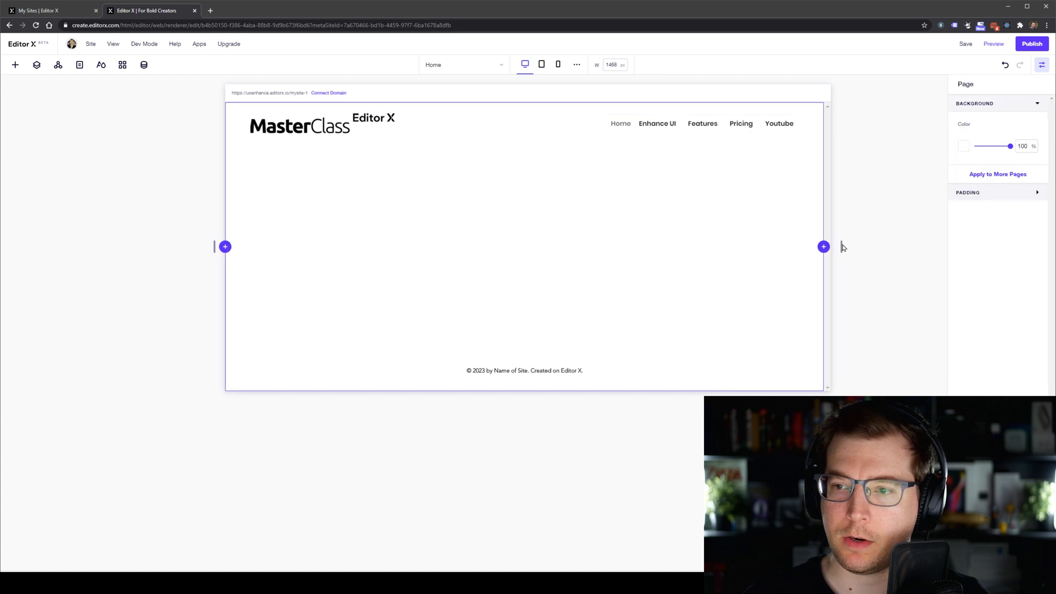
drag(842, 247, 714, 249)
click(655, 122)
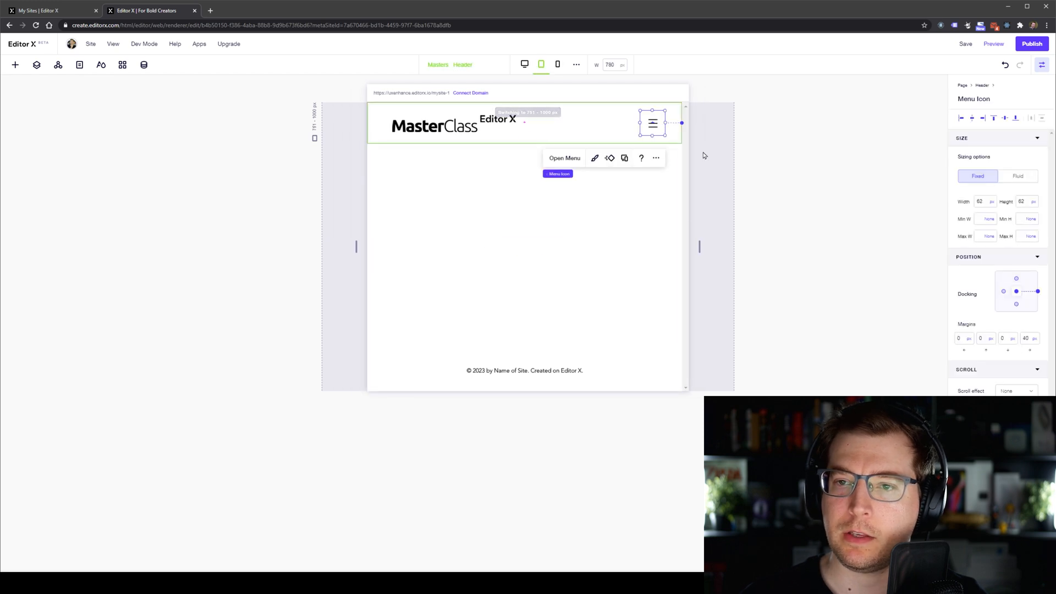
click(563, 158)
click(588, 266)
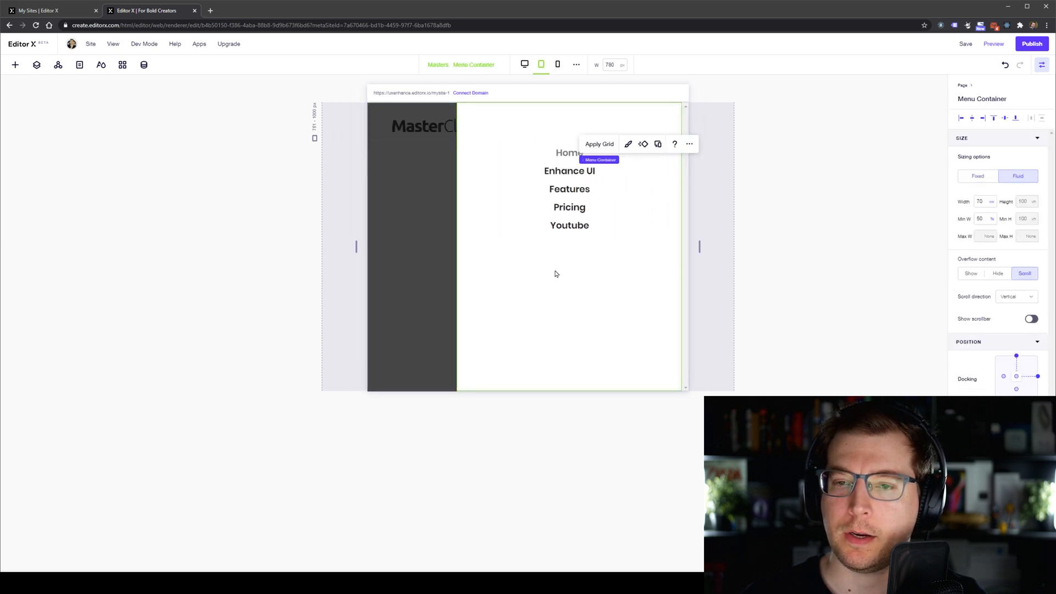
click(413, 265)
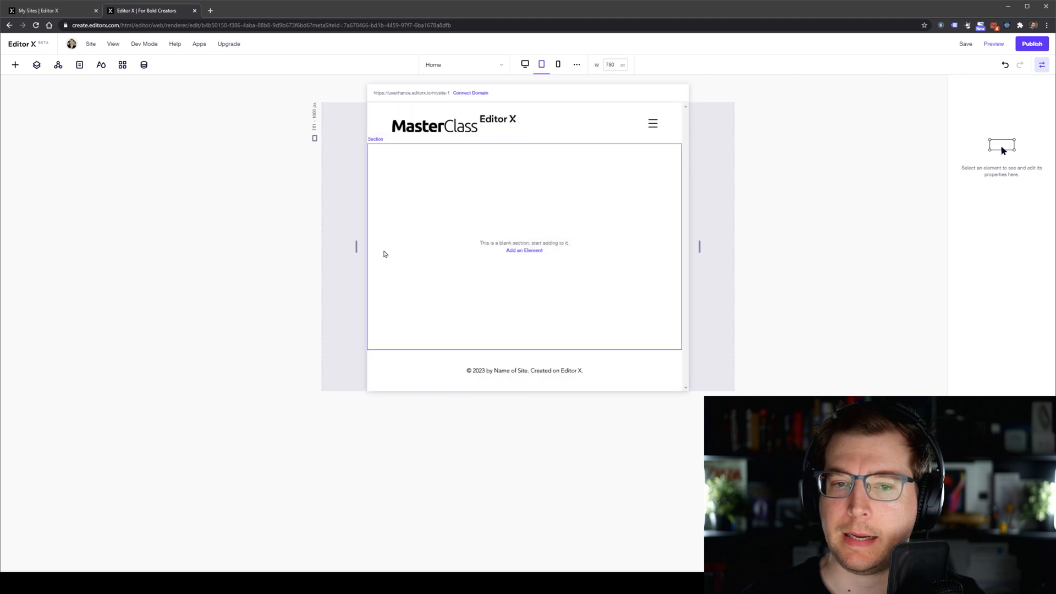
drag(357, 247, 213, 248)
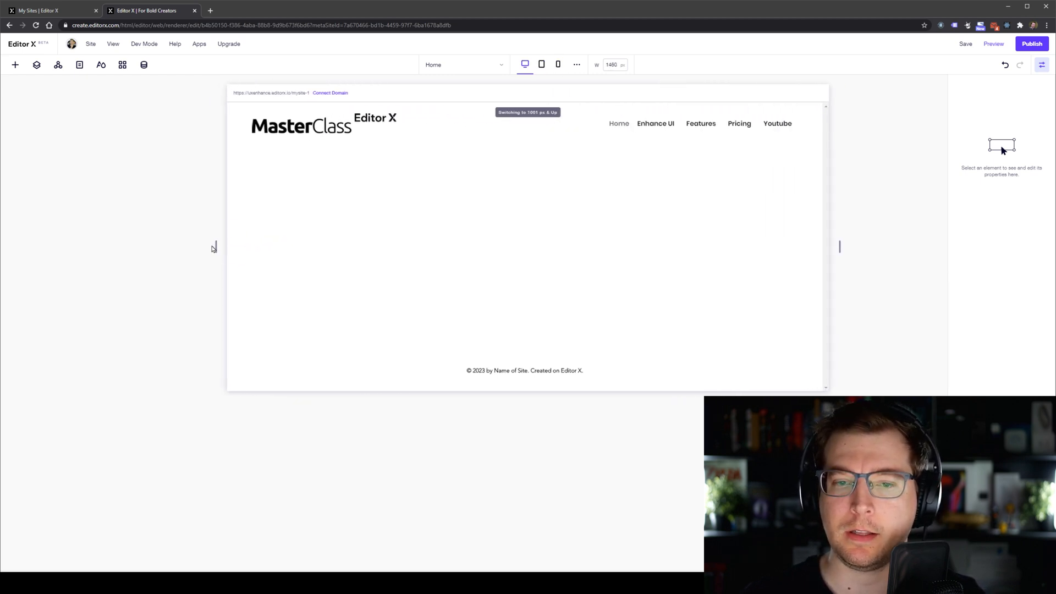
click(189, 247)
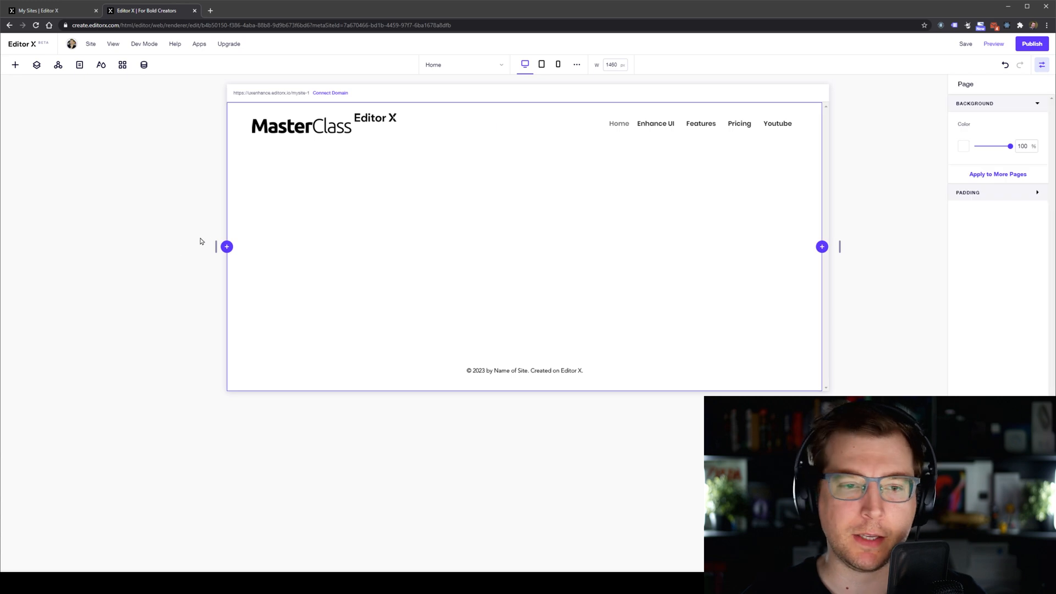
Browse the elements available to add to the blank section, covering Media, My Designs, Sections and Layout Tools.
click(561, 209)
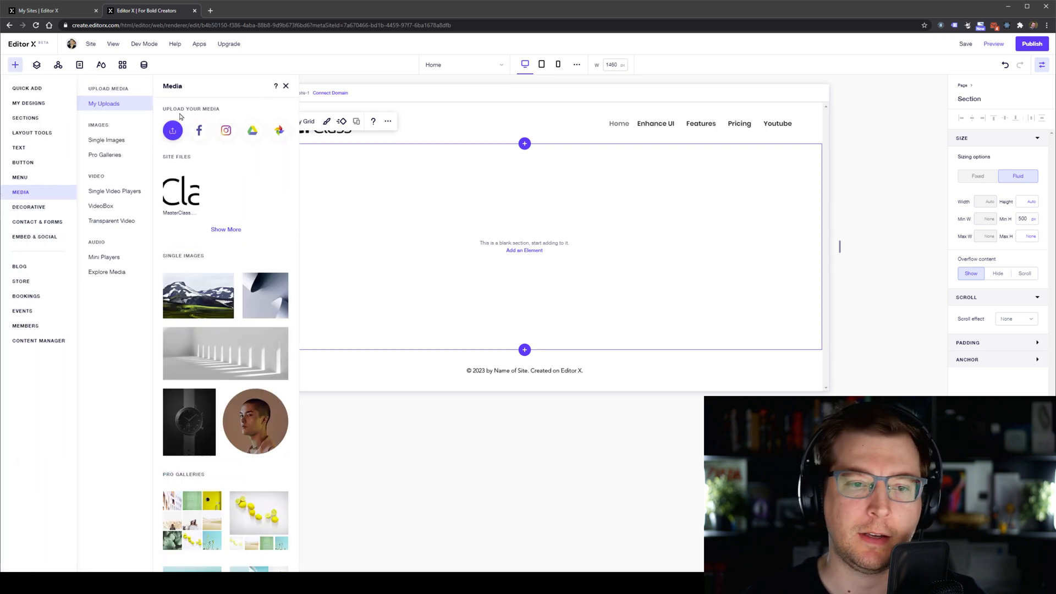
scroll(214, 296, down, 4)
scroll(218, 317, down, 6)
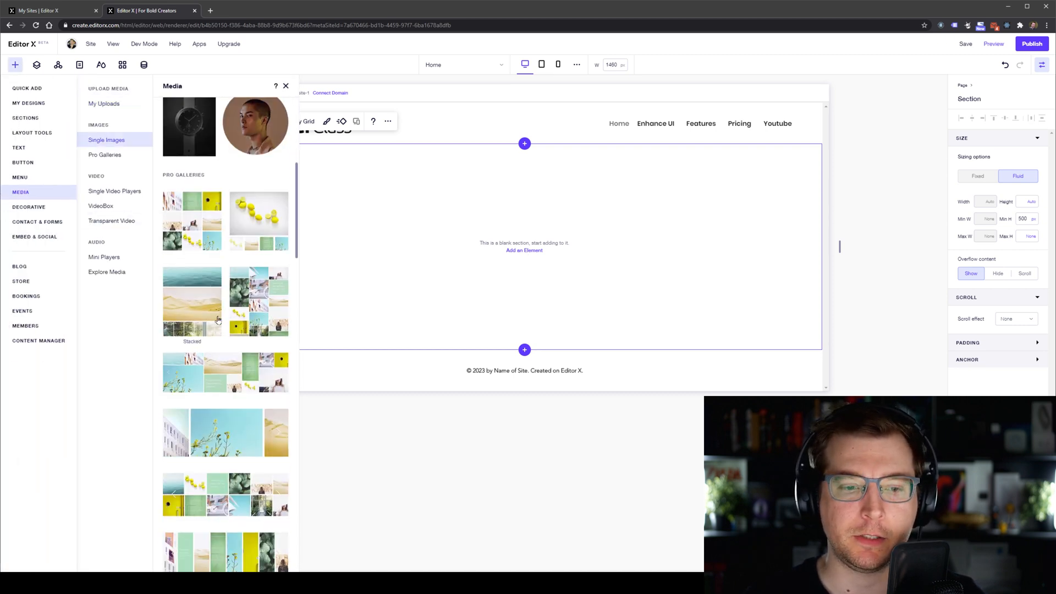
click(35, 104)
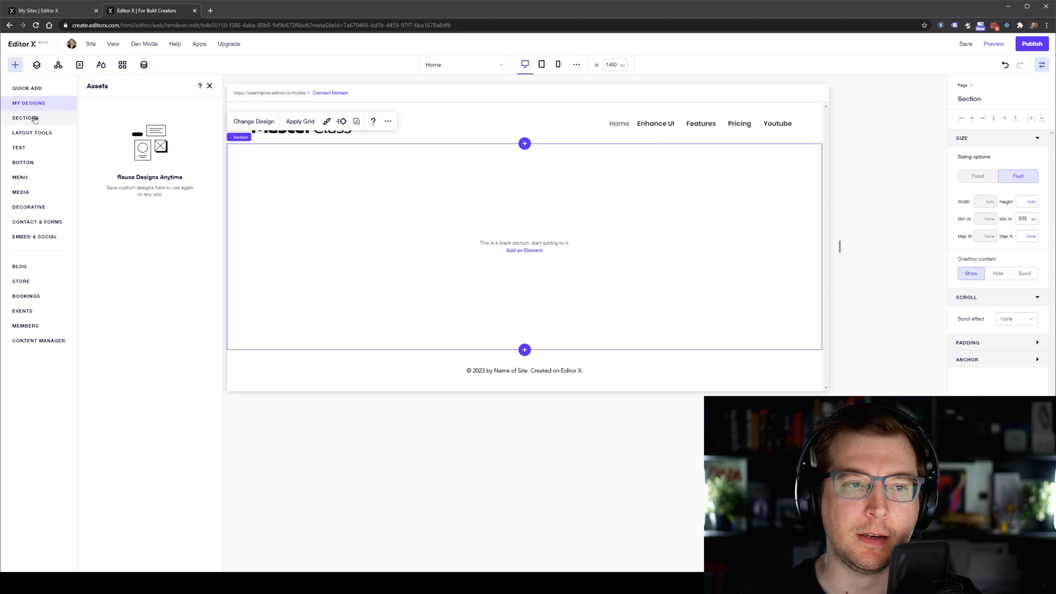
click(34, 117)
click(41, 133)
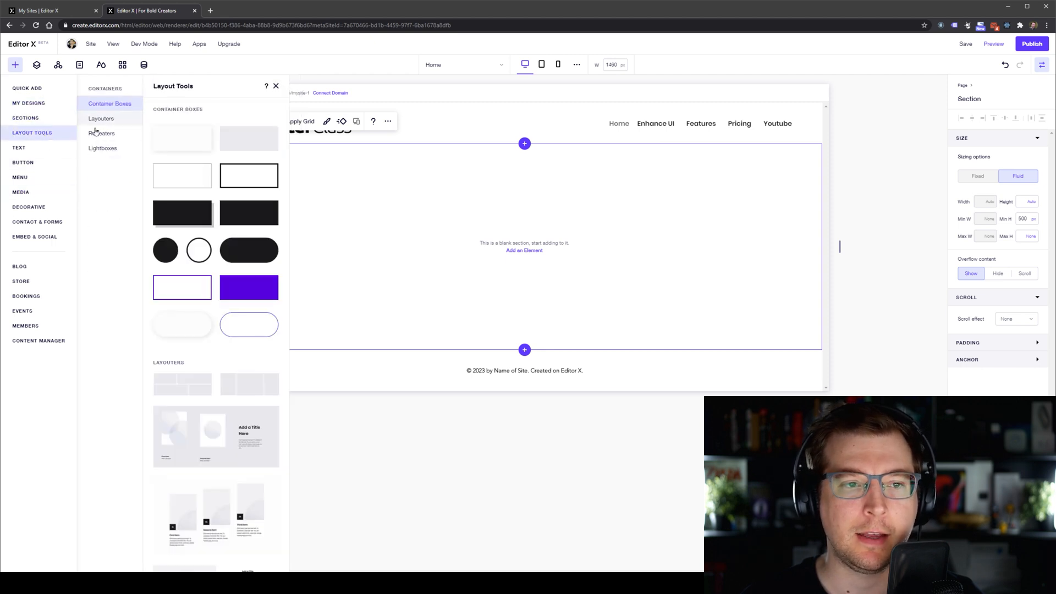
click(117, 120)
click(110, 134)
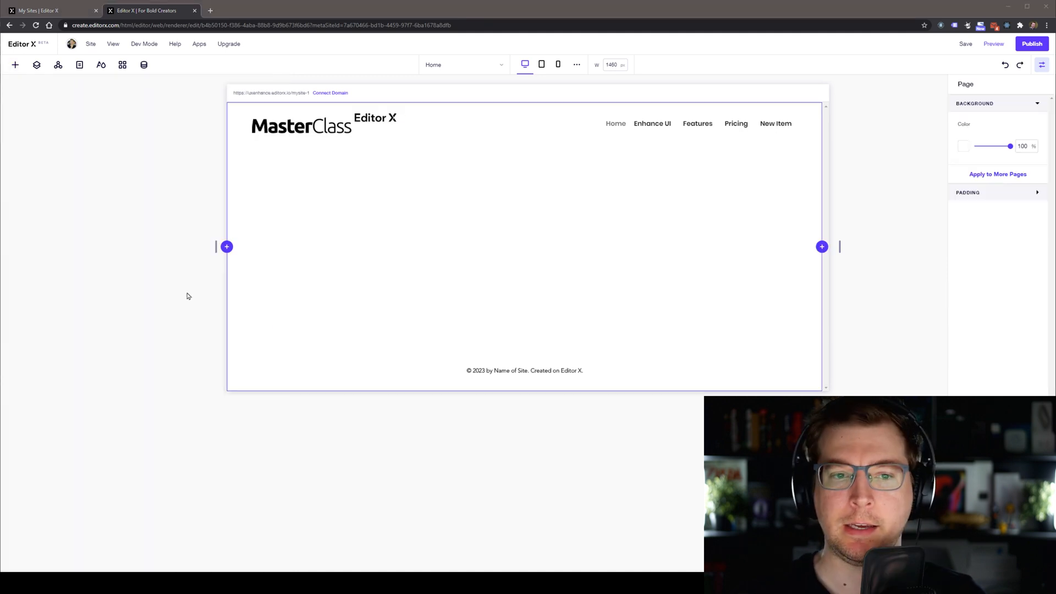
Apply a 3x1 grid layout to the blank section below the header.
click(366, 218)
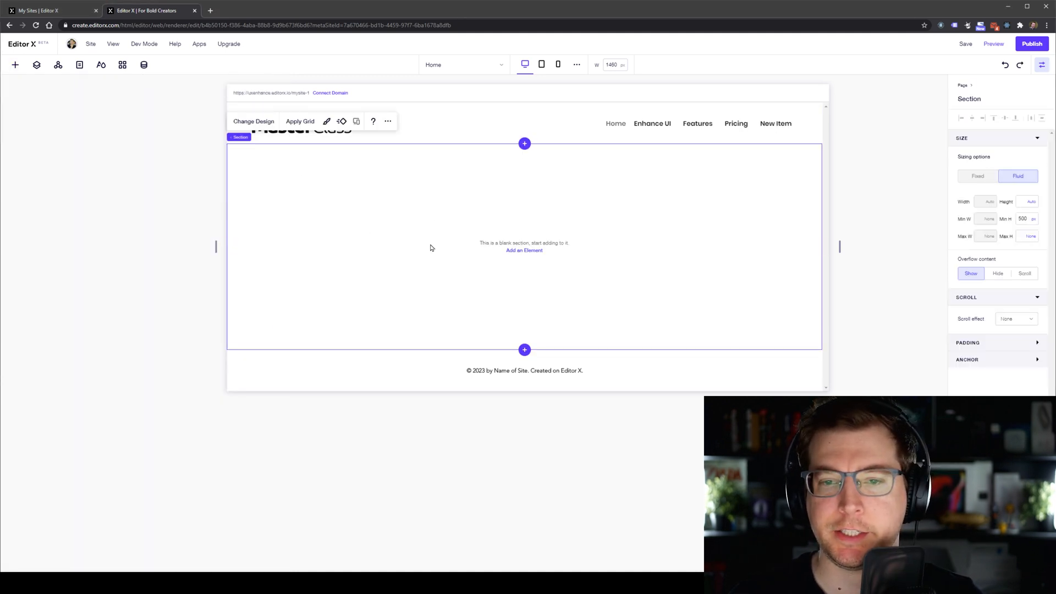
click(300, 121)
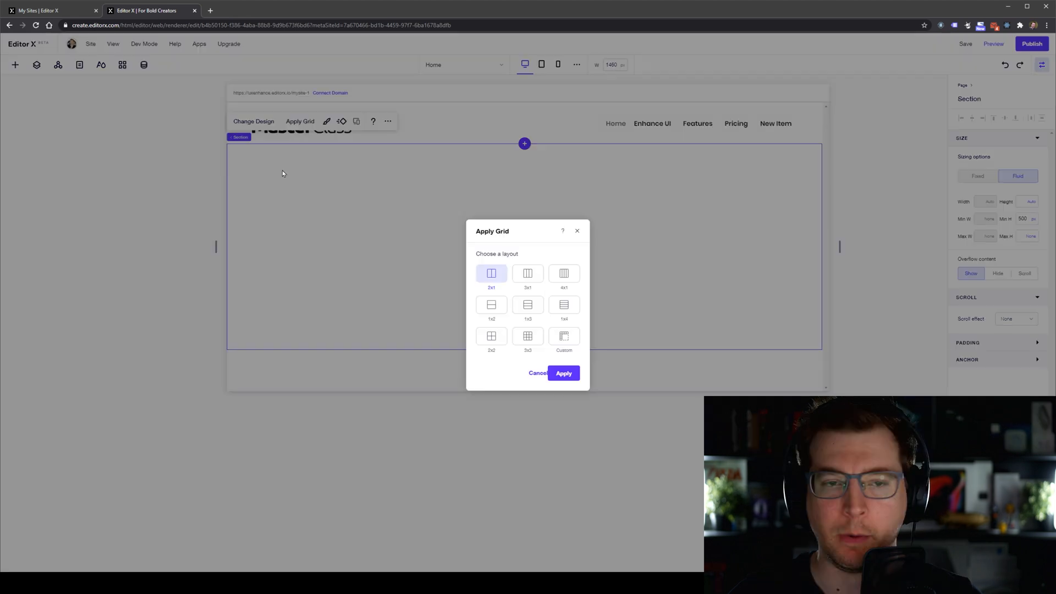
click(536, 277)
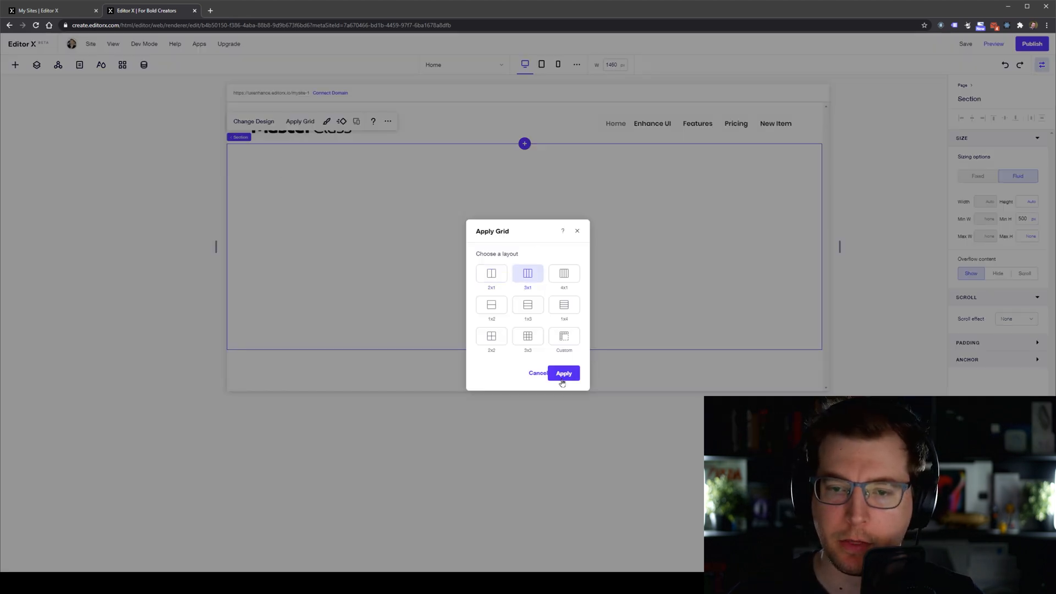
click(563, 379)
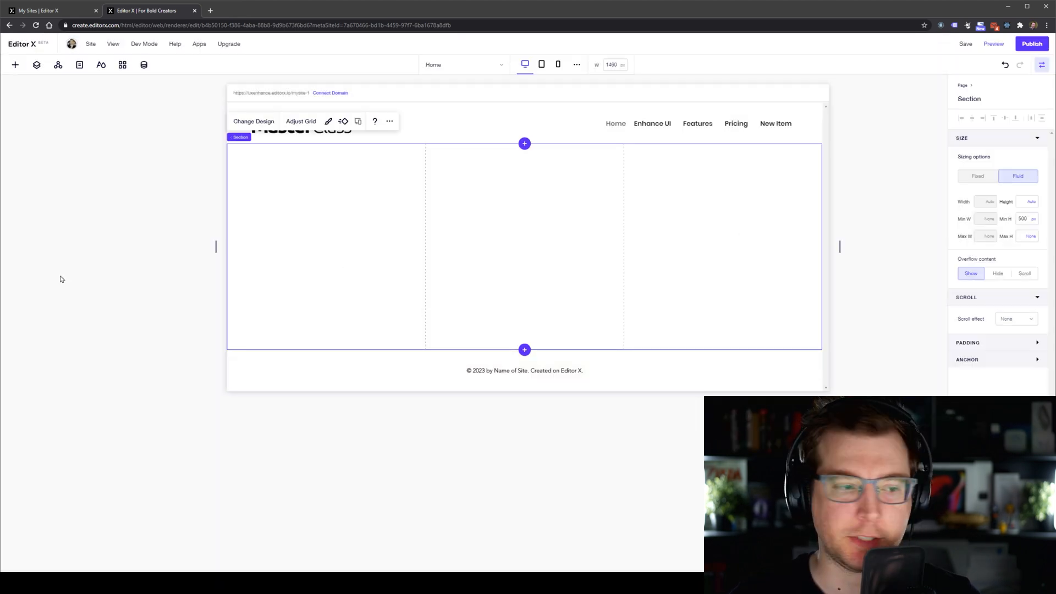
Add an image to the first grid column and resize it to about 82.9% of the column's width.
click(16, 65)
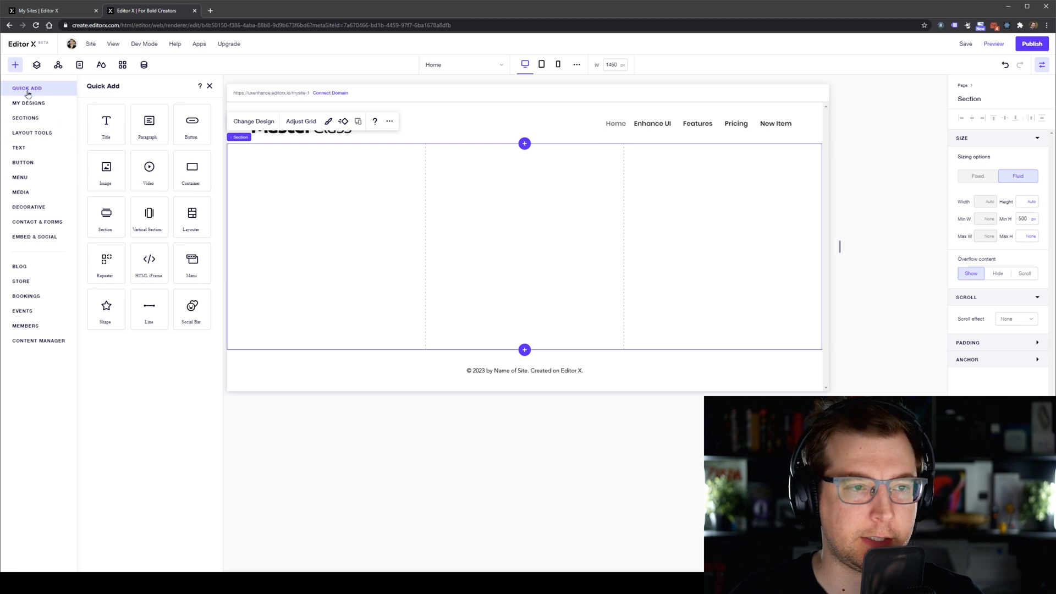
drag(107, 169, 358, 221)
drag(422, 231, 322, 222)
drag(416, 300, 368, 268)
drag(281, 213, 327, 208)
drag(381, 242, 406, 284)
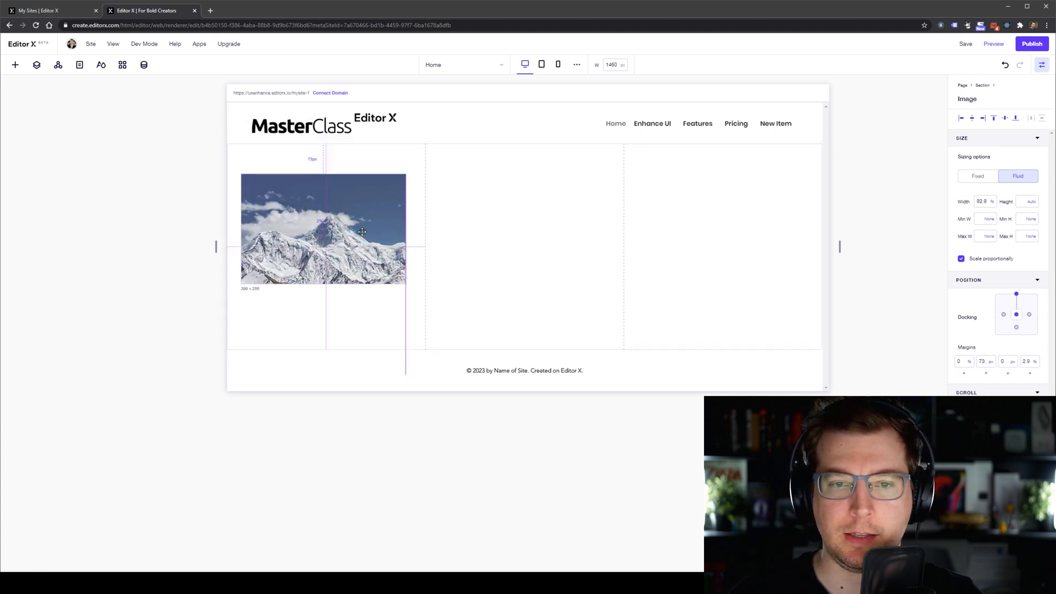
Duplicate the mountain image and place the copy in the third grid column.
click(480, 229)
click(366, 236)
drag(352, 213, 758, 230)
Try repositioning the first column's image with left docking, testing it with the canvas narrowed to about 1398 px.
drag(338, 242, 336, 259)
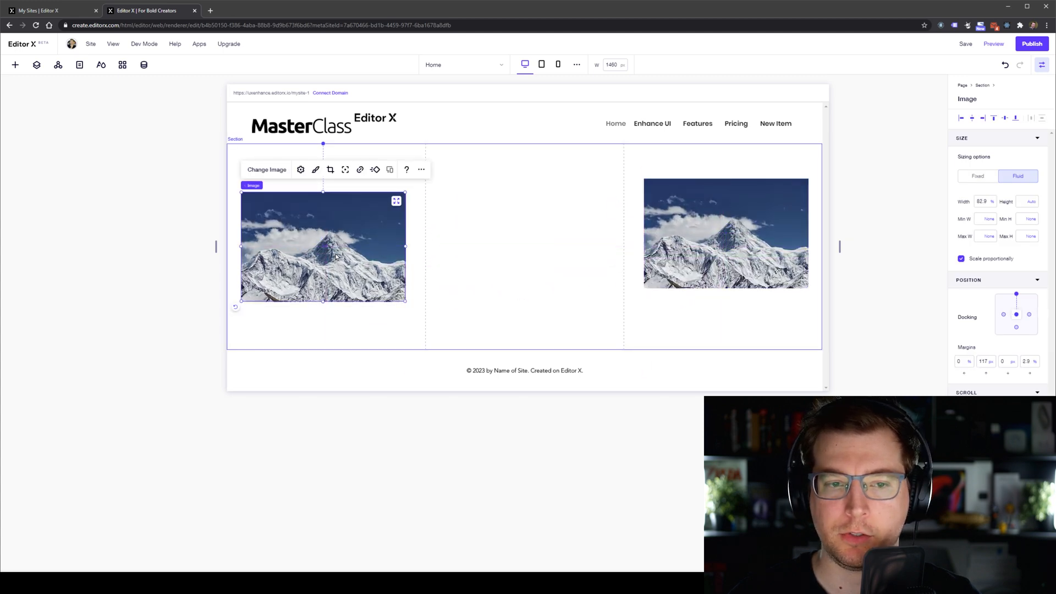
drag(312, 226, 312, 202)
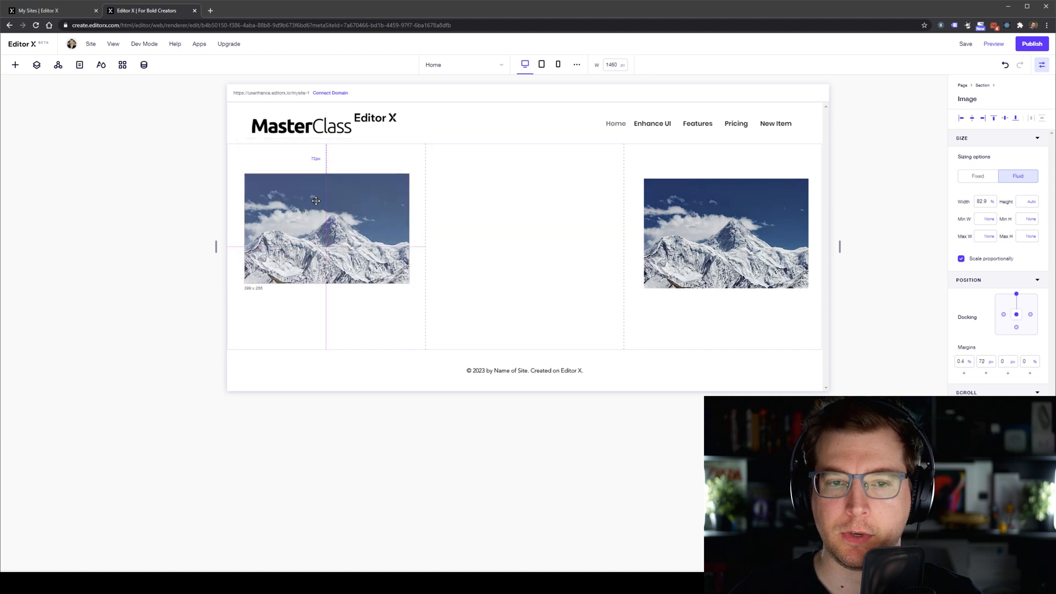
click(1004, 315)
mouse_move(838, 245)
mouse_down()
mouse_move(749, 255)
mouse_move(909, 247)
mouse_move(745, 245)
mouse_move(895, 252)
mouse_move(764, 246)
mouse_move(831, 246)
mouse_up()
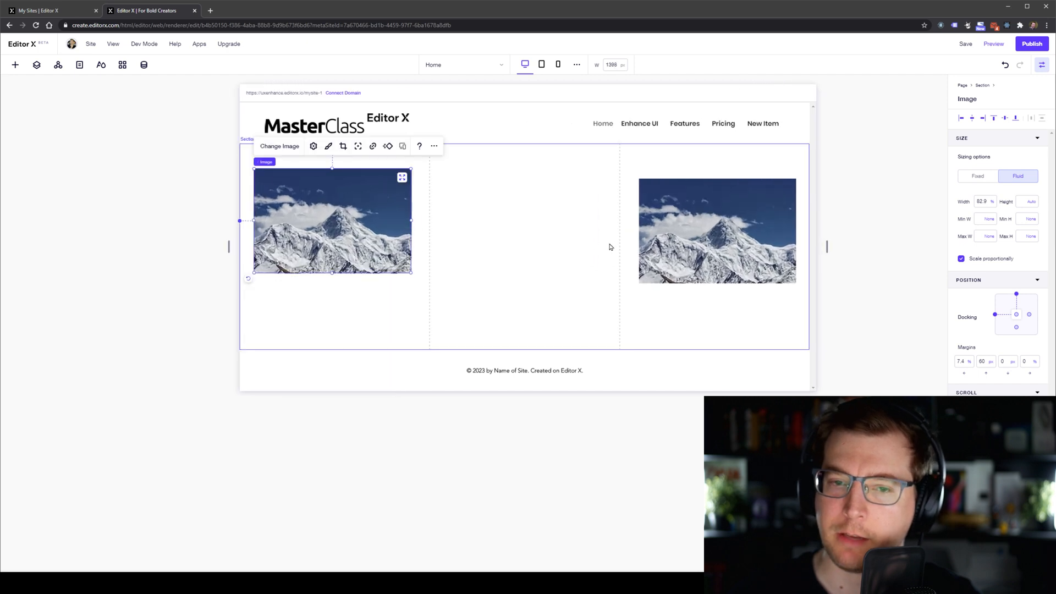
drag(337, 208, 337, 227)
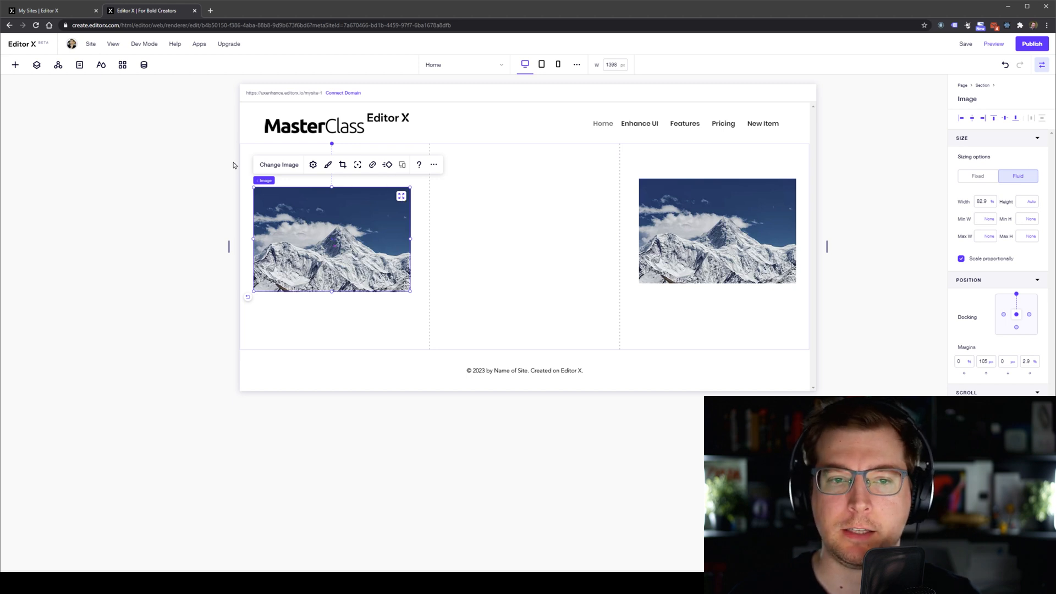
Stretch the first image to fill its column, and move the third column's image into the middle column, stretching it too.
click(400, 199)
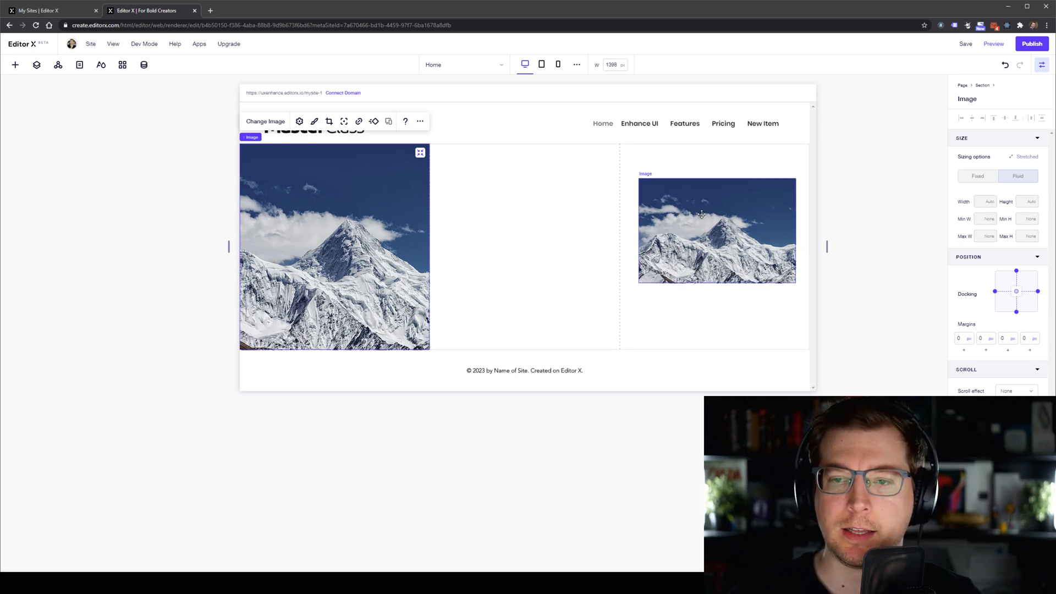
drag(653, 225, 460, 230)
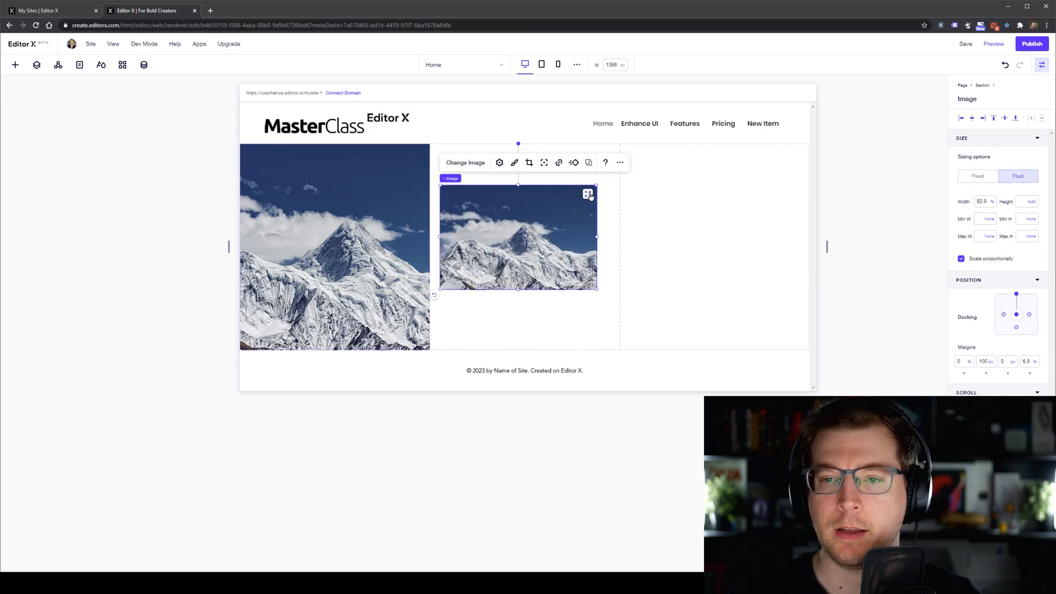
Paste a copy of the middle image into the third column and stretch it to fill the column.
key(ctrl+v)
drag(531, 253, 709, 247)
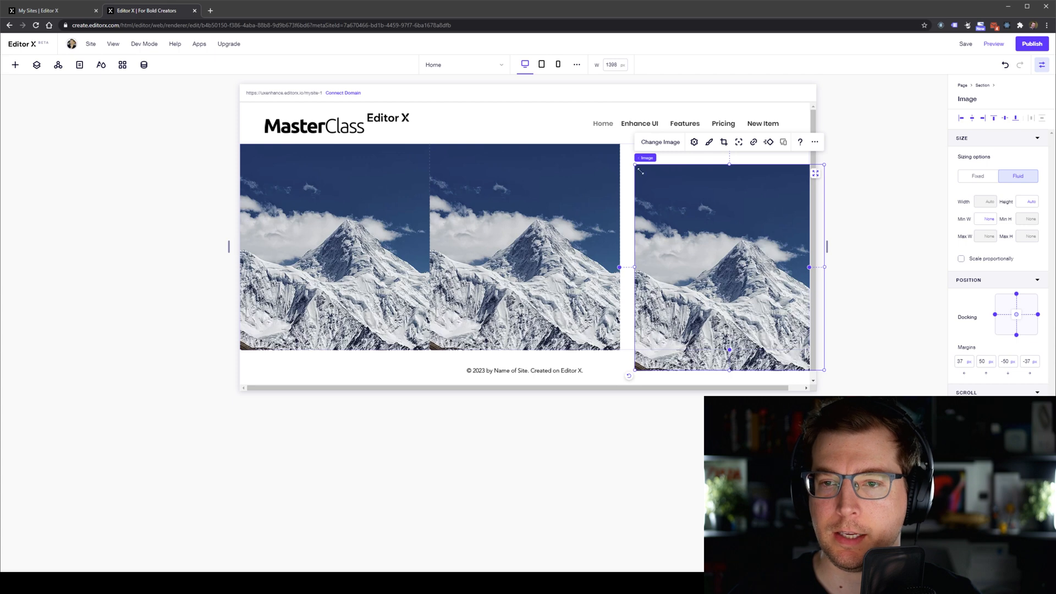
drag(635, 164, 695, 229)
drag(726, 264, 666, 208)
click(755, 182)
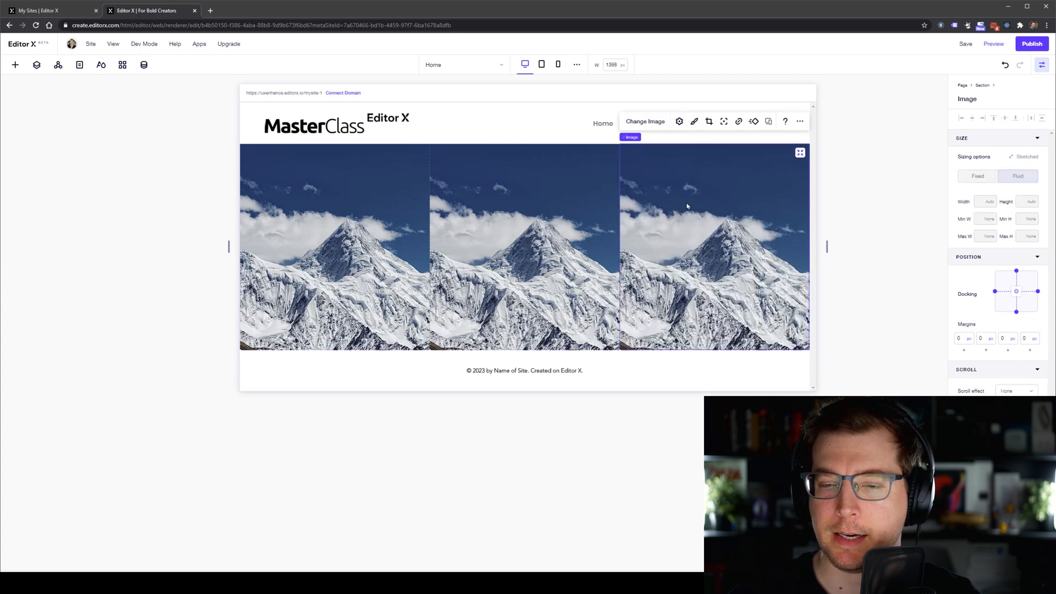
Replace the middle column's image with the canal photo and the third column's with the dark ocean wave photo from Unsplash.
click(497, 170)
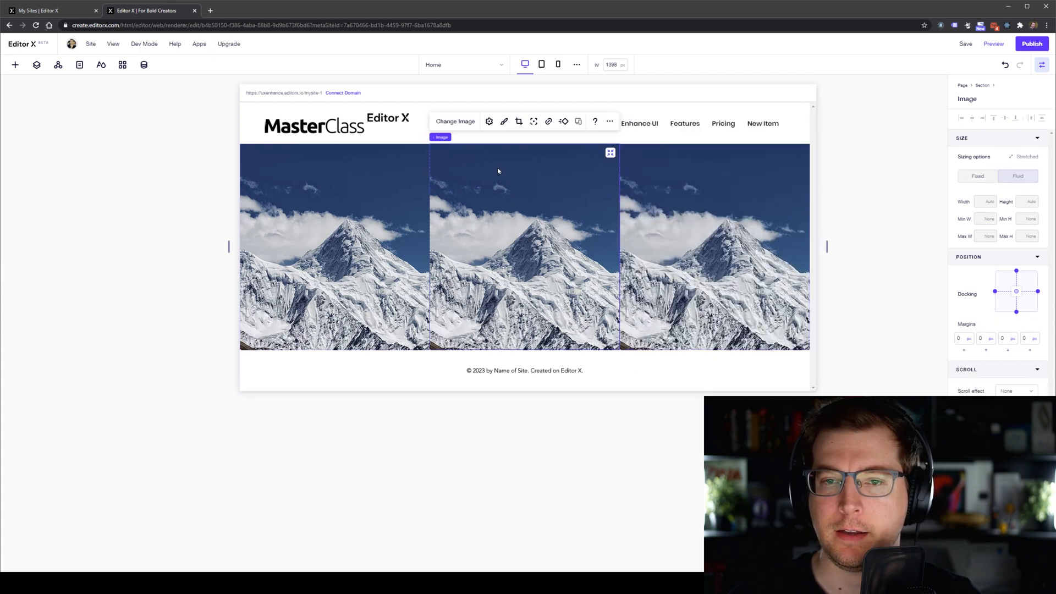
double_click(521, 226)
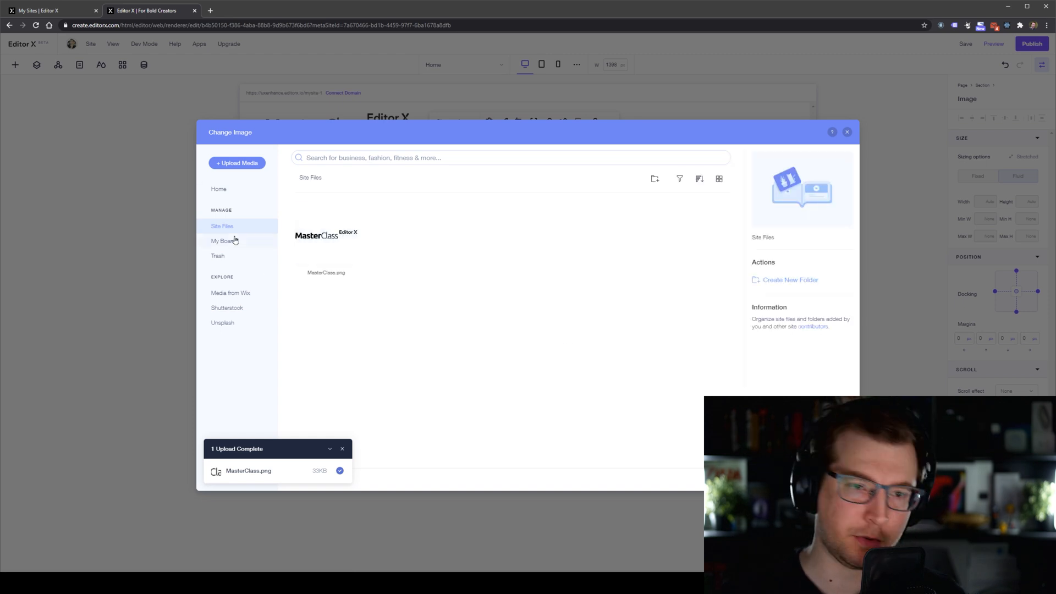
click(224, 323)
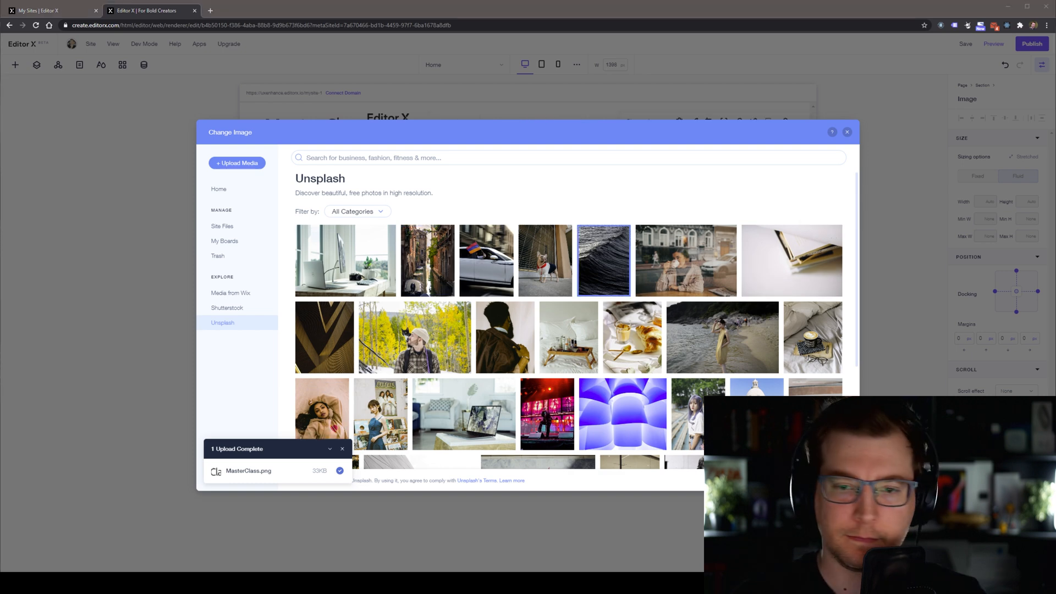
click(820, 480)
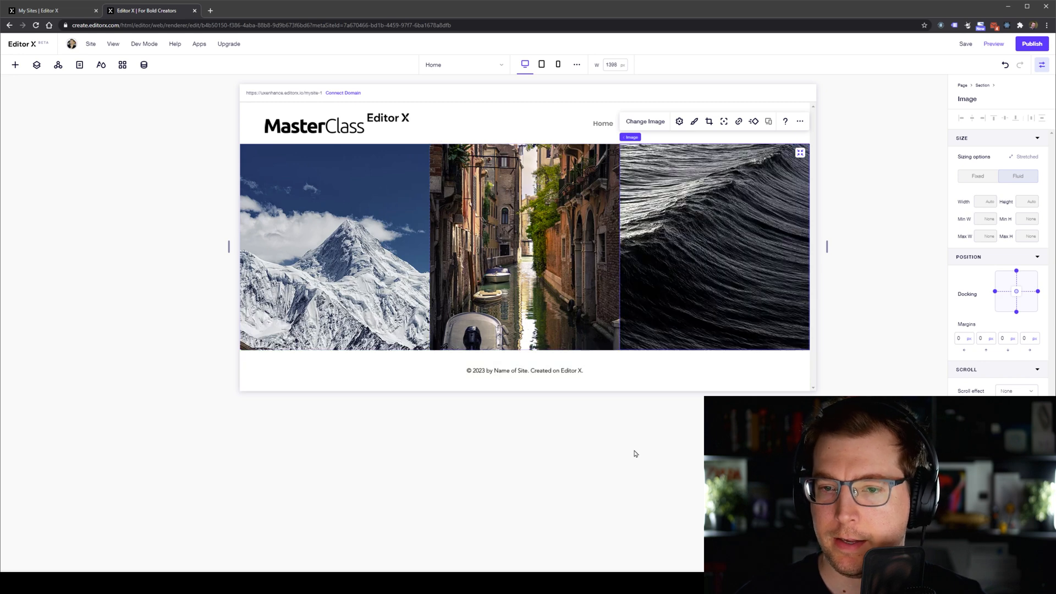
Try the mountain image's focal point in the upper-right corner of the photo, testing the crop with the canvas widened to about 1480 px.
click(408, 232)
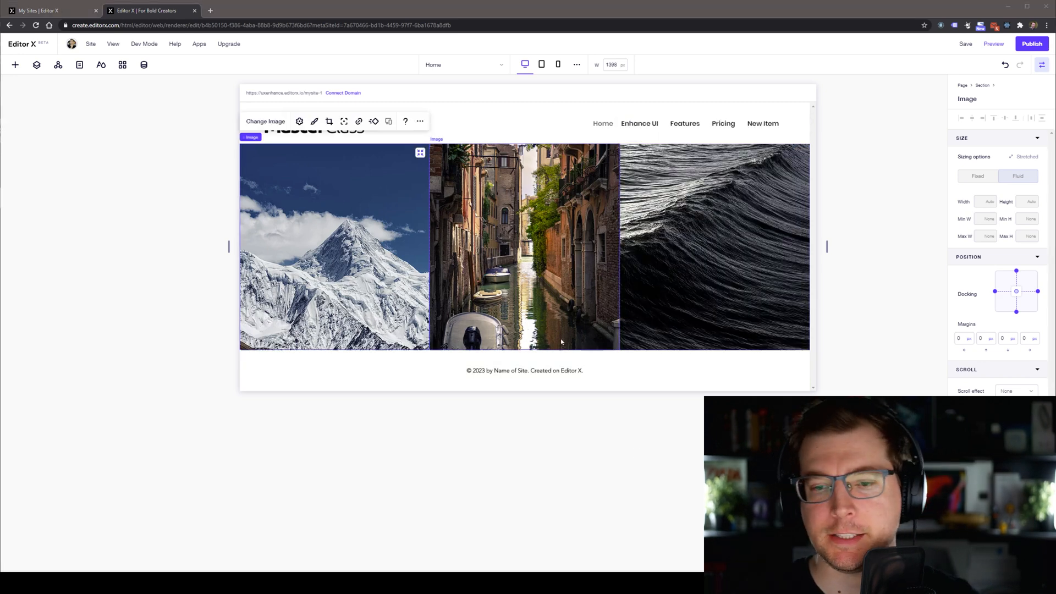
click(345, 122)
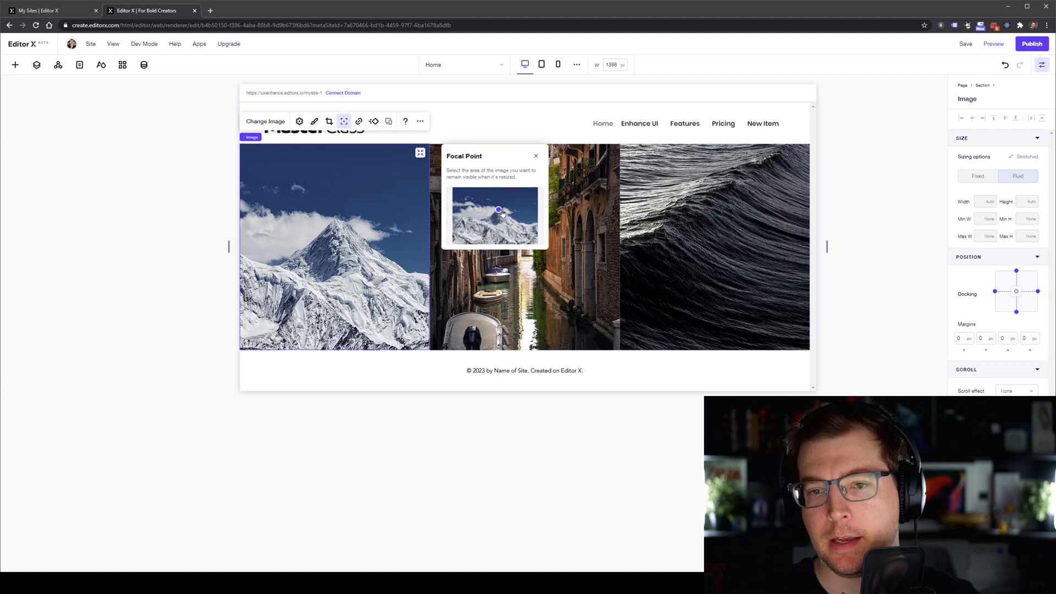
drag(499, 210, 523, 204)
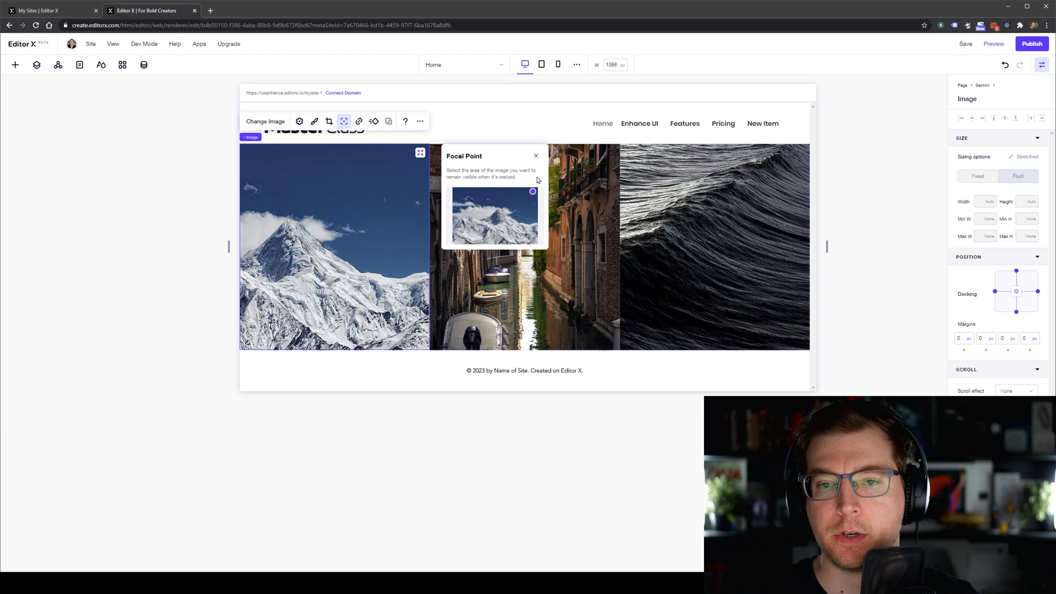
click(536, 156)
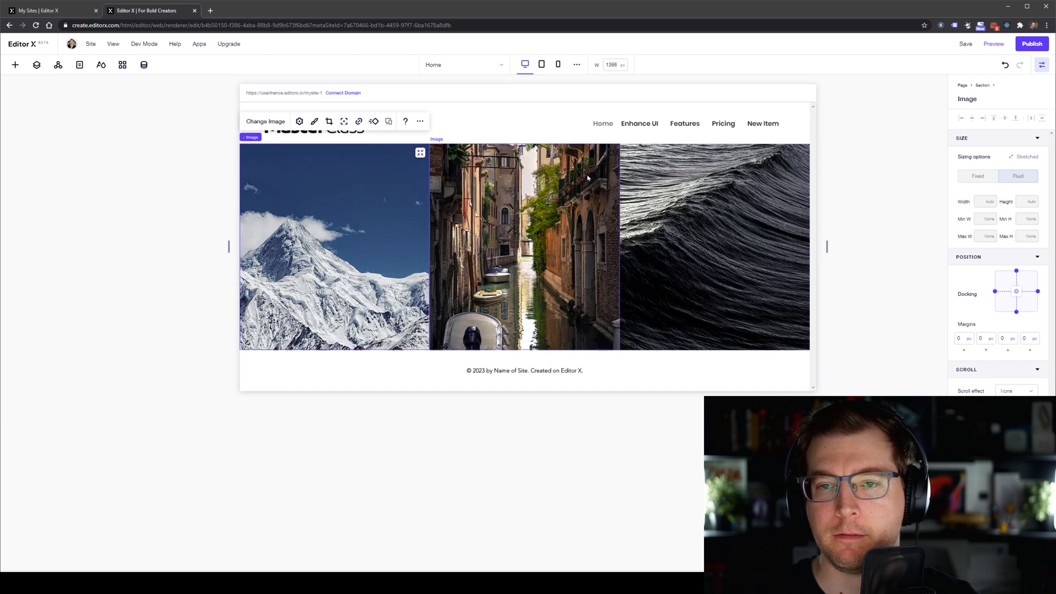
mouse_move(827, 246)
mouse_down()
mouse_move(708, 246)
mouse_move(847, 246)
mouse_up()
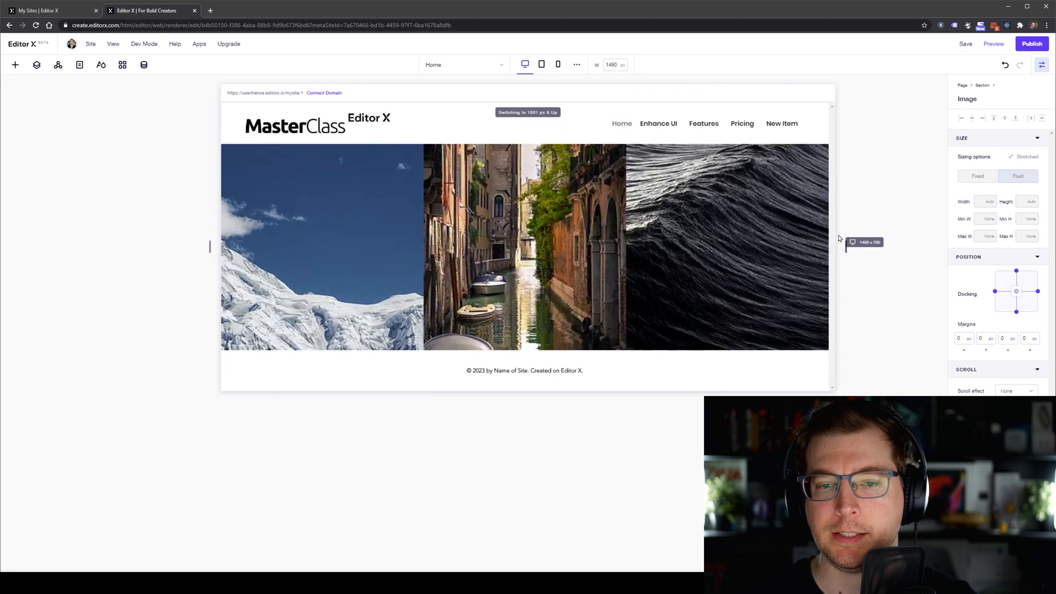
Set the mountain image's focal point on the peak and test the crop with the canvas resized to about 888 and 1180 px.
click(385, 247)
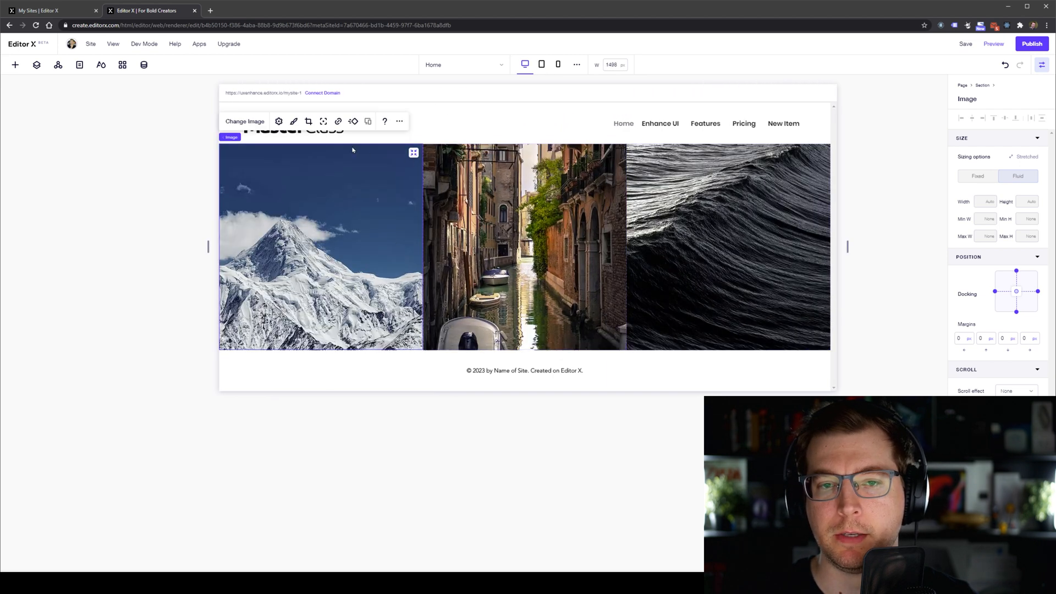
click(324, 122)
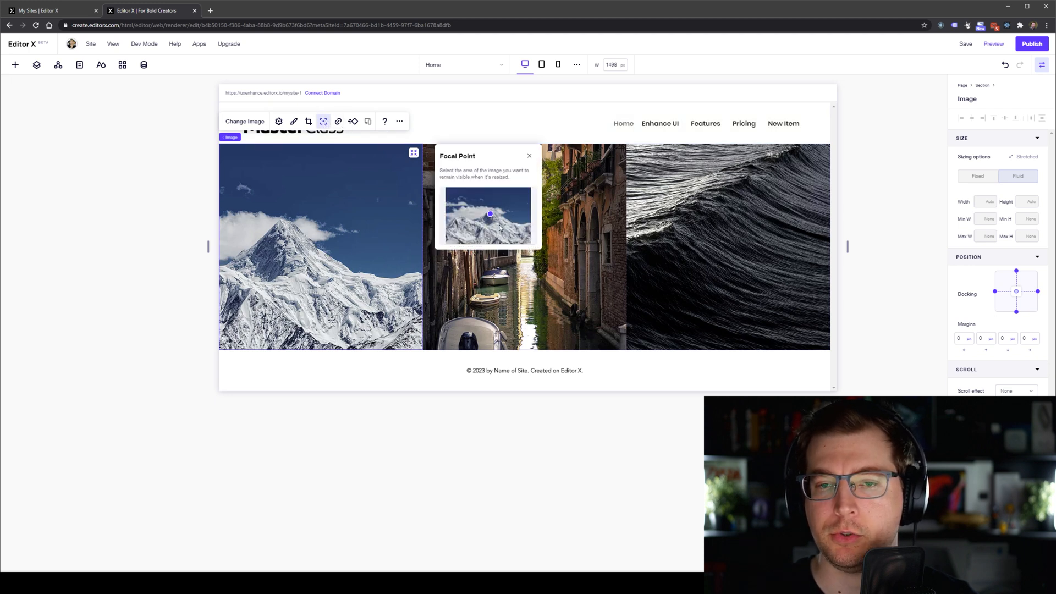
click(530, 159)
drag(848, 246, 723, 258)
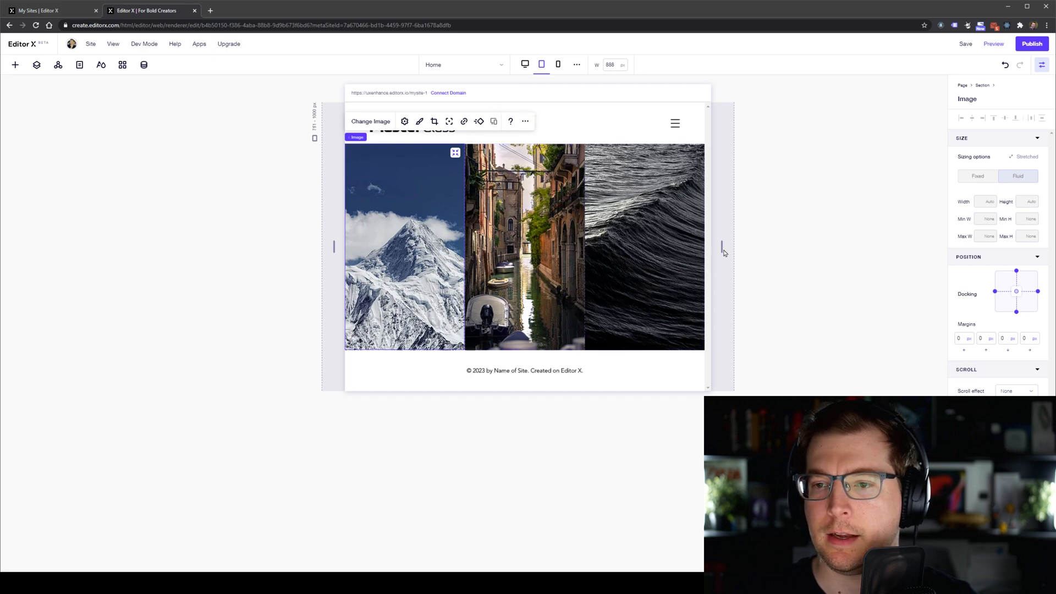
drag(724, 249, 848, 250)
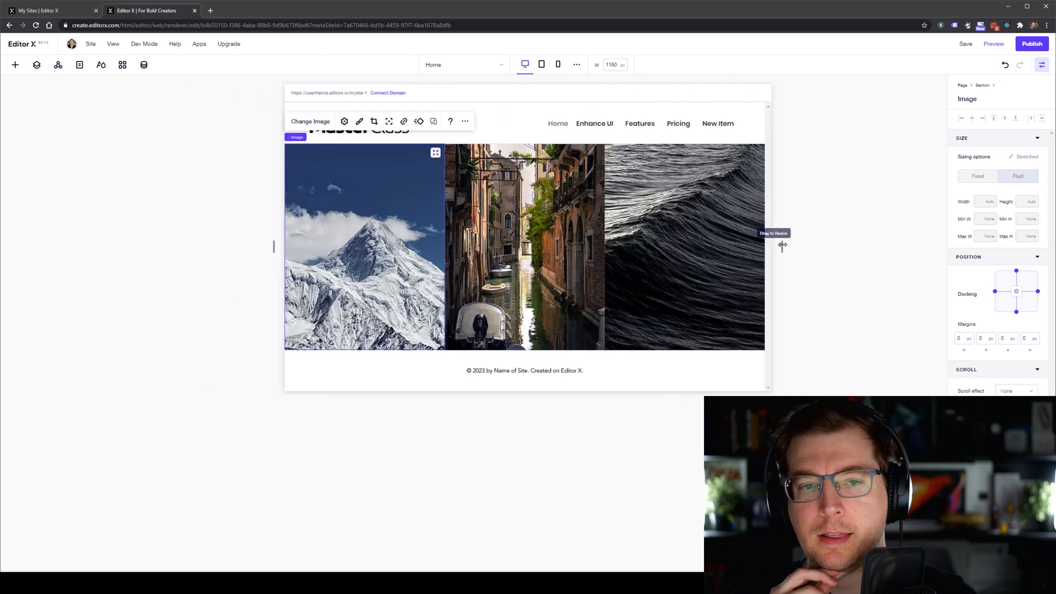
click(688, 200)
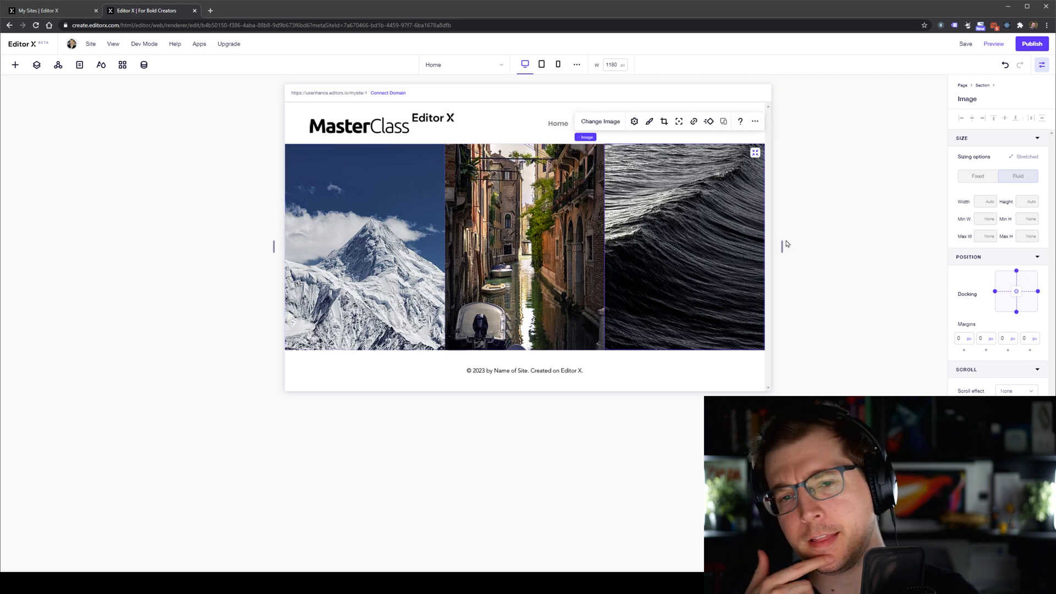
At the tablet breakpoint, change the image section's grid layout to 1x3 so the images stack in rows.
click(537, 66)
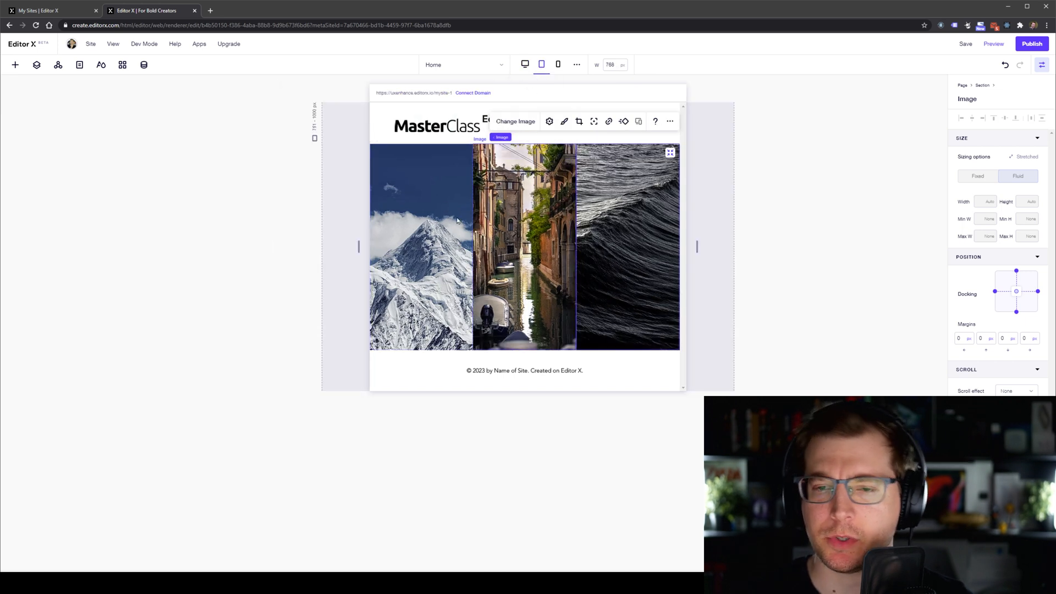
click(418, 157)
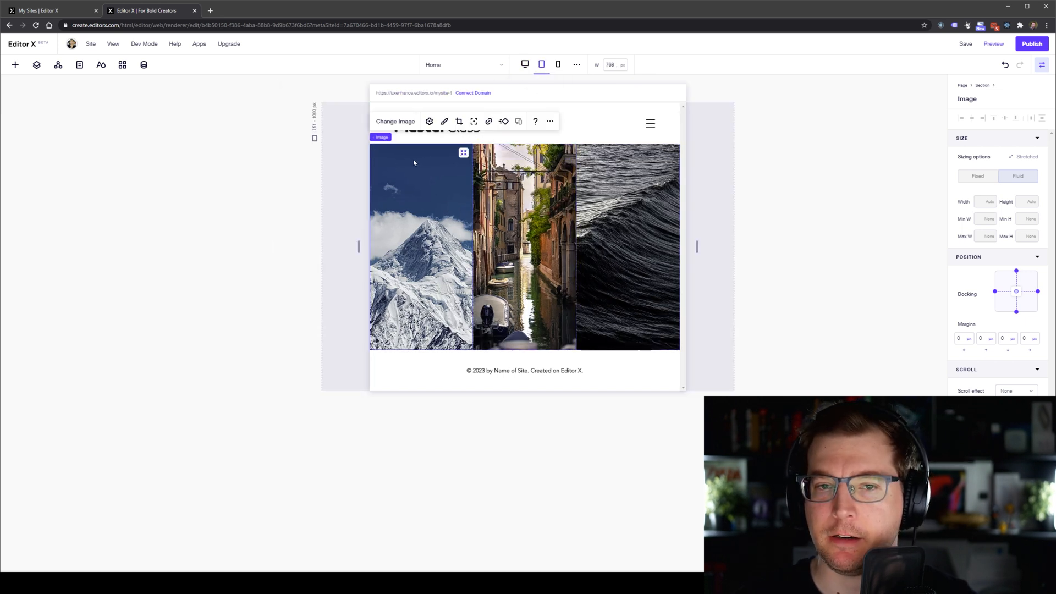
click(385, 137)
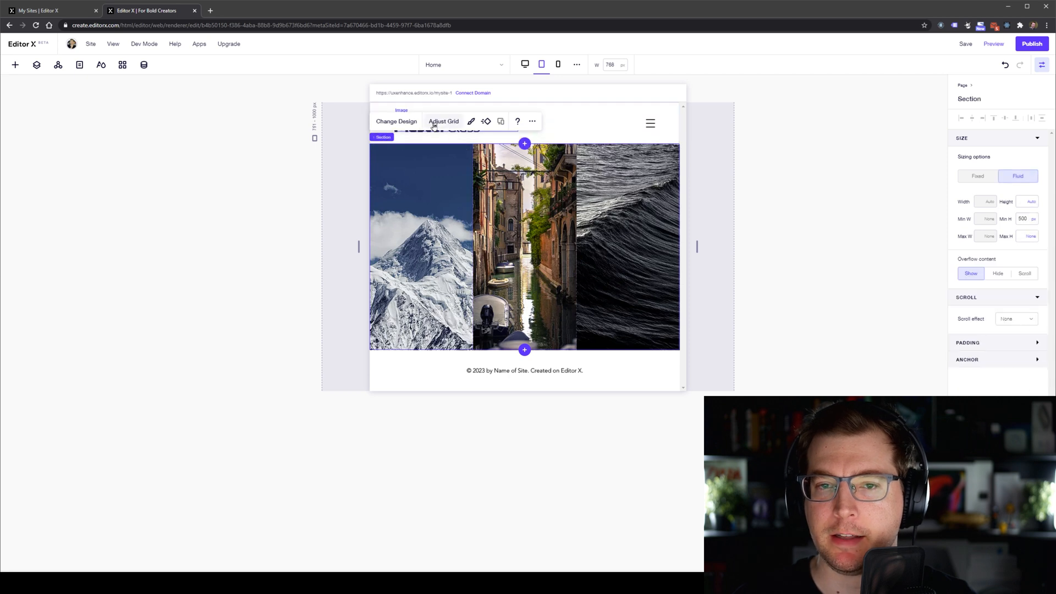
click(442, 123)
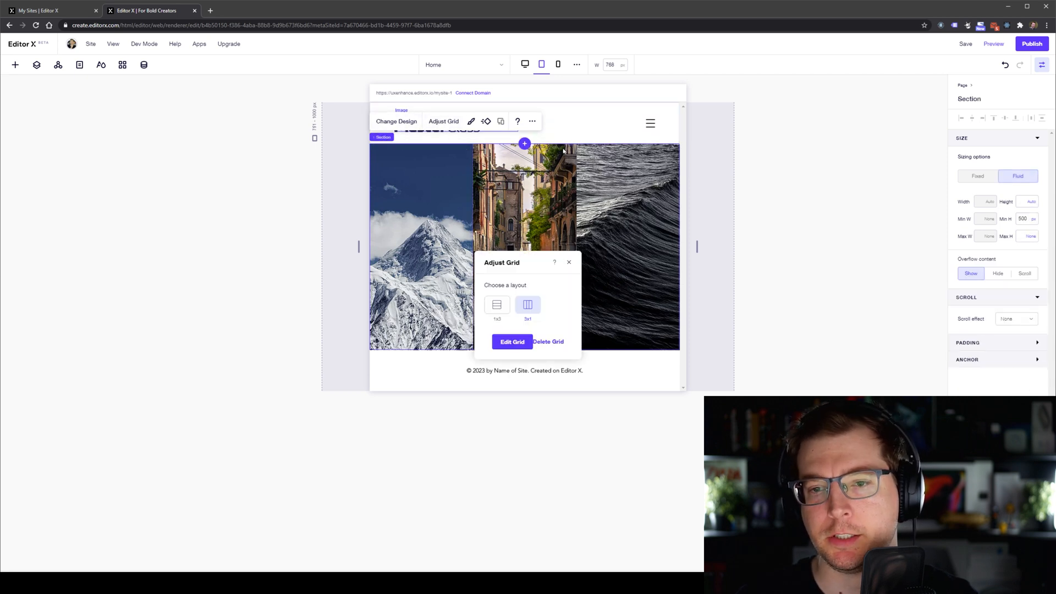
click(497, 305)
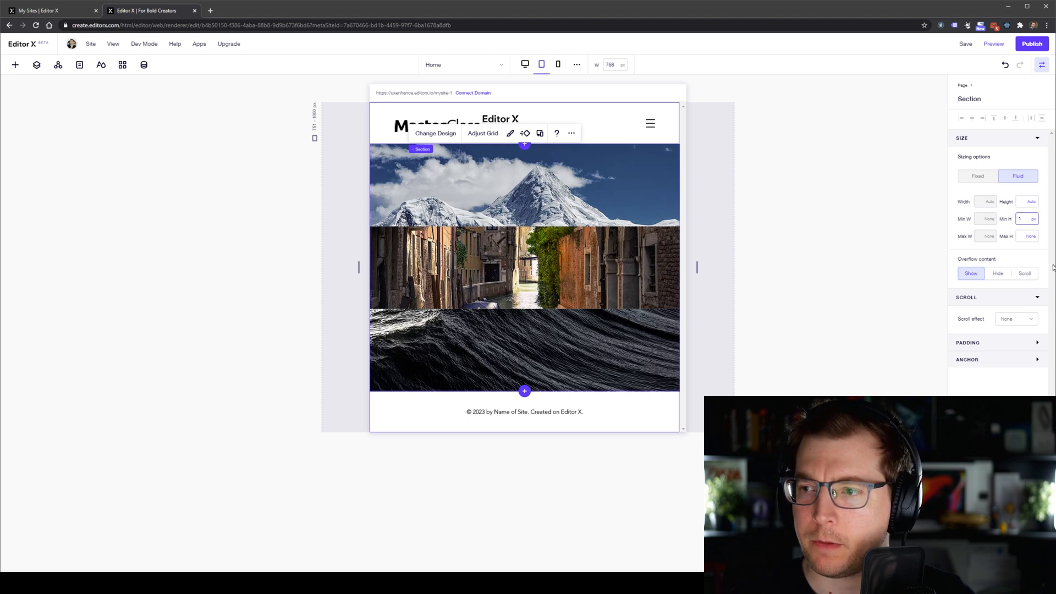
Try a minimum height of 1024 px for the image section on tablet, and undo it after checking the layout.
key(Return)
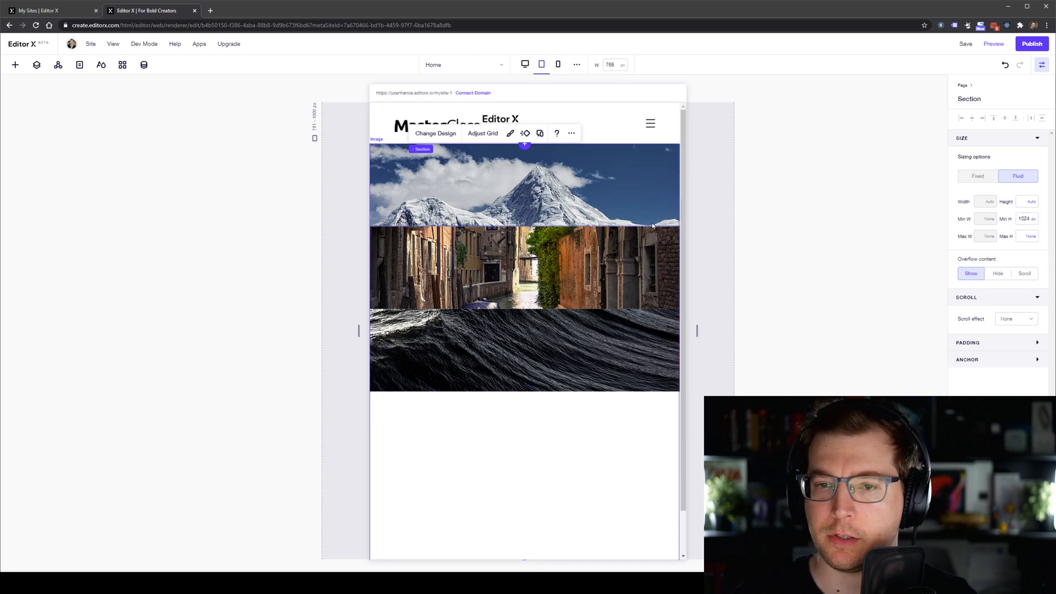
scroll(610, 291, down, 1)
scroll(609, 291, up, 1)
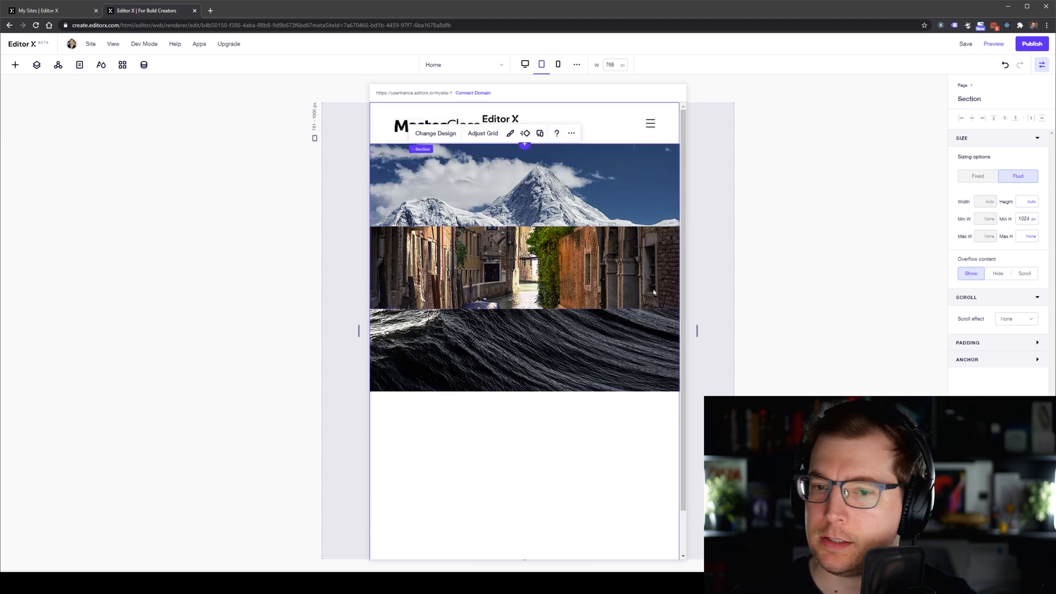
key(ctrl+z)
click(449, 204)
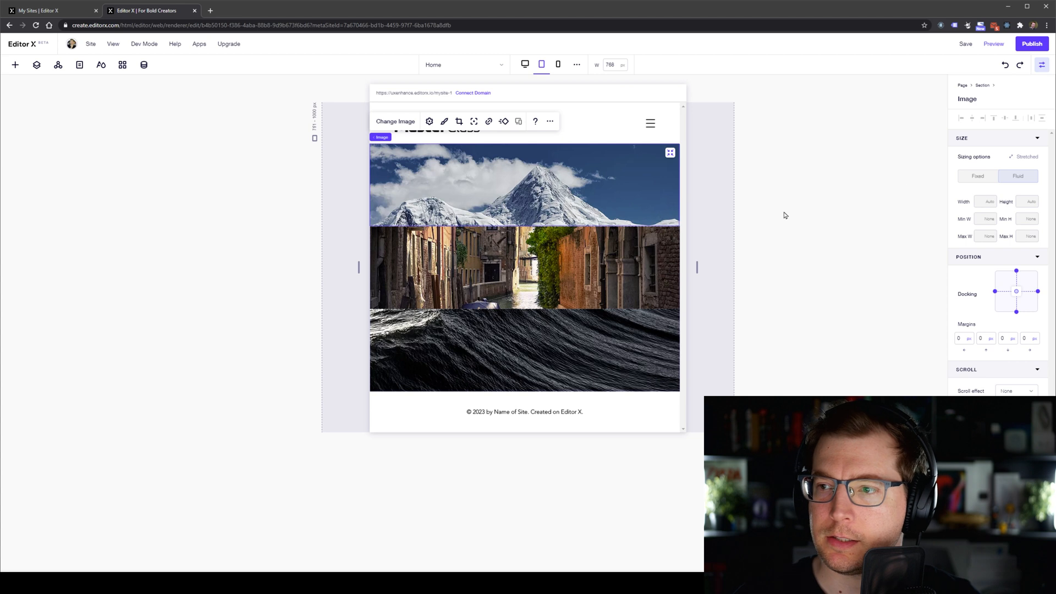
click(378, 138)
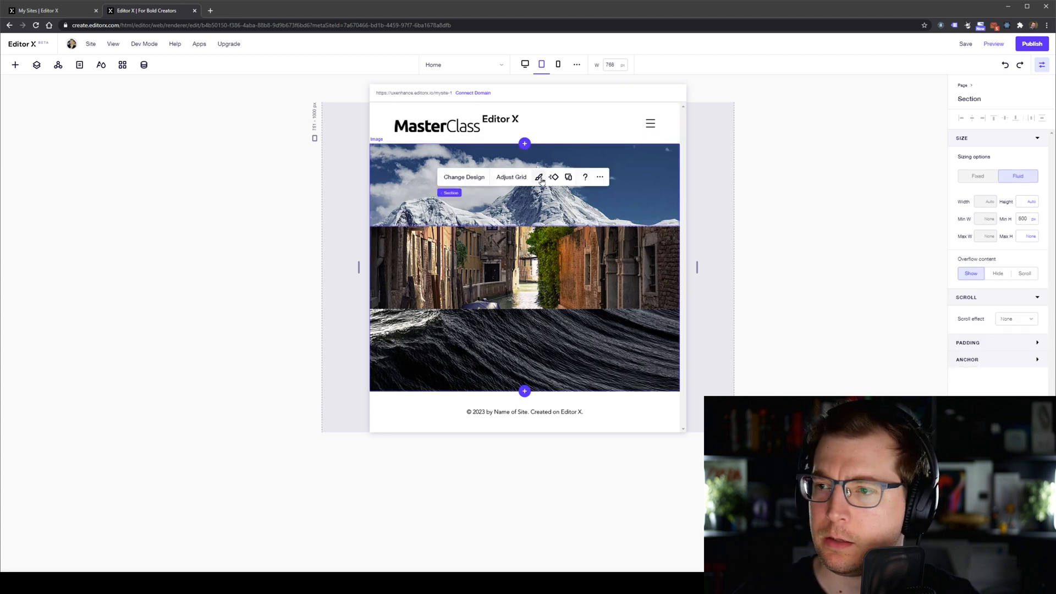
click(1024, 220)
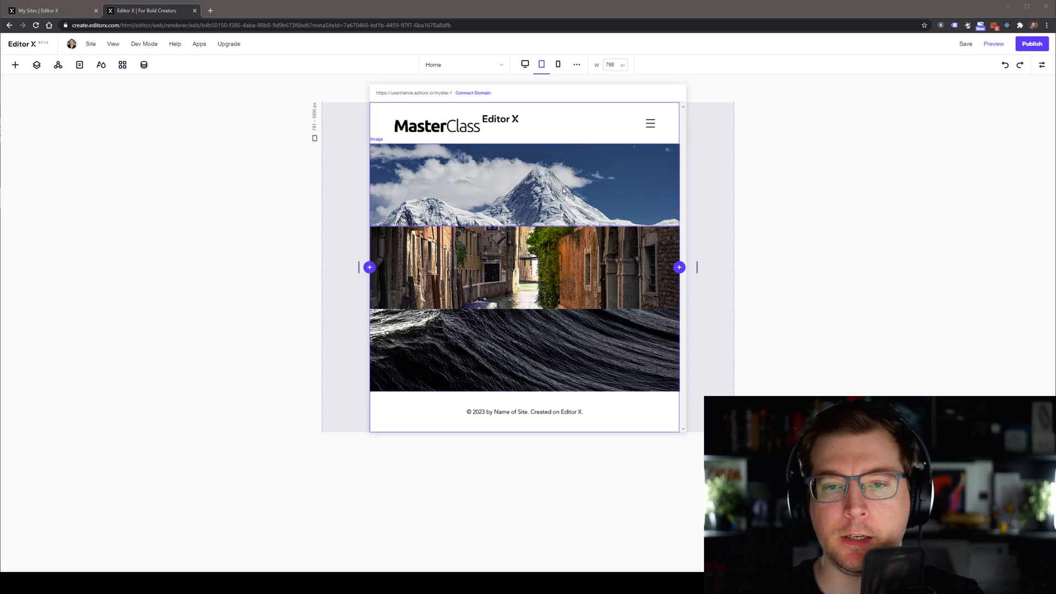
click(451, 193)
click(545, 267)
click(416, 180)
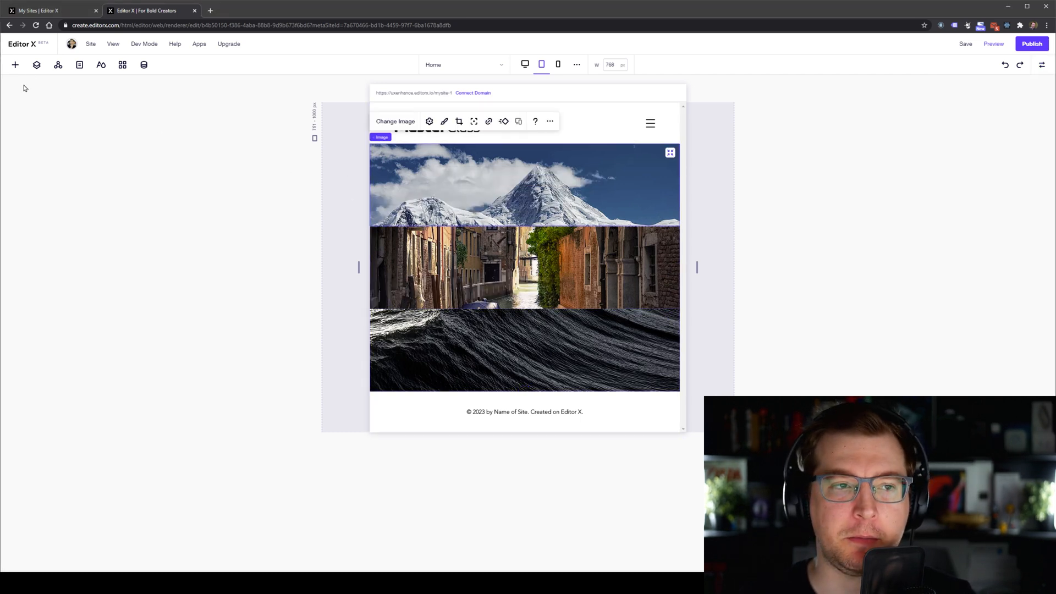
Edit the image section's tablet grid and set the first row's minimum height to 480 px.
click(35, 66)
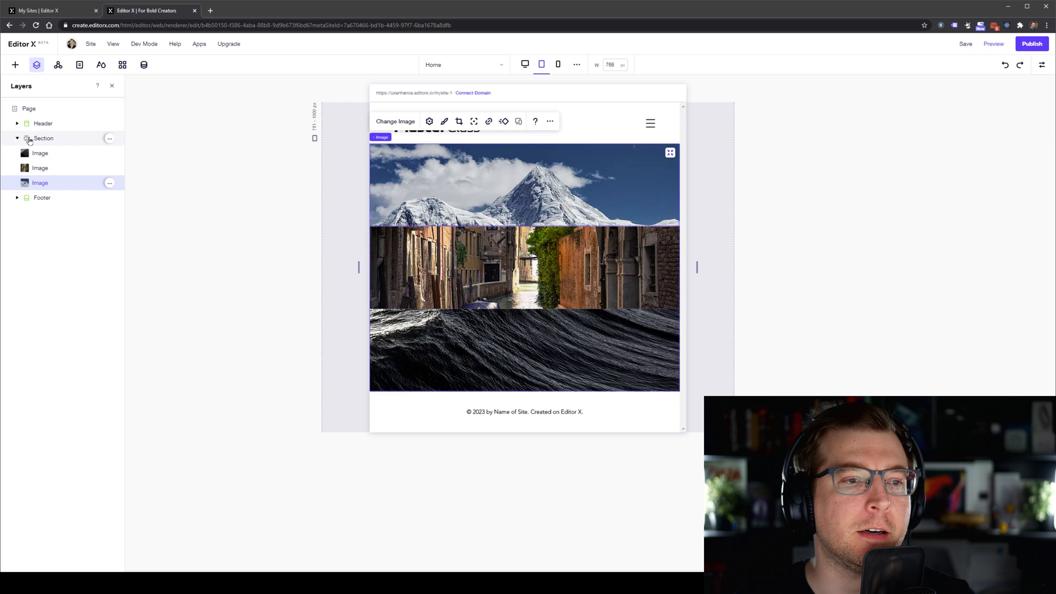
click(46, 141)
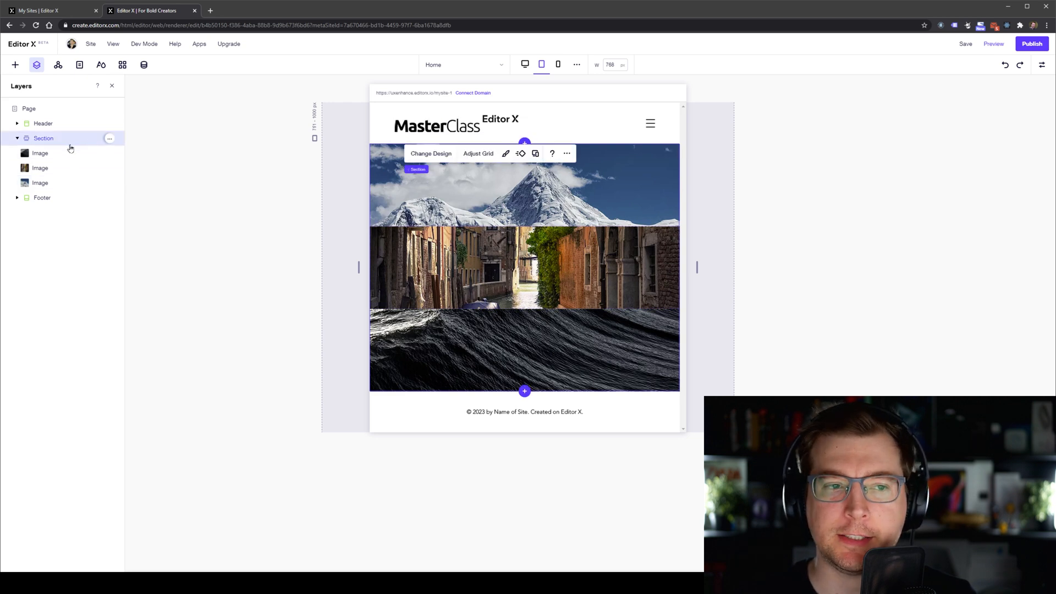
click(485, 159)
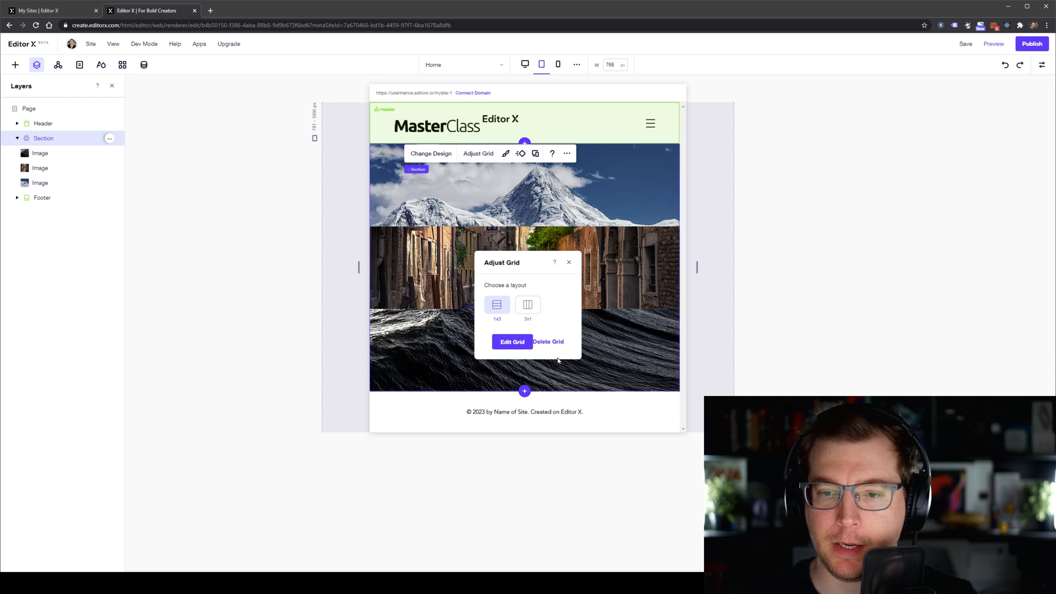
click(508, 343)
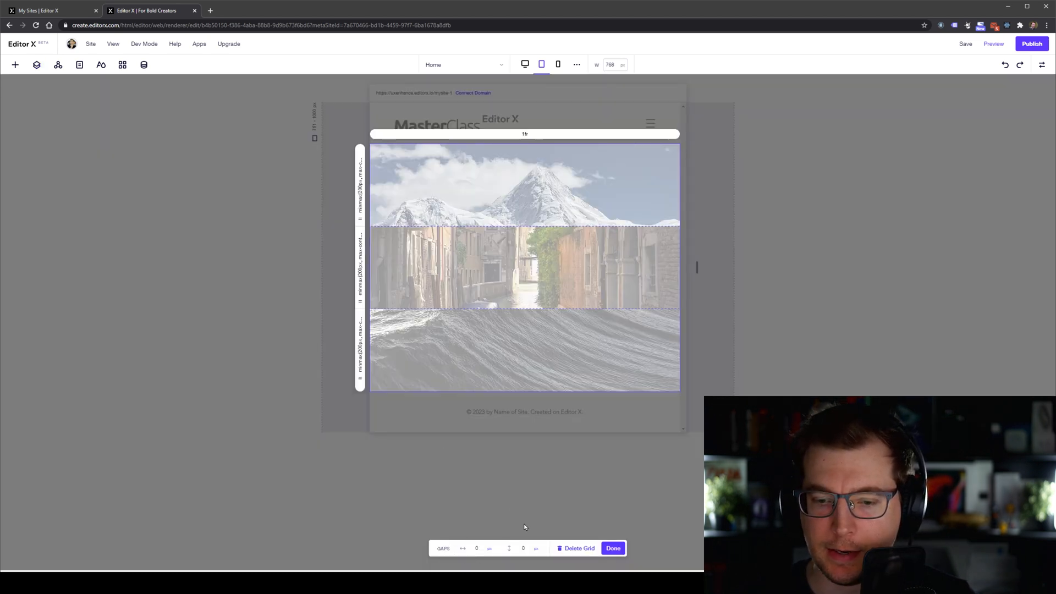
click(361, 207)
click(388, 260)
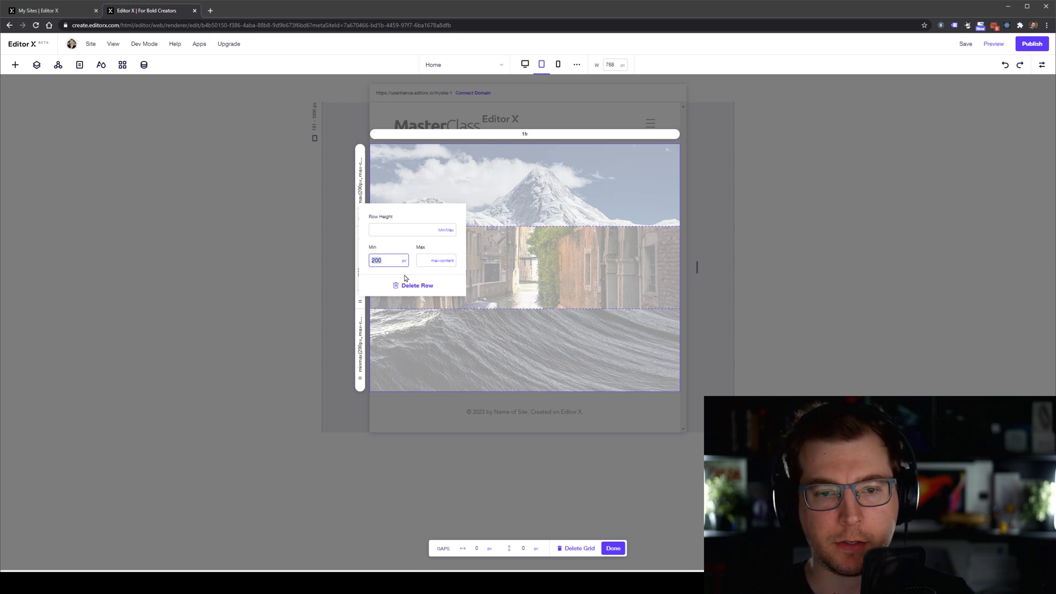
key(Return)
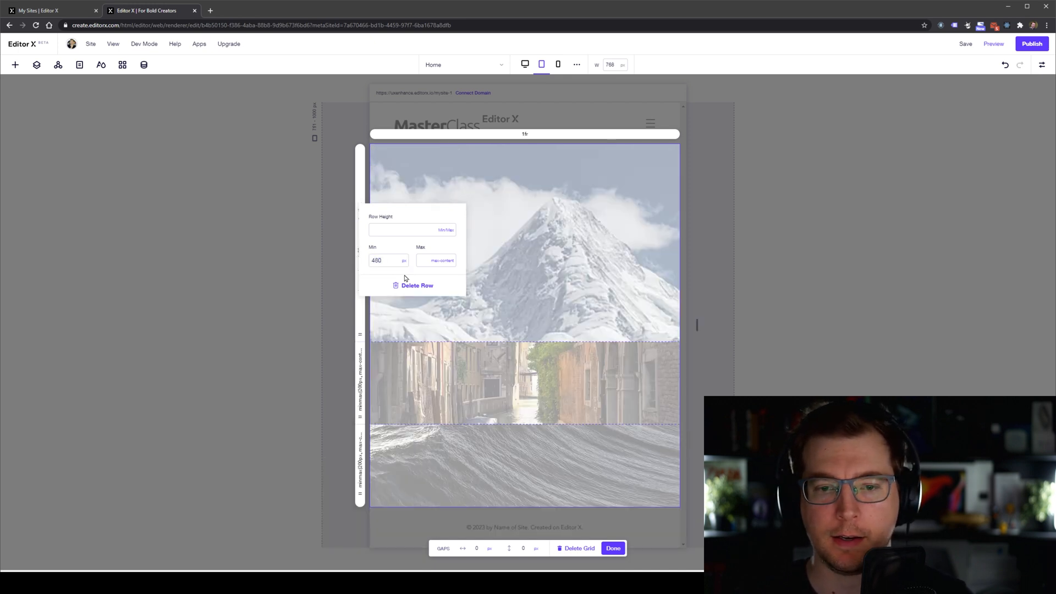
Set the minimum heights of the second and third grid rows to 480 px and finish editing the grid.
click(361, 379)
click(387, 432)
text(480)
key(Return)
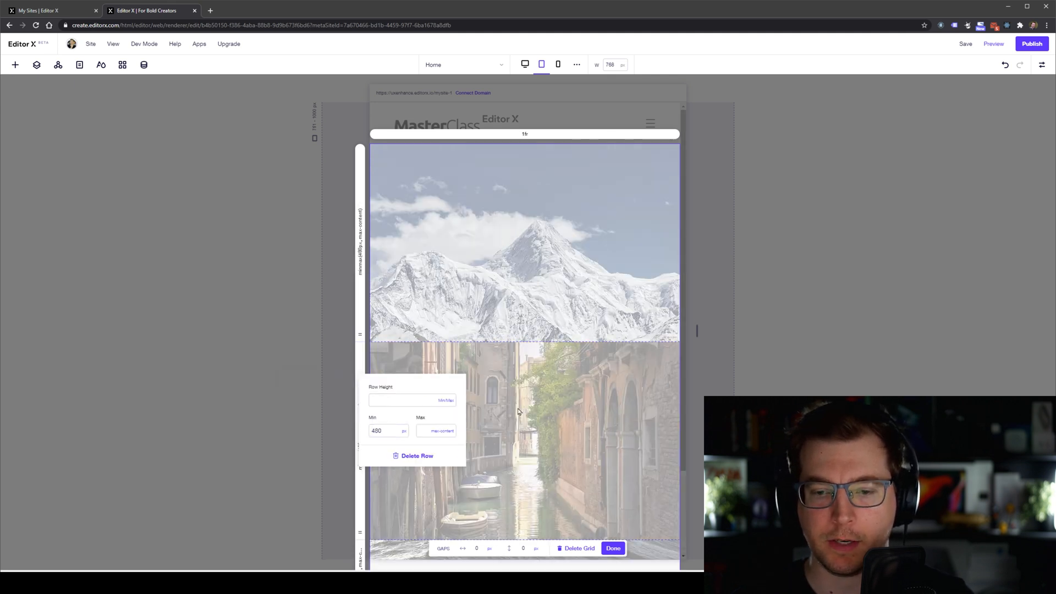
scroll(678, 374, down, 3)
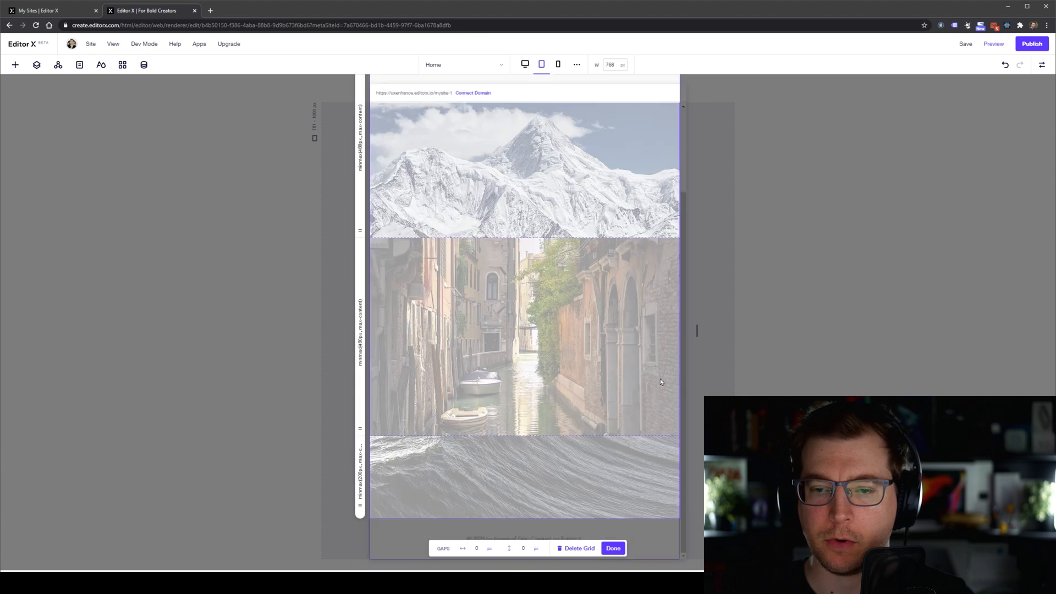
click(361, 473)
text(480)
click(265, 380)
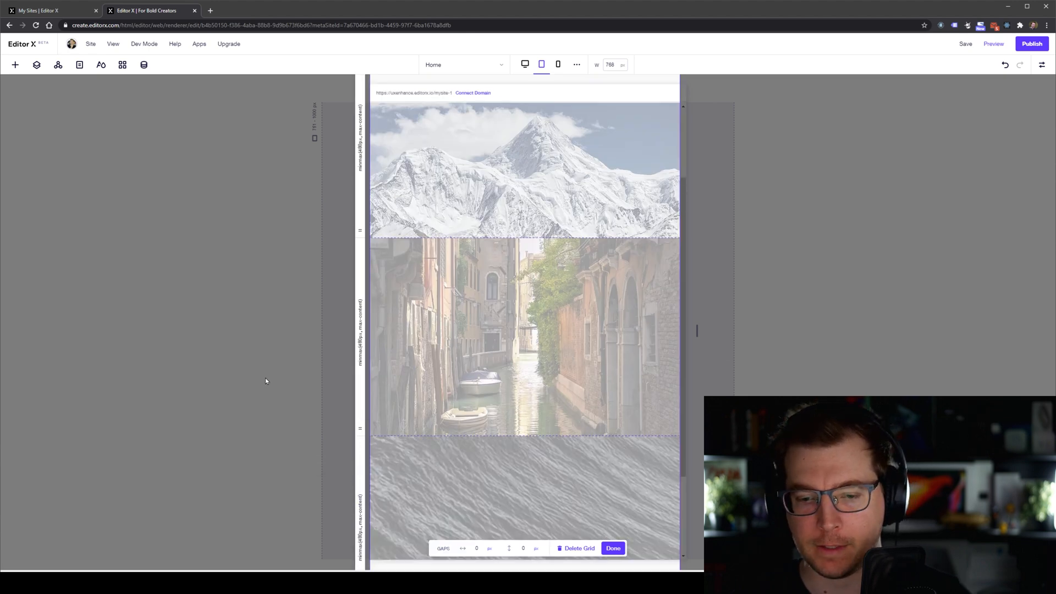
click(614, 548)
scroll(330, 323, up, 2)
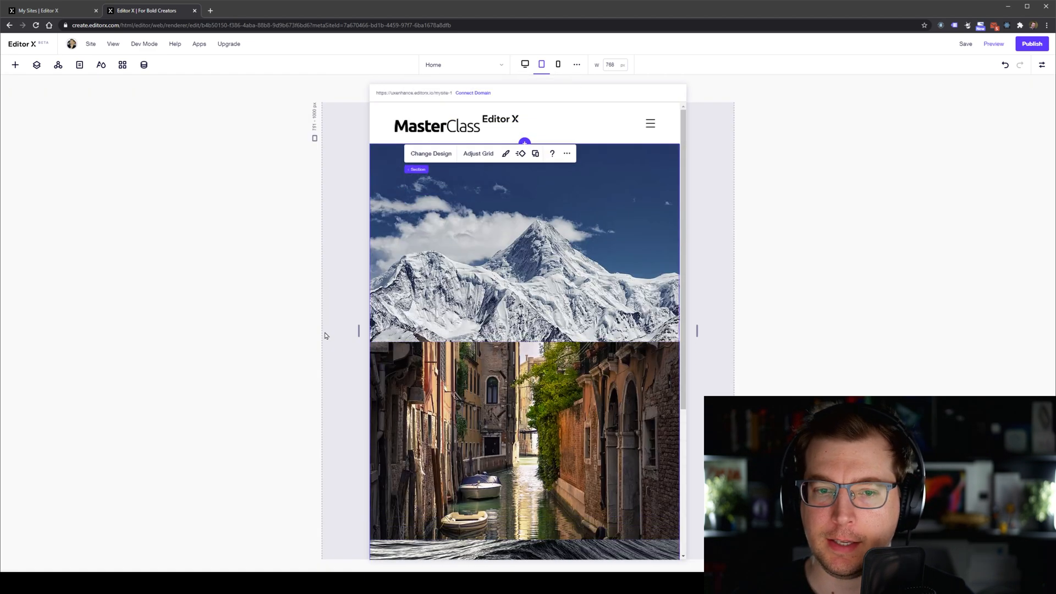
Return to the desktop breakpoint and add a title over the mountain image reading "Learn Editor X Basics".
drag(358, 332, 410, 330)
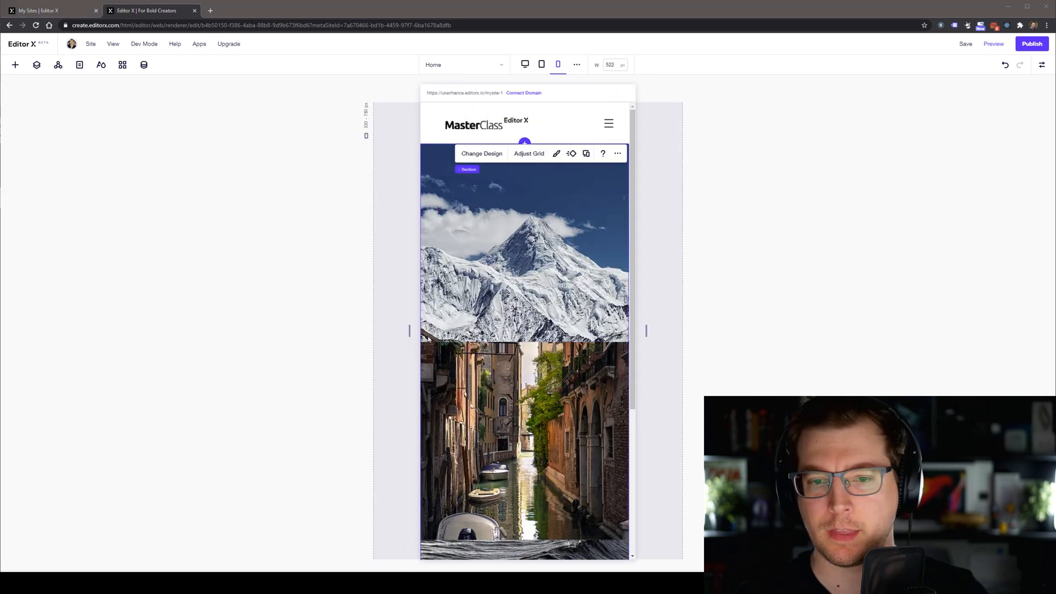
click(525, 64)
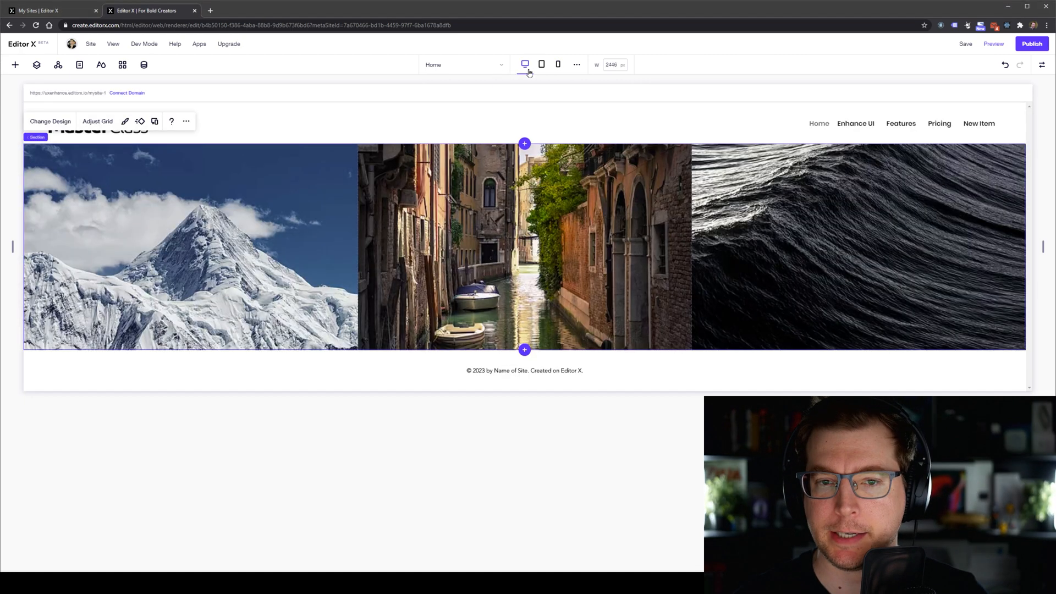
click(260, 240)
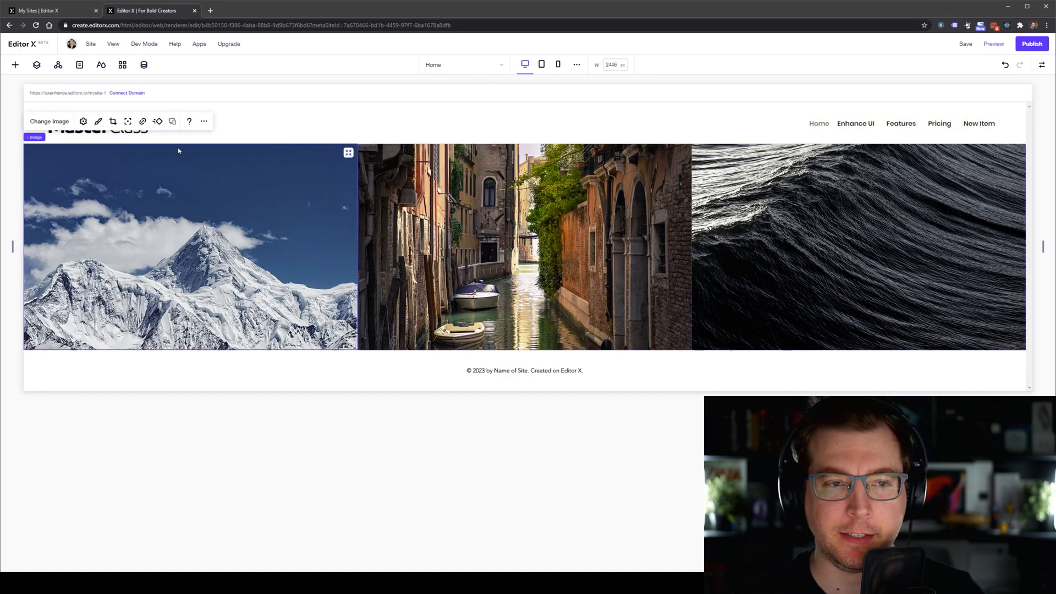
click(15, 64)
drag(107, 122, 119, 188)
double_click(175, 196)
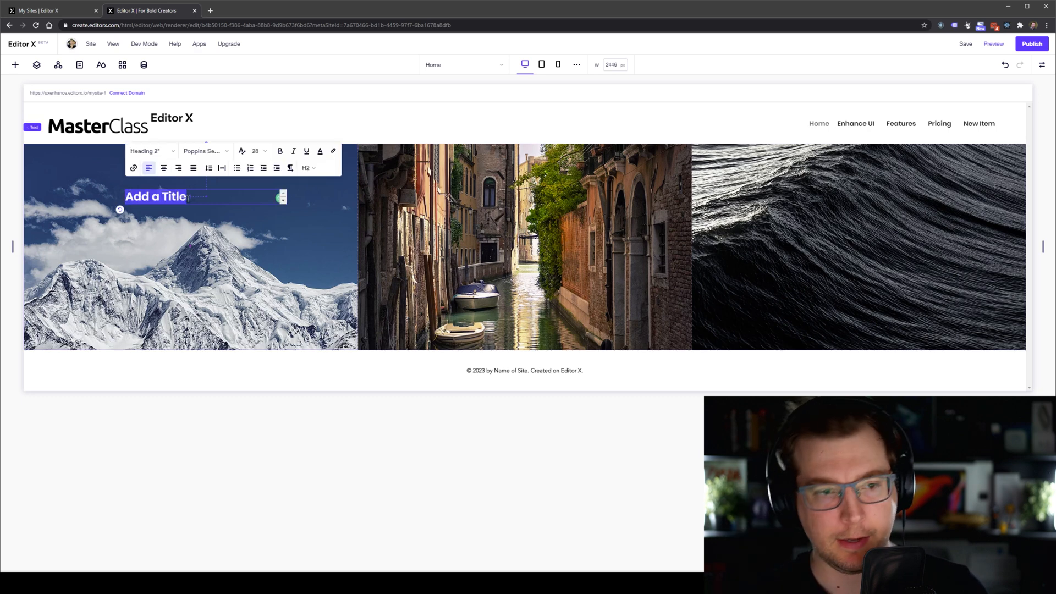
text(Learn Editor X Basics)
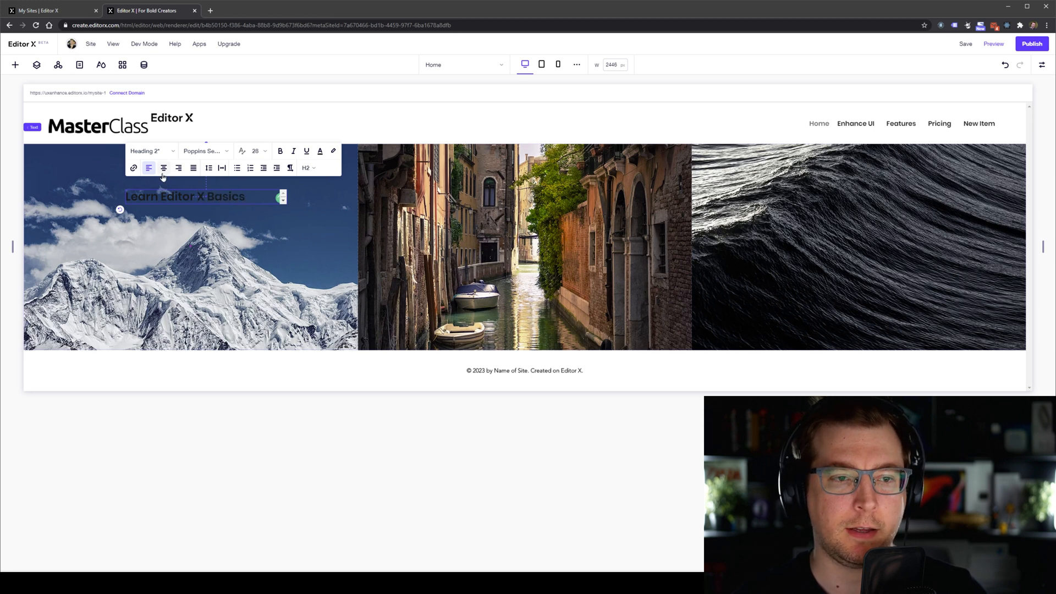
Make the whole "Learn Editor X Basics" title bold and colour its text white.
key(ctrl+a)
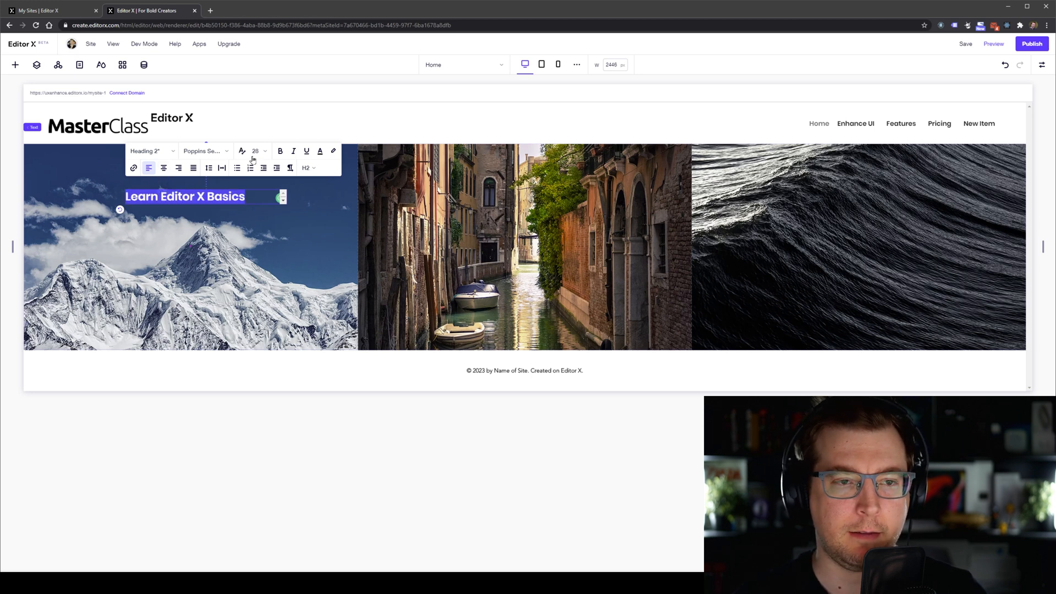
click(280, 151)
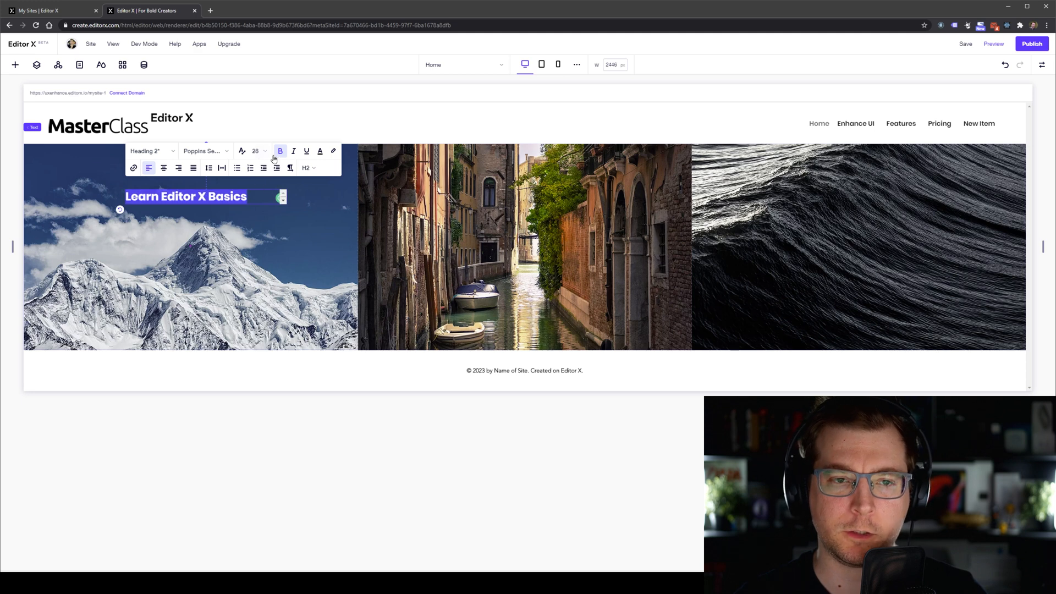
click(320, 152)
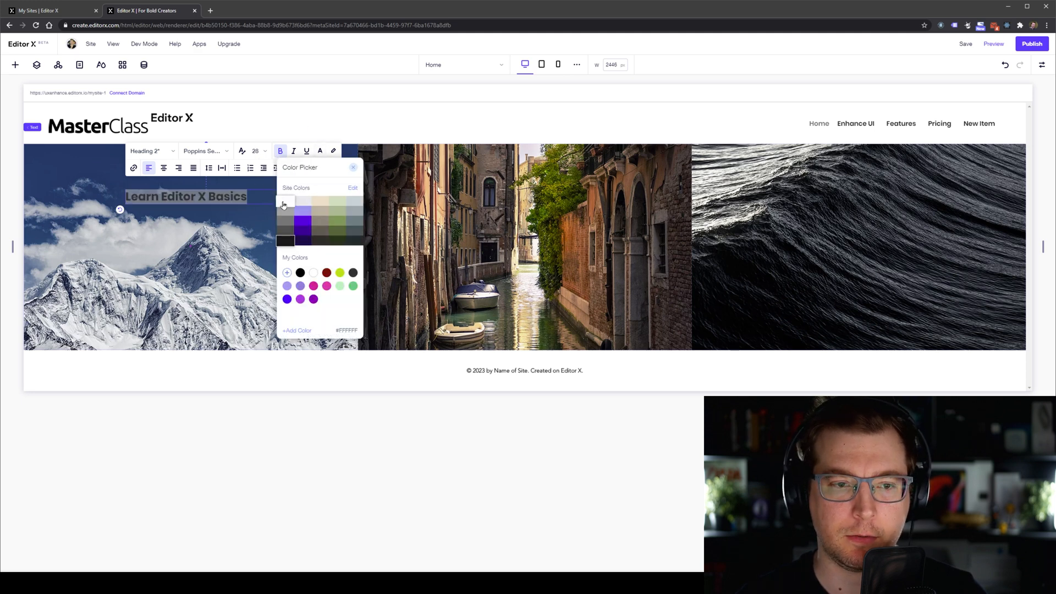
click(239, 198)
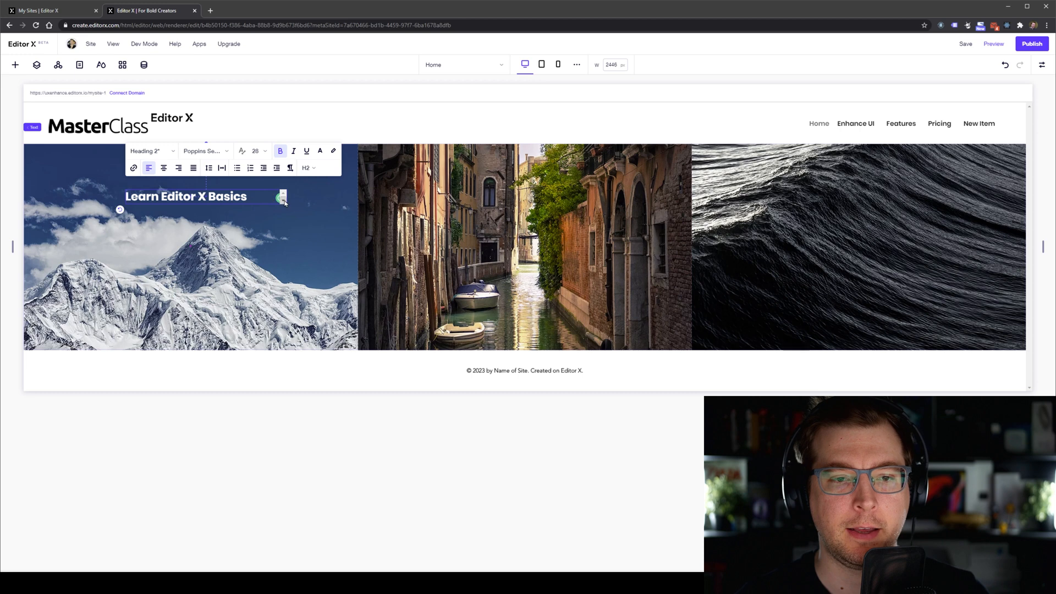
click(207, 207)
click(201, 197)
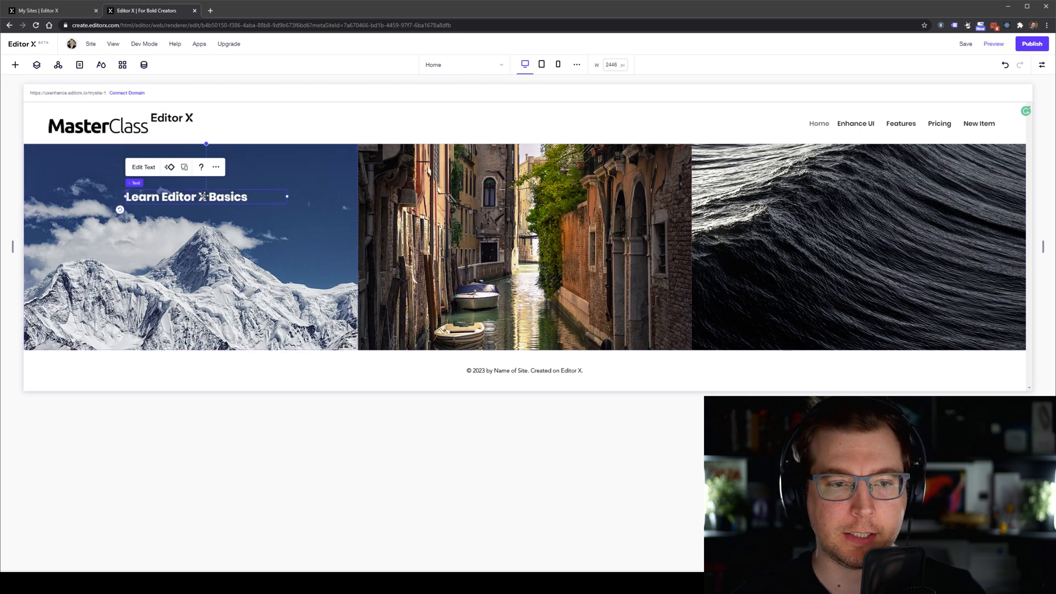
Set the title's font size to 60, centre its text, and move it to the lower part of the mountain image.
click(145, 168)
click(258, 151)
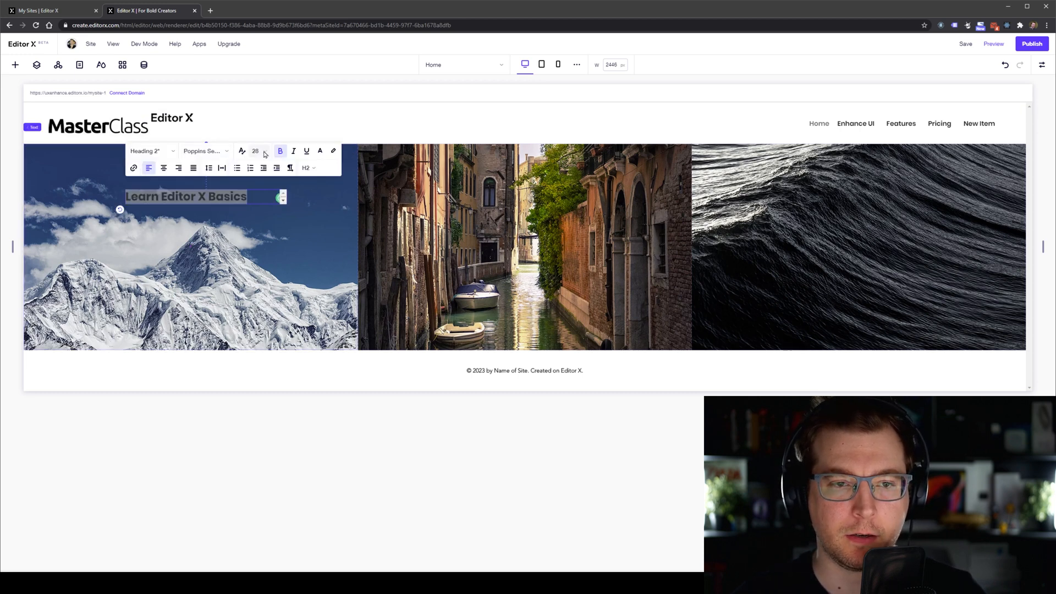
click(260, 302)
click(169, 238)
click(164, 168)
click(322, 222)
drag(254, 209, 227, 297)
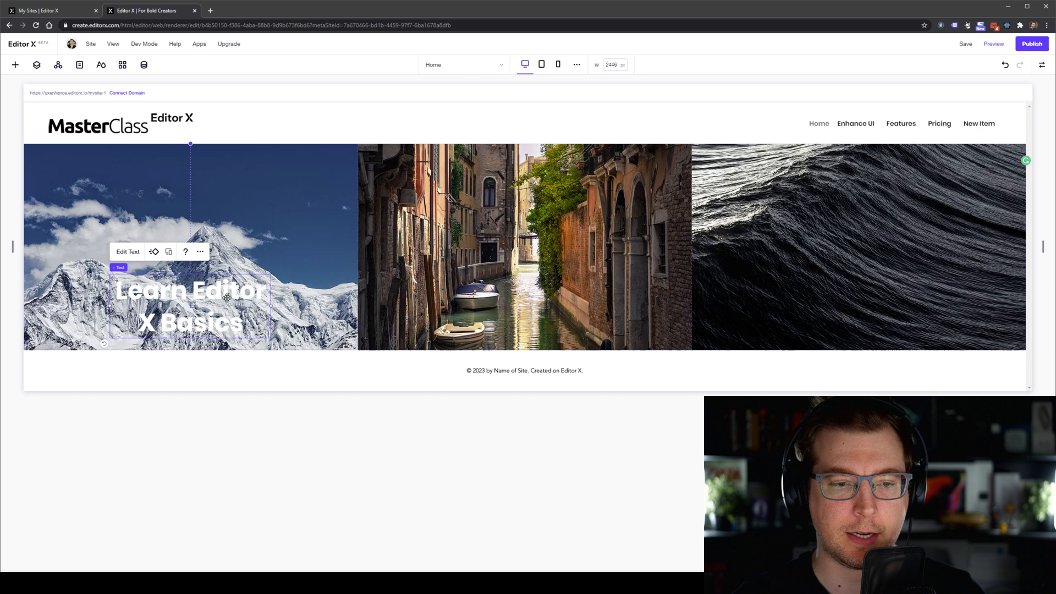
Apply the near-black site colour as the highlight behind the title text.
click(153, 252)
click(390, 143)
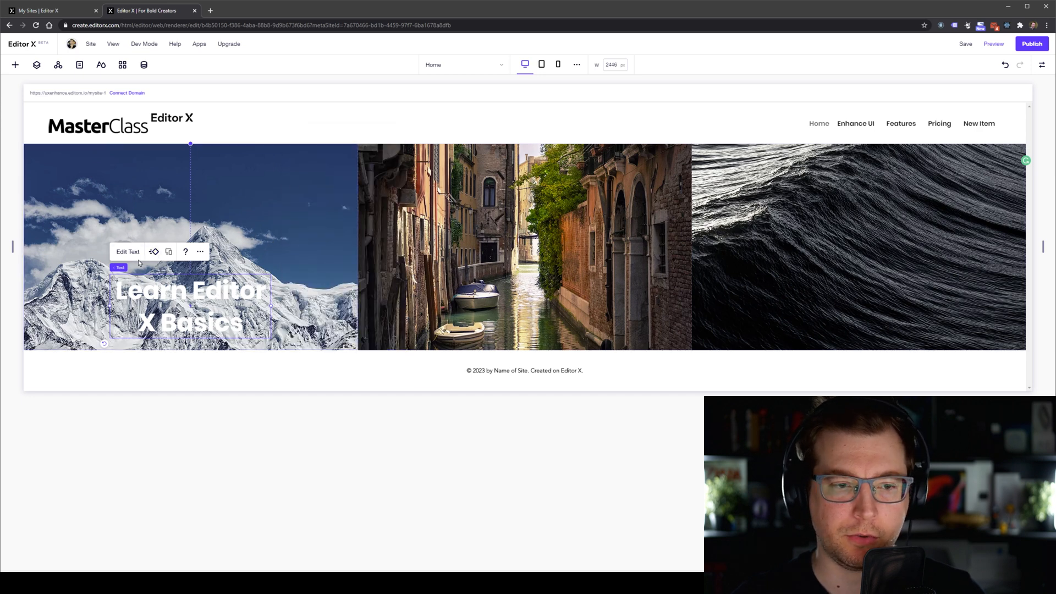
click(131, 253)
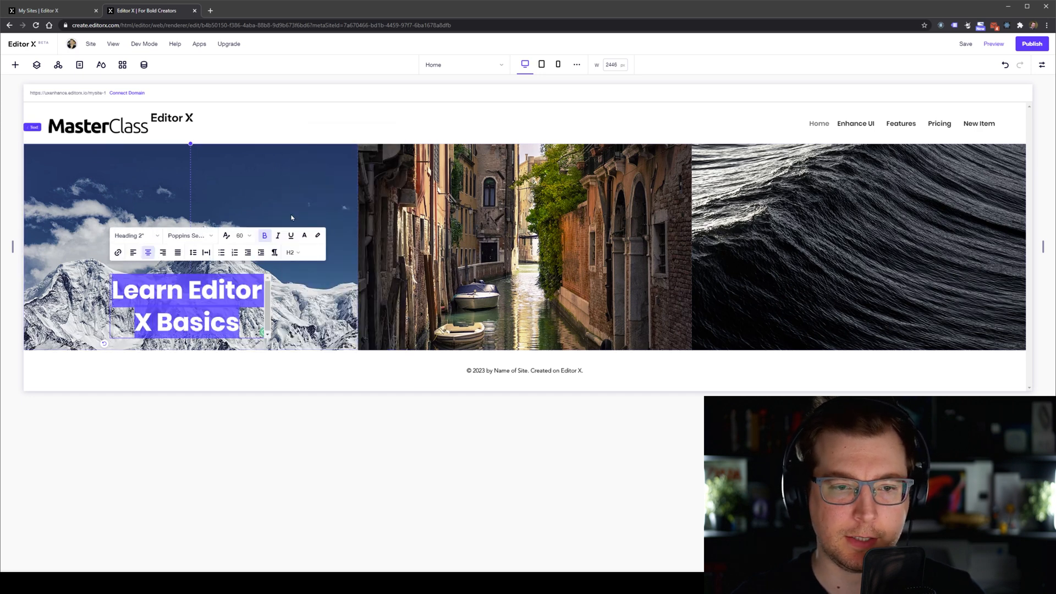
click(318, 236)
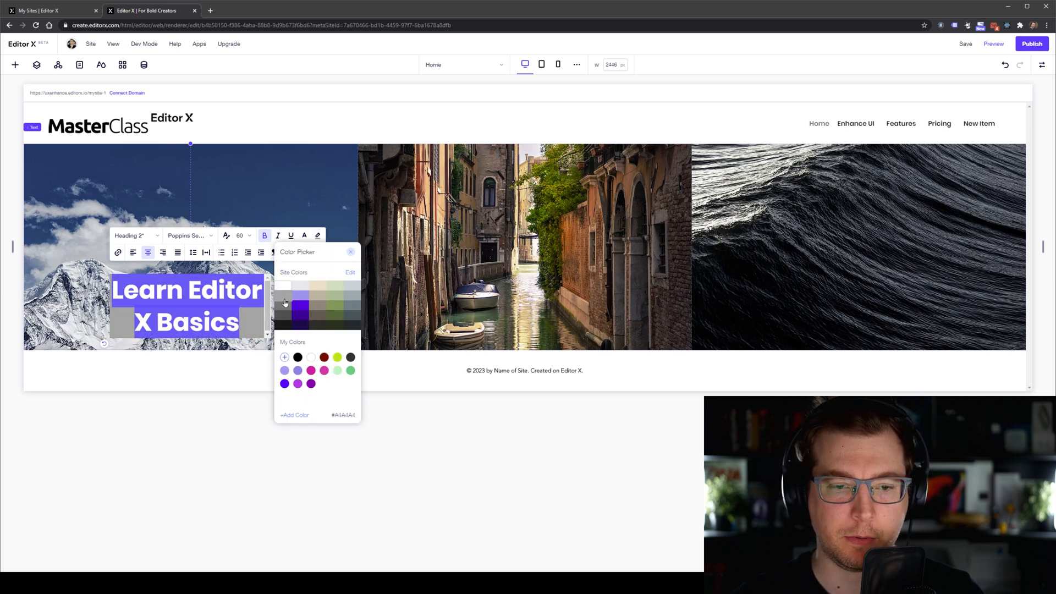
click(208, 407)
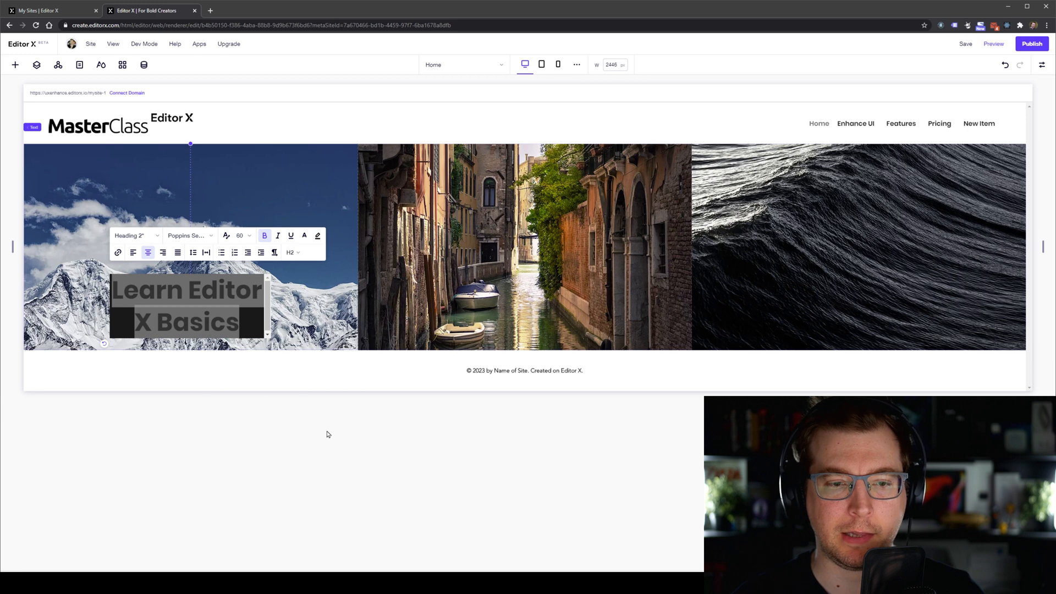
click(292, 161)
click(259, 317)
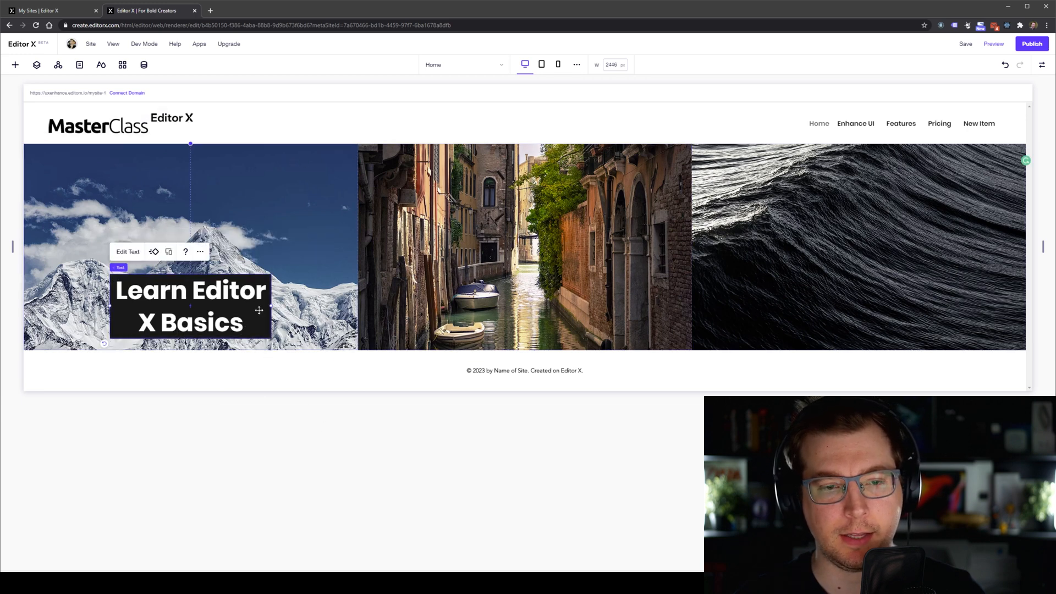
Widen the title's text box on both sides so that "Learn Editor X" fits on the first line.
drag(272, 306, 284, 306)
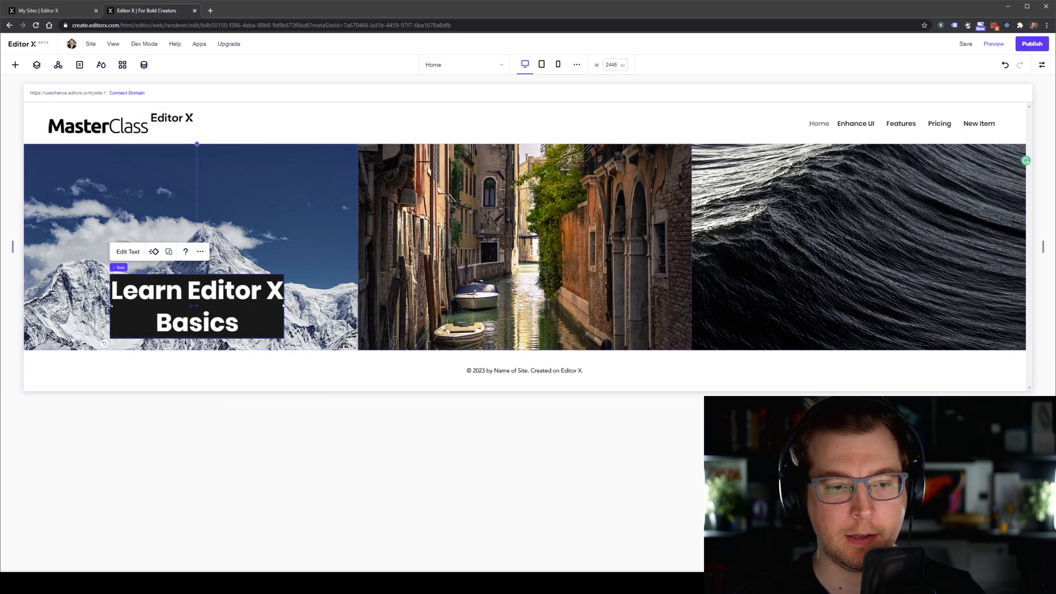
drag(110, 306, 76, 305)
click(120, 251)
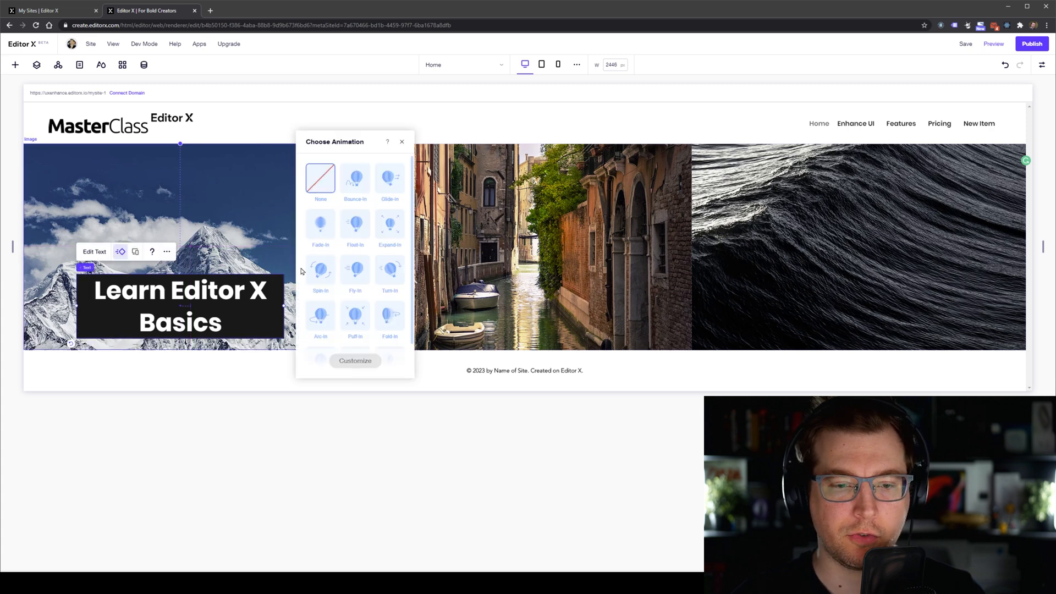
click(95, 251)
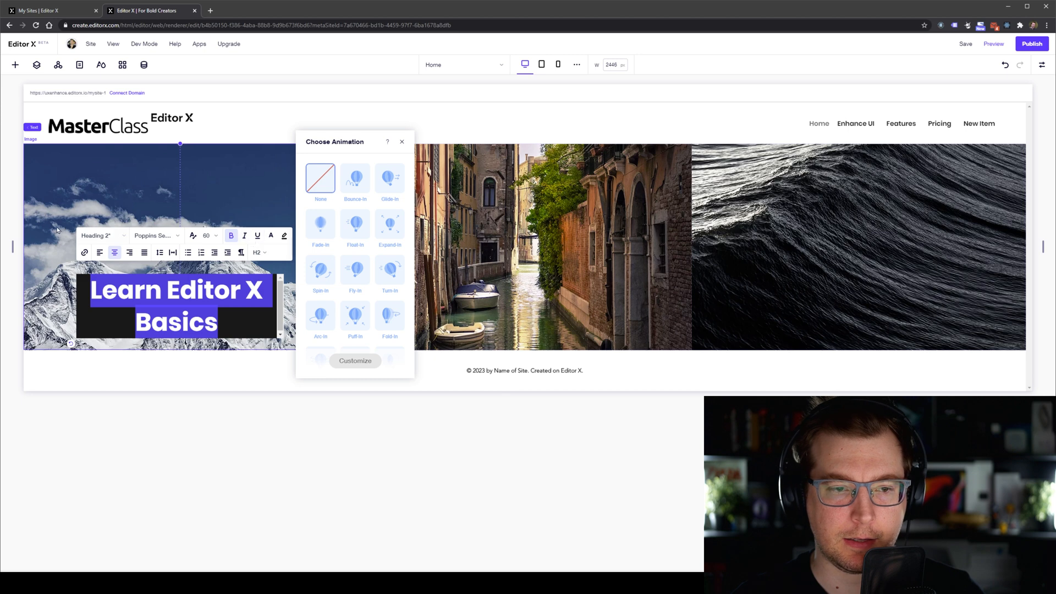
Add a container over the mountain image and give it a #181818 background fill at 50% opacity.
click(14, 65)
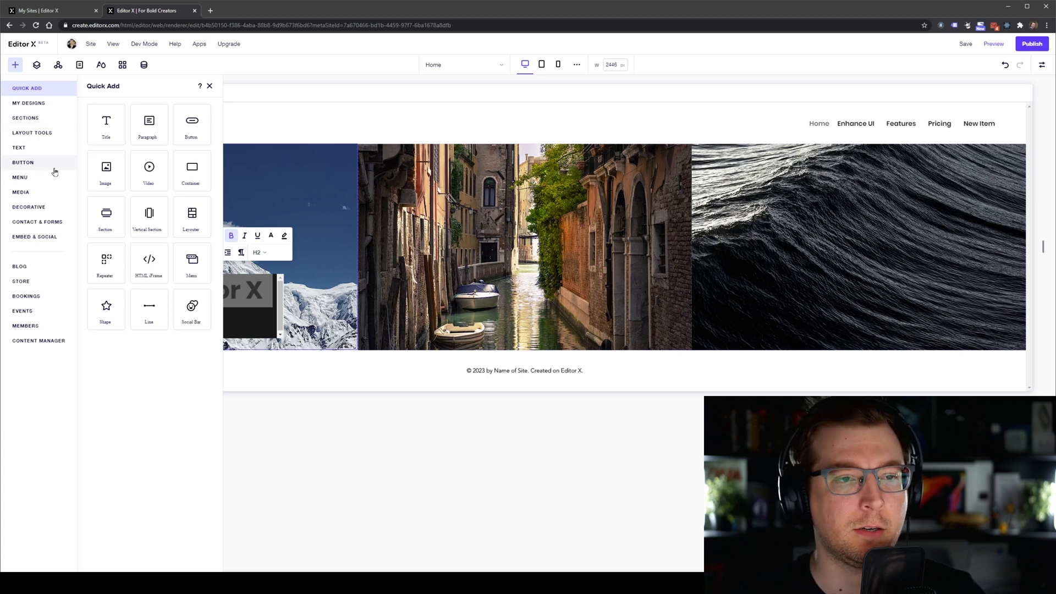
drag(199, 174, 256, 202)
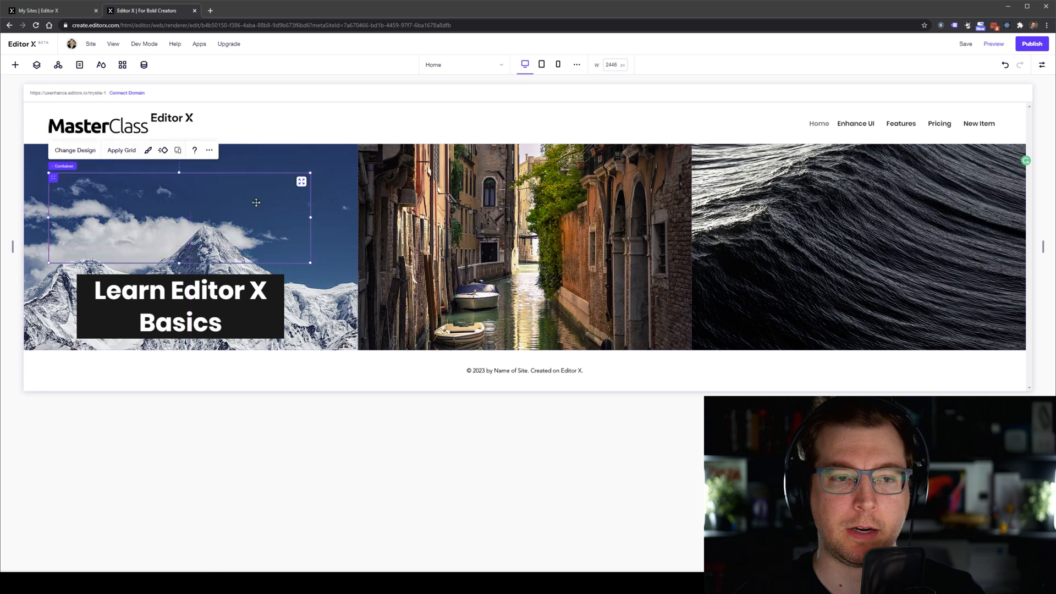
click(148, 150)
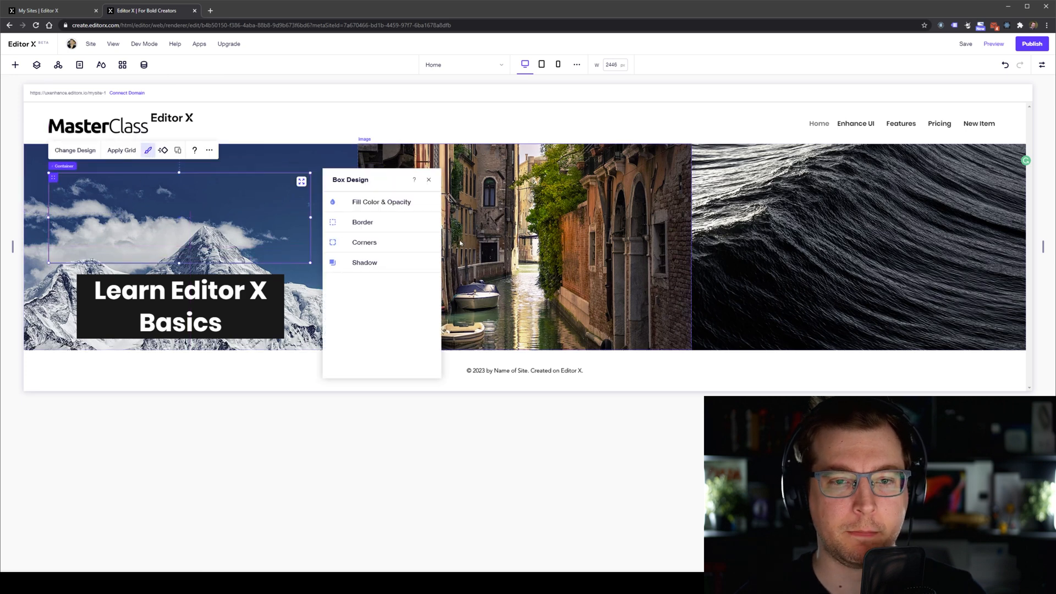
click(380, 206)
drag(372, 239, 383, 239)
click(358, 238)
click(366, 319)
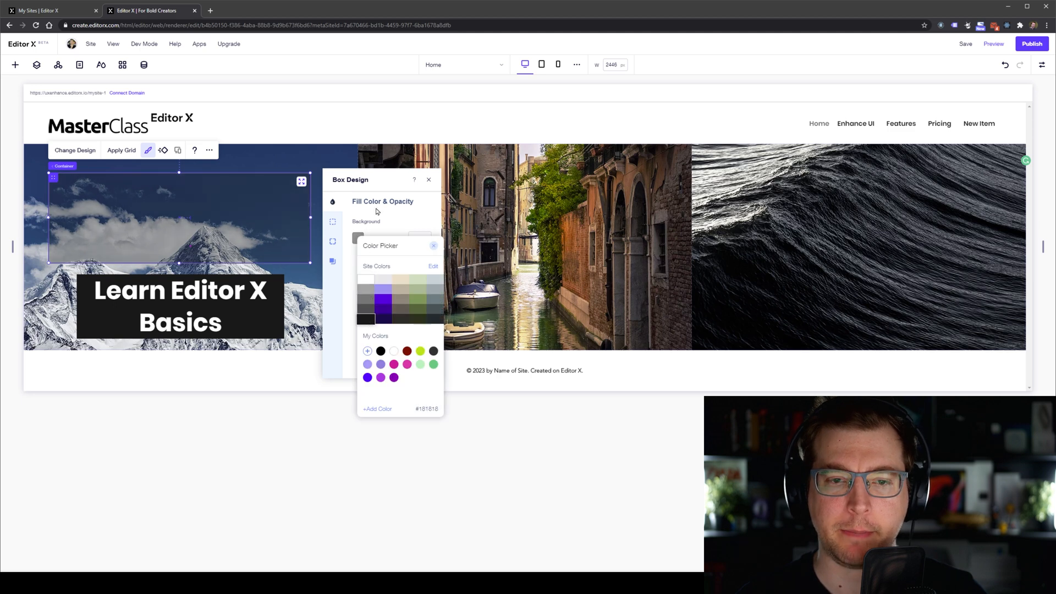
click(416, 237)
text(50)
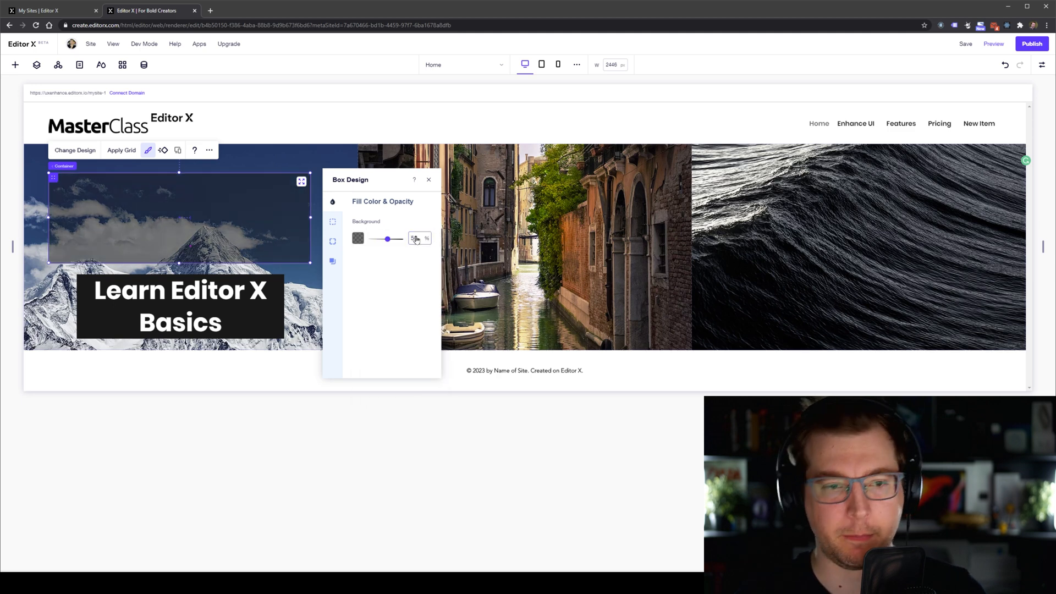
Dock the container left, right and bottom, and stretch it across the full width of the mountain image's lower edge.
drag(258, 227, 284, 291)
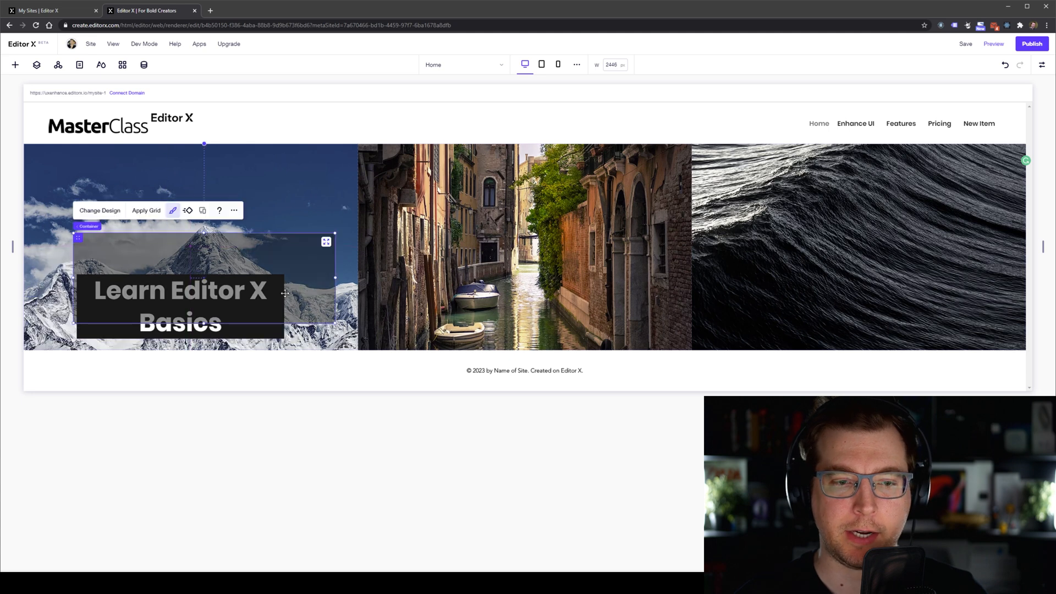
click(1041, 65)
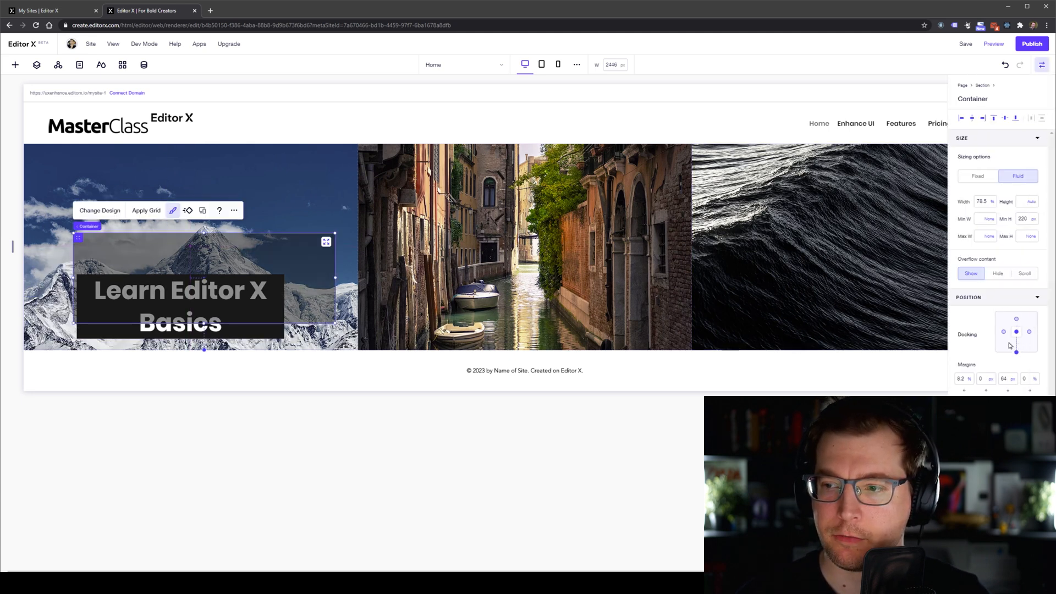
click(1030, 333)
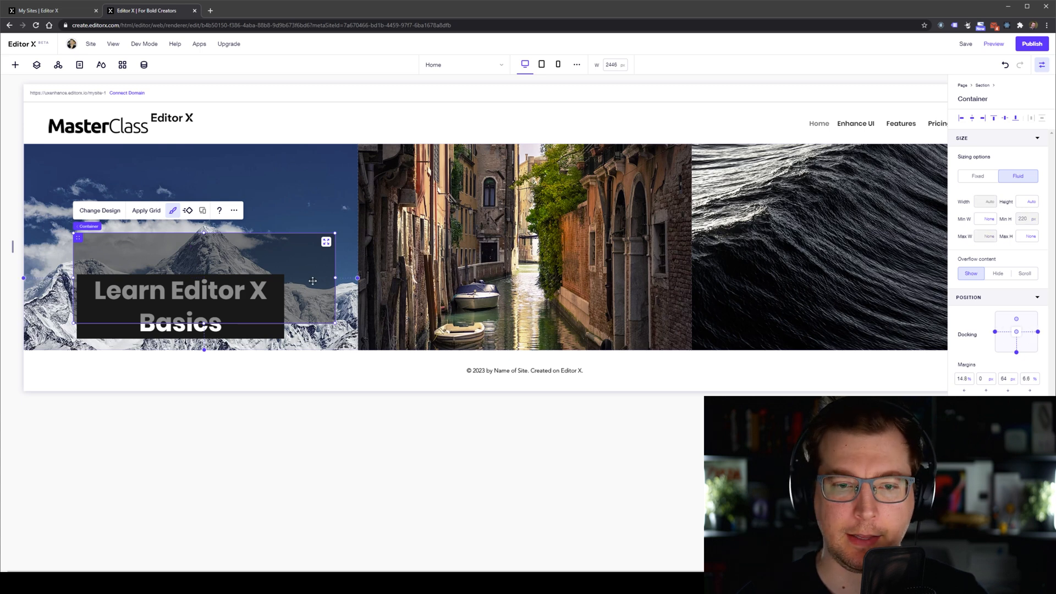
drag(301, 252, 323, 279)
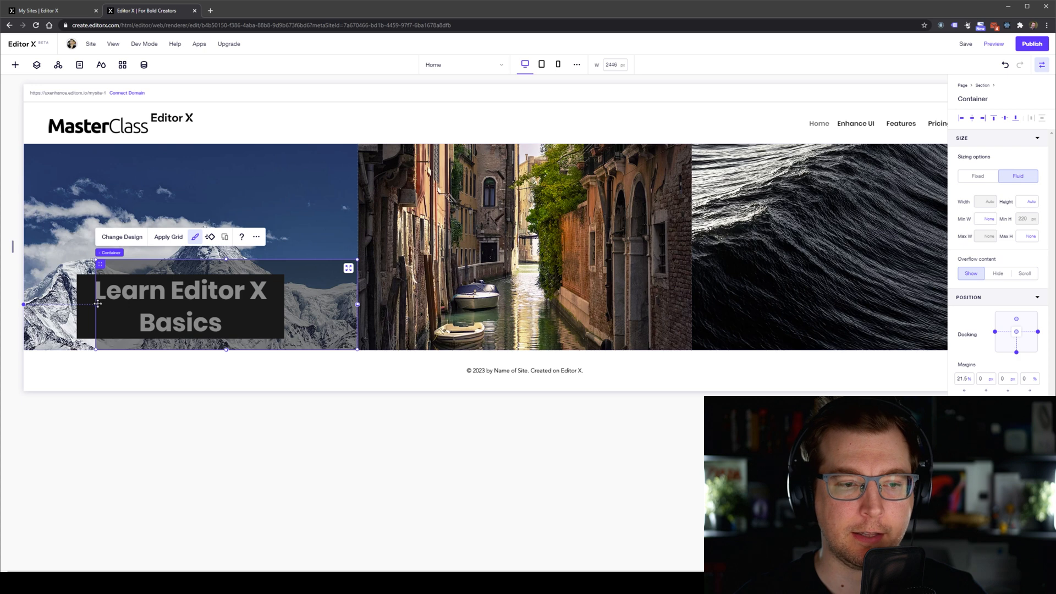
drag(96, 304, 24, 306)
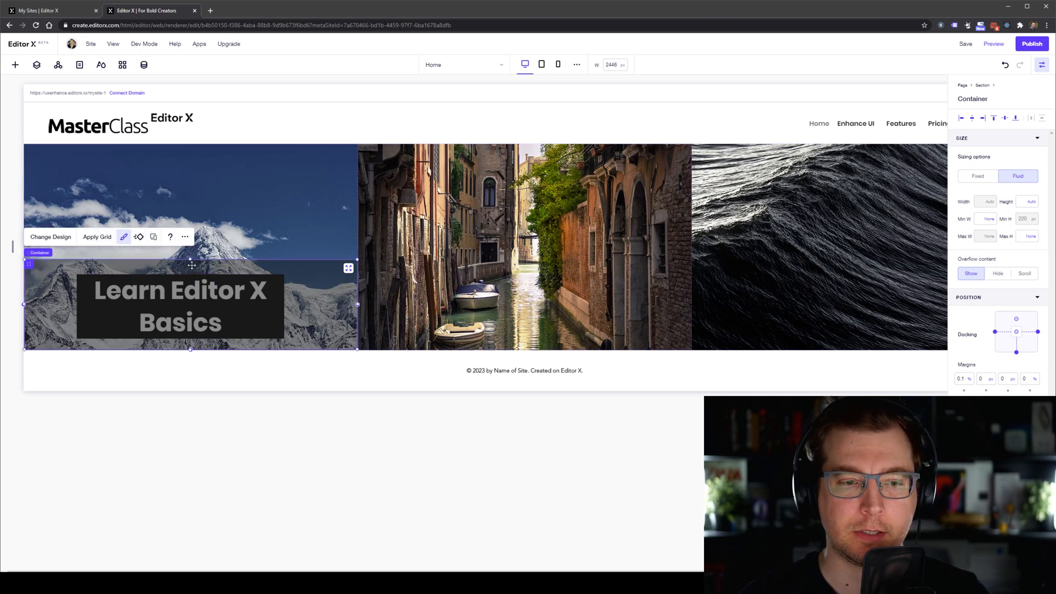
Attach the title to the container and position the container with its title along the mountain image's lower edge.
drag(221, 302, 269, 249)
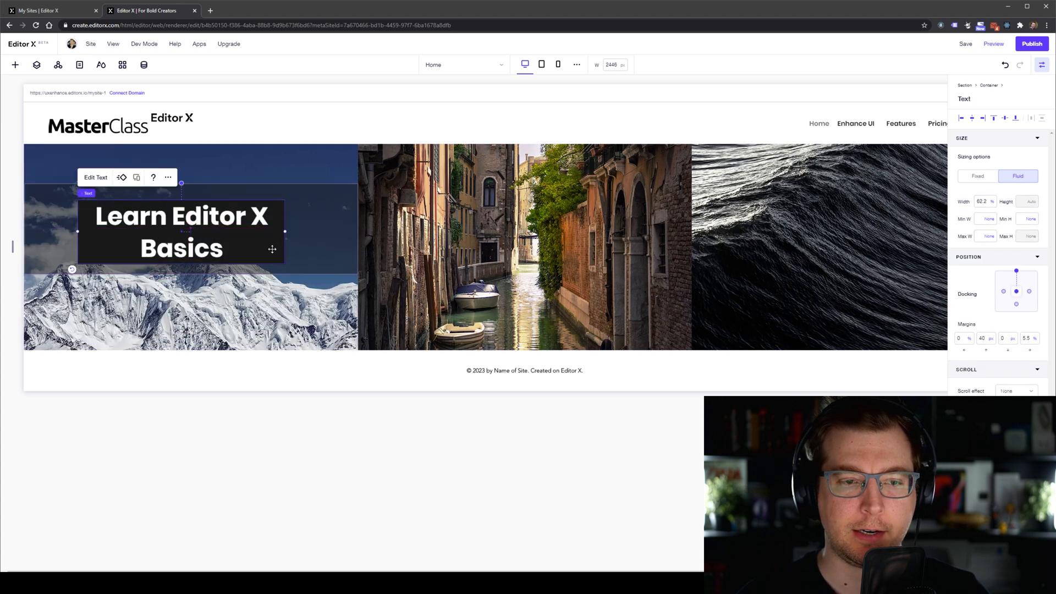
click(328, 287)
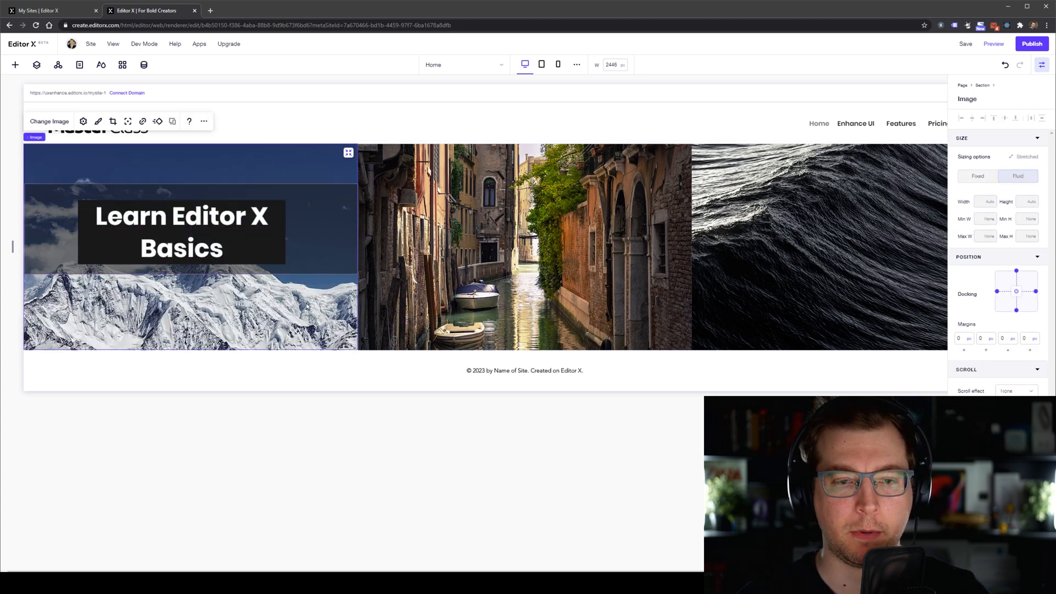
click(257, 245)
drag(329, 240, 332, 315)
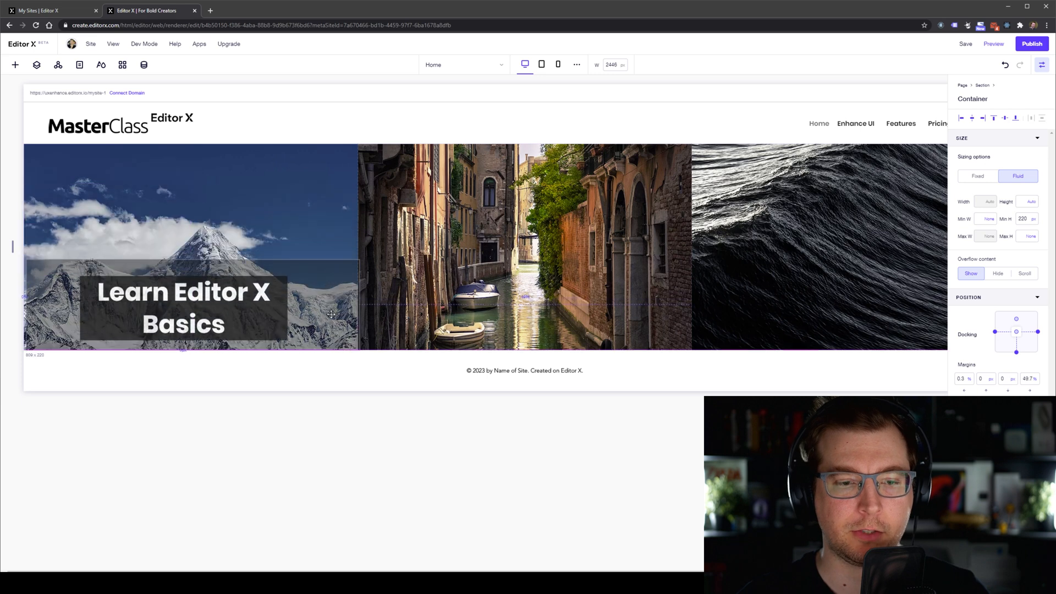
Edit the title inside the container and remove the dark highlight behind its text.
click(266, 297)
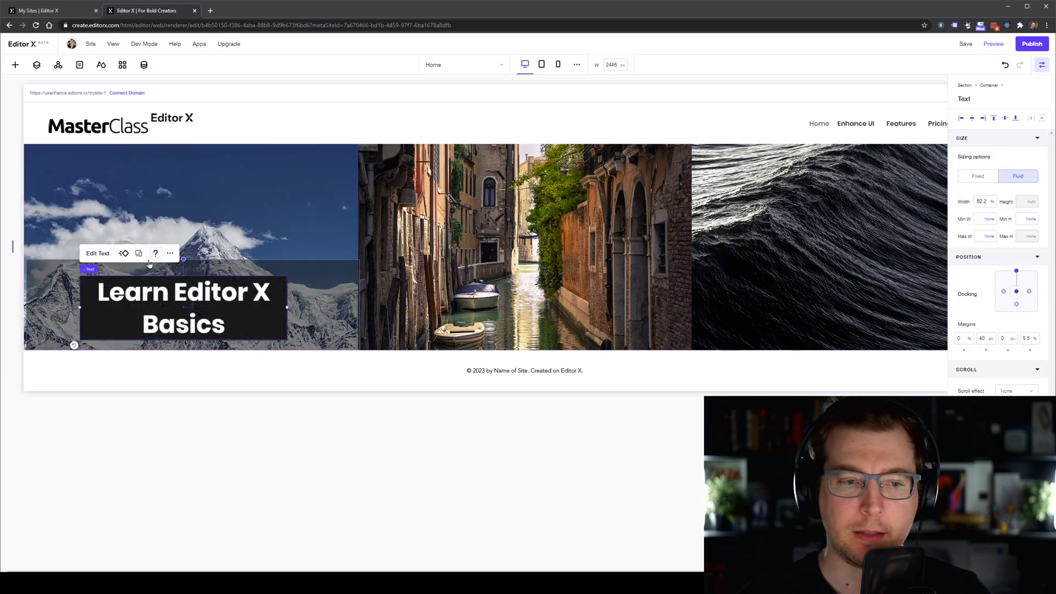
click(98, 254)
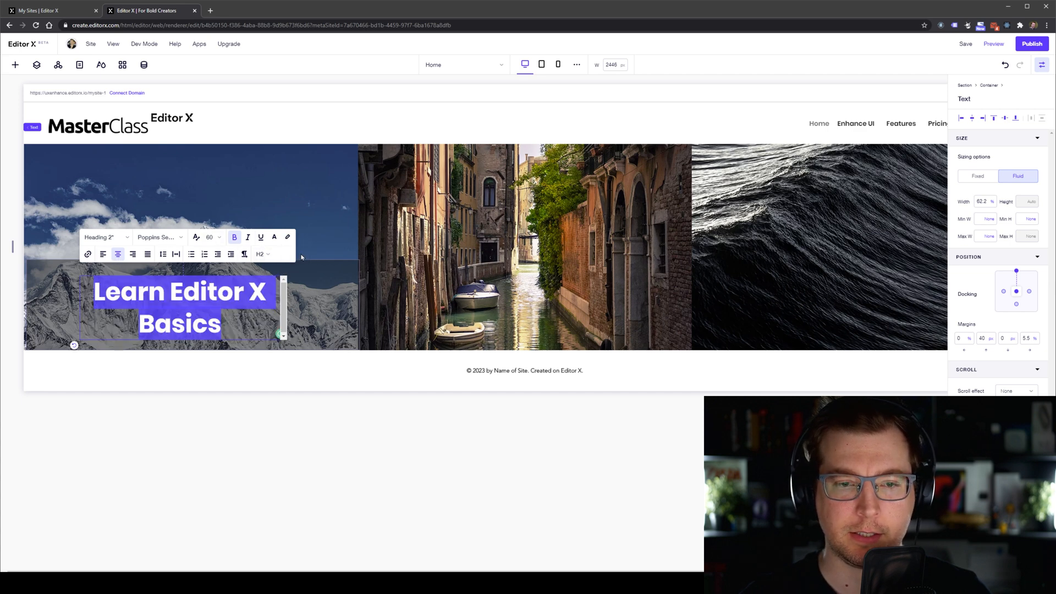
Resize the semi-transparent container so both side edges line up with the mountain image's full width.
click(306, 238)
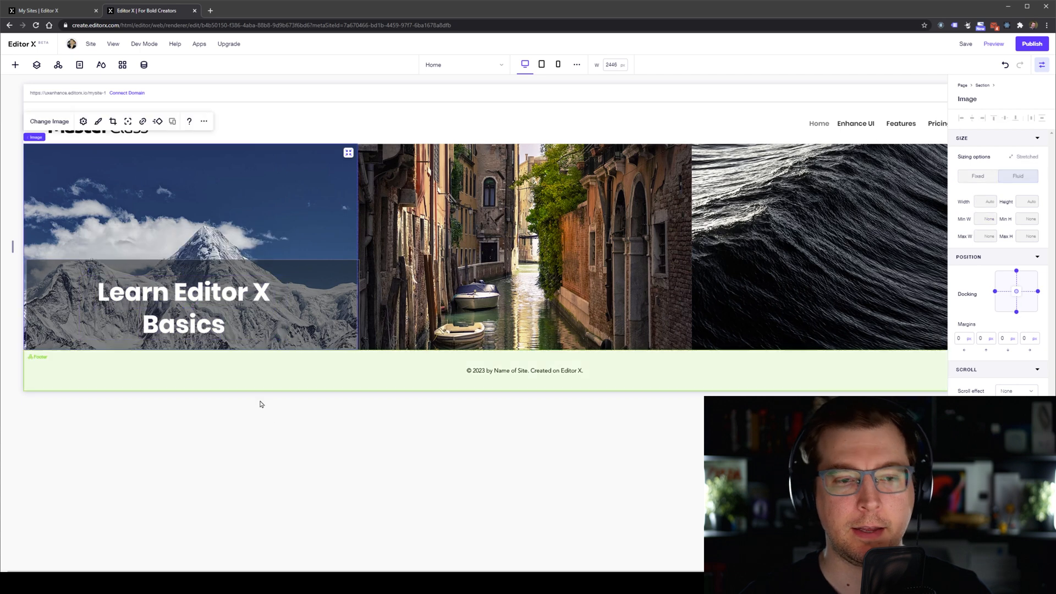
click(355, 295)
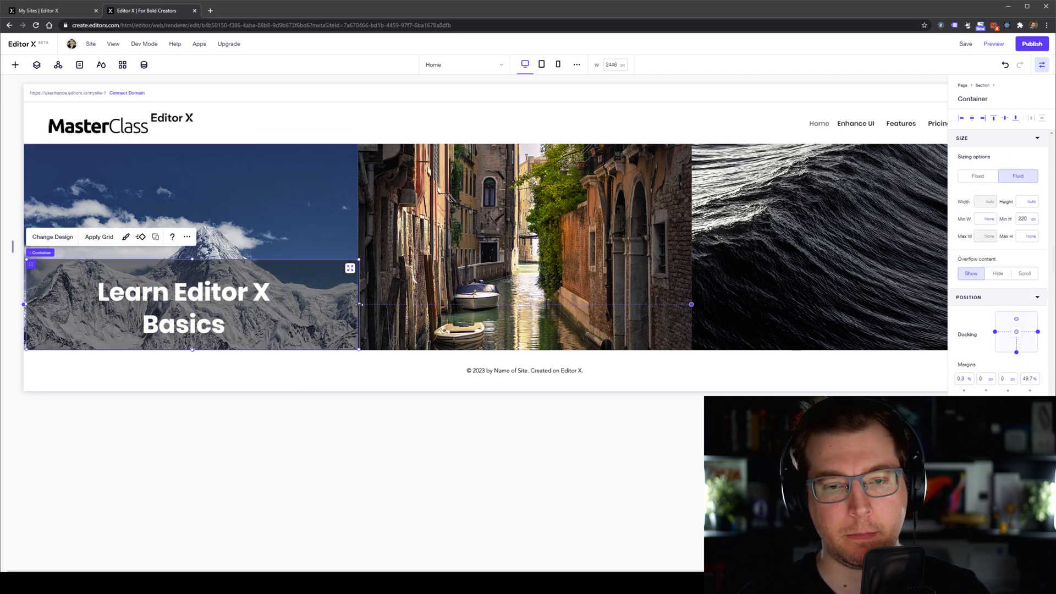
drag(359, 304, 400, 304)
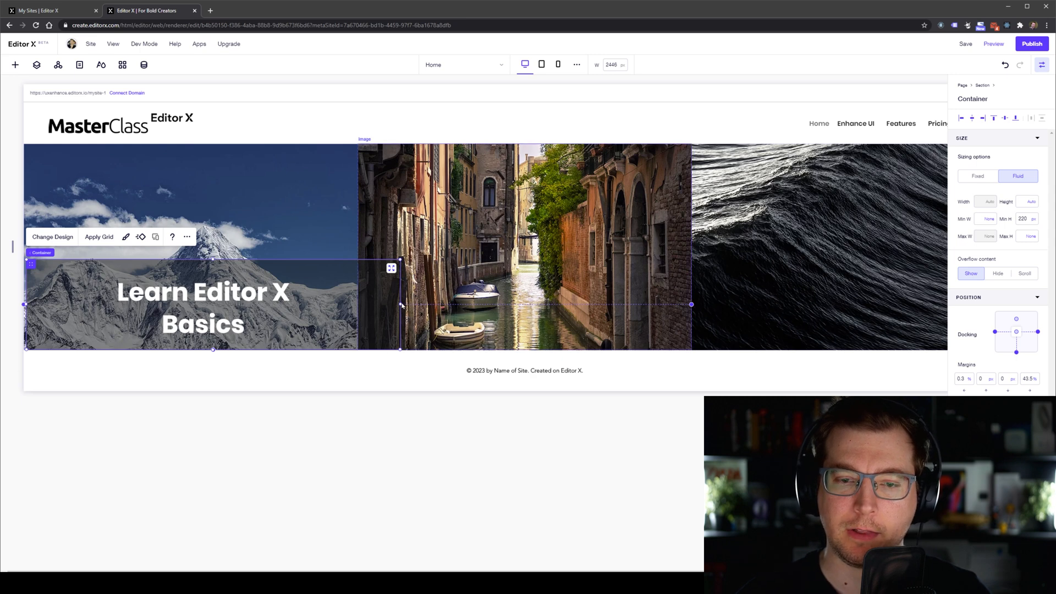
drag(402, 304, 366, 304)
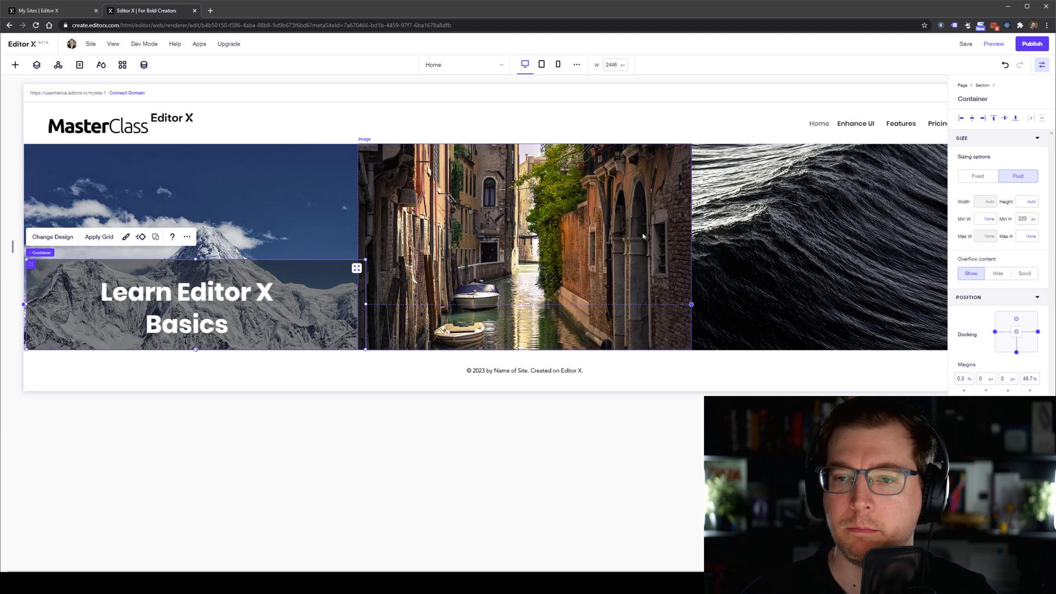
drag(361, 304, 350, 313)
drag(27, 305, 24, 306)
Narrow the desktop canvas to check how the mountain image's container and title adapt.
click(256, 308)
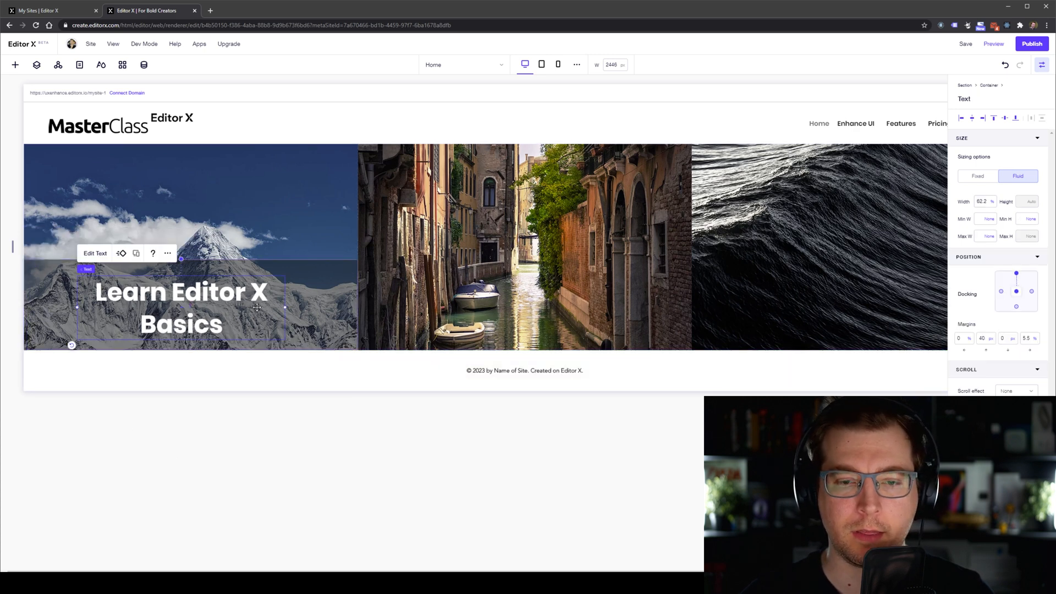
click(310, 335)
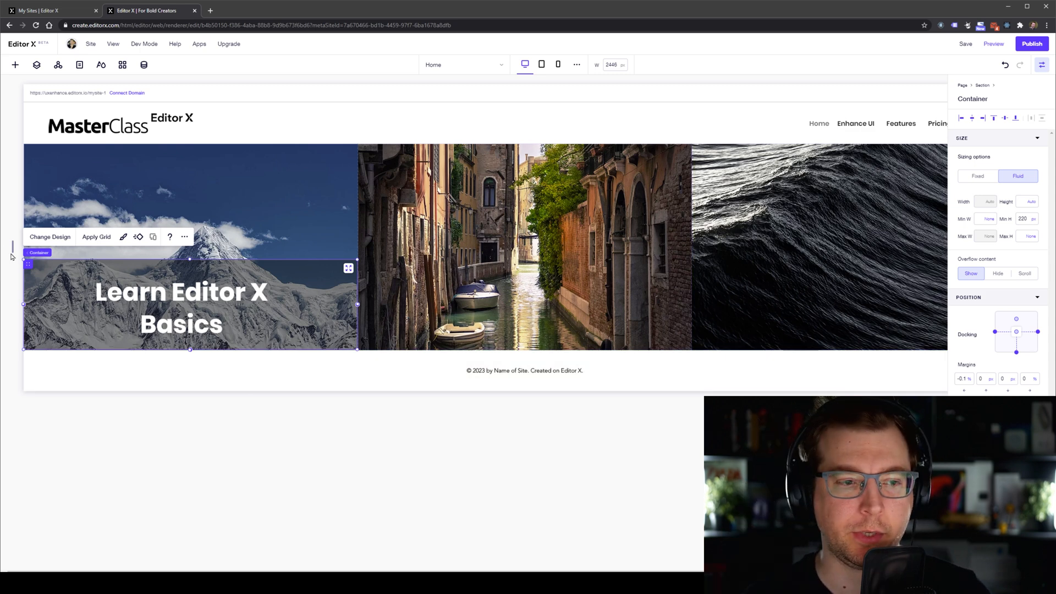
drag(14, 251, 93, 263)
click(283, 282)
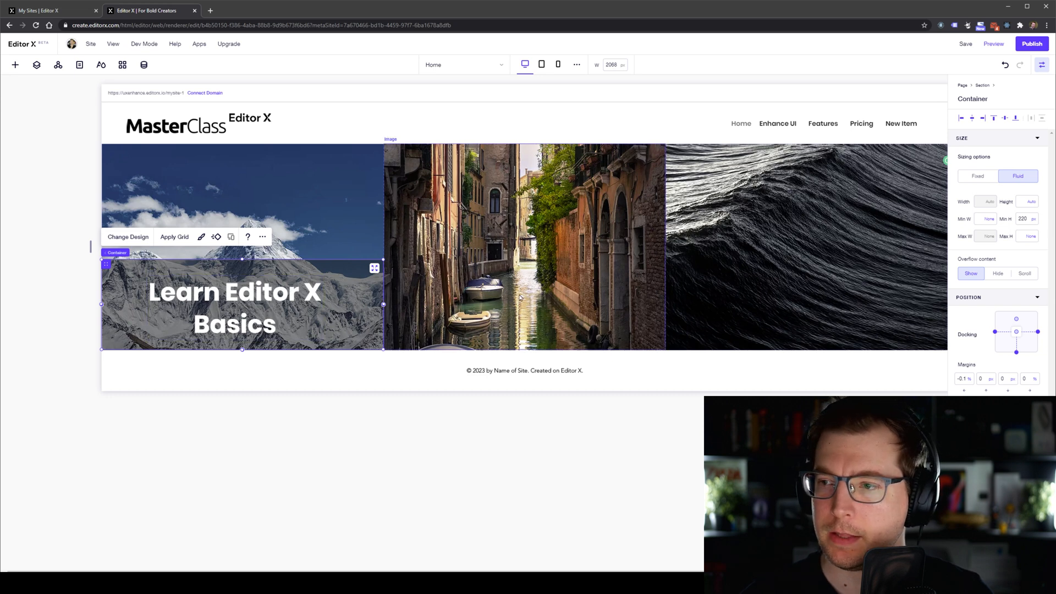
Dock the title to the container's left, right and bottom, and stretch it across the container's full width.
click(293, 291)
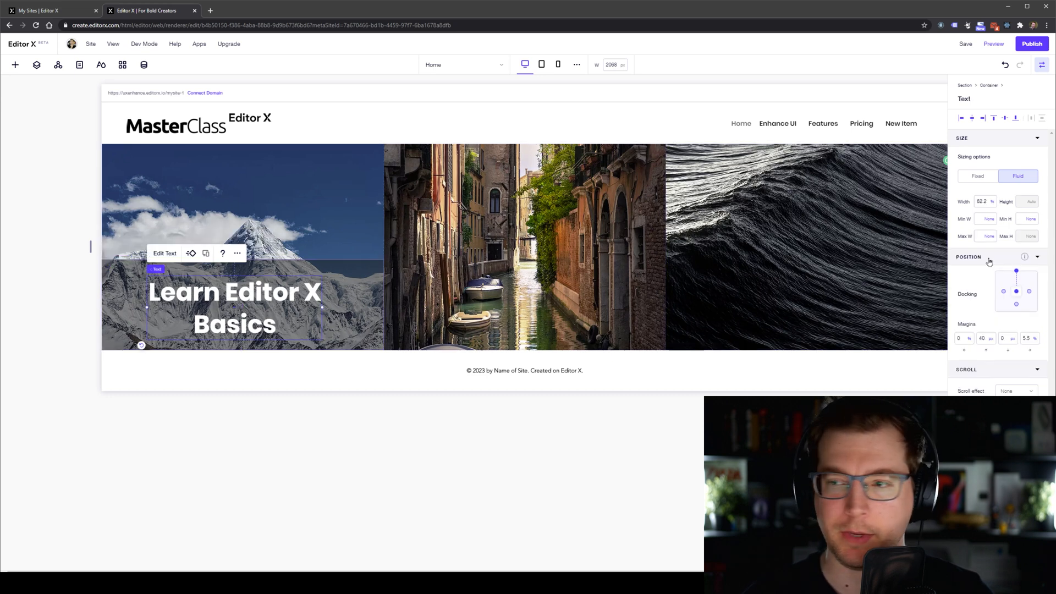
click(1017, 305)
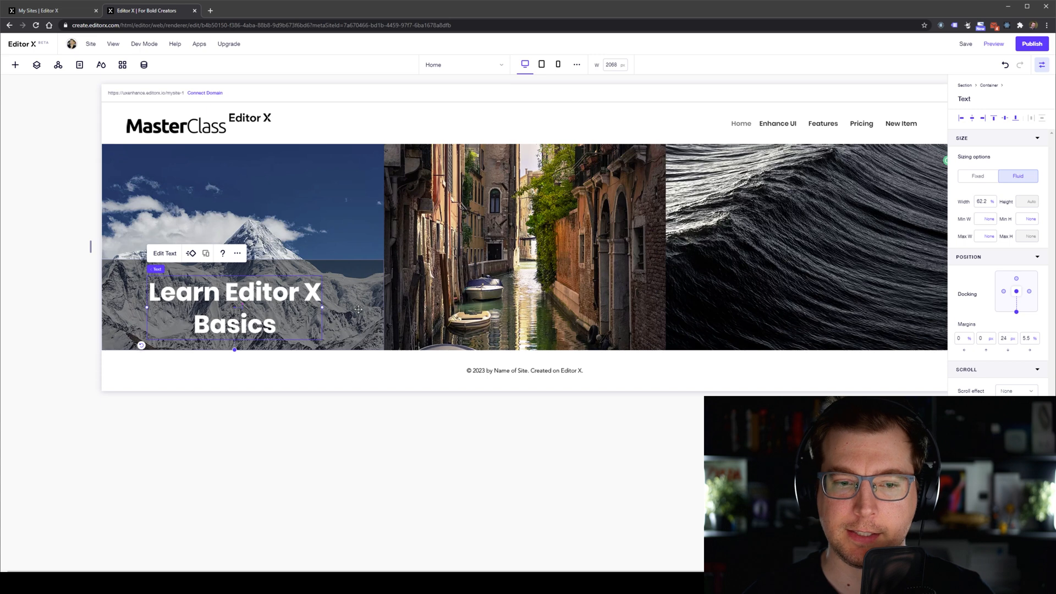
click(1029, 291)
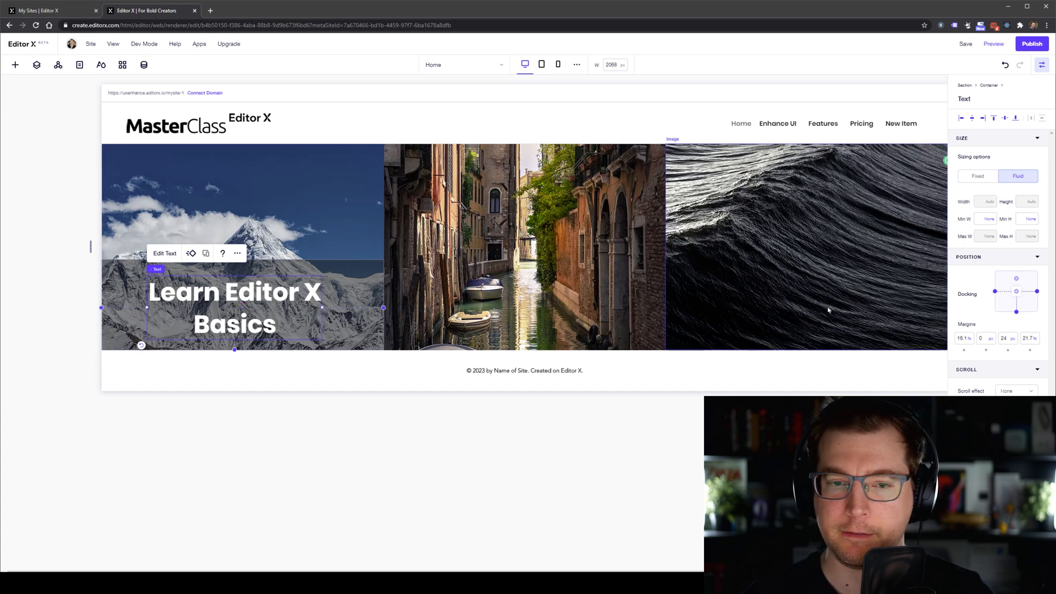
drag(148, 308, 101, 308)
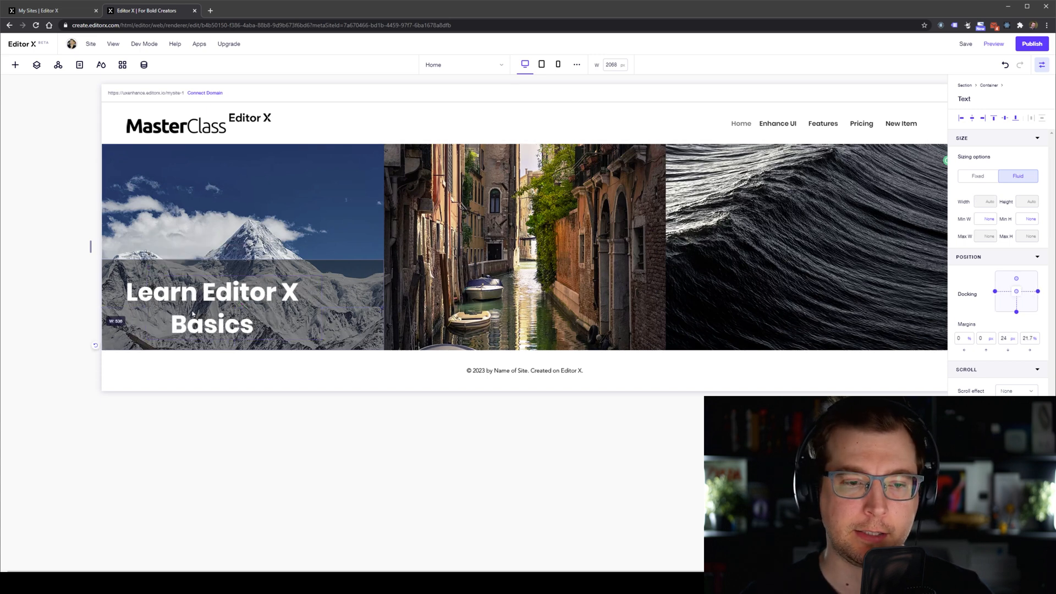
drag(322, 307, 389, 328)
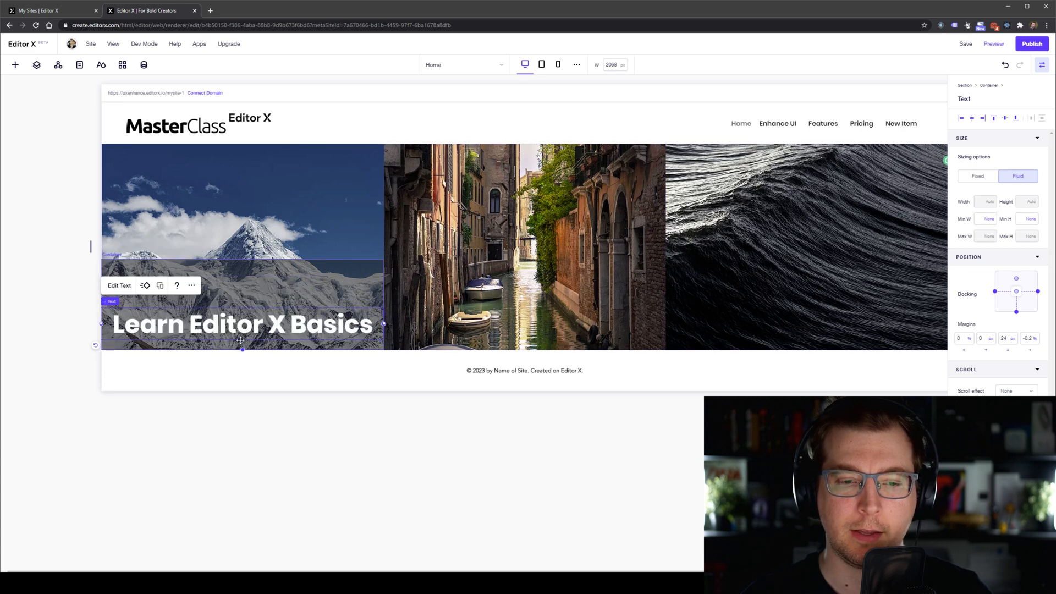
double_click(243, 325)
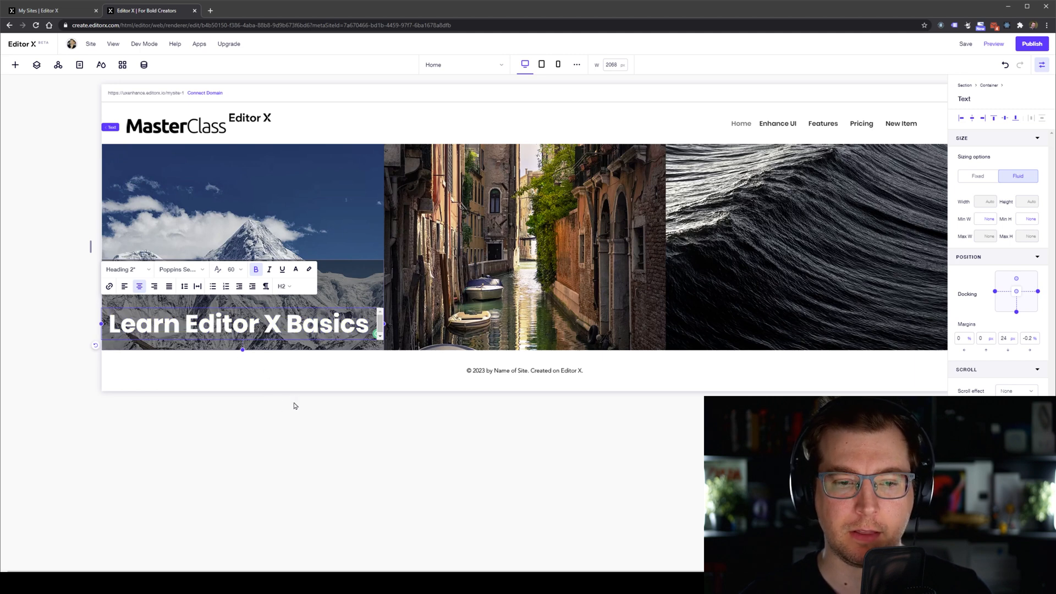
click(335, 239)
click(263, 322)
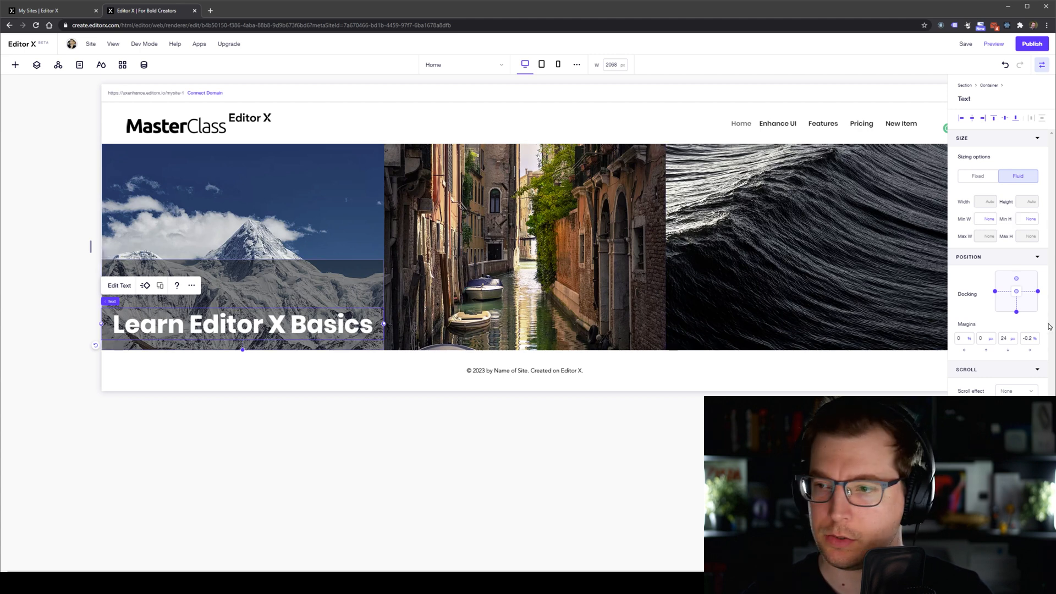
Raise the title inside the container and narrow its text box from both sides.
click(1017, 313)
drag(230, 313, 234, 291)
drag(105, 302, 133, 302)
drag(258, 300, 237, 297)
drag(238, 298, 238, 284)
Reorder the title text so it reads "Learn Basics" on the first line and "Editor X" on the second.
double_click(301, 283)
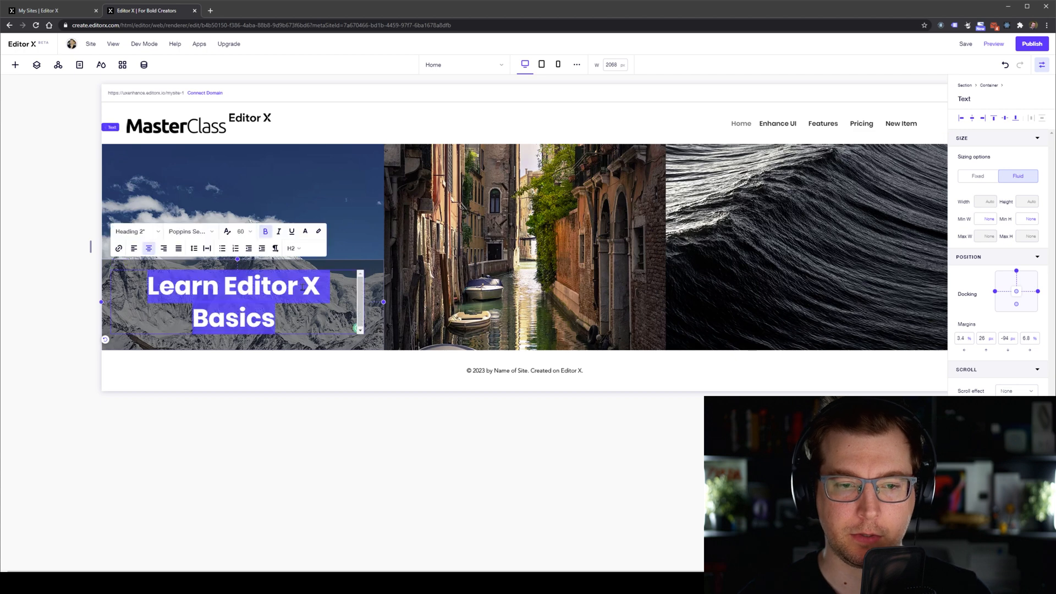
click(210, 317)
key(Left)
key(BackSpace)
click(239, 309)
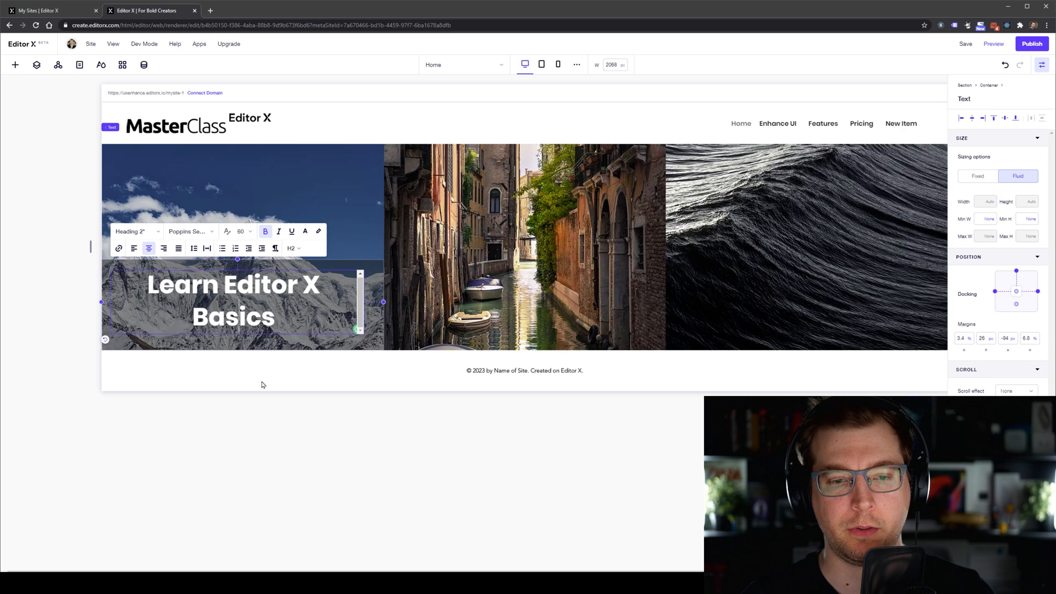
drag(274, 316, 192, 318)
key(ctrl+x)
click(230, 284)
key(ctrl+v)
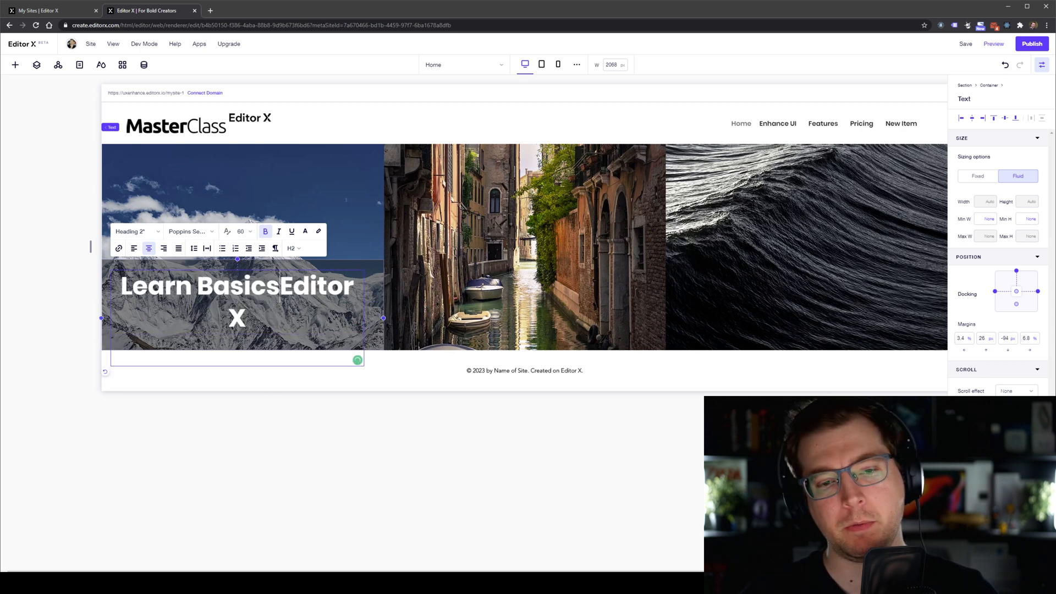
key(Return)
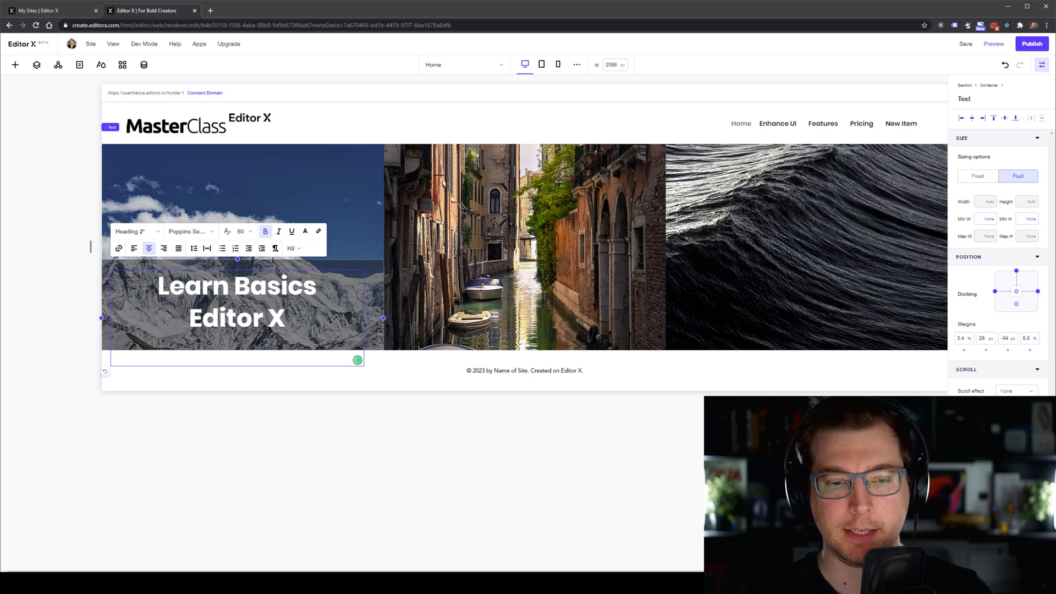
click(458, 278)
Narrow the title box, move it out of the container onto the sky, and set its width to about 453 px.
click(297, 316)
mouse_move(241, 287)
mouse_down()
mouse_move(244, 259)
mouse_move(245, 285)
mouse_up()
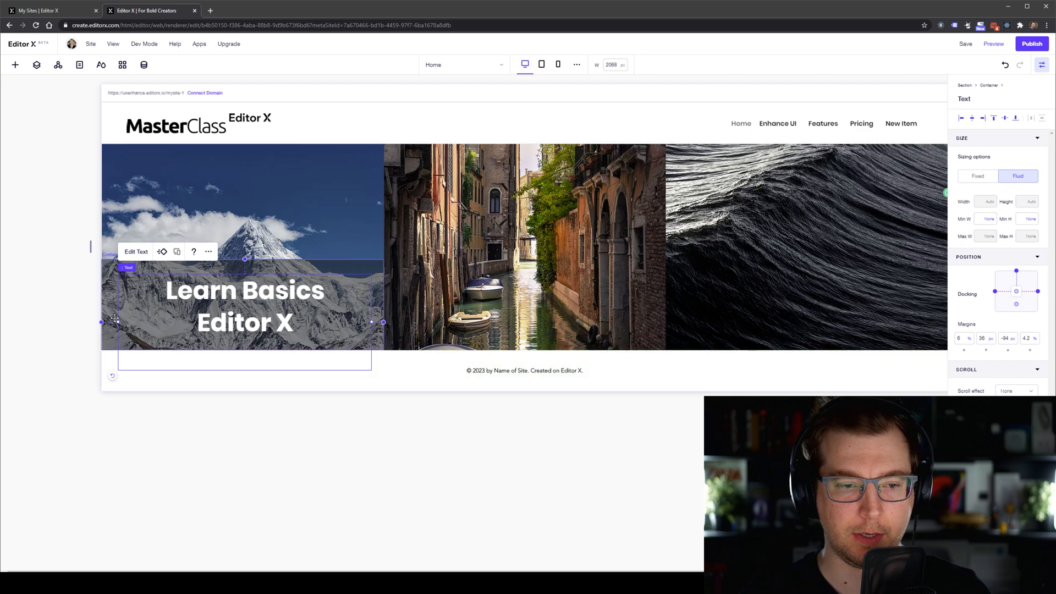
drag(118, 322, 213, 322)
drag(303, 369, 244, 354)
drag(242, 304, 253, 208)
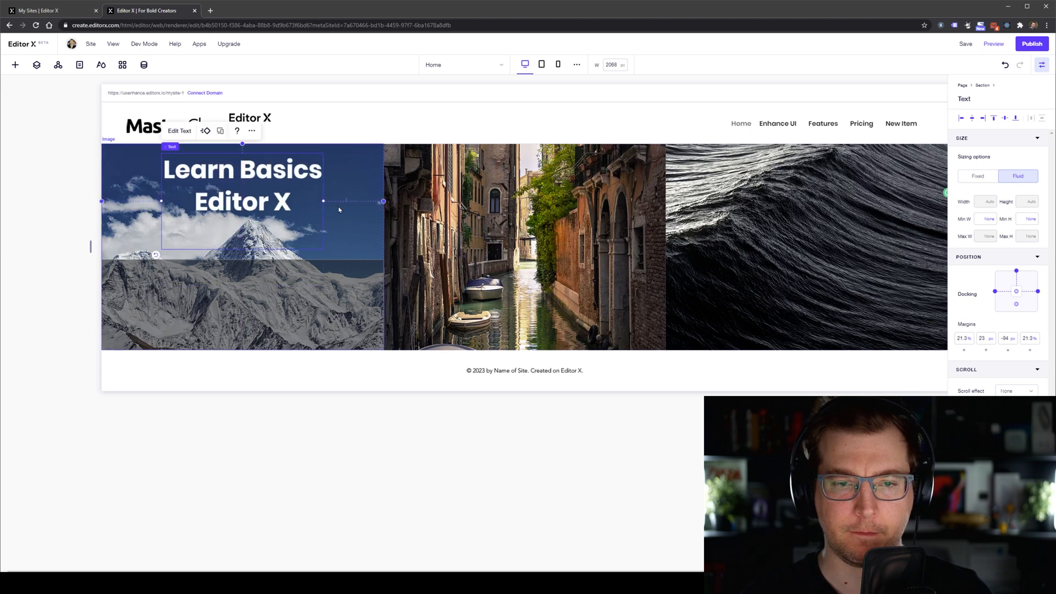
click(1016, 292)
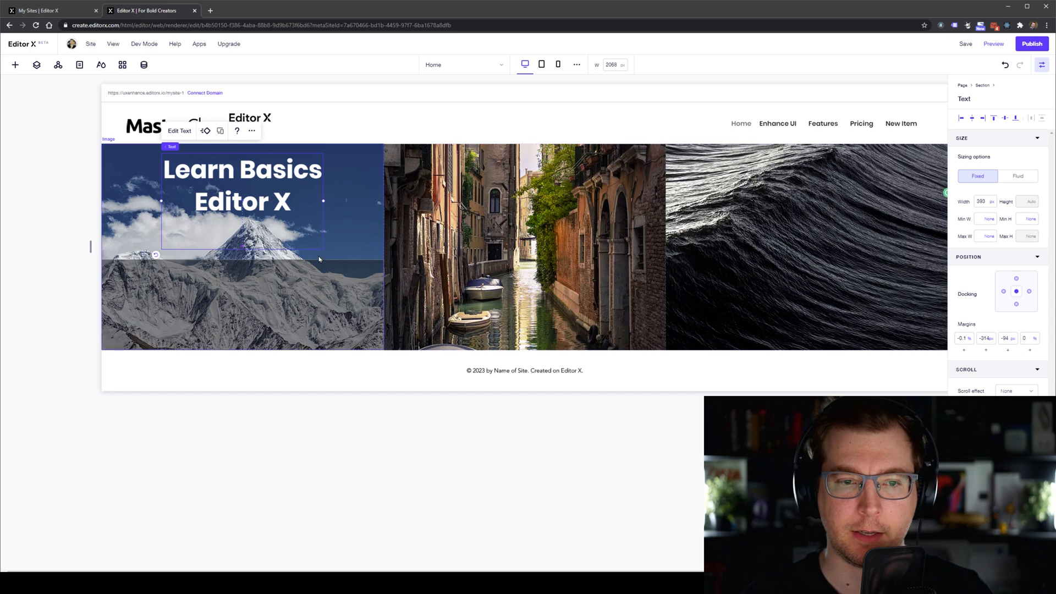
drag(324, 201, 348, 200)
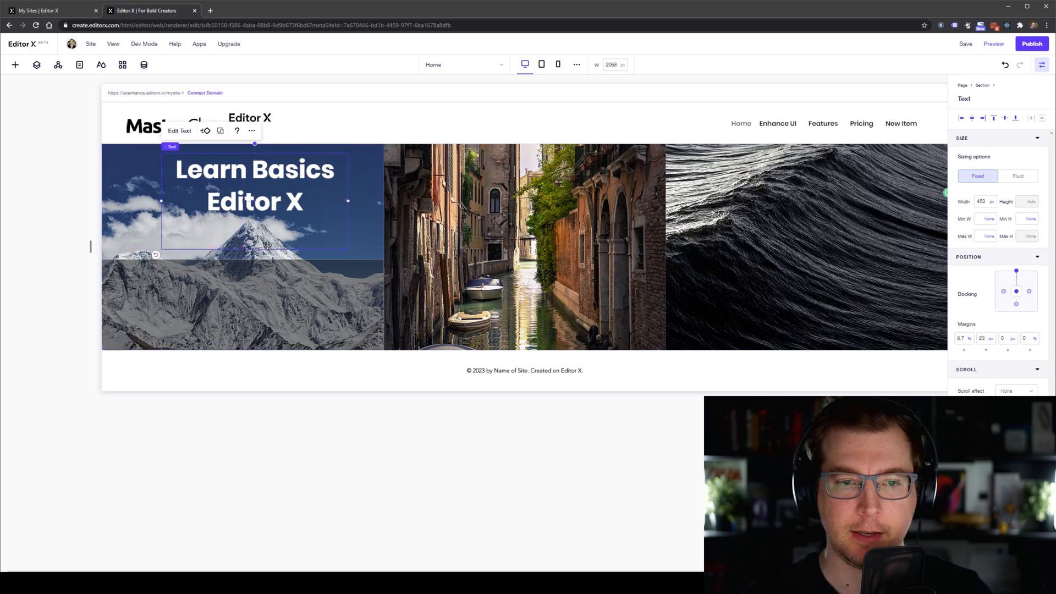
Remove the empty line beneath "Editor X" in the title and leave the image crop unchanged.
double_click(255, 241)
click(275, 230)
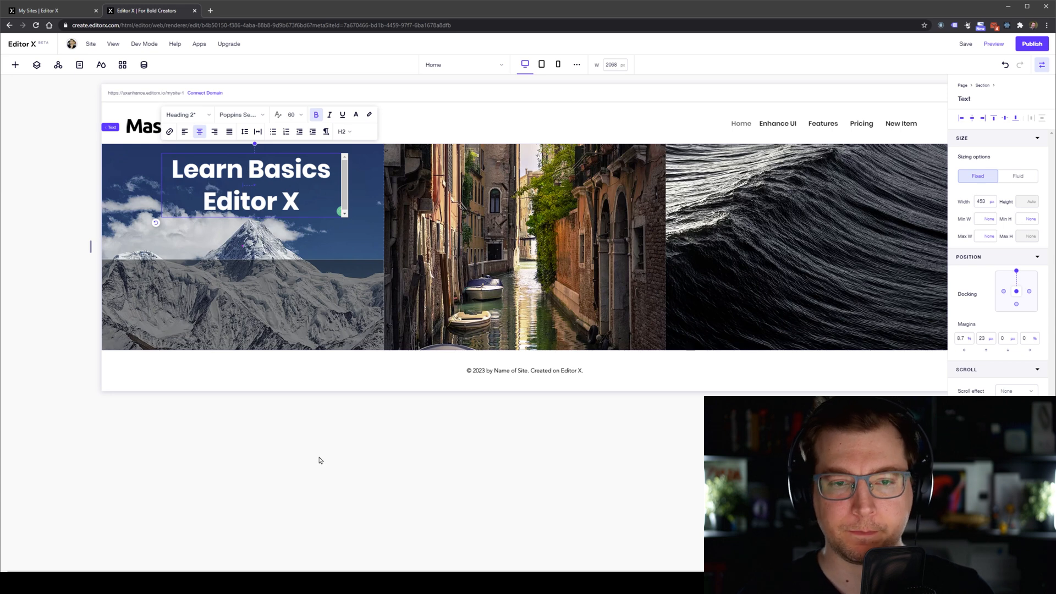
double_click(258, 262)
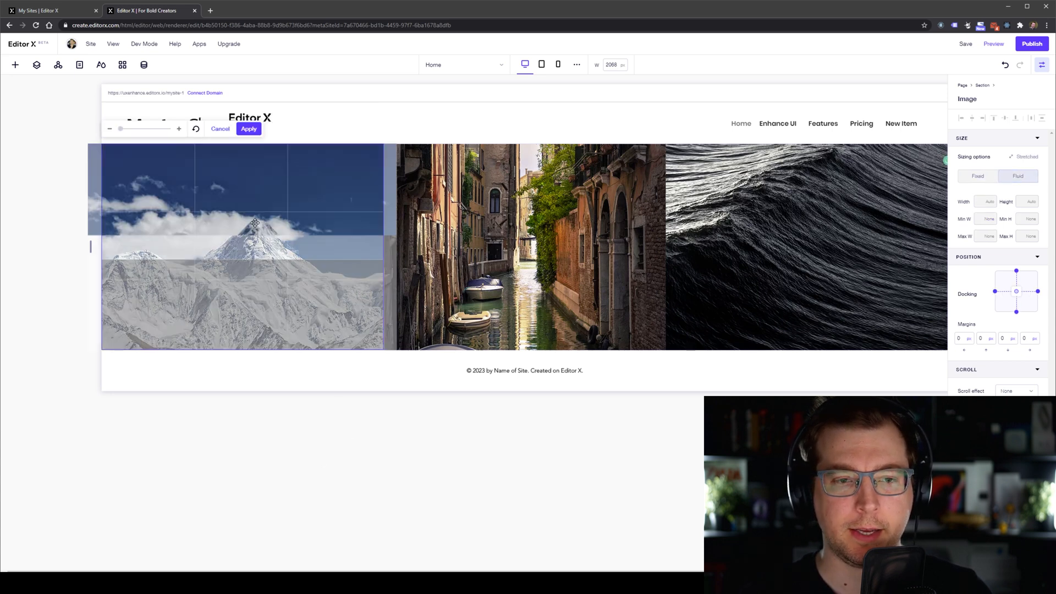
key(Escape)
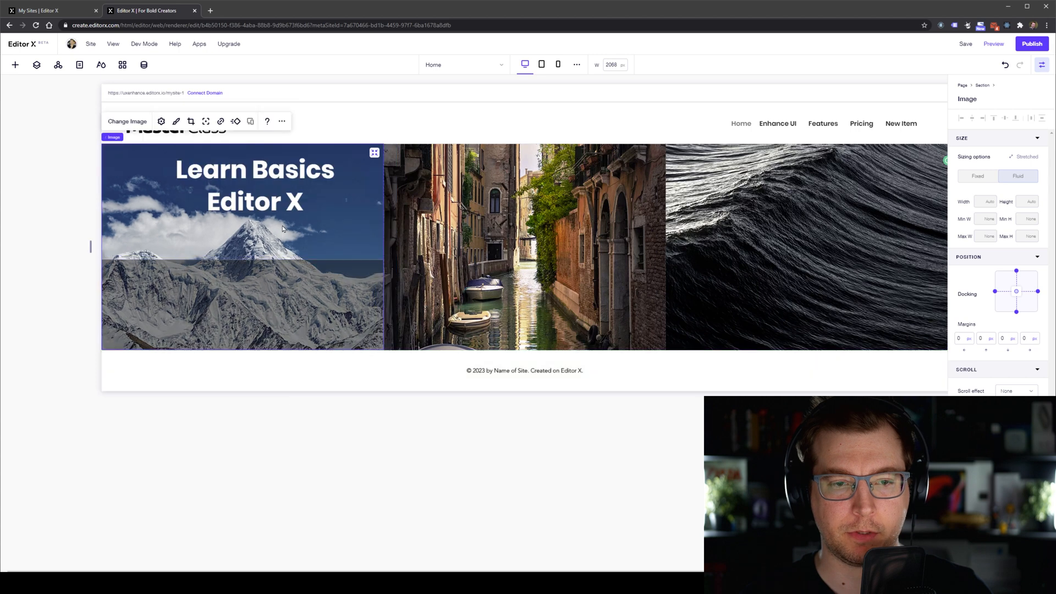
Move the title back into the container and stretch its box to nearly the container's full width.
click(271, 298)
drag(271, 297, 275, 298)
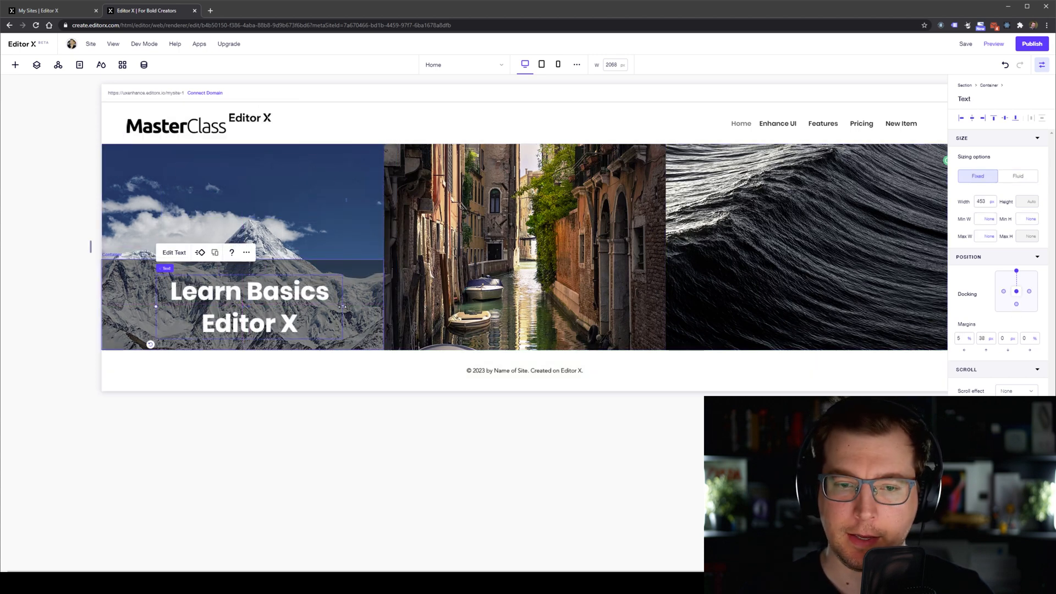
drag(343, 308, 383, 306)
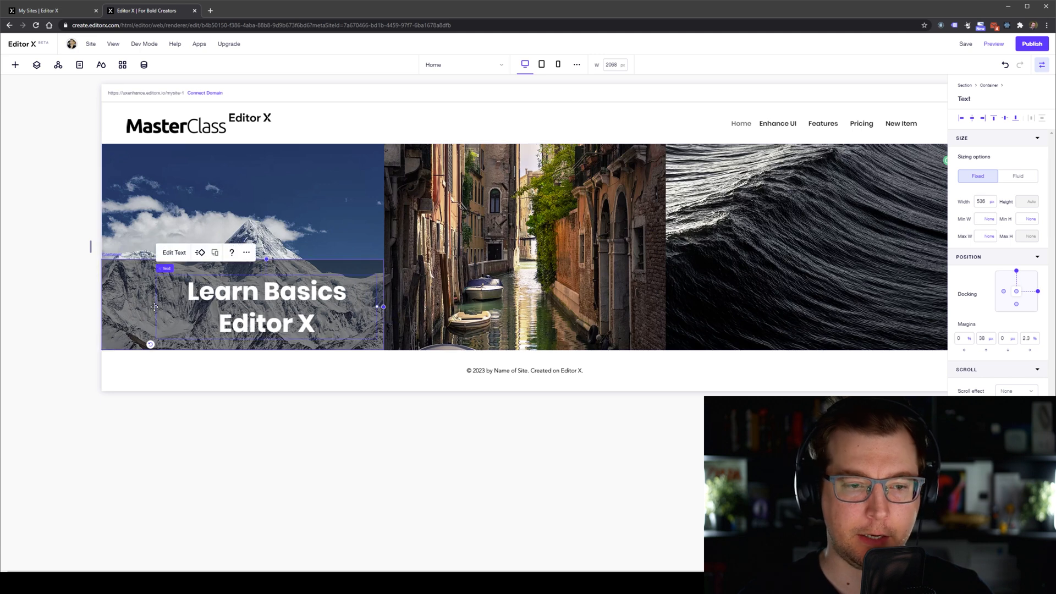
drag(156, 307, 109, 306)
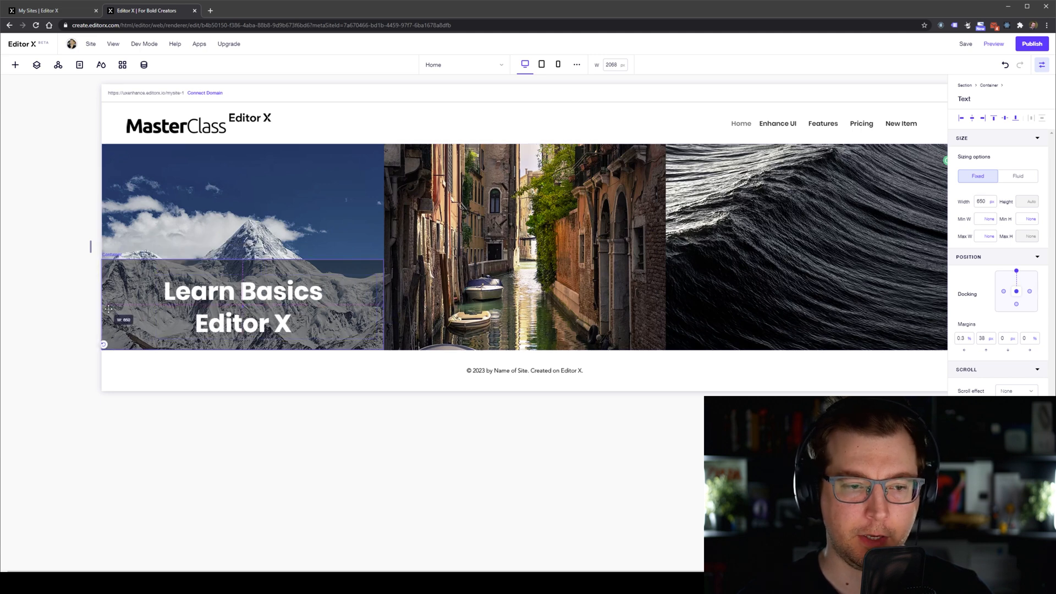
Dock the title to the container's left, right and bottom, and widen the canvas to 2122 px.
click(1029, 292)
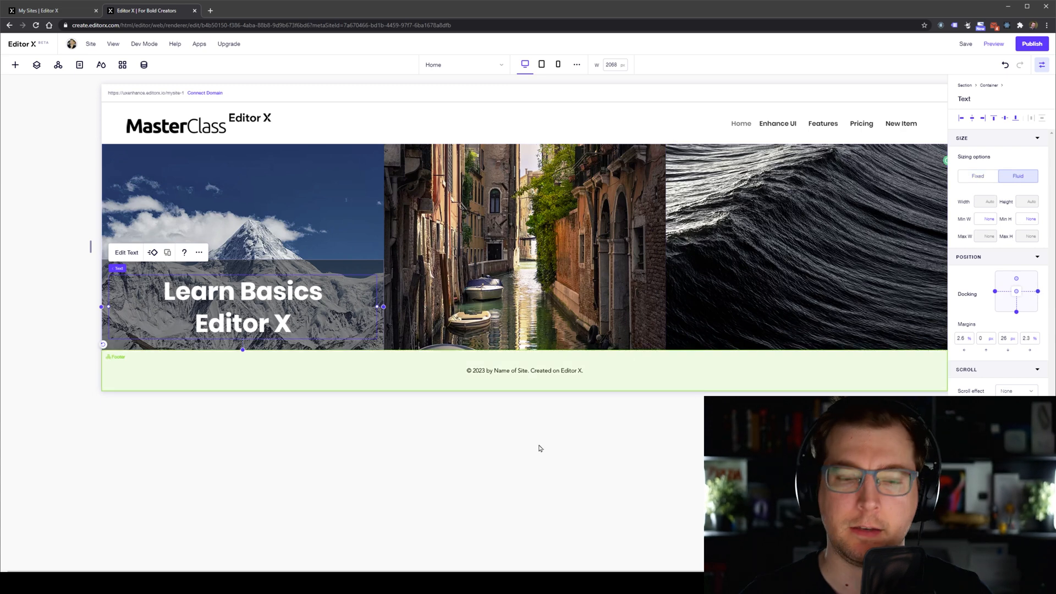
drag(93, 254, 59, 261)
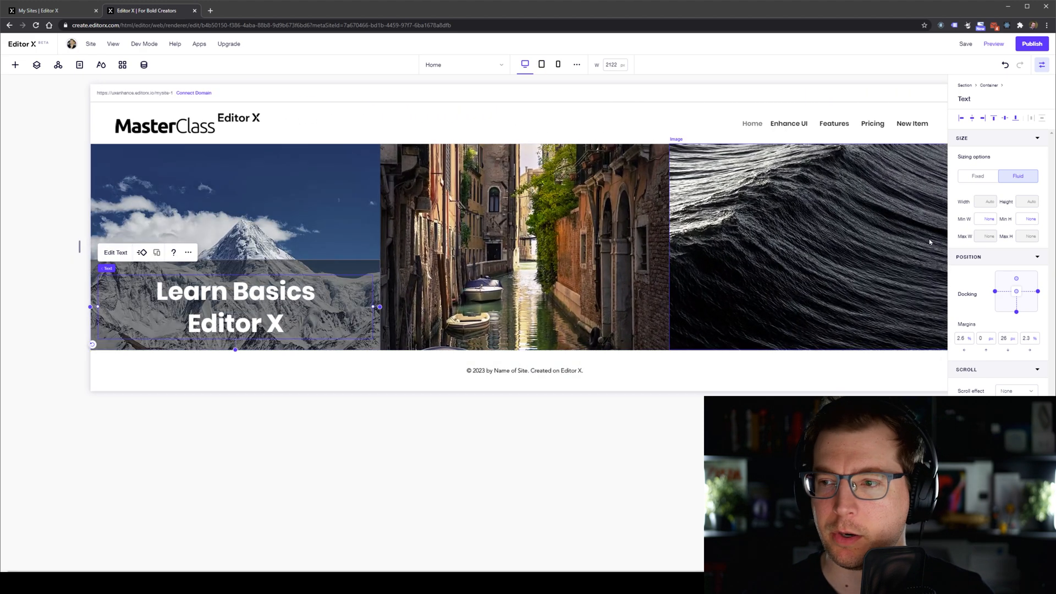
Remove the bold formatting from both lines of the title and set their font size to 48.
double_click(270, 324)
drag(271, 323, 176, 321)
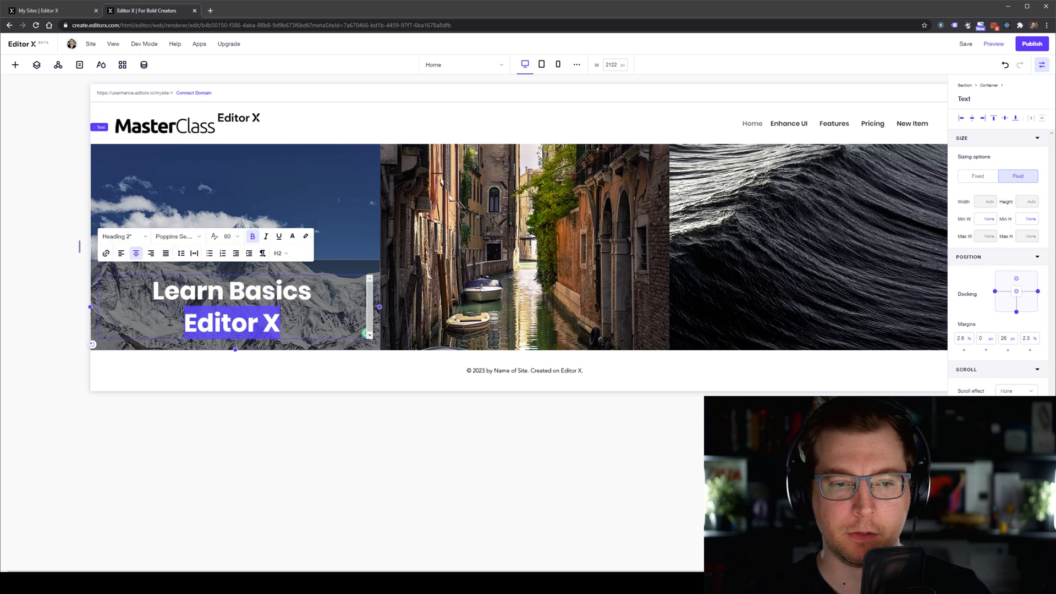
click(261, 253)
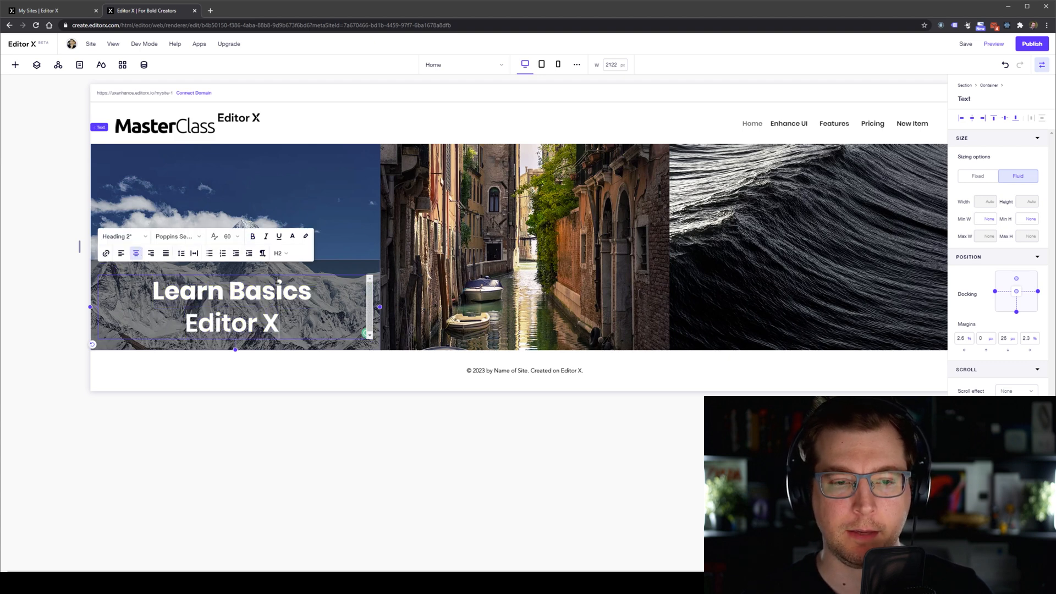
drag(313, 297, 177, 298)
drag(280, 326, 173, 271)
click(252, 238)
click(233, 237)
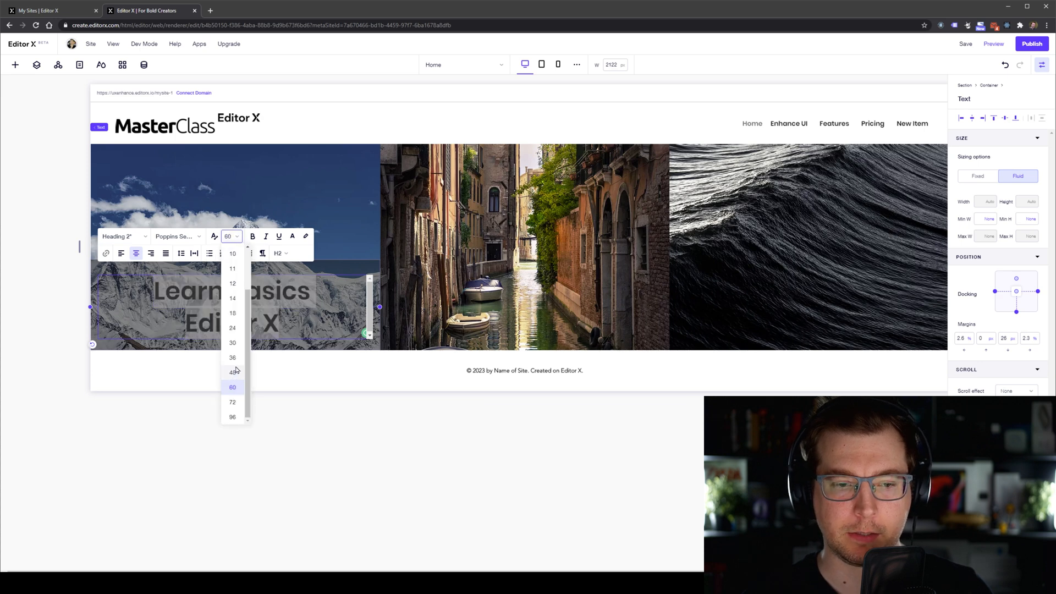
click(236, 376)
click(343, 268)
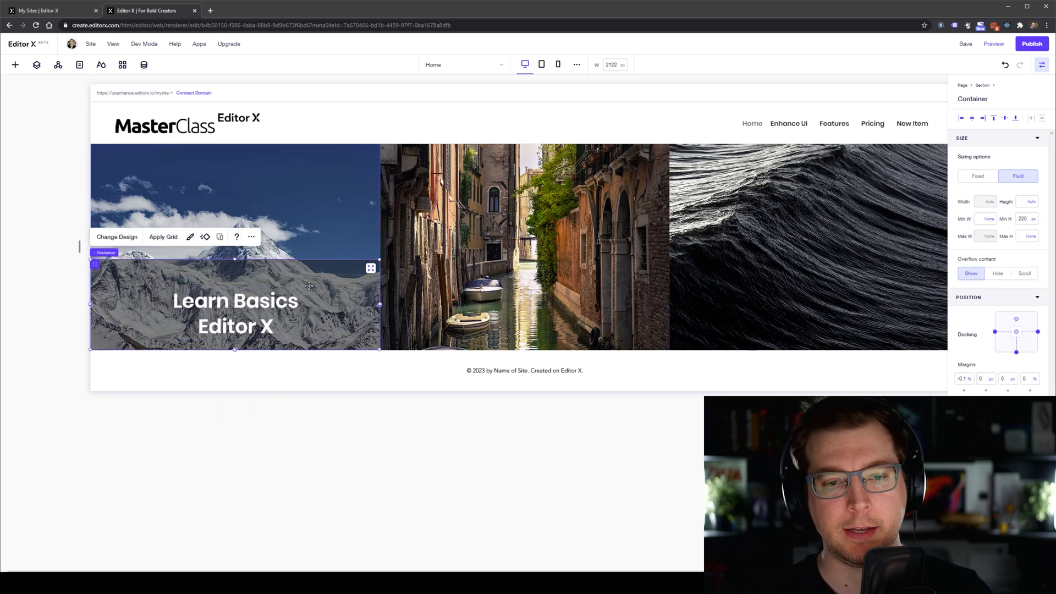
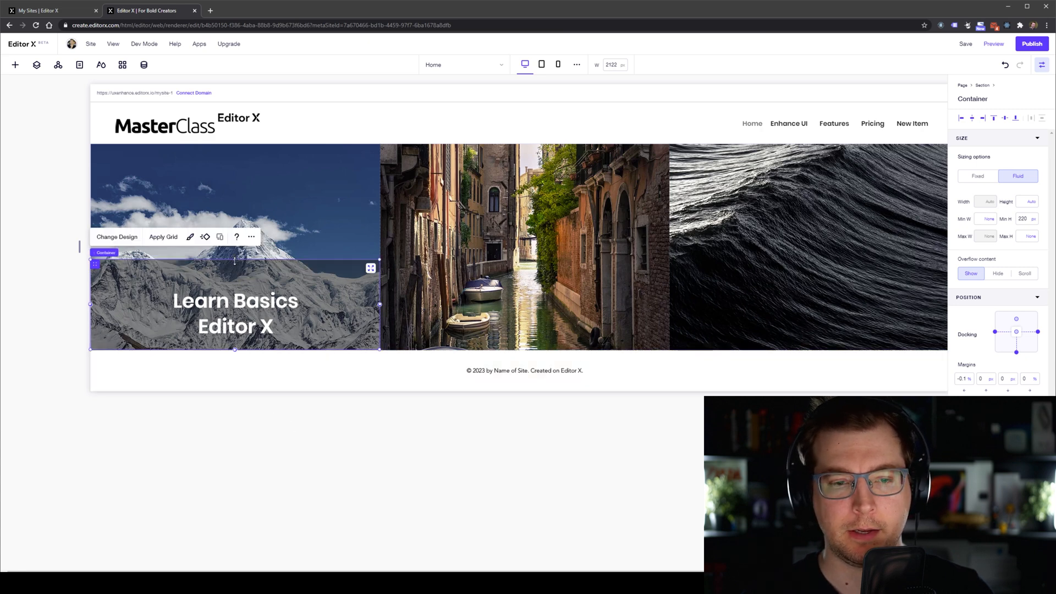
Set the overlay container's minimum height to 200 px and move the title slightly up inside it.
click(209, 300)
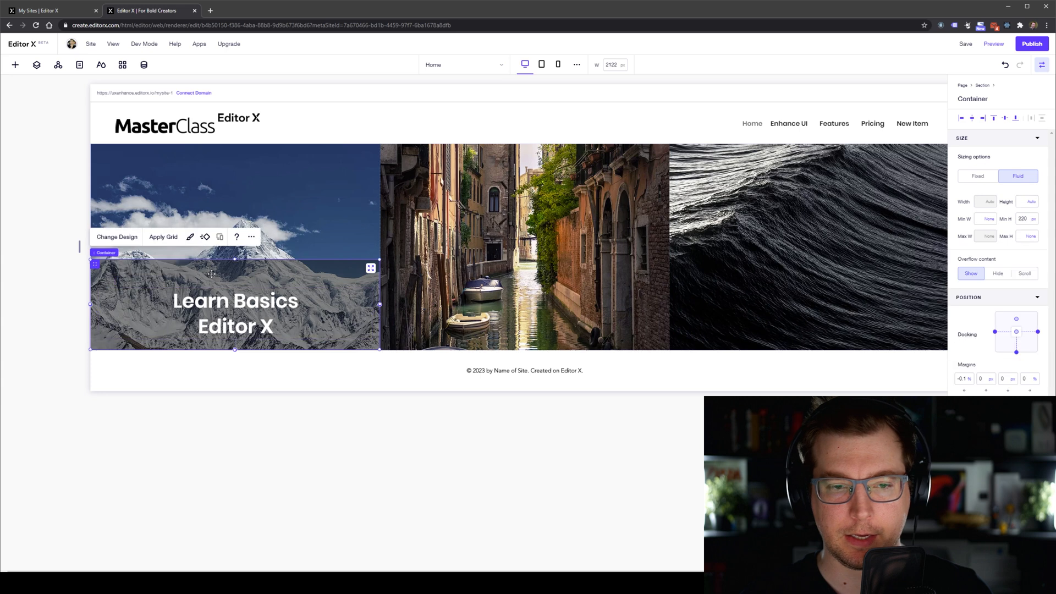
click(265, 273)
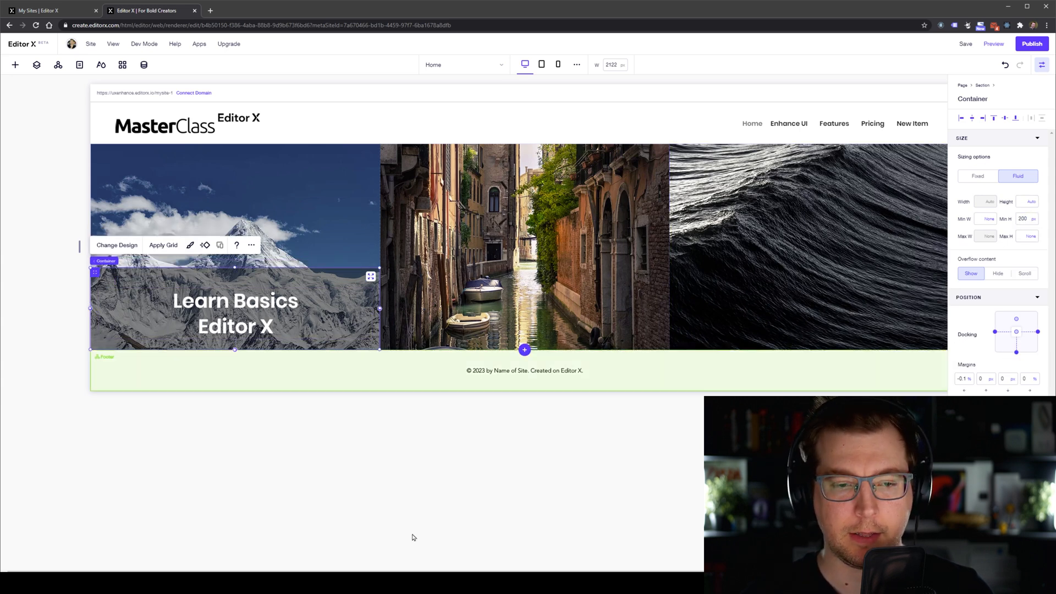
click(246, 306)
drag(246, 306, 247, 301)
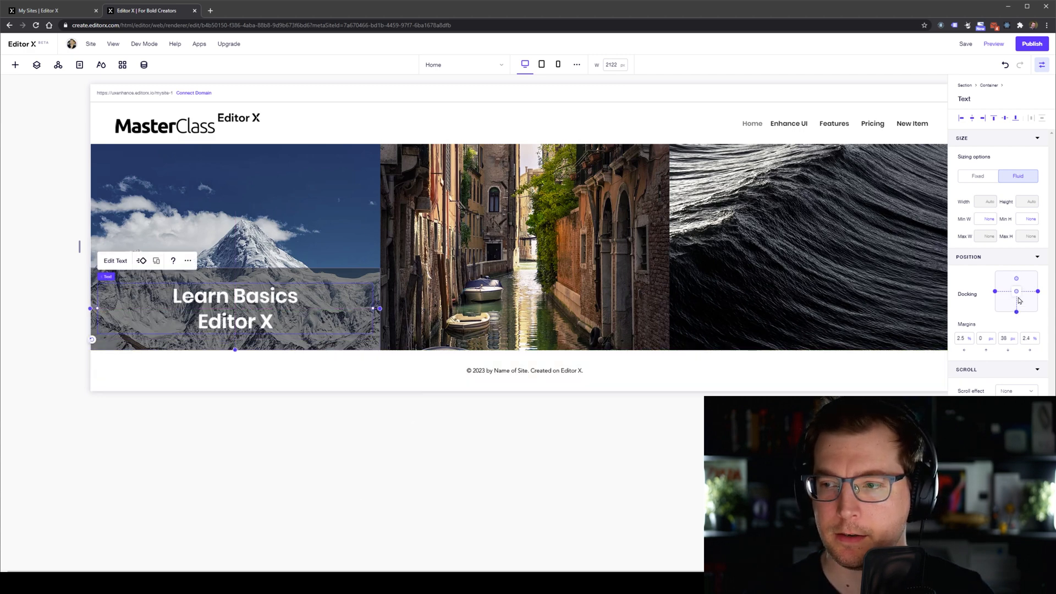
Reset the title's docking at a canvas width of 2070 px, docking it to the container's left, right and bottom.
click(995, 292)
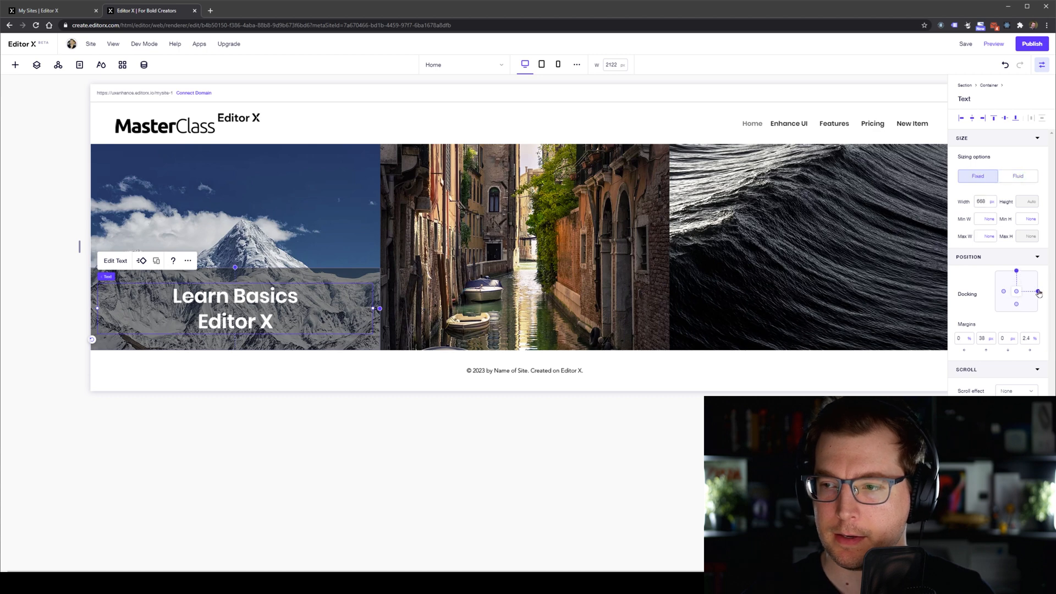
click(1017, 271)
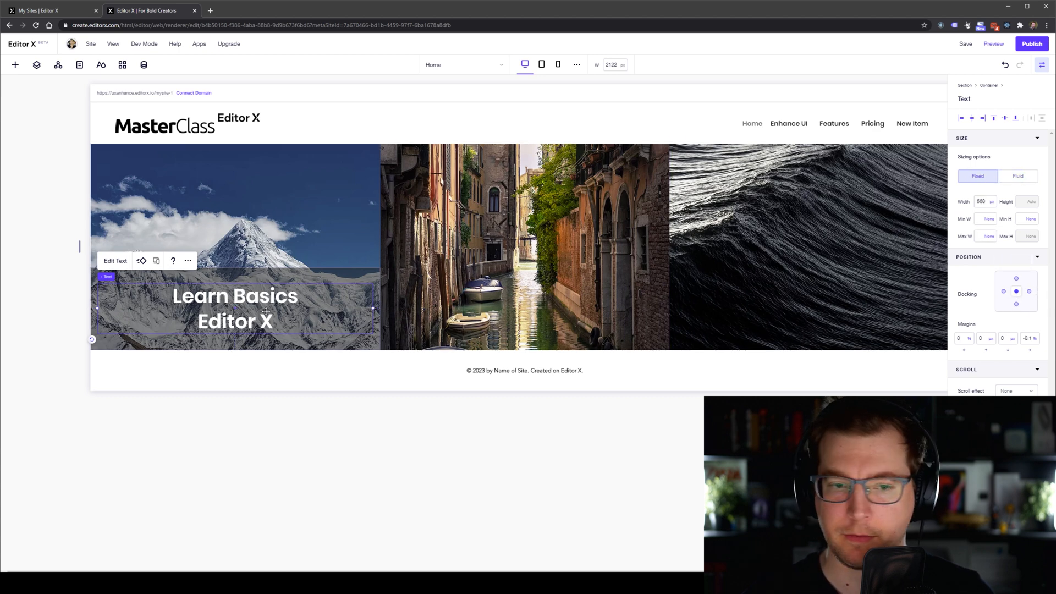
drag(80, 247, 91, 268)
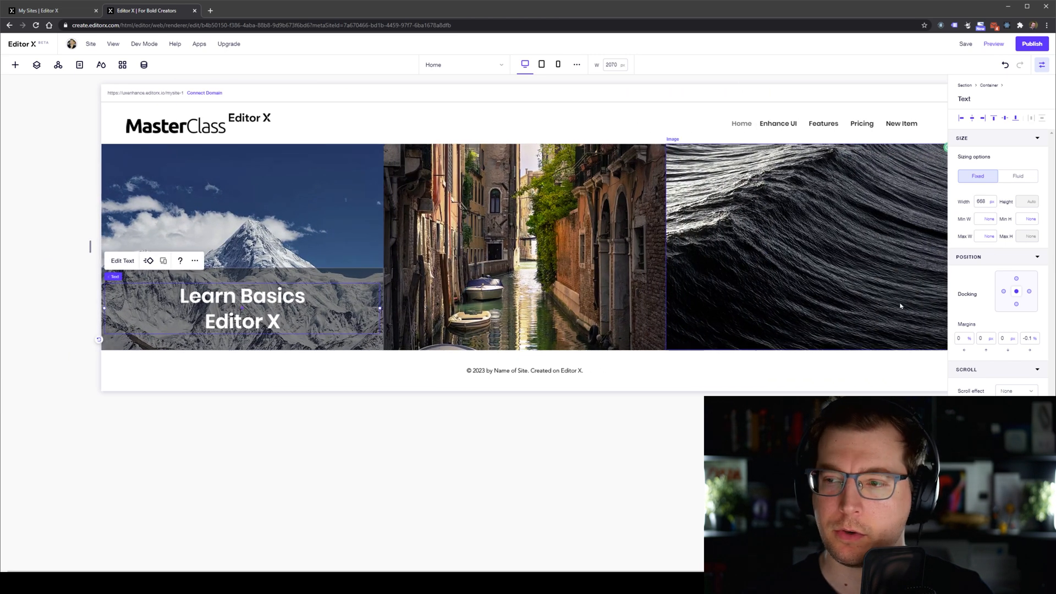
click(1005, 292)
click(1030, 292)
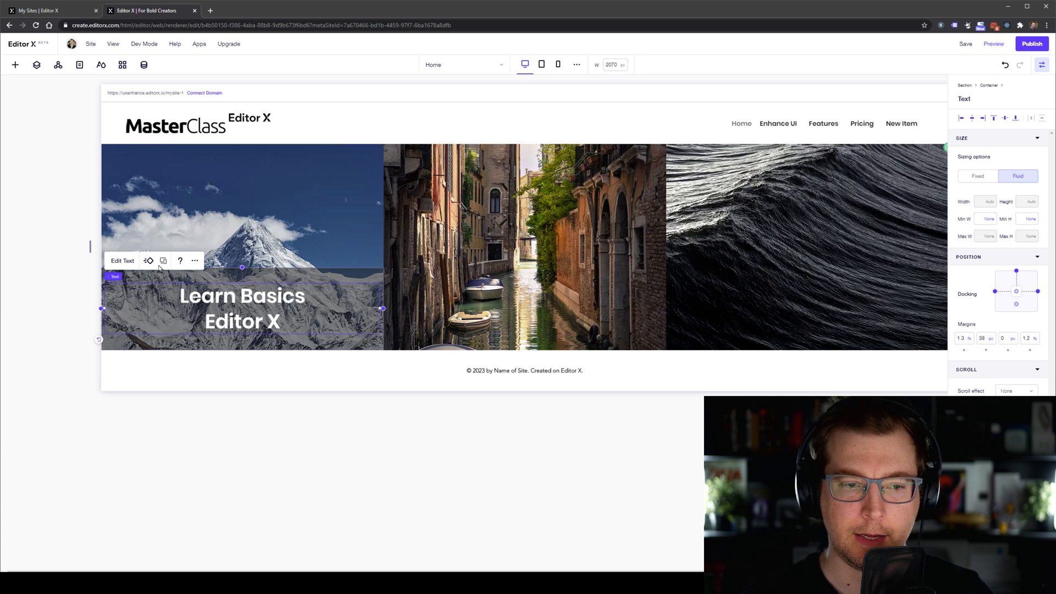
click(1016, 305)
Narrow the canvas to the tablet breakpoint at 820 px and set the overlay container's width to 100%.
drag(91, 247, 353, 251)
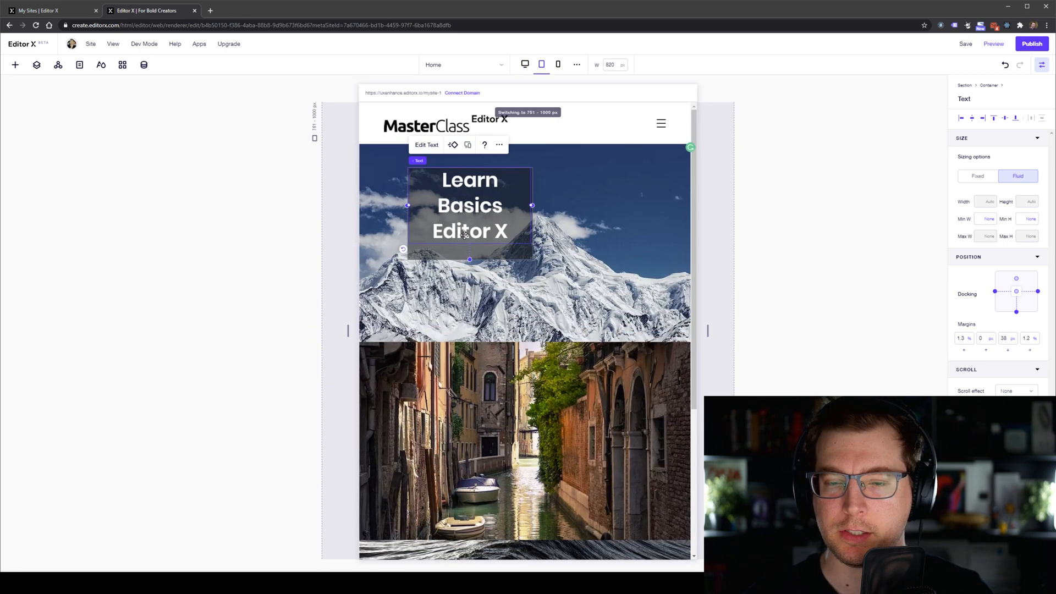
click(514, 254)
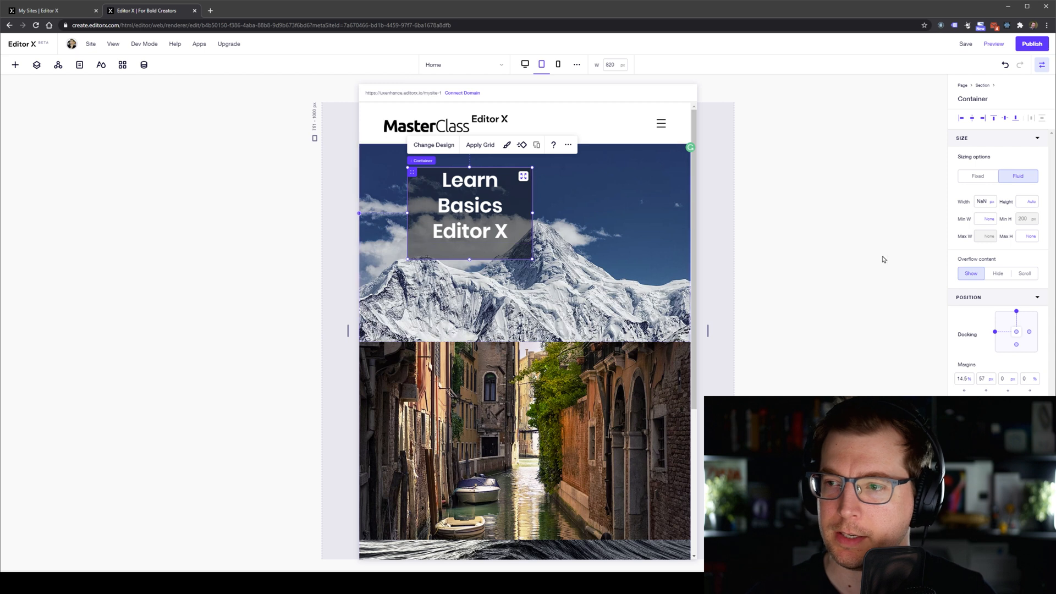
click(993, 203)
click(959, 177)
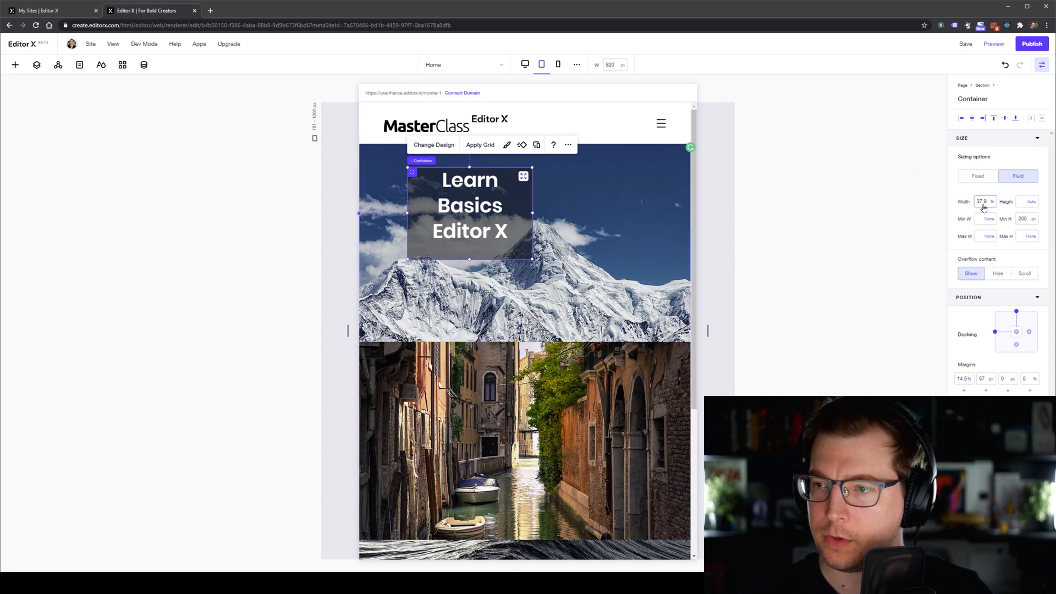
click(982, 203)
text(100)
key(Return)
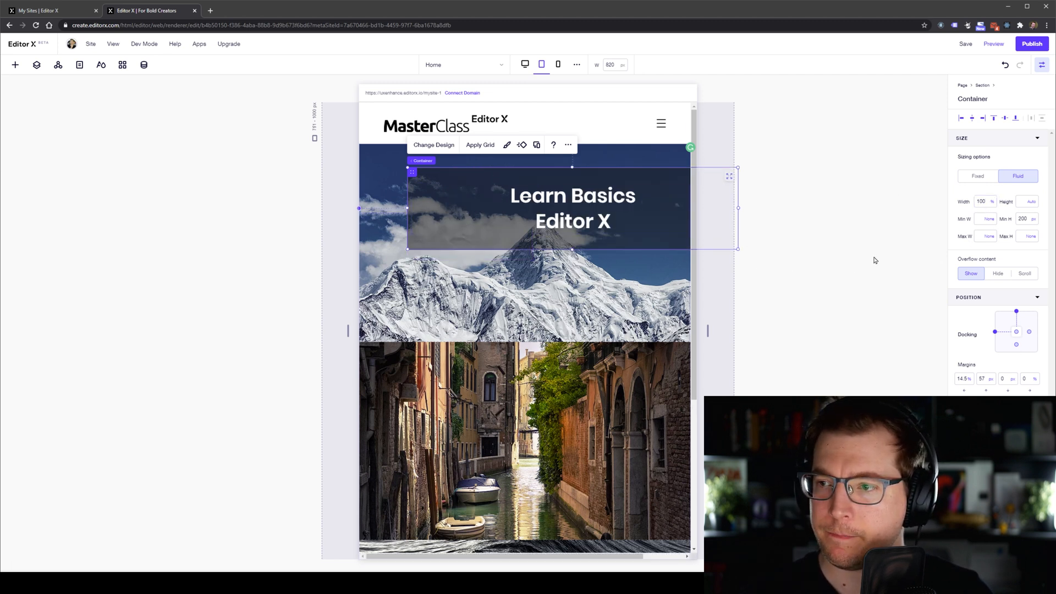
Place the tablet overlay container along the mountain image's bottom edge and dock it to the left, right and bottom.
drag(584, 218, 536, 266)
key(ctrl+z)
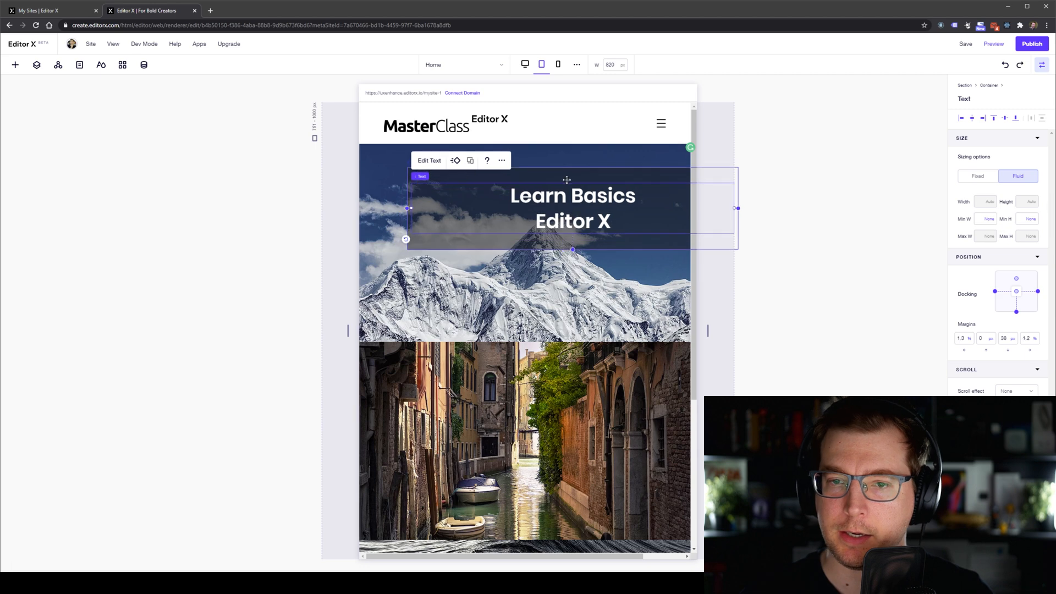
drag(595, 179, 546, 271)
click(1017, 344)
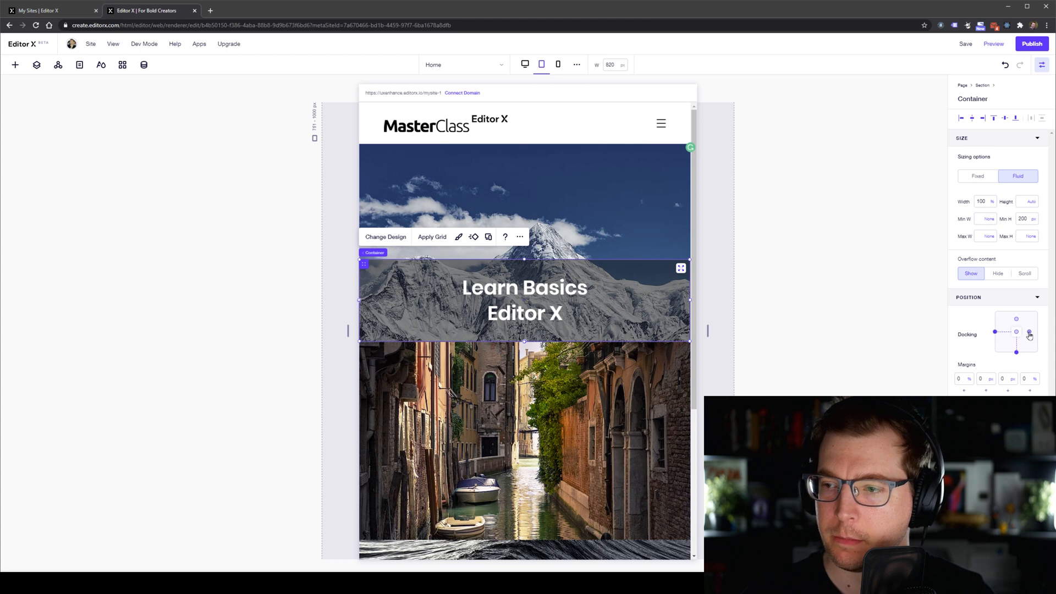
drag(352, 330, 148, 316)
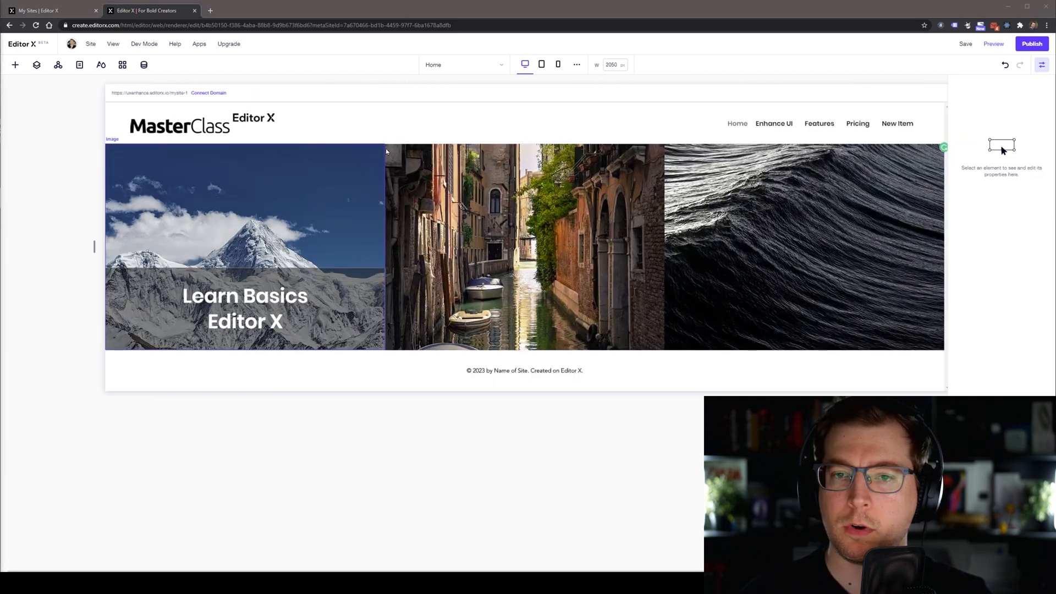
Set the "Learn Basics Editor X" title's font size to 30 in the mobile breakpoint.
click(542, 65)
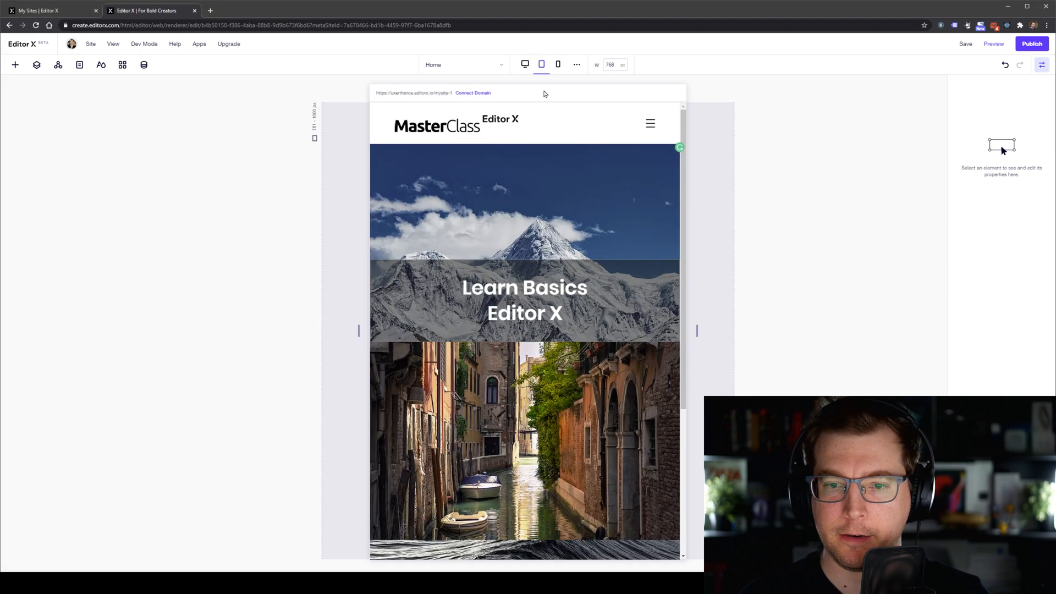
click(558, 64)
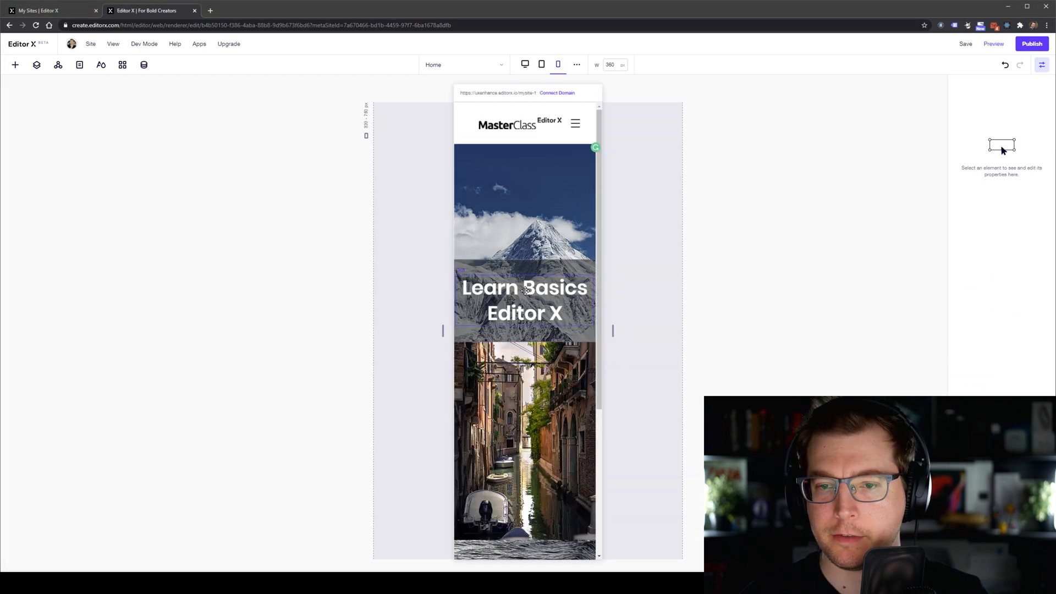
click(520, 286)
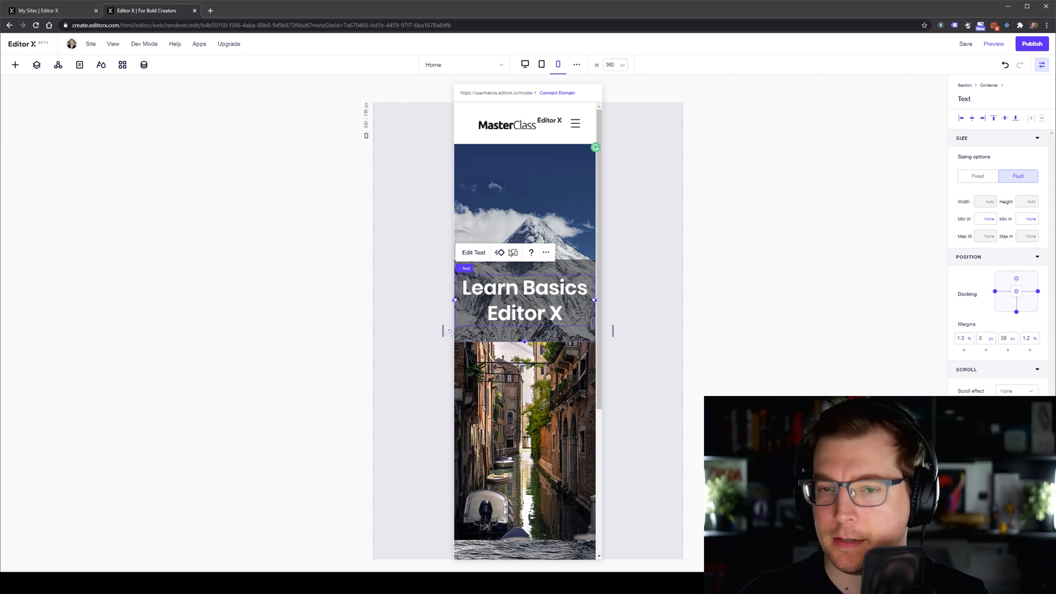
click(475, 257)
click(585, 238)
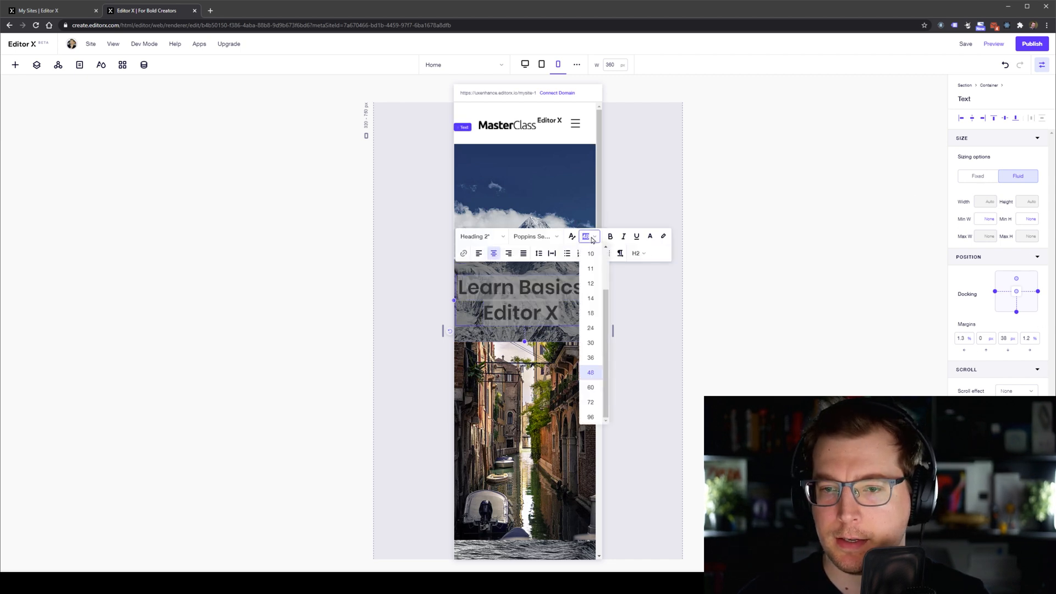
click(595, 339)
click(677, 308)
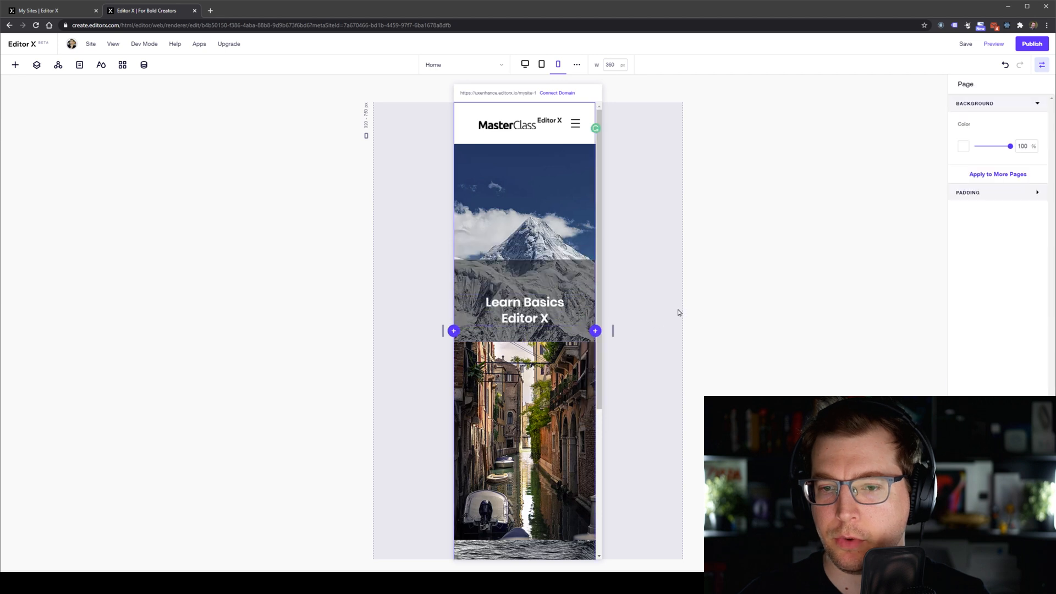
Set the overlay container's minimum height to 160 px in the mobile breakpoint.
click(499, 285)
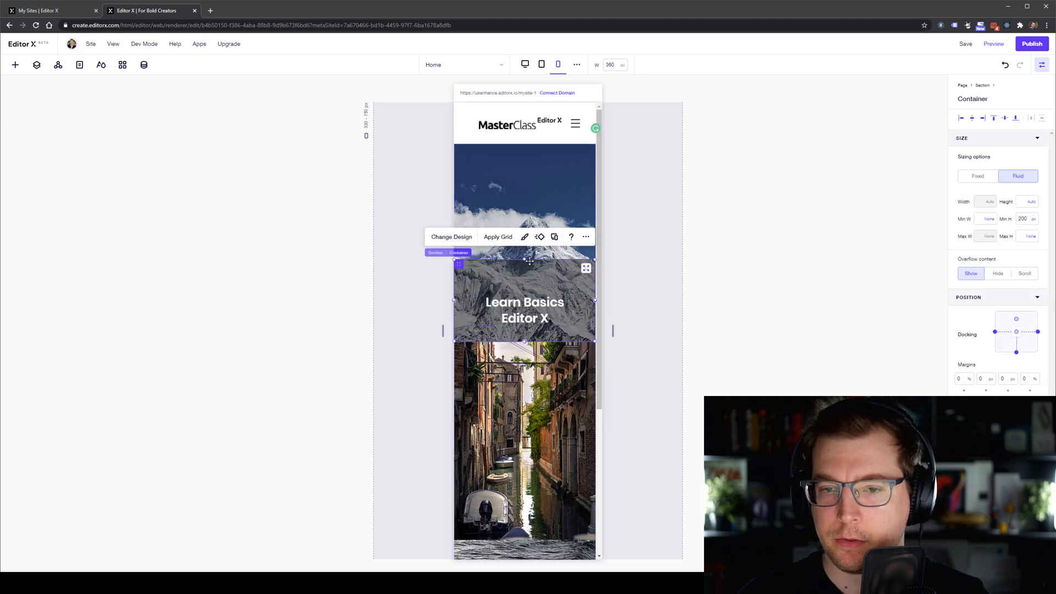
text(180)
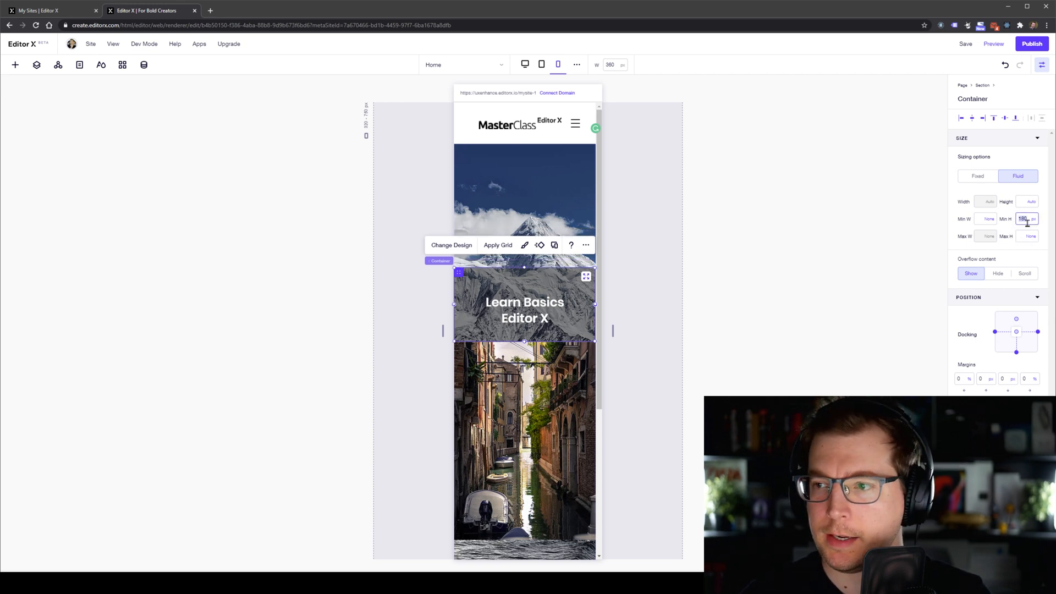
click(741, 225)
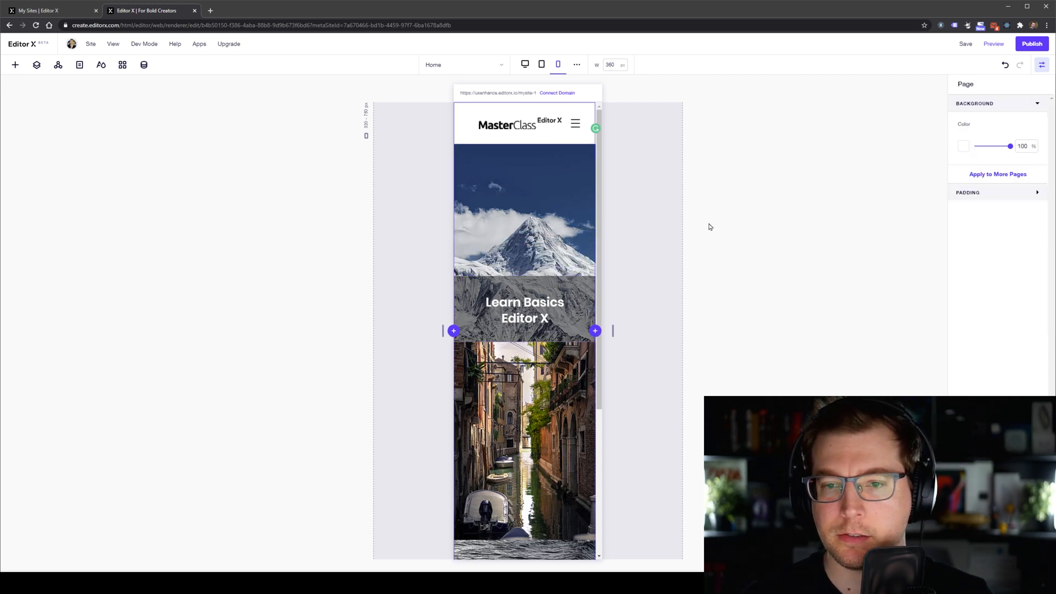
Compare the overlay container and its title across the desktop, tablet and mobile breakpoints.
click(542, 65)
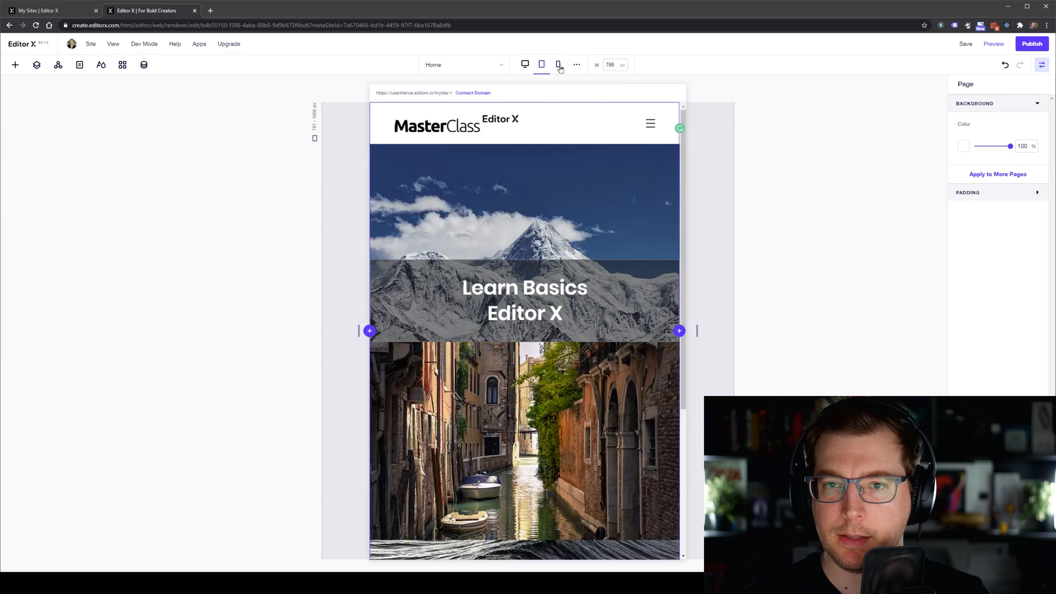
click(525, 65)
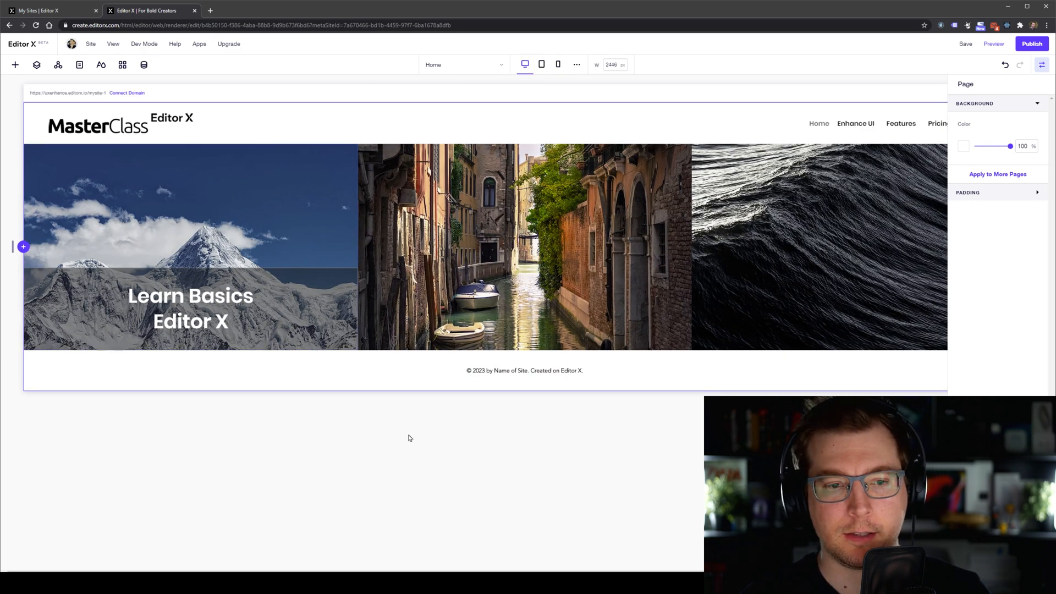
click(306, 277)
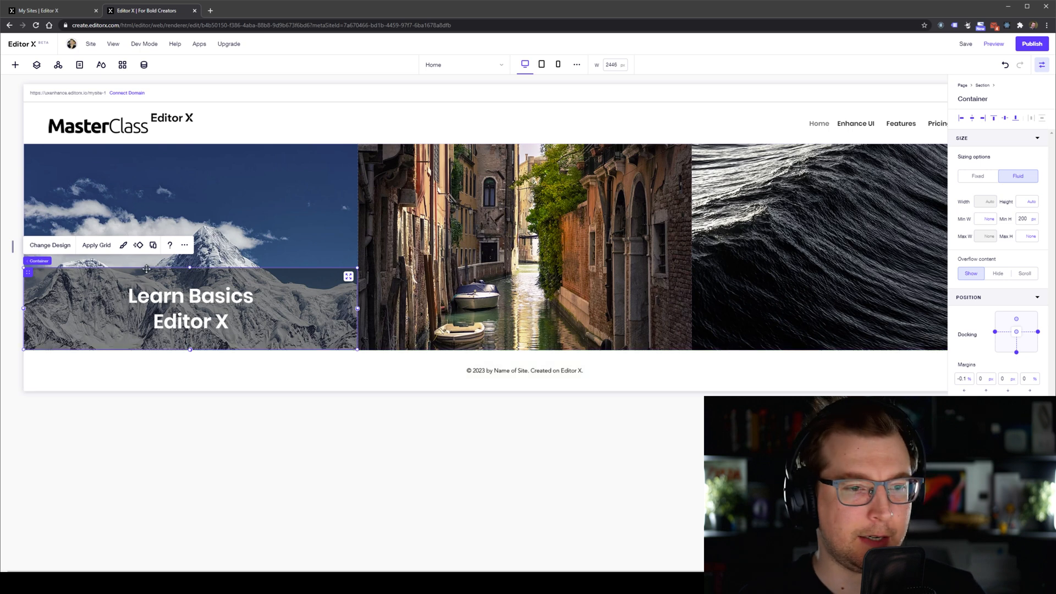
click(538, 66)
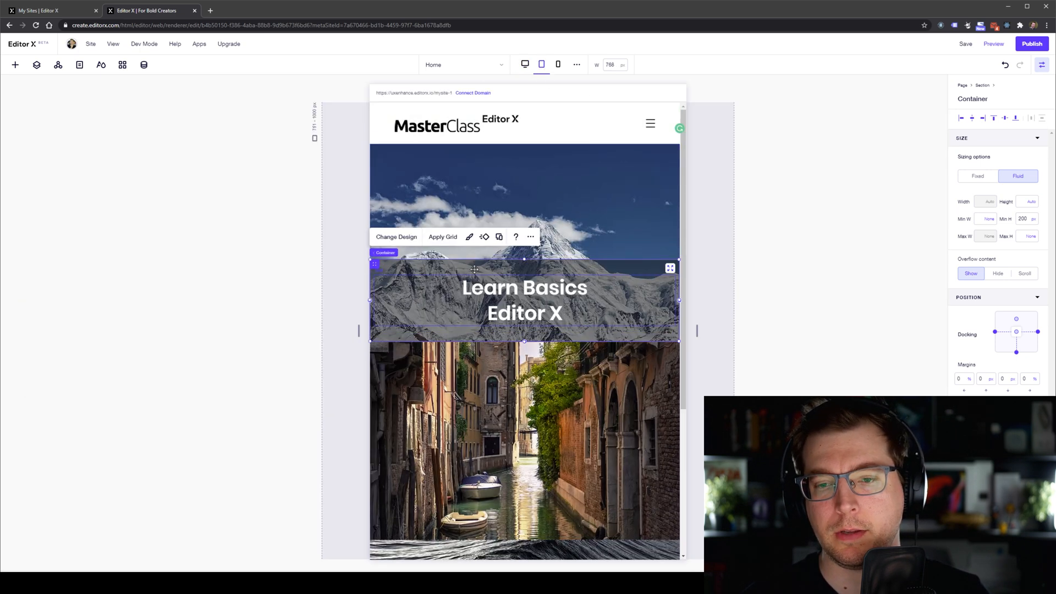
click(558, 66)
click(541, 68)
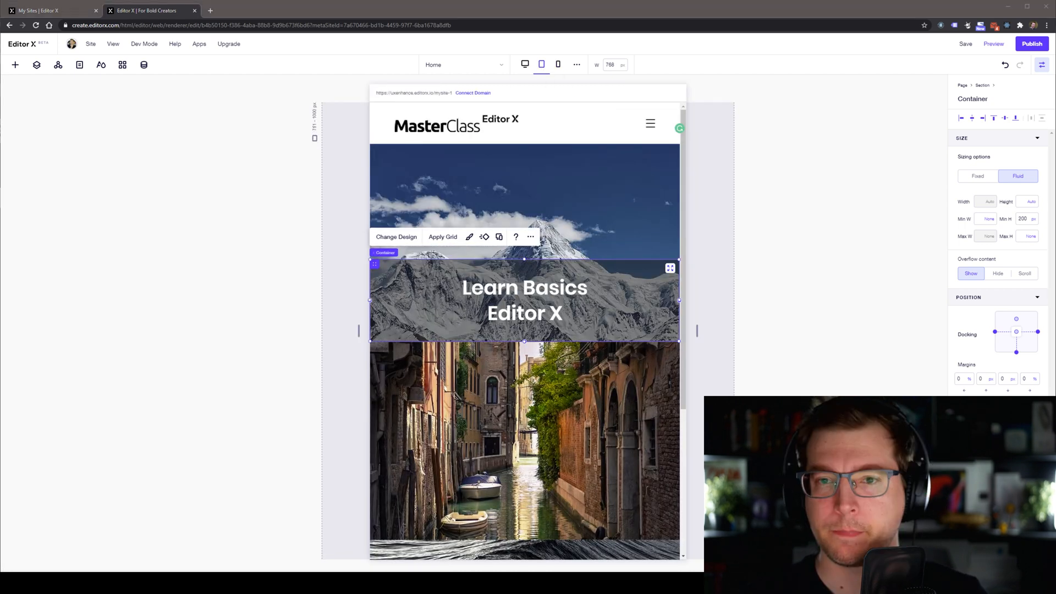
click(557, 64)
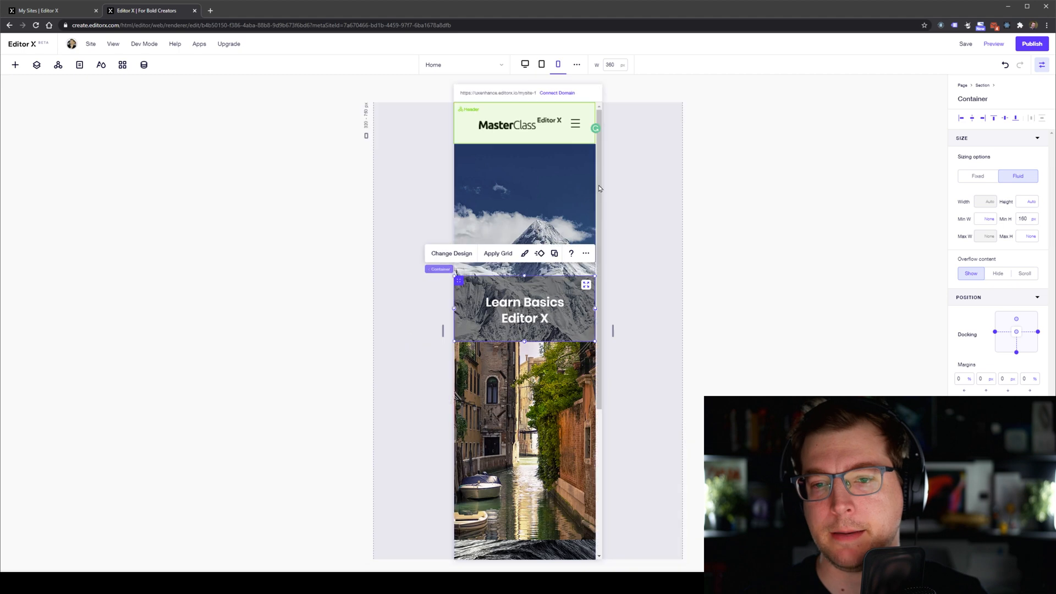
click(537, 304)
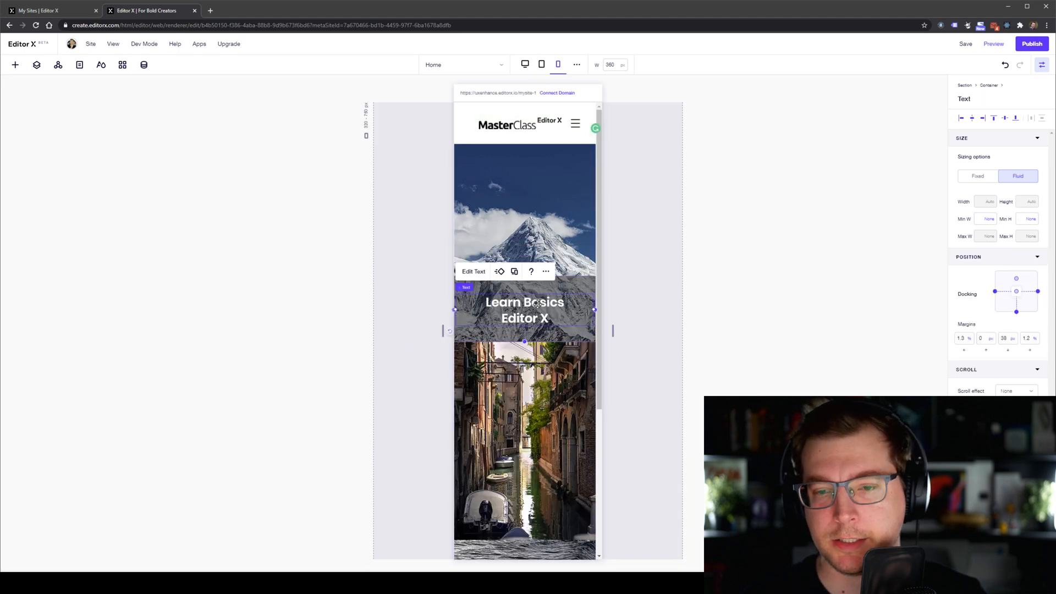
click(542, 67)
click(524, 65)
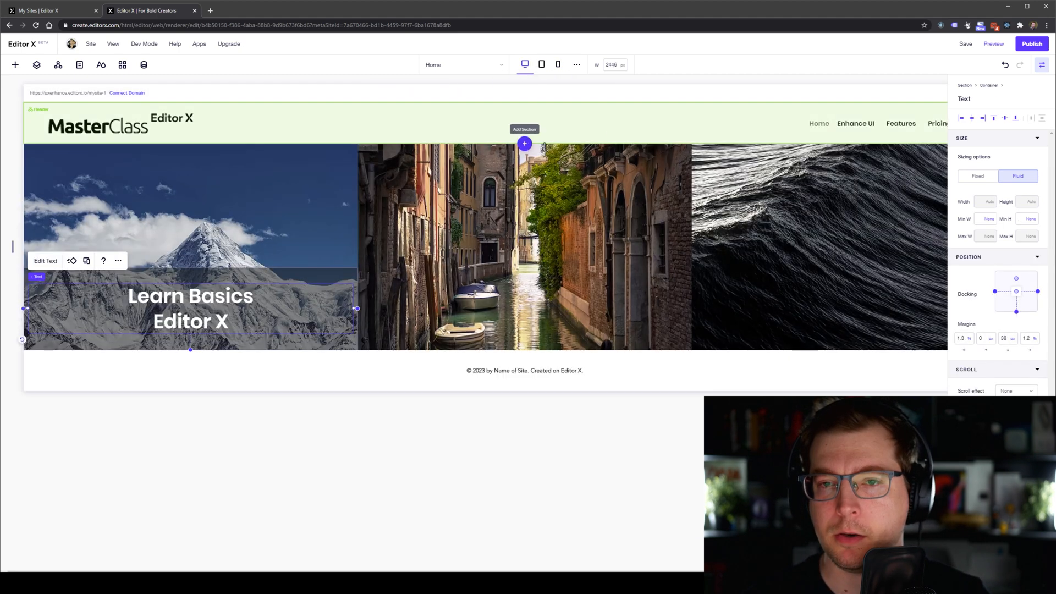
Examine the site's color themes and the purple action color's settings, starting from the overlay container's fill colors.
click(304, 276)
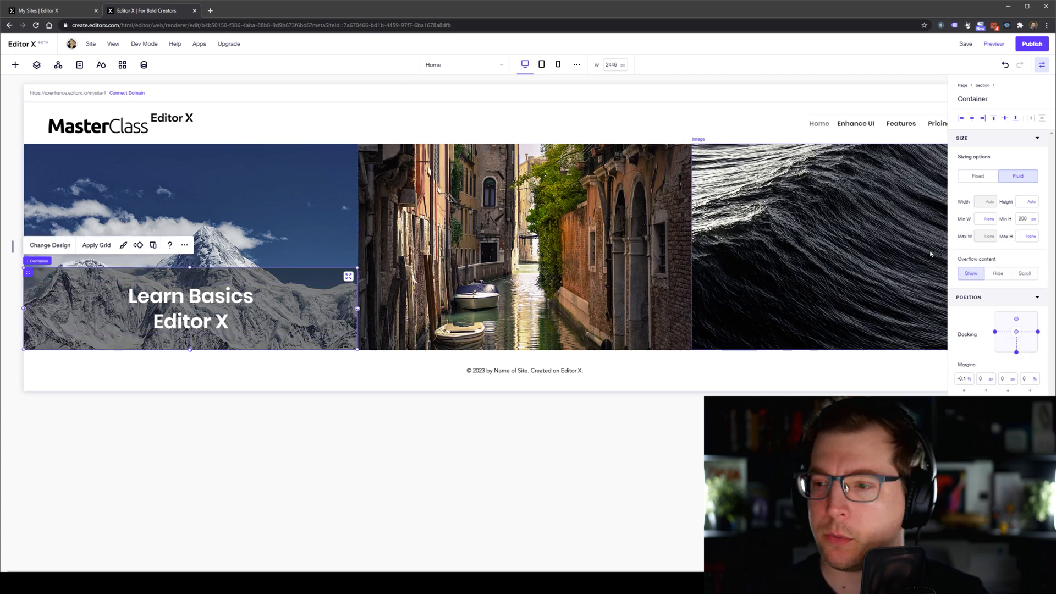
click(49, 246)
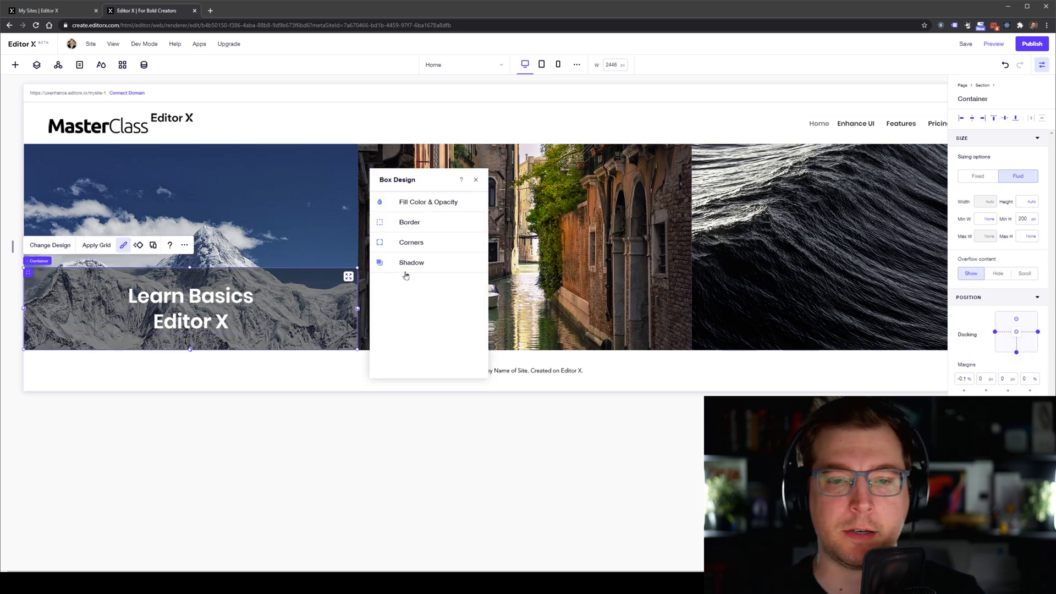
click(427, 204)
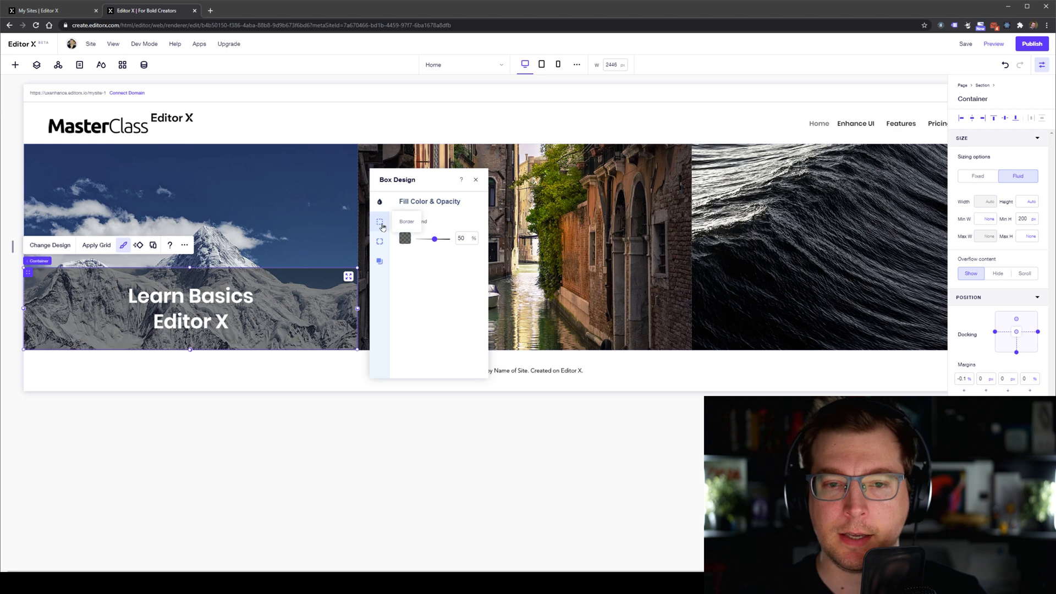
click(405, 237)
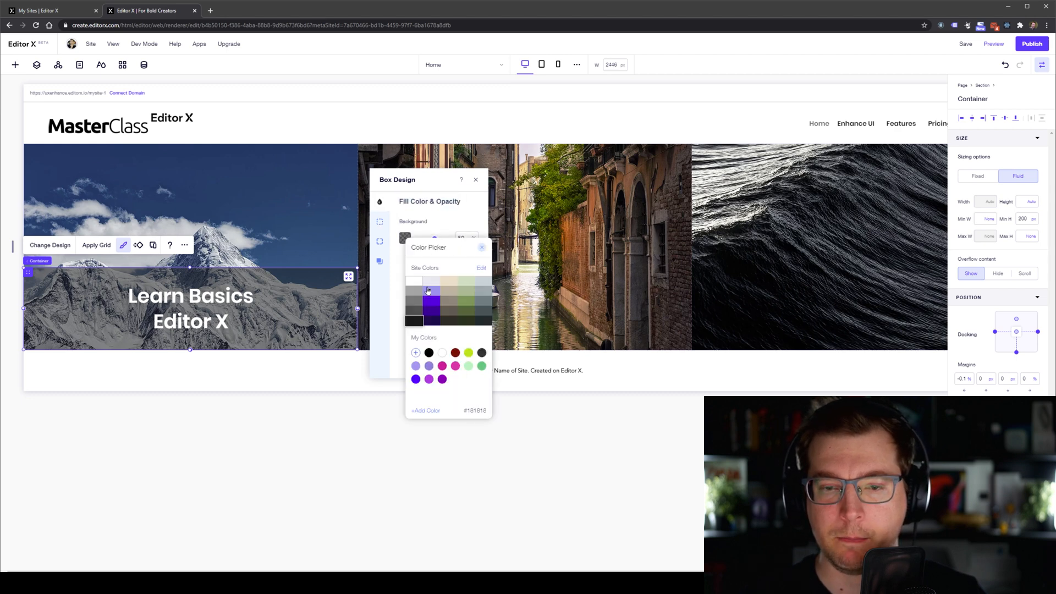
click(481, 268)
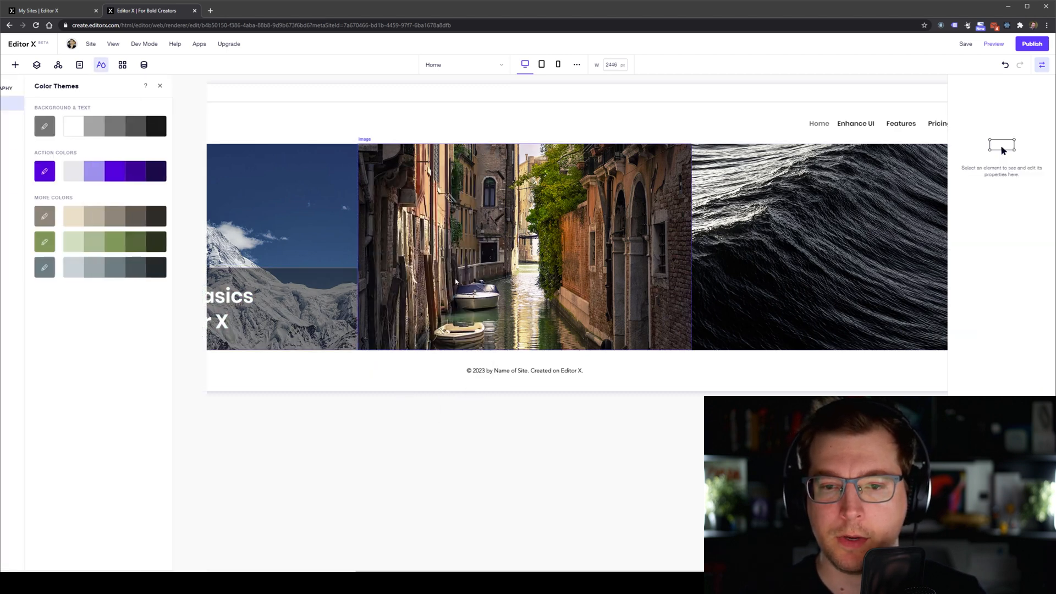
click(147, 174)
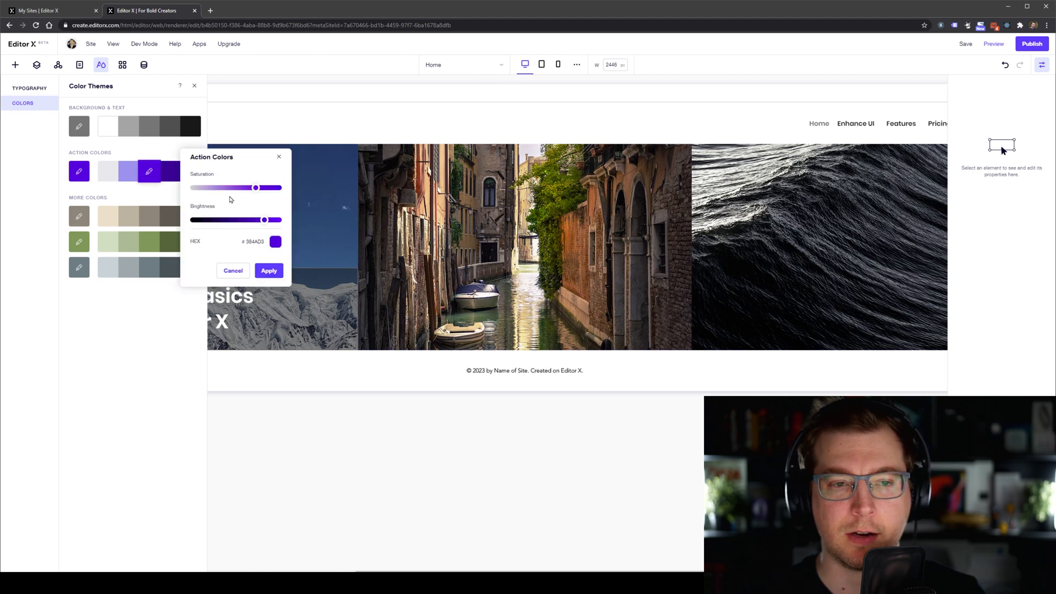
click(232, 270)
click(159, 177)
click(268, 269)
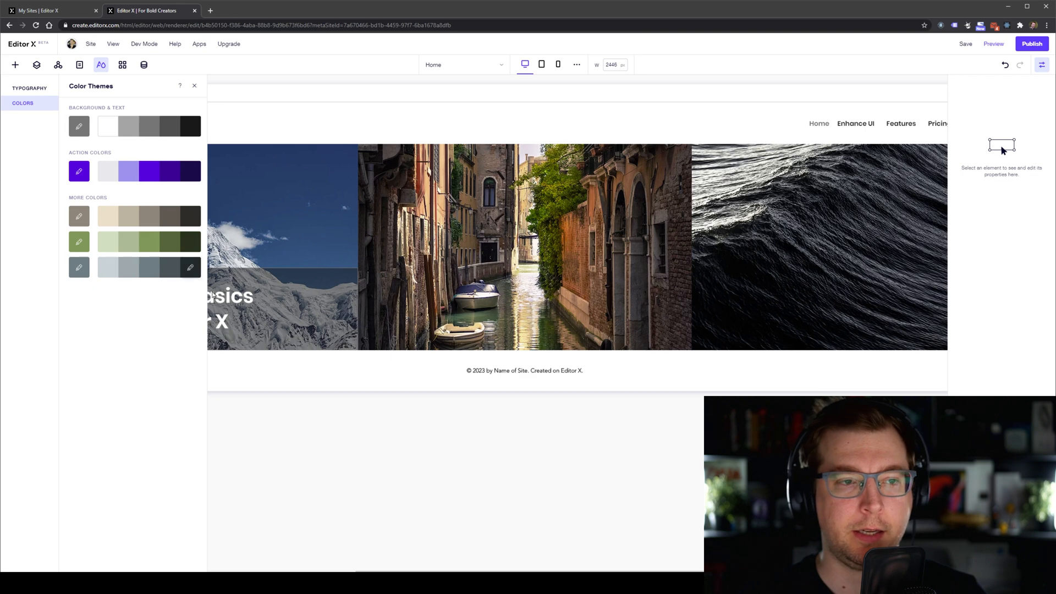
click(297, 275)
click(114, 140)
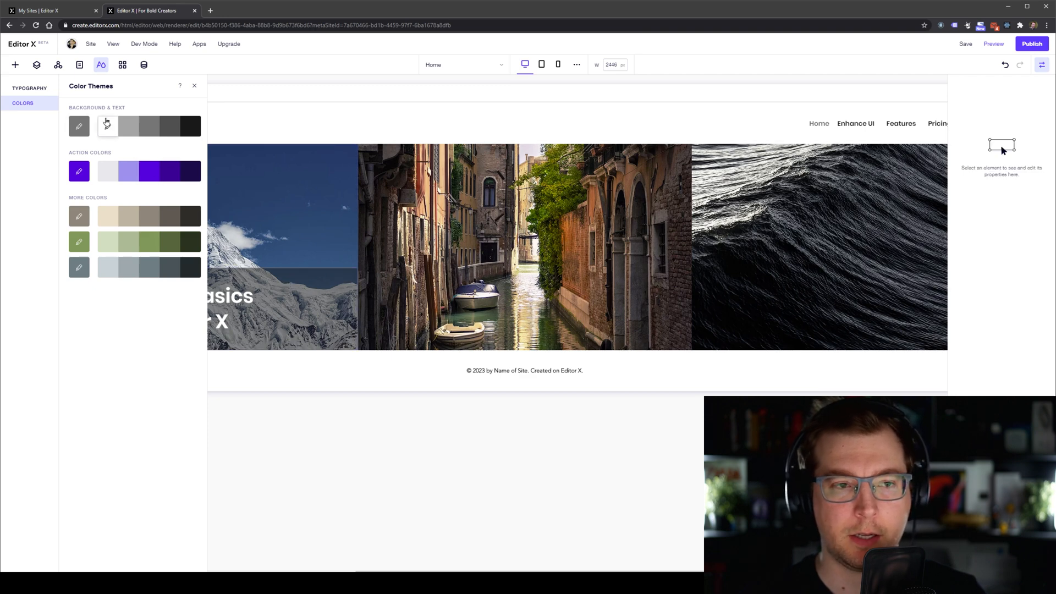
click(193, 87)
Set the overlay container's fill to the purple action color in the desktop breakpoint and check it on tablet and mobile.
click(301, 278)
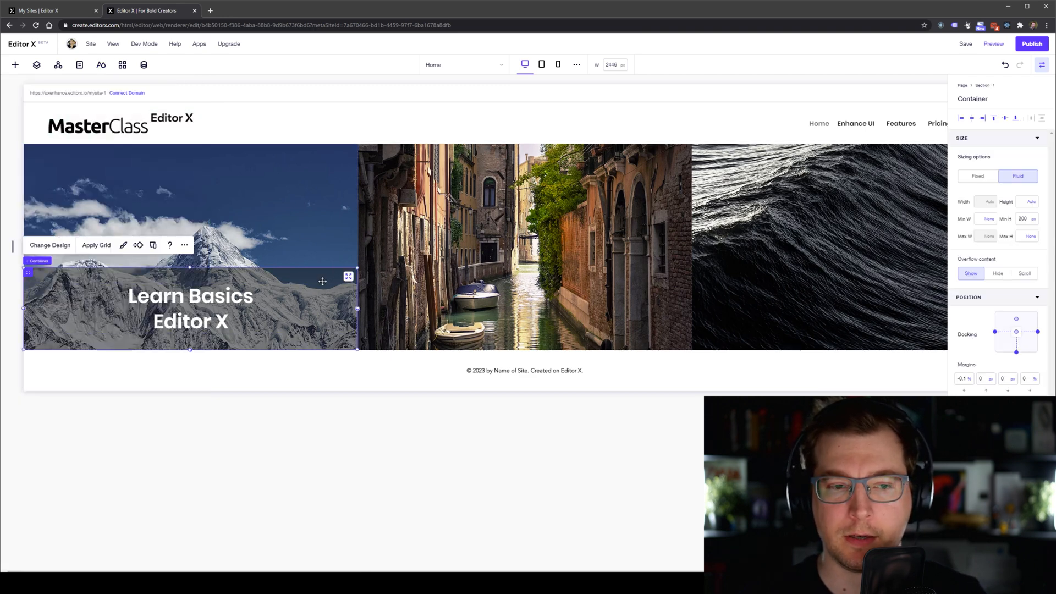
click(126, 247)
click(416, 207)
click(405, 239)
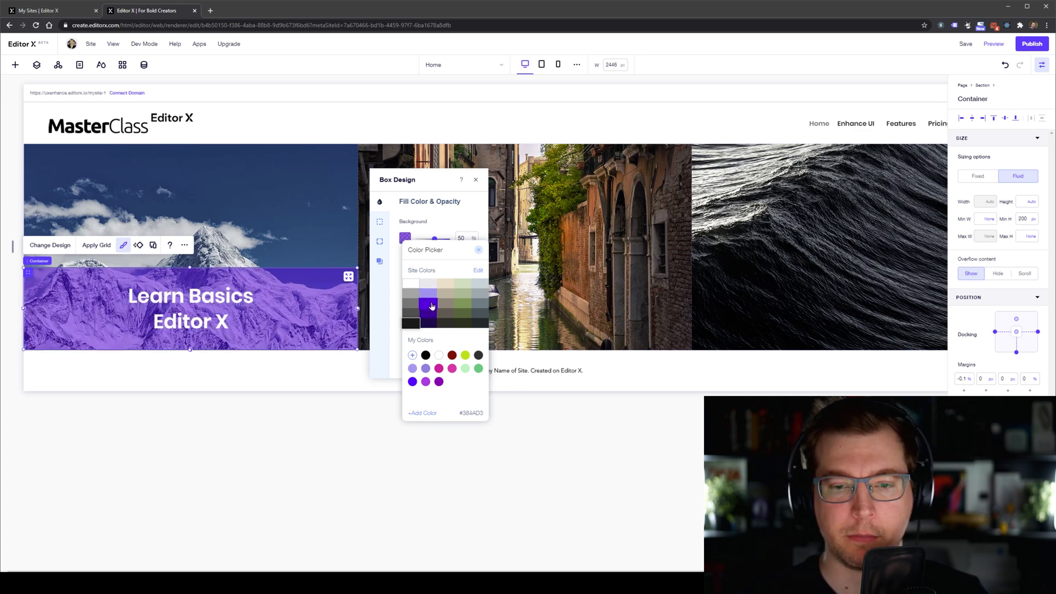
click(467, 230)
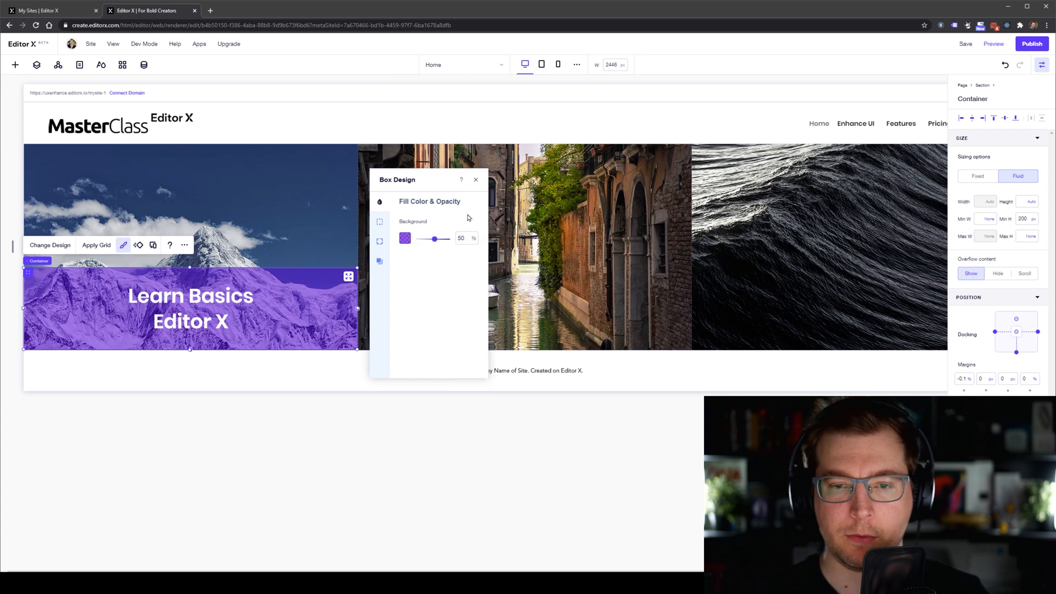
click(477, 180)
click(541, 64)
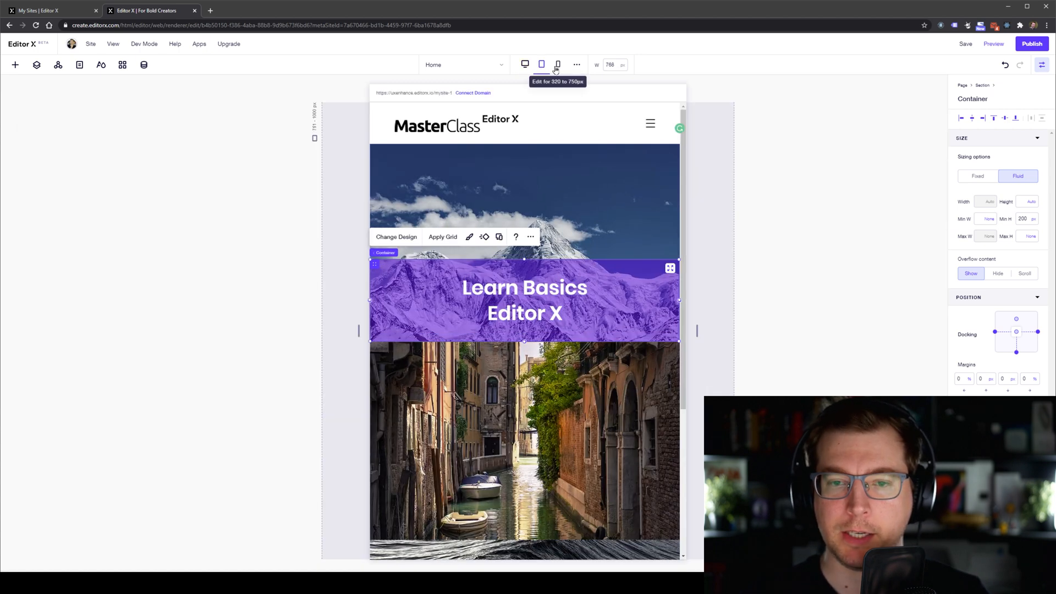
click(557, 65)
click(542, 64)
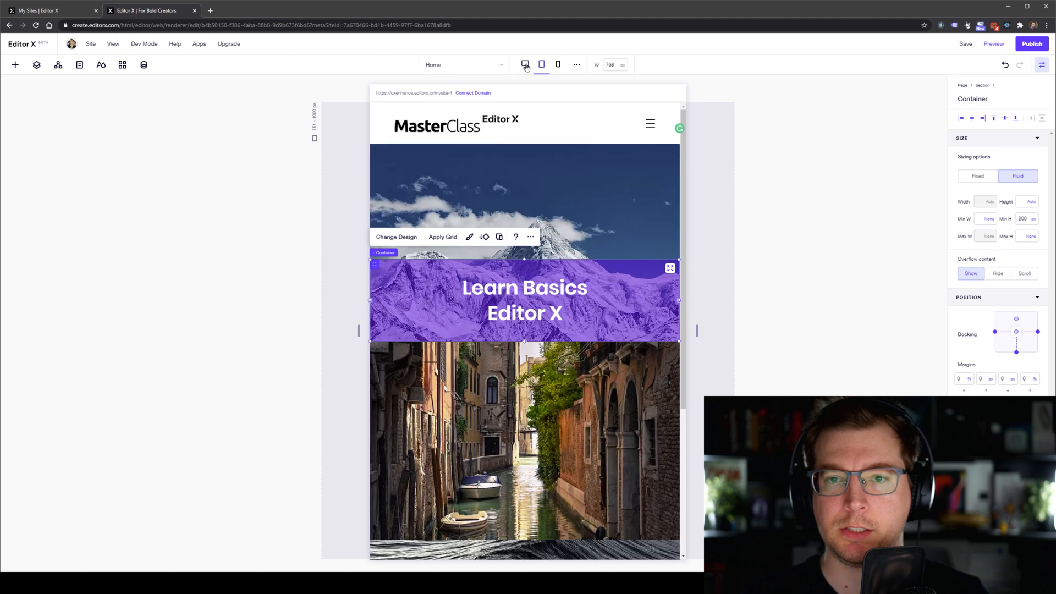
click(525, 65)
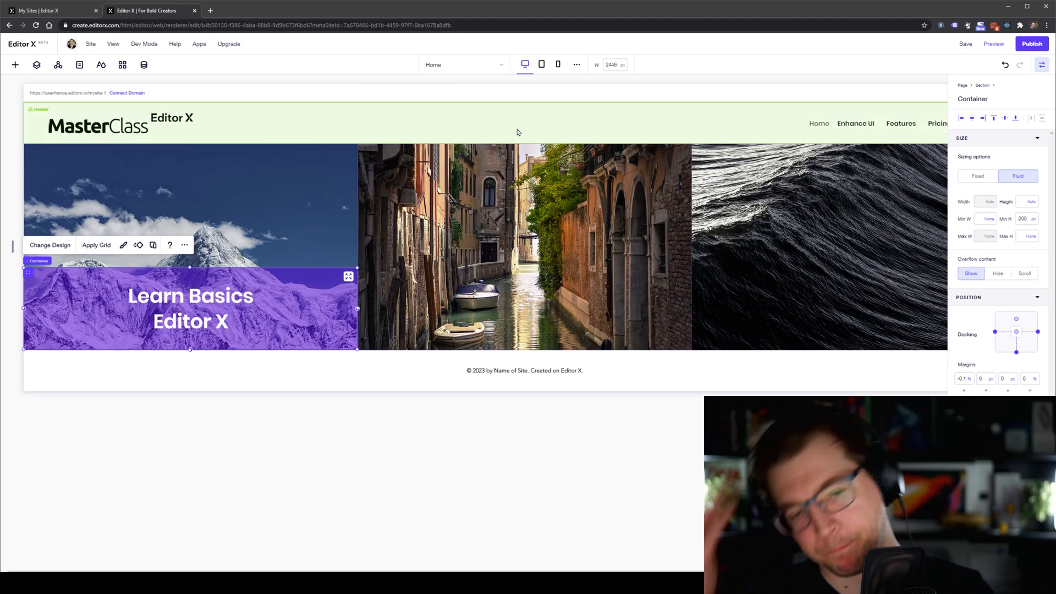
Set the overlay container's fill to the dark green site color in the tablet breakpoint and compare it on mobile and desktop.
click(542, 64)
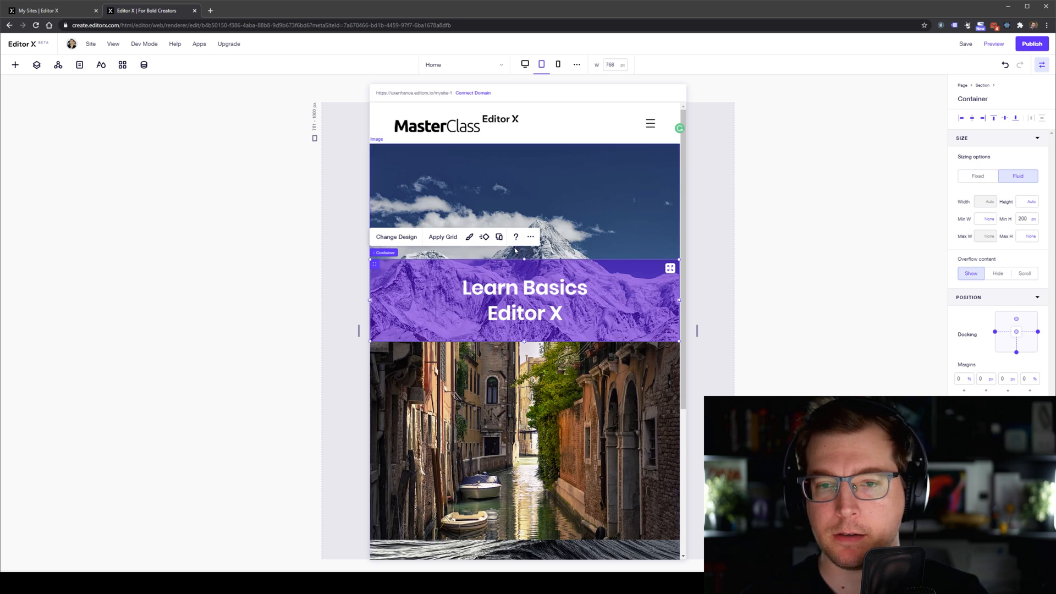
click(470, 238)
click(435, 294)
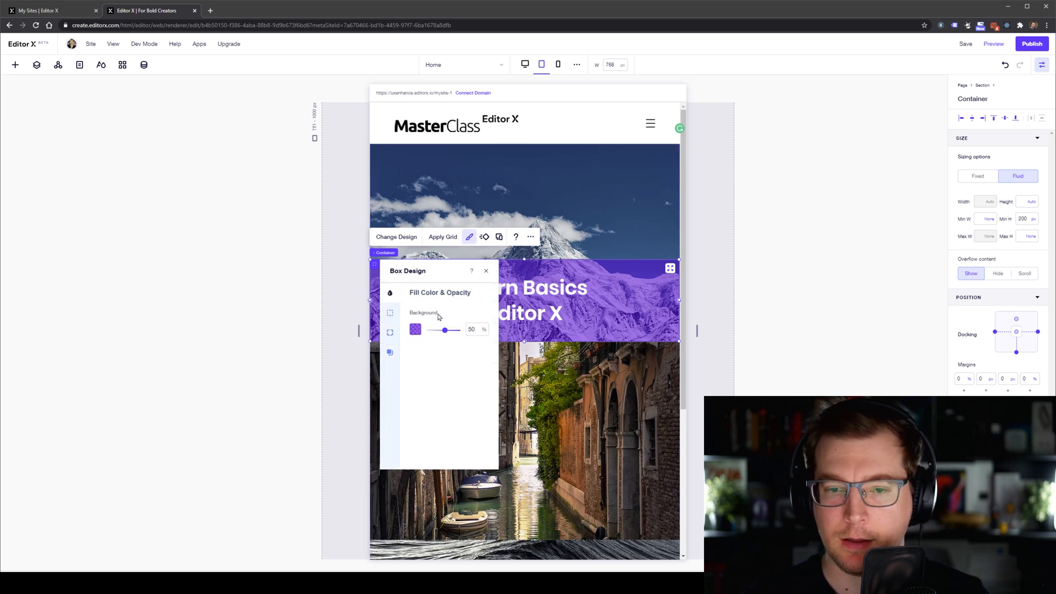
click(415, 330)
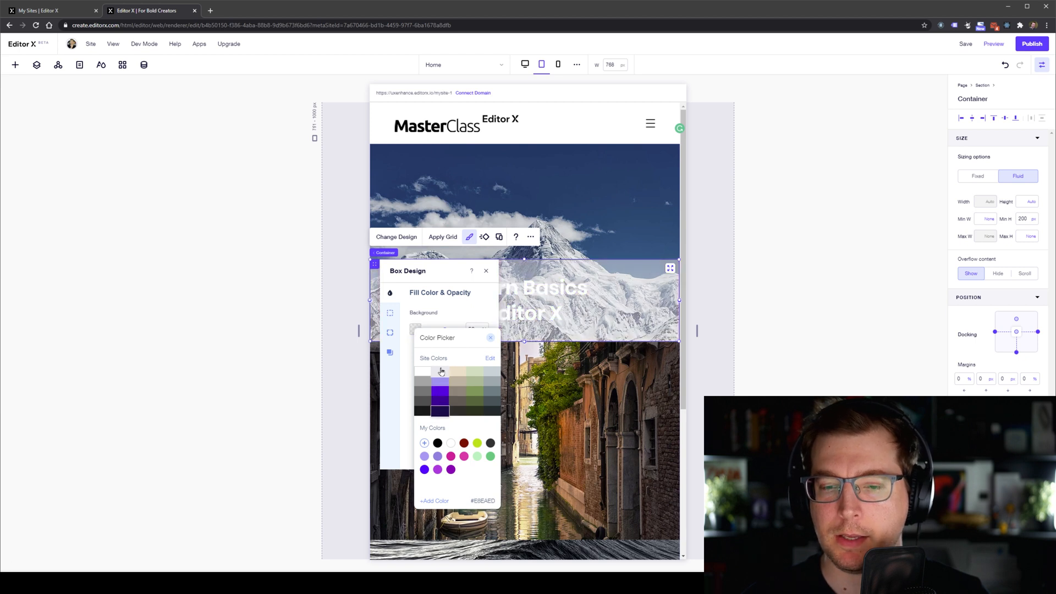
click(475, 397)
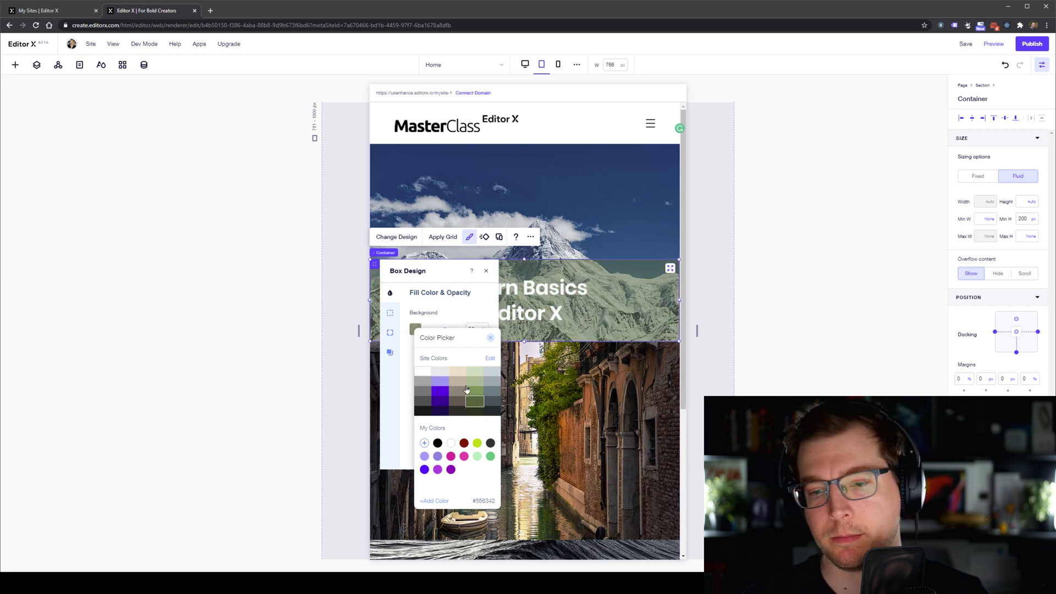
click(312, 294)
click(486, 271)
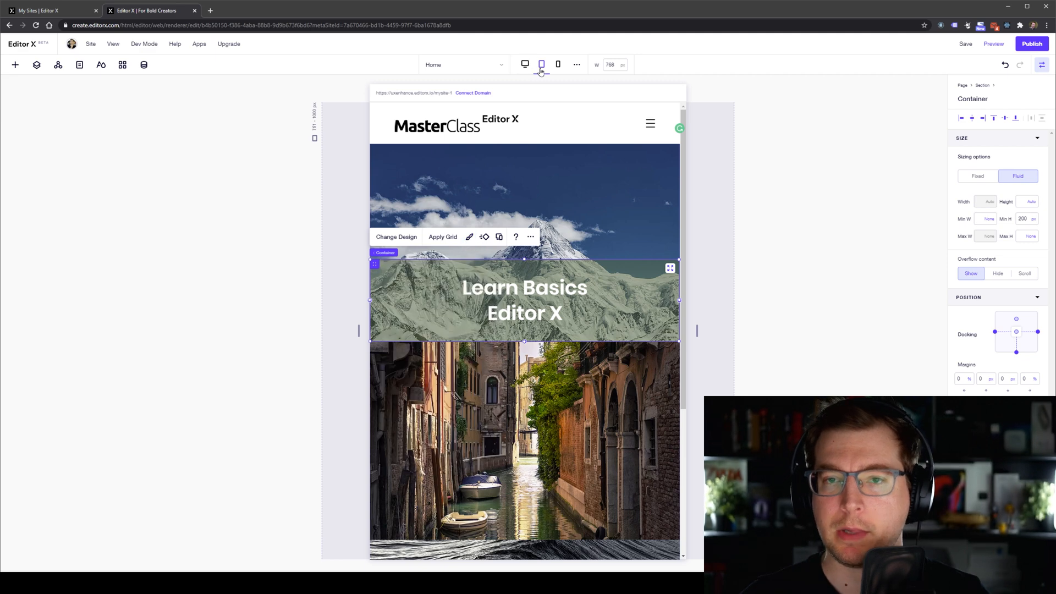
click(557, 65)
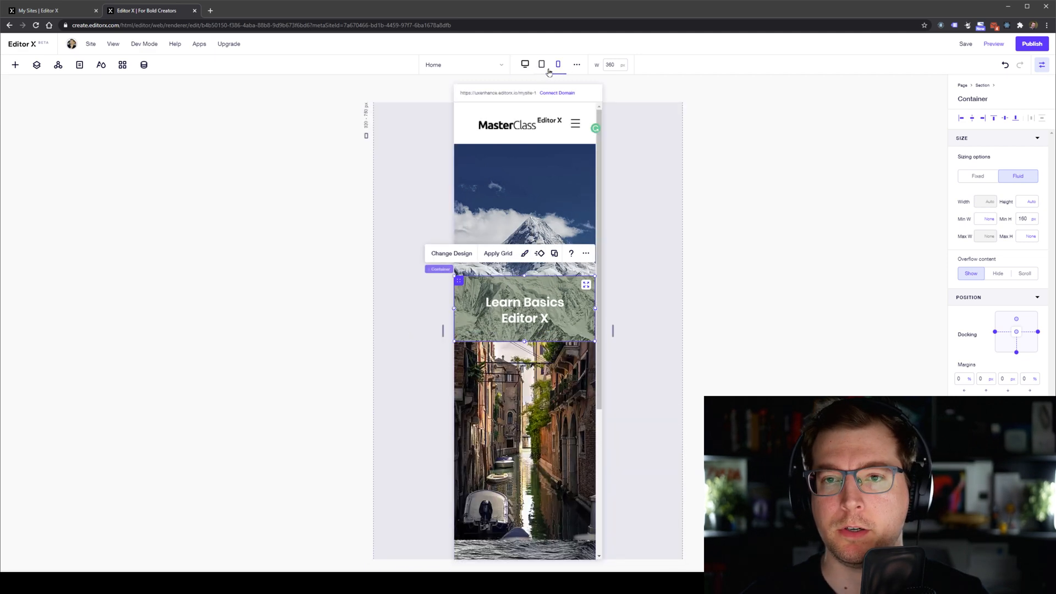
click(544, 67)
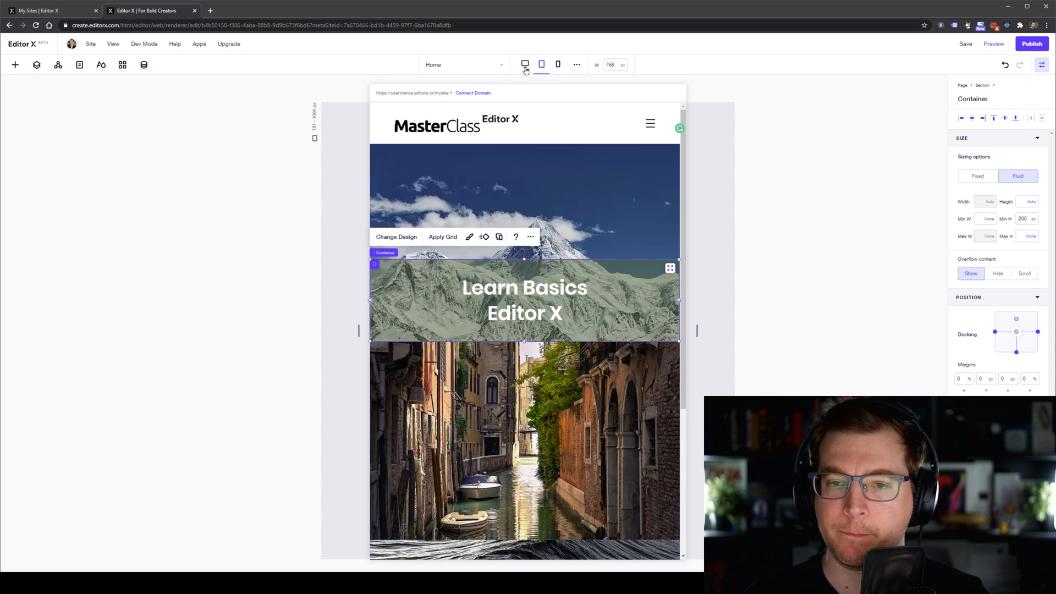
click(525, 64)
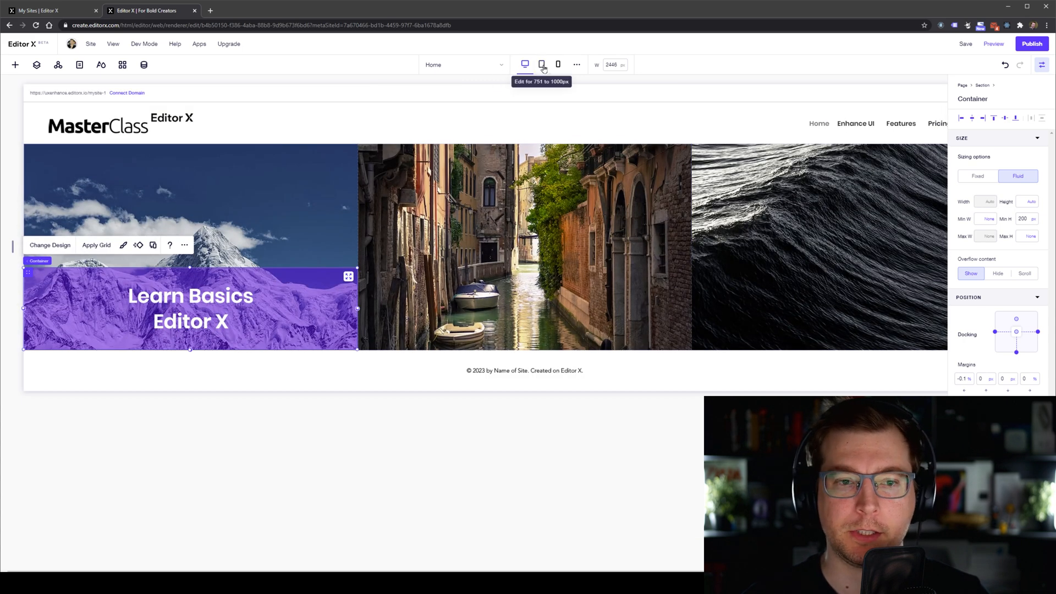
Remove the overlay container's overrides in the tablet breakpoint.
click(541, 64)
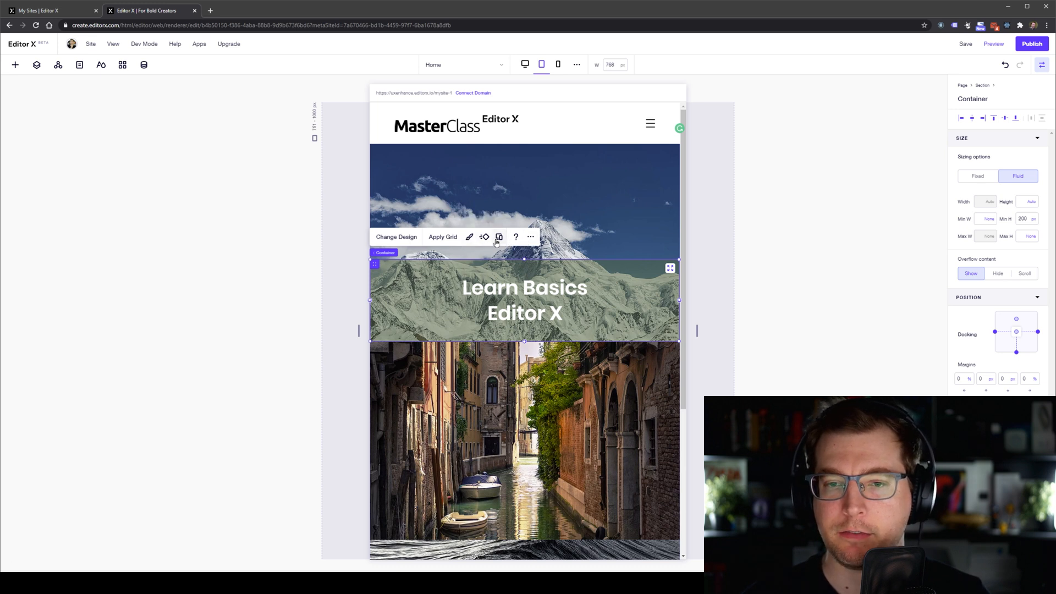
click(529, 238)
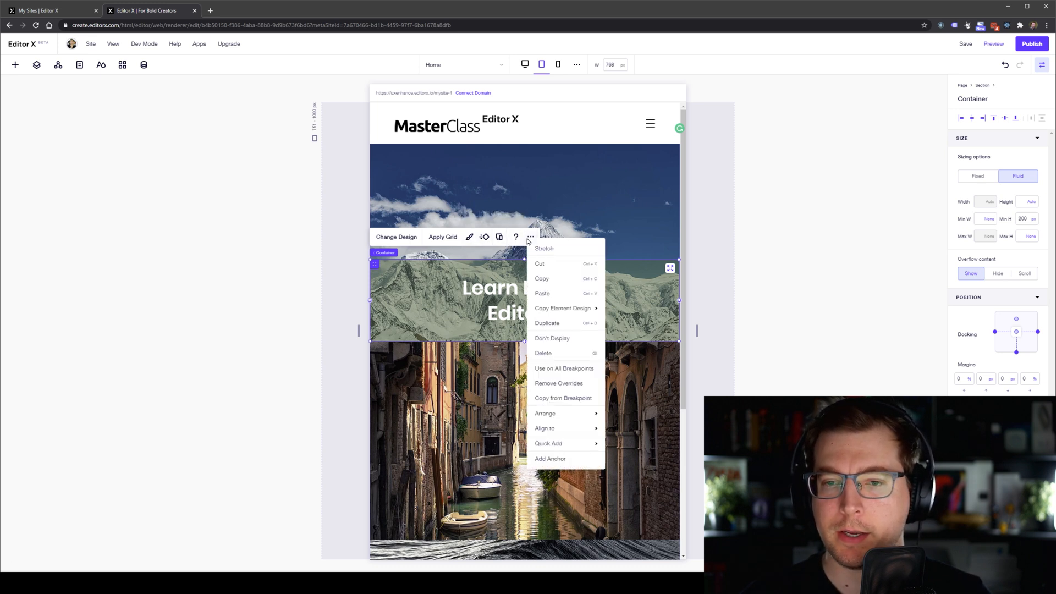
click(469, 236)
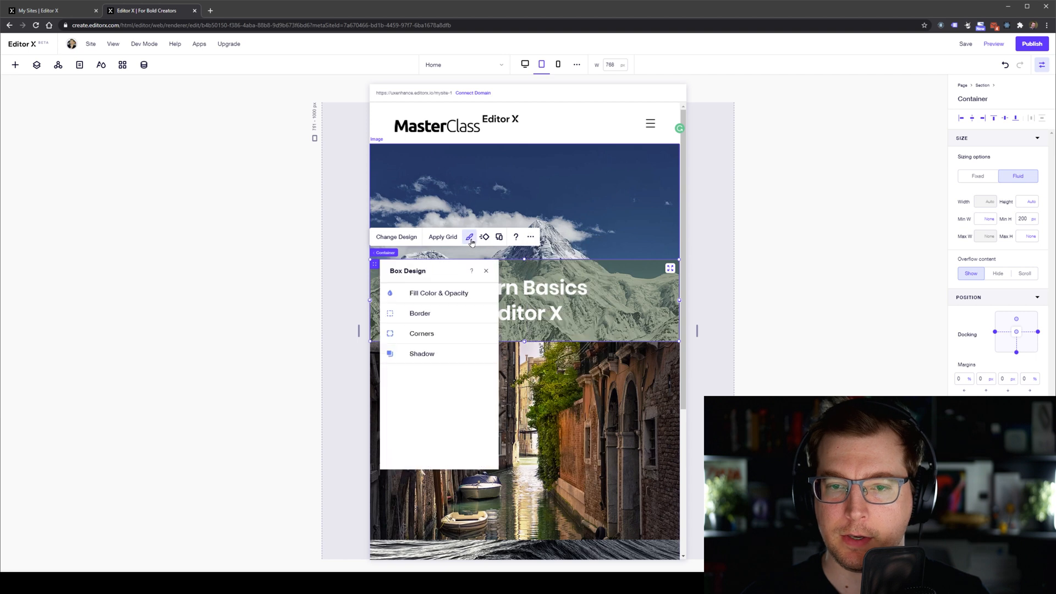
click(420, 297)
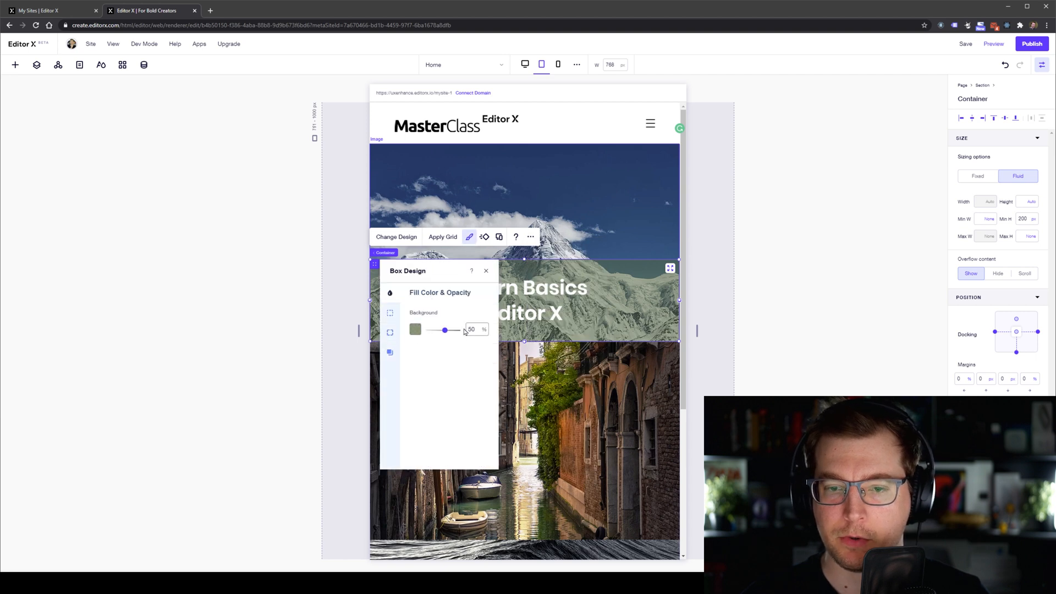
click(487, 272)
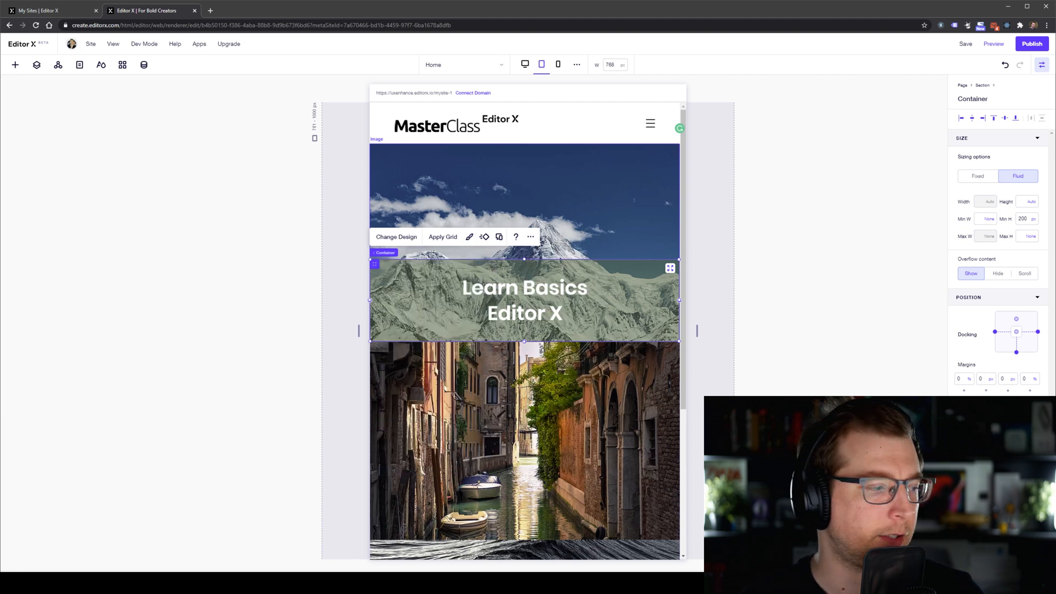
click(531, 237)
click(184, 218)
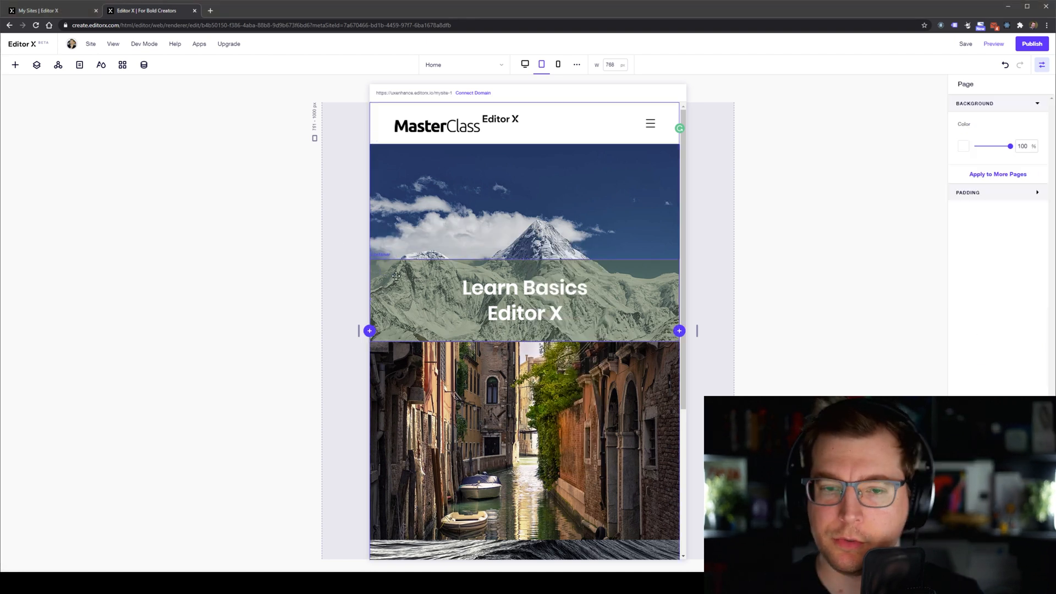
click(435, 286)
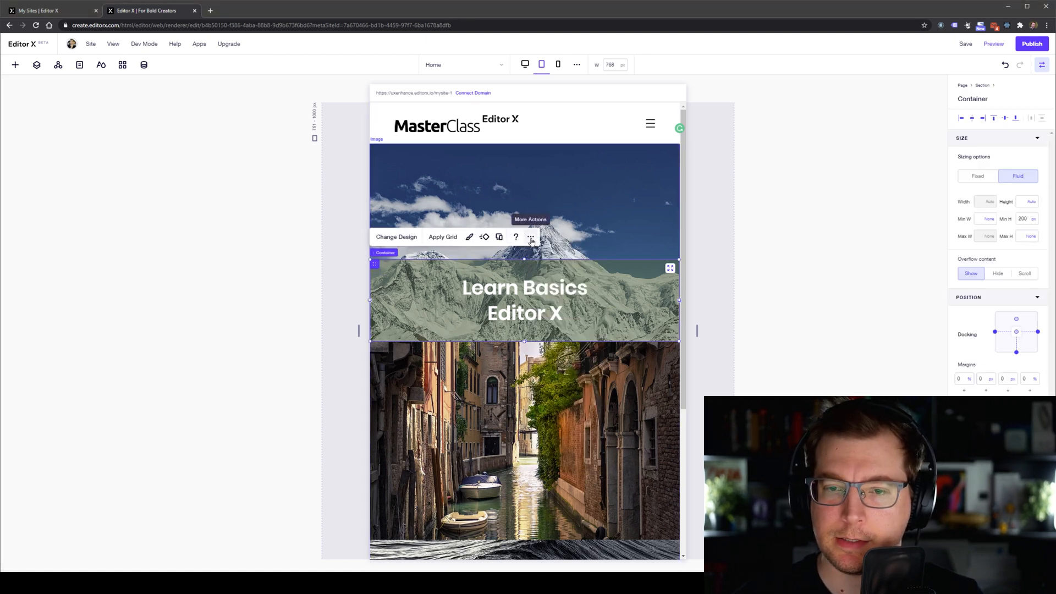
click(531, 237)
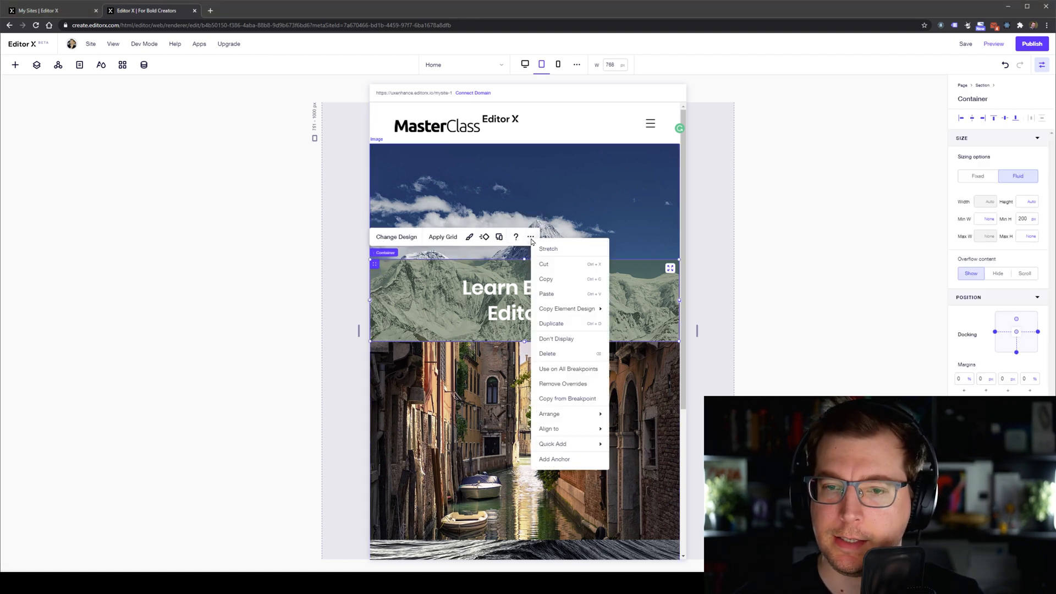
click(587, 389)
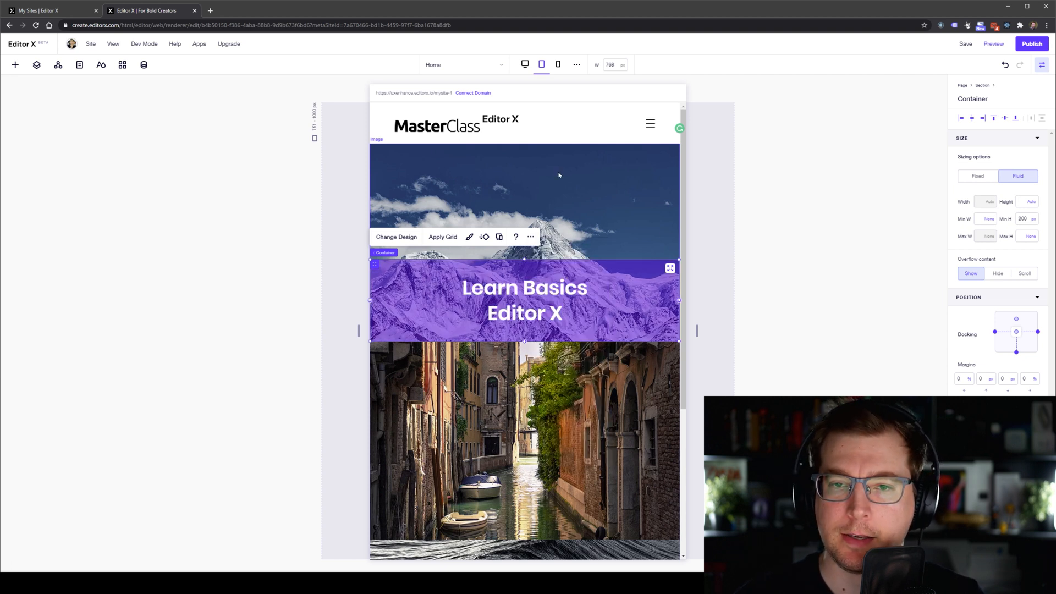
Compare the overlay container's fill in the mobile, tablet and desktop breakpoints, and reselect the container on desktop.
click(558, 64)
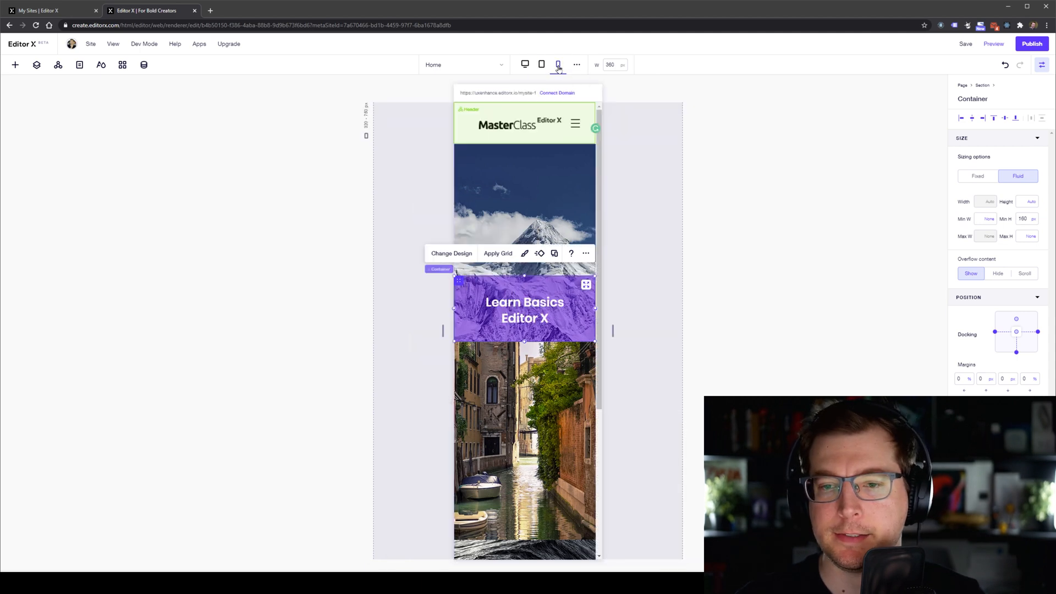
click(542, 65)
click(524, 64)
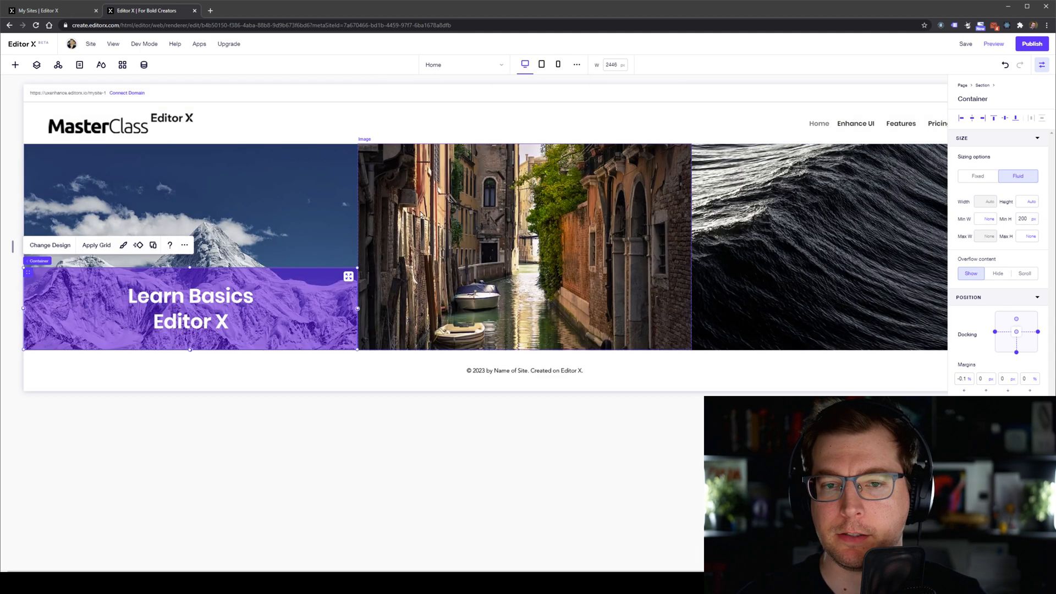
click(444, 250)
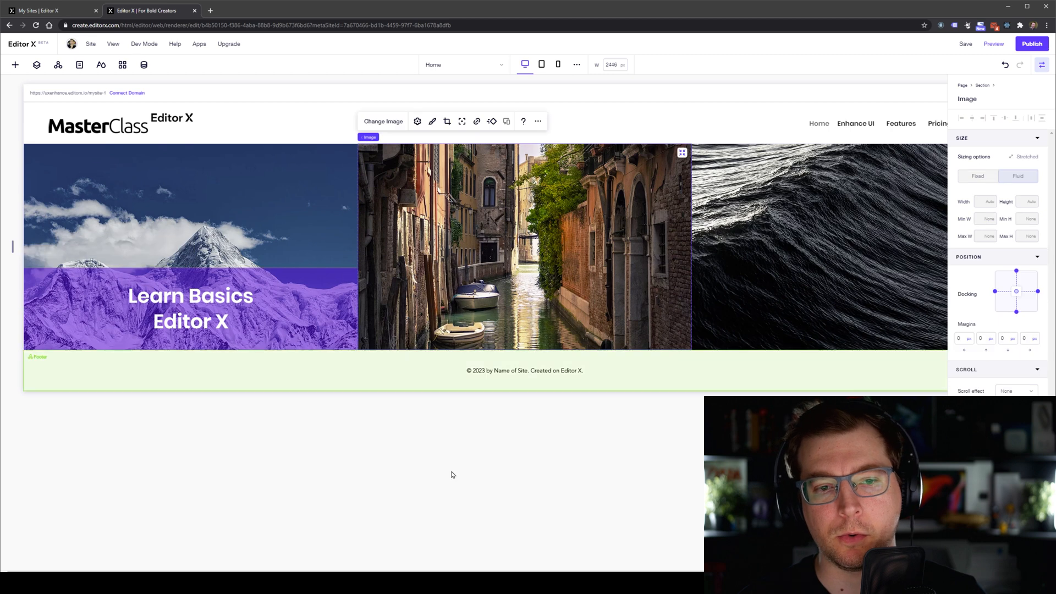
click(315, 273)
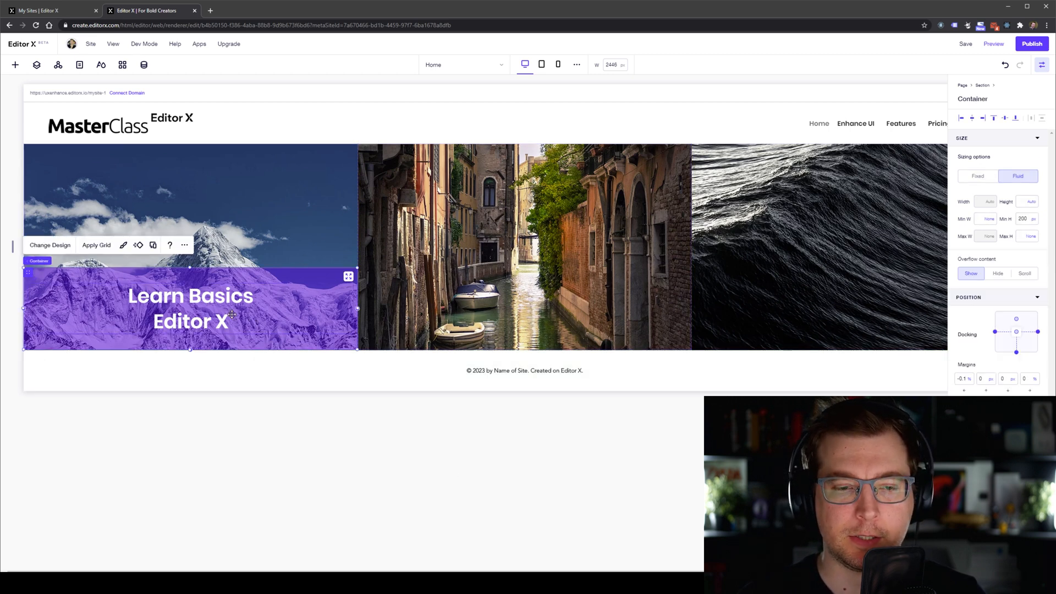
Paste a copy of the purple overlay container with its title and place it along the lower edge of the middle canal image.
key(ctrl+v)
drag(497, 243, 530, 301)
key(ctrl+z)
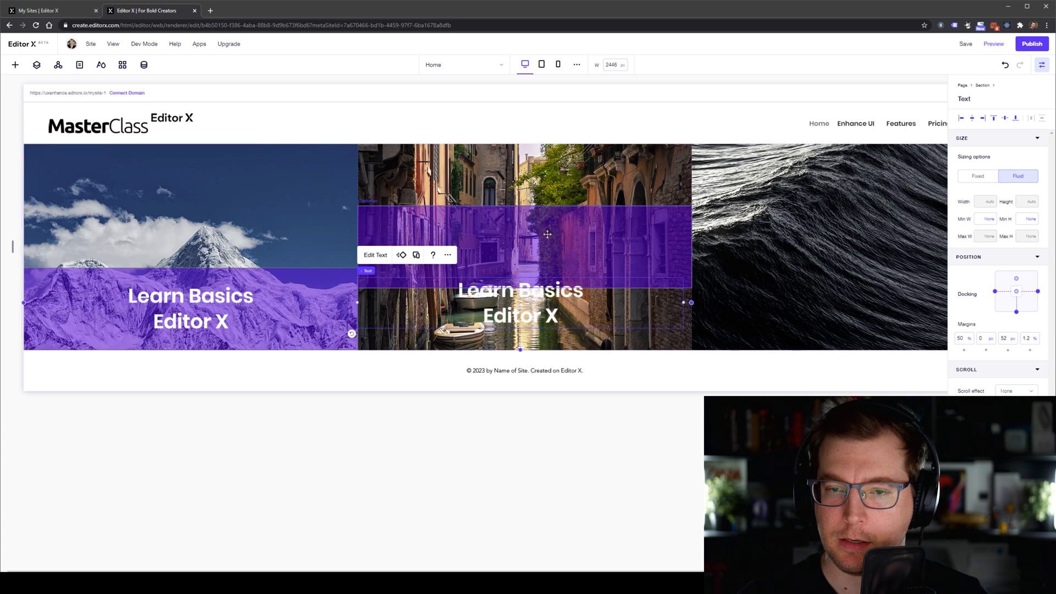
key(ctrl+z)
drag(556, 259, 551, 308)
key(ctrl+z)
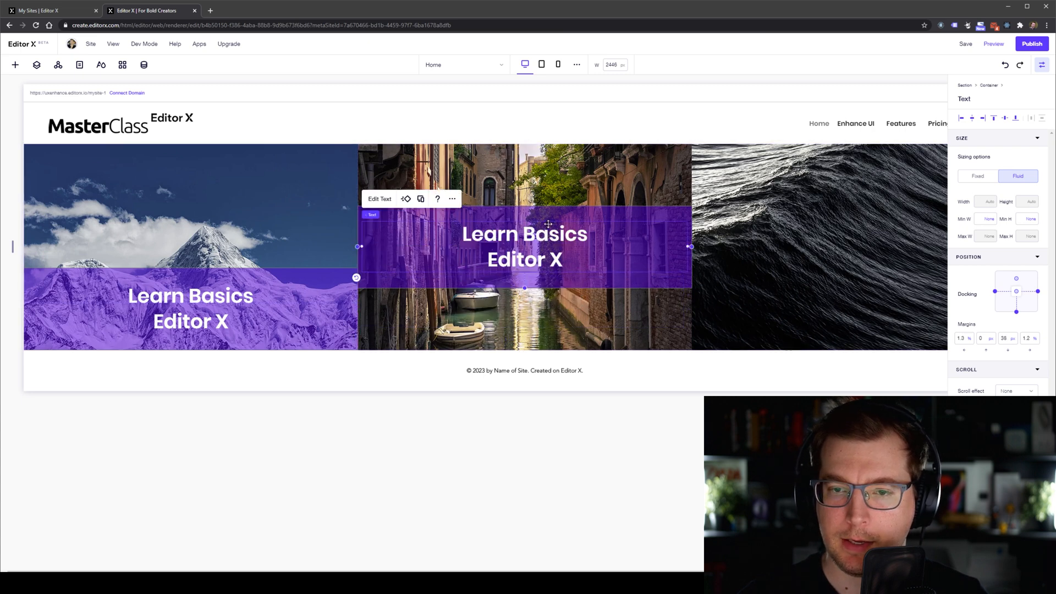
click(549, 225)
drag(559, 236, 544, 382)
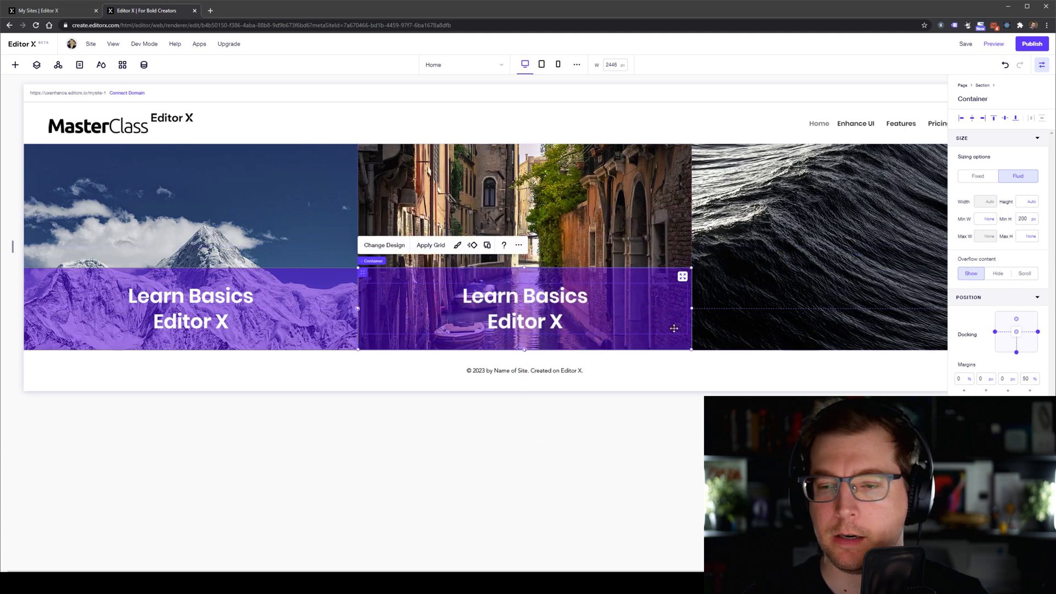
click(649, 336)
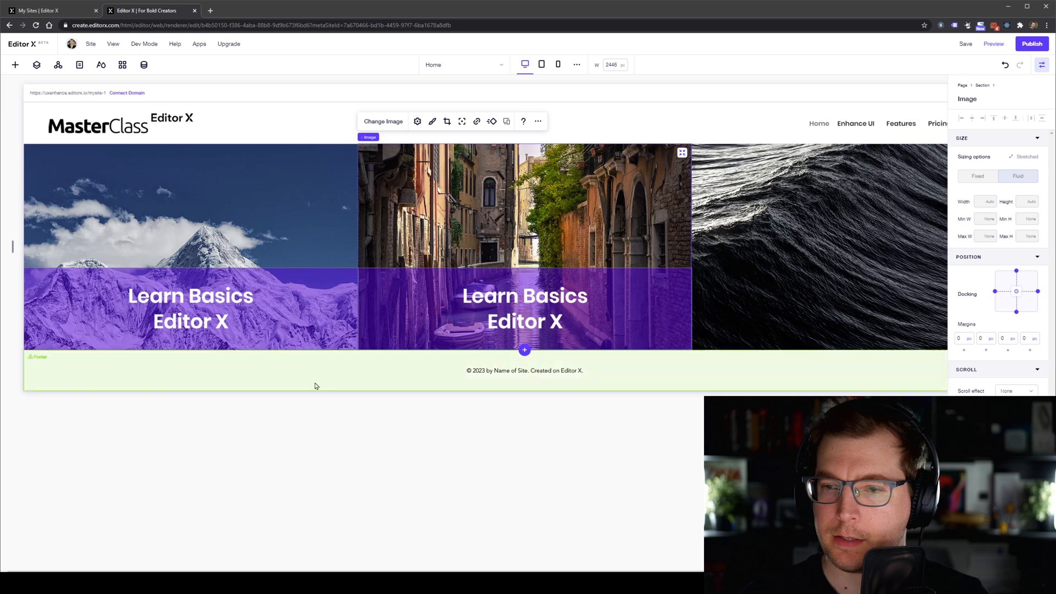
Narrow the desktop canvas to about 1604 px and adjust the copied overlay's sides to span the canal image's full width.
drag(12, 251, 147, 255)
click(446, 300)
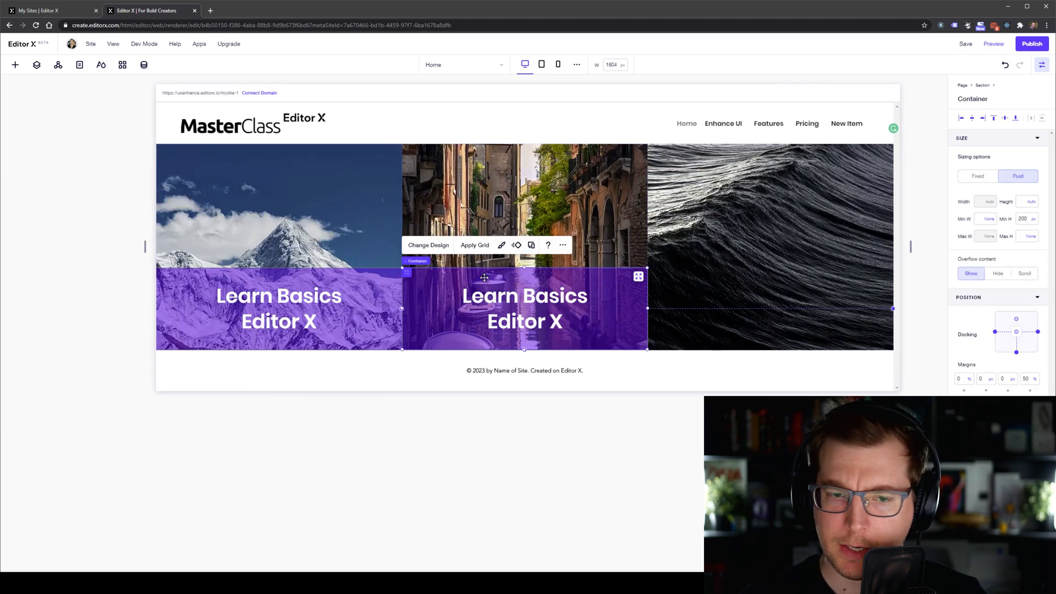
drag(649, 308, 648, 308)
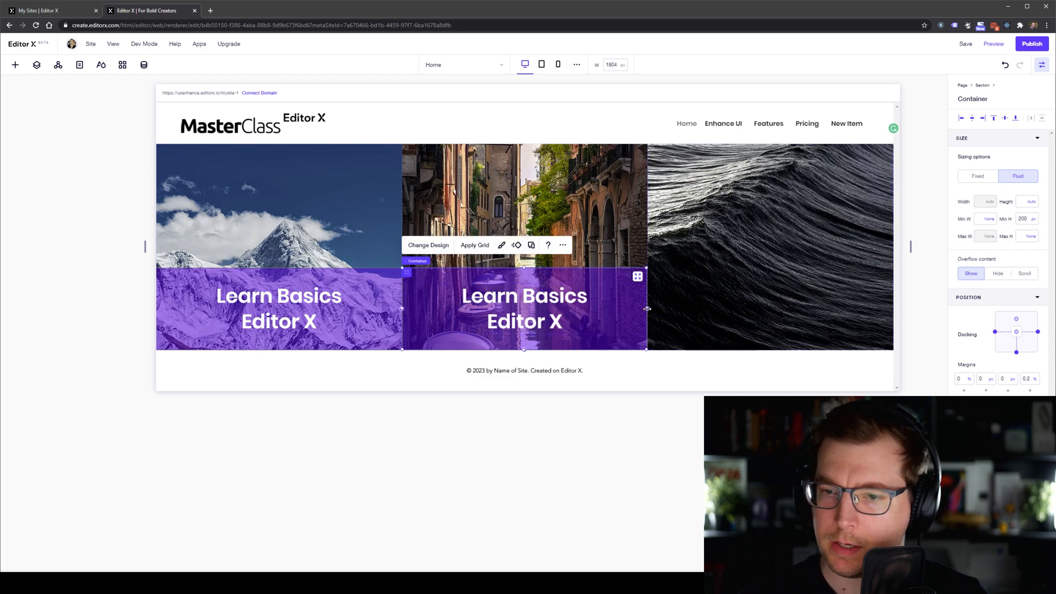
drag(648, 308, 637, 308)
drag(558, 272, 564, 278)
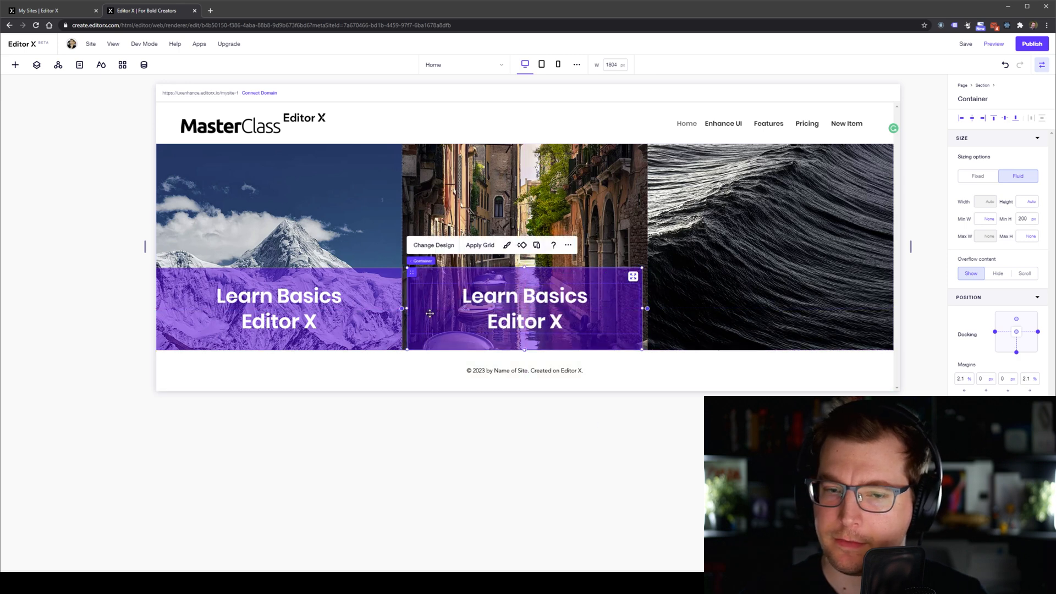
drag(408, 308, 402, 308)
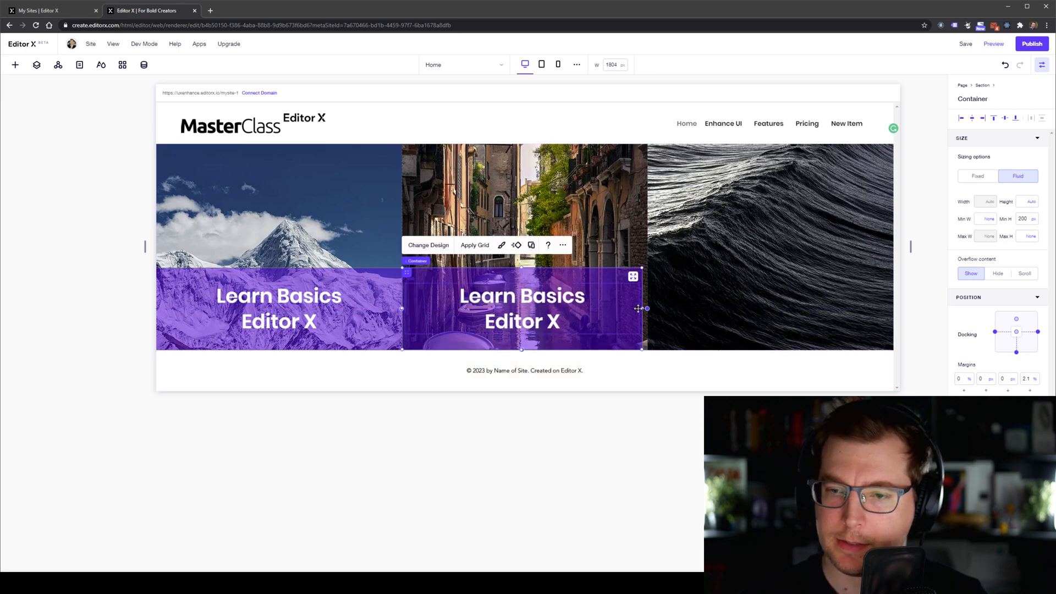
drag(639, 308, 646, 309)
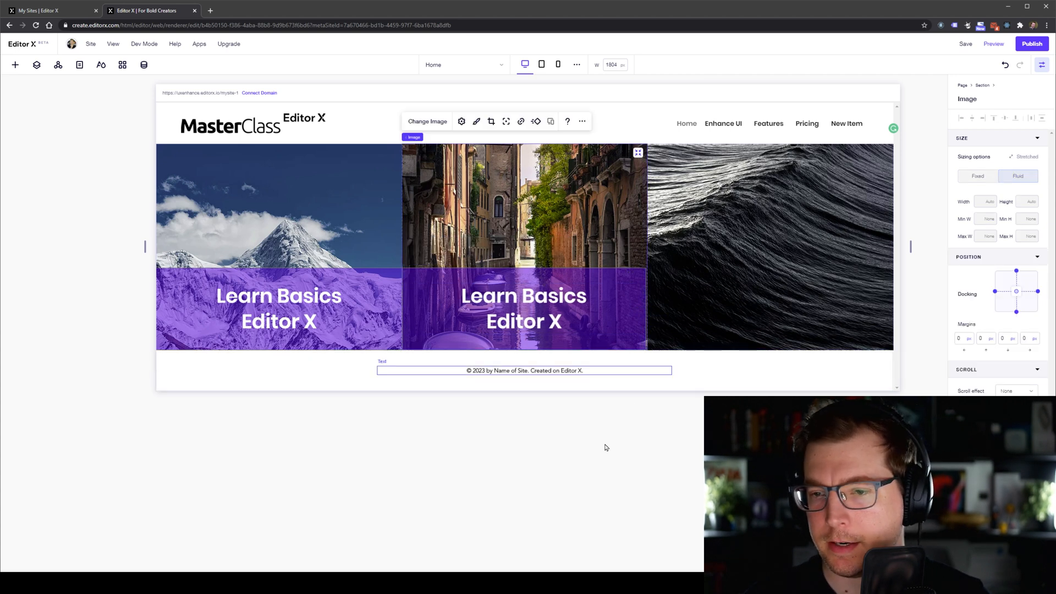
In the tablet breakpoint, move the copied overlay container off the mountain image to the lower edge of the canal image.
drag(911, 249, 712, 252)
click(577, 214)
scroll(566, 231, down, 1)
key(Escape)
drag(556, 218, 558, 273)
key(ctrl+z)
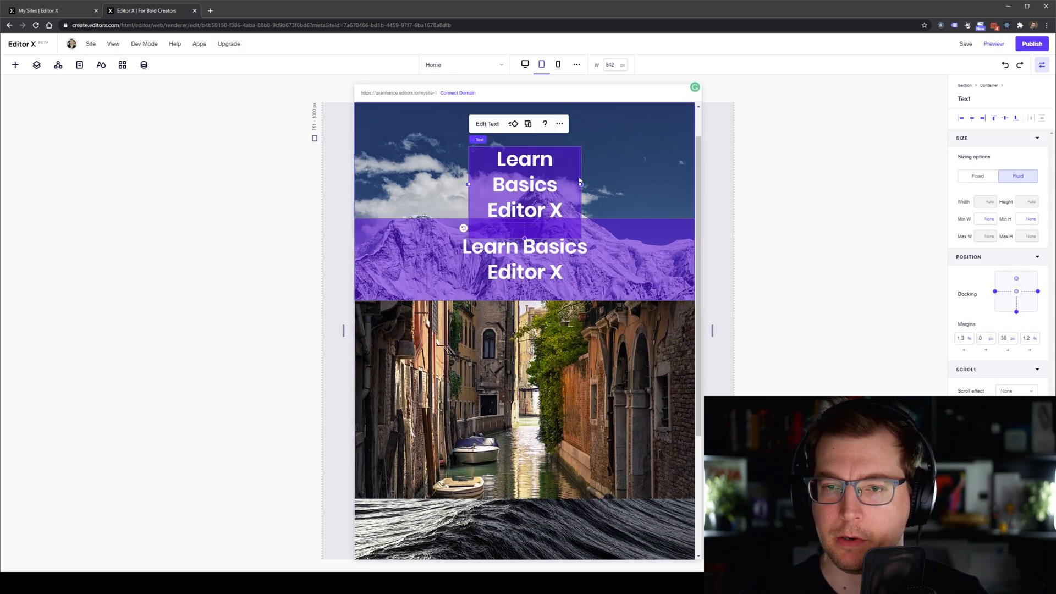
click(600, 182)
drag(574, 169, 585, 395)
key(ctrl+z)
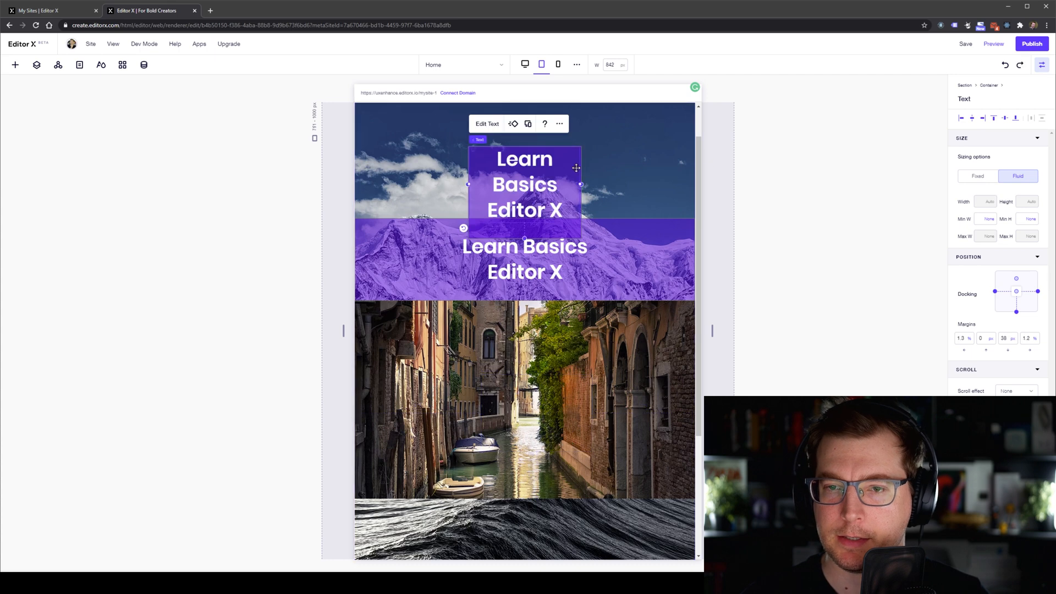
drag(552, 235, 553, 489)
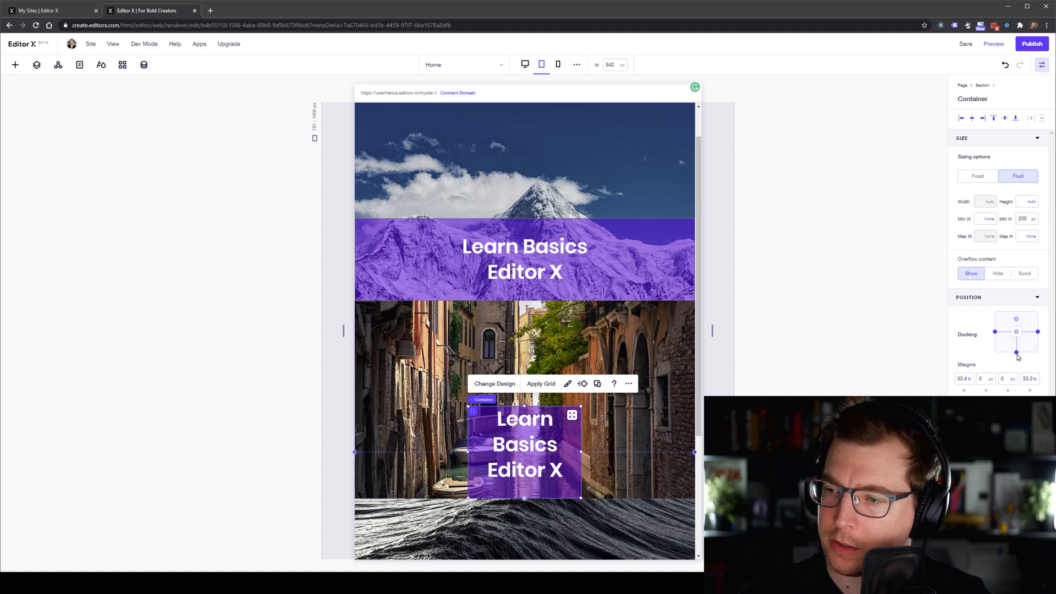
Stretch the copied overlay container across the full width of the canal image in the tablet breakpoint.
drag(468, 453, 356, 458)
drag(579, 455, 693, 457)
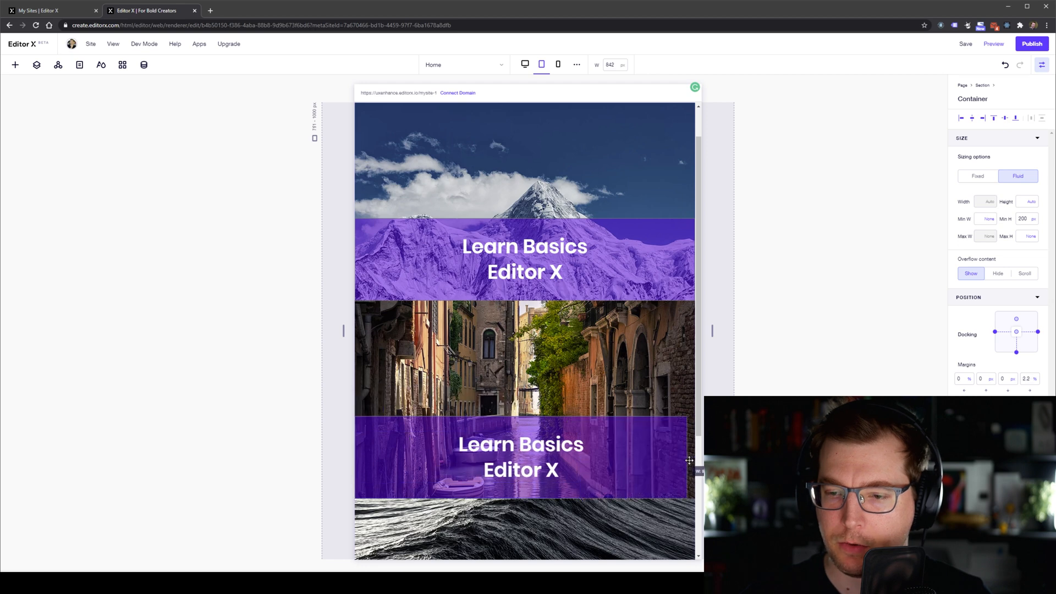
click(598, 385)
Check the mountain and canal overlays at different tablet and desktop canvas widths.
scroll(588, 356, up, 3)
click(525, 64)
drag(12, 247, 364, 248)
scroll(469, 361, up, 3)
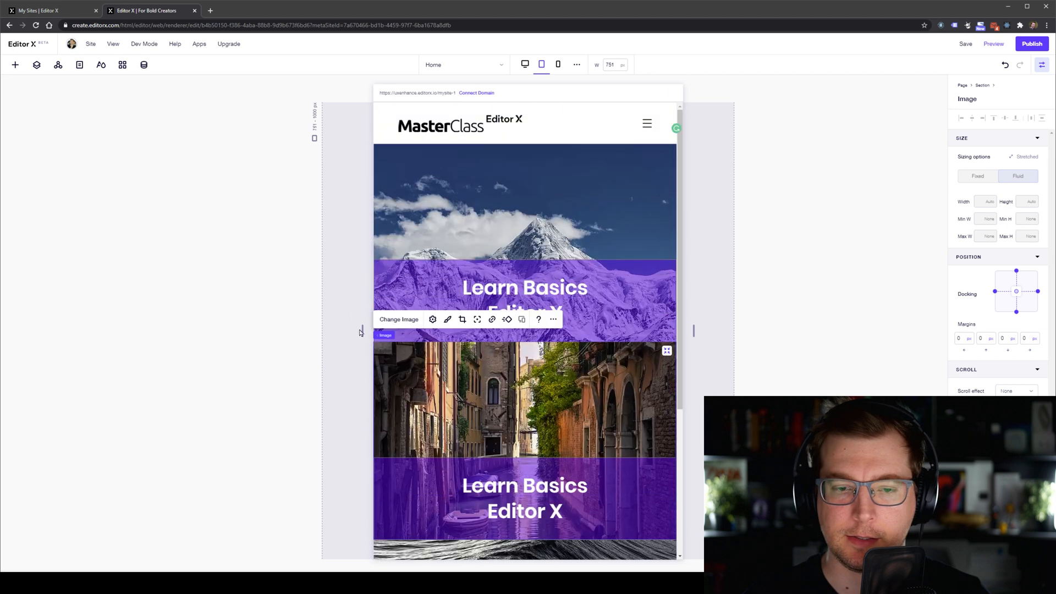
drag(363, 330, 151, 330)
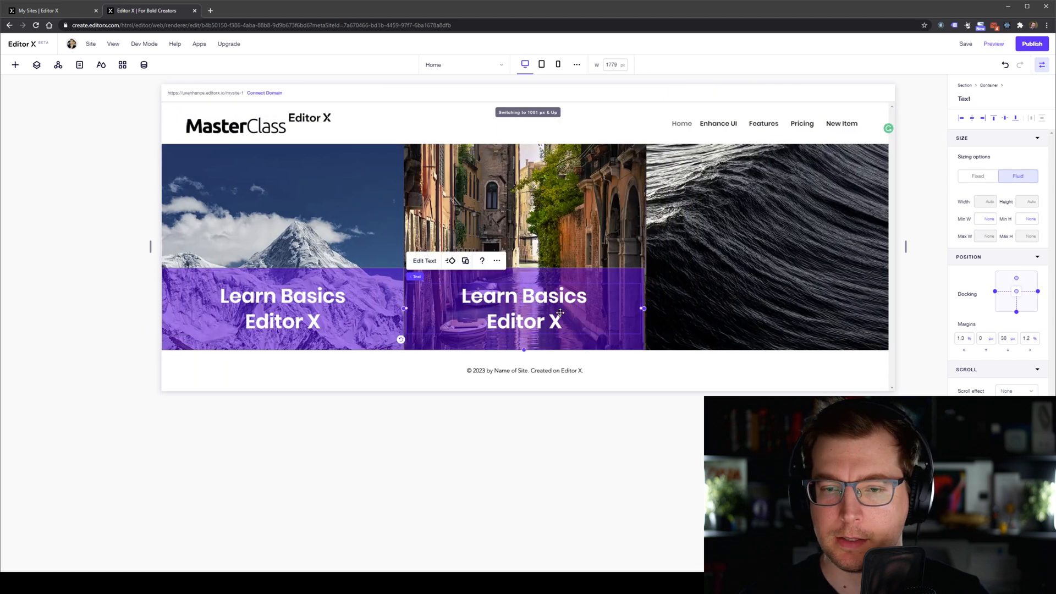
Change the canal overlay's title to "Features of Editor X" in the desktop breakpoint.
double_click(552, 312)
double_click(547, 297)
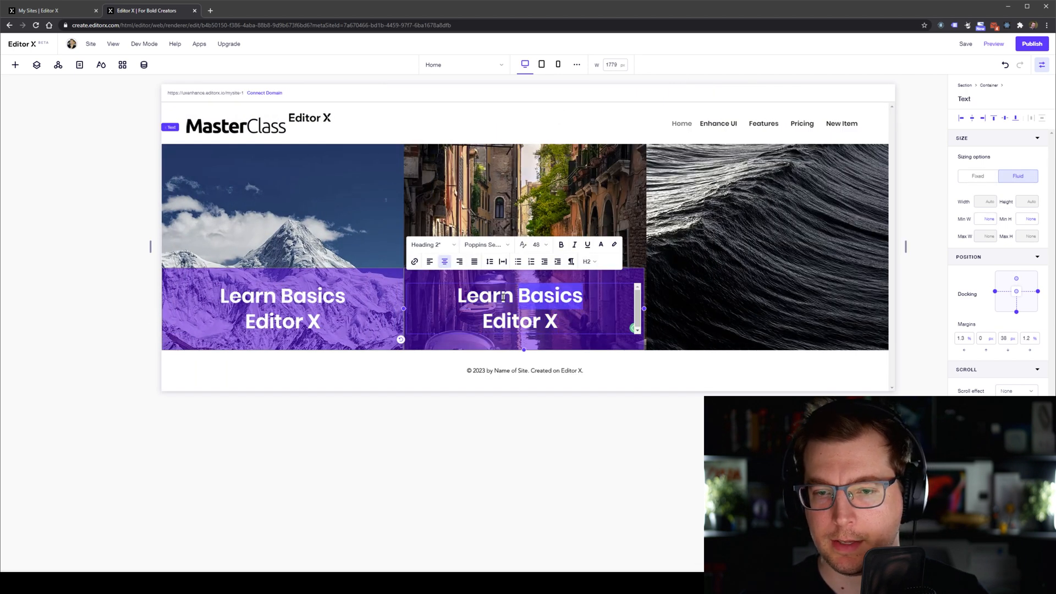
text(Featu)
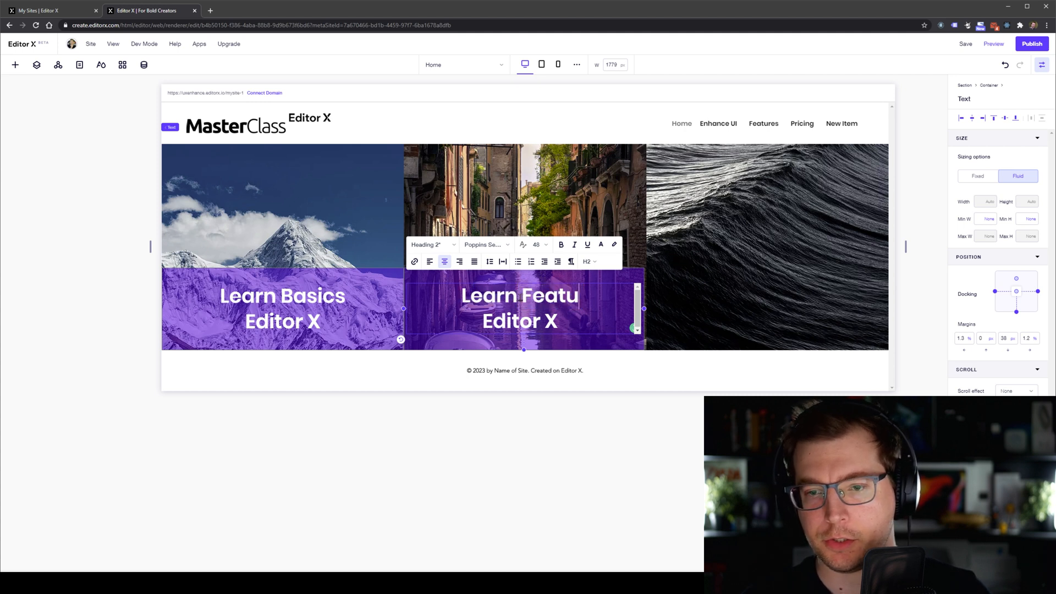
key(BackSpace)
drag(574, 298, 468, 300)
text(Features of)
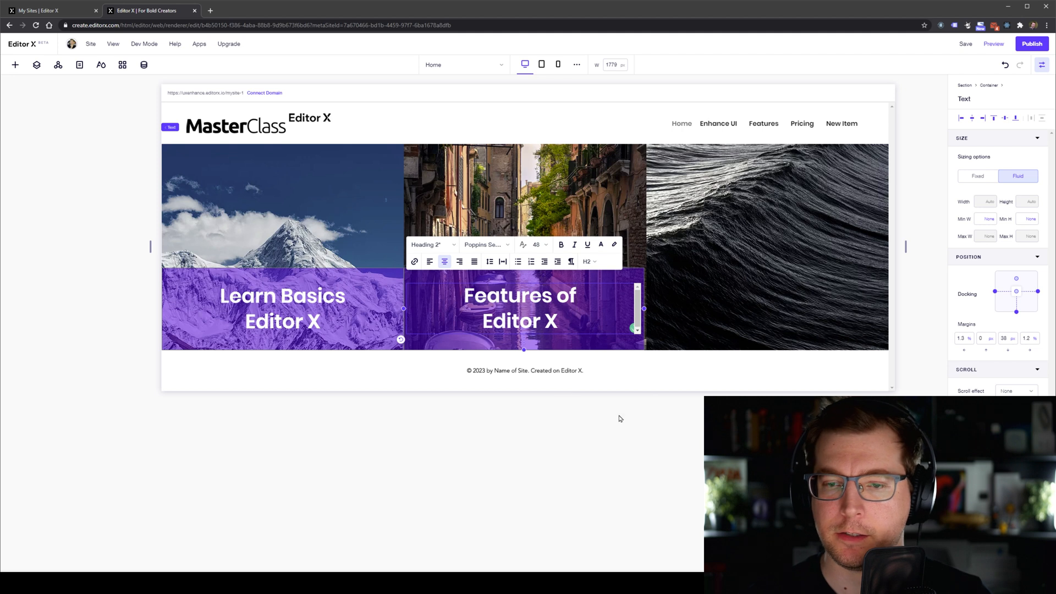
click(614, 275)
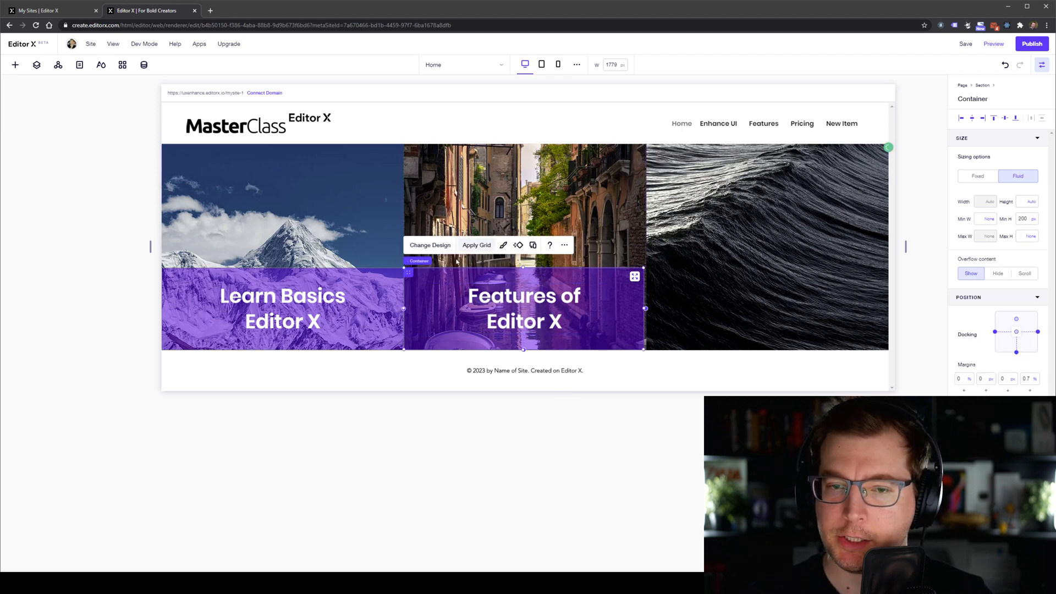
Set the canal overlay container's background fill to the dark olive green site color.
click(503, 244)
click(709, 203)
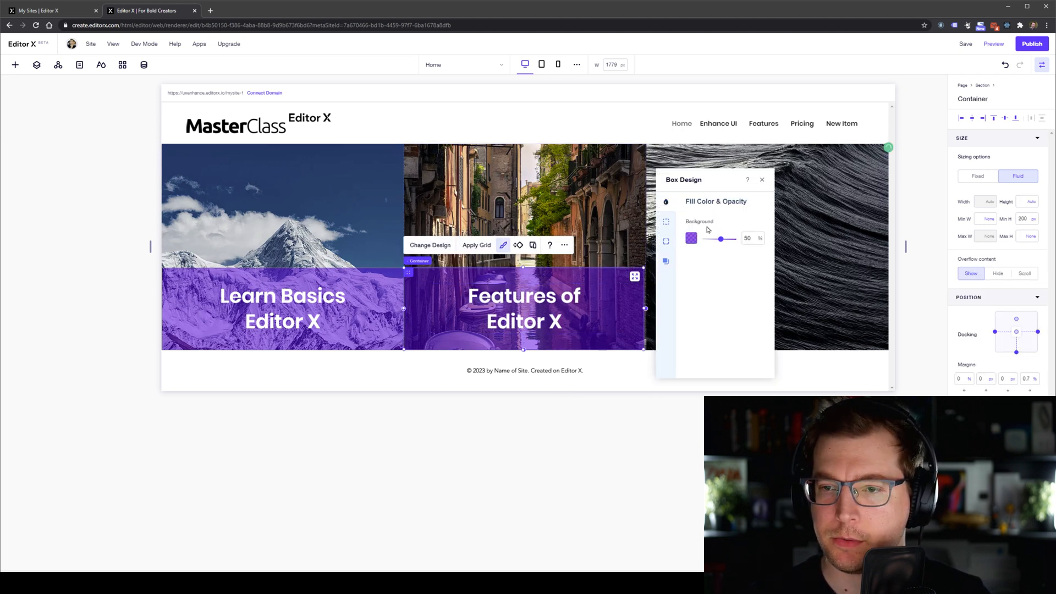
click(692, 243)
click(768, 369)
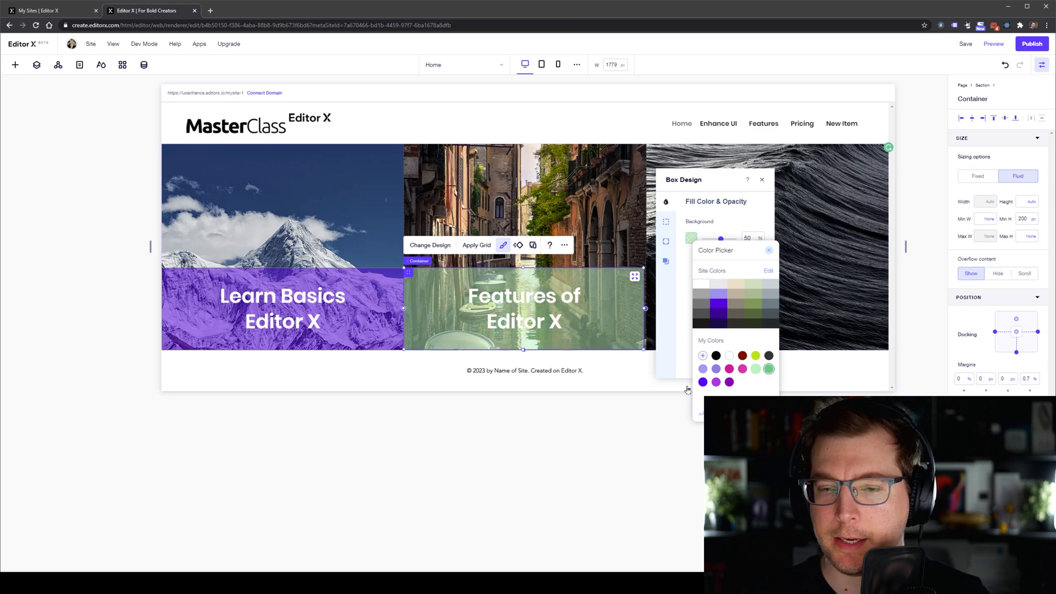
click(592, 413)
click(691, 239)
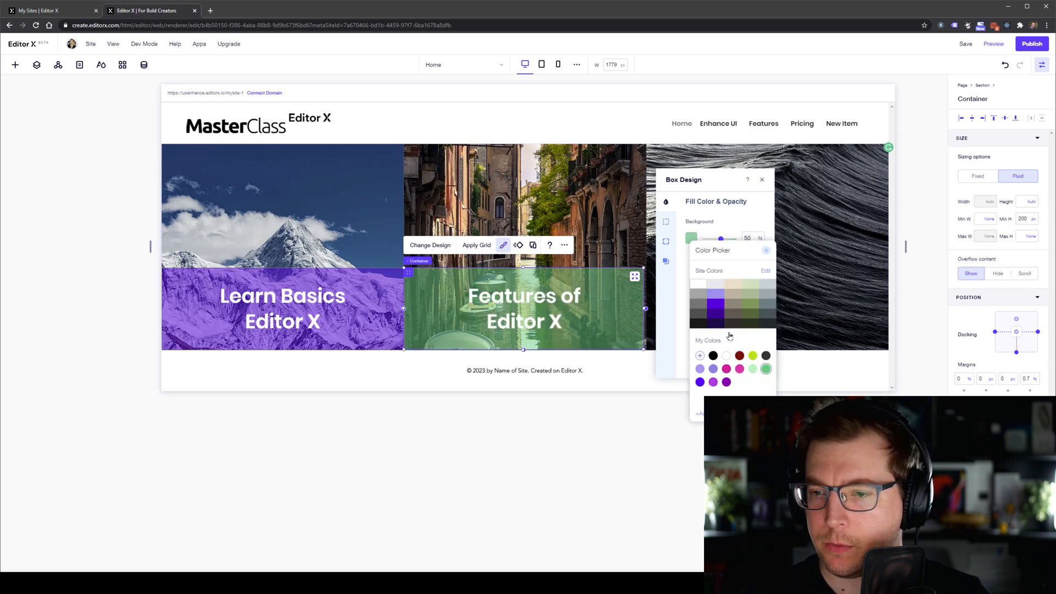
click(754, 318)
click(597, 431)
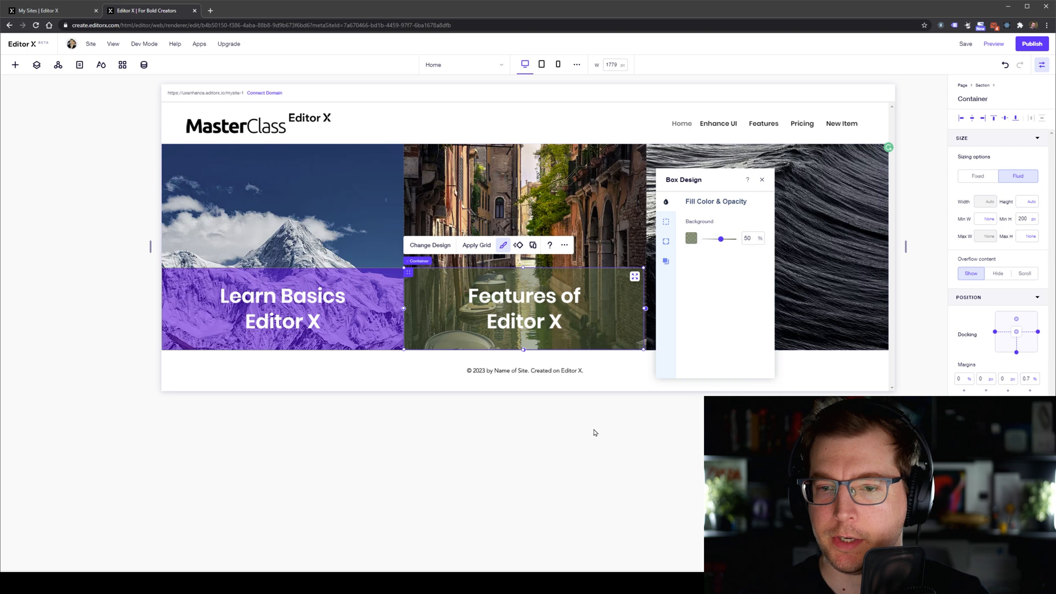
click(761, 179)
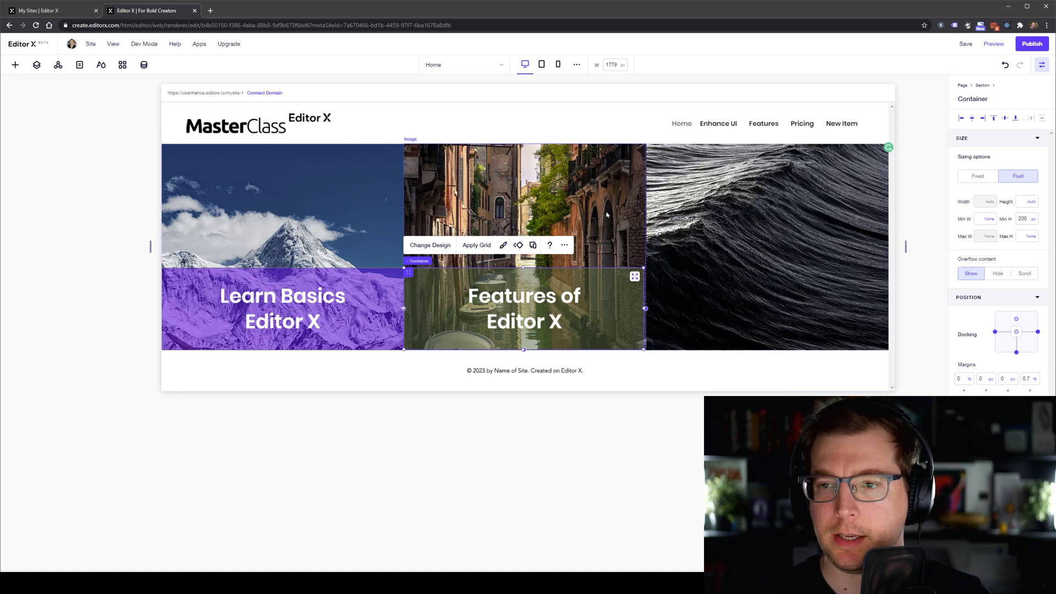
Duplicate the green canal overlay container with its title and place the copy along the lower edge of the wave image.
click(577, 308)
click(593, 272)
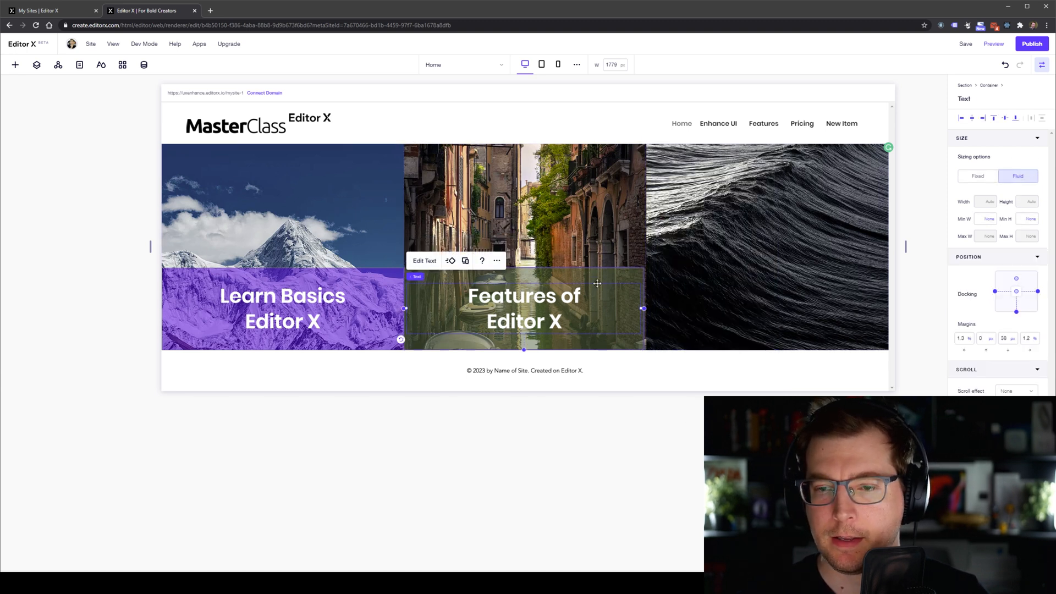
click(584, 252)
click(568, 279)
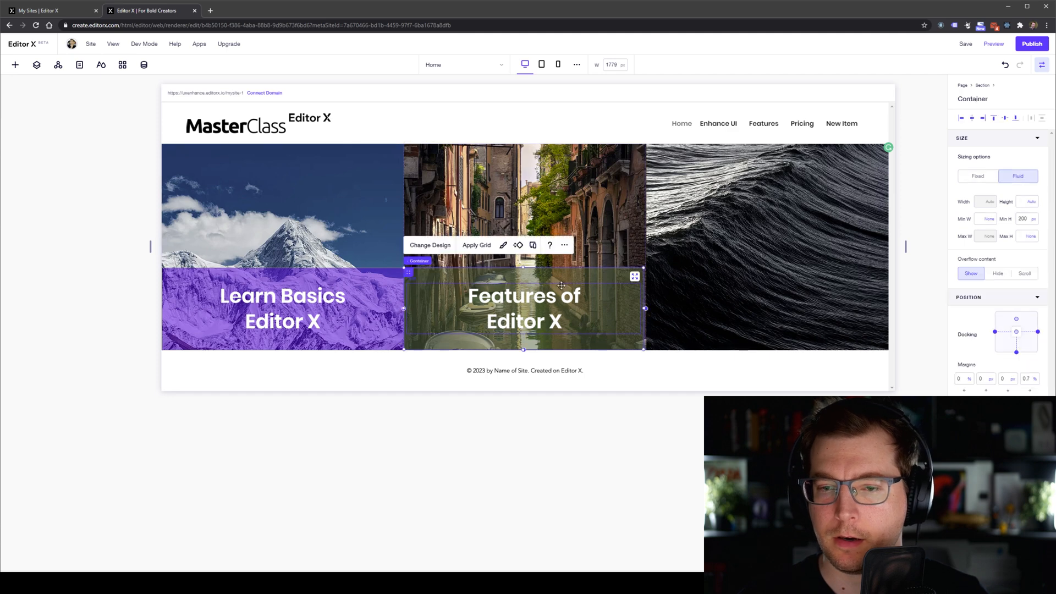
key(ctrl+d)
drag(568, 316, 783, 304)
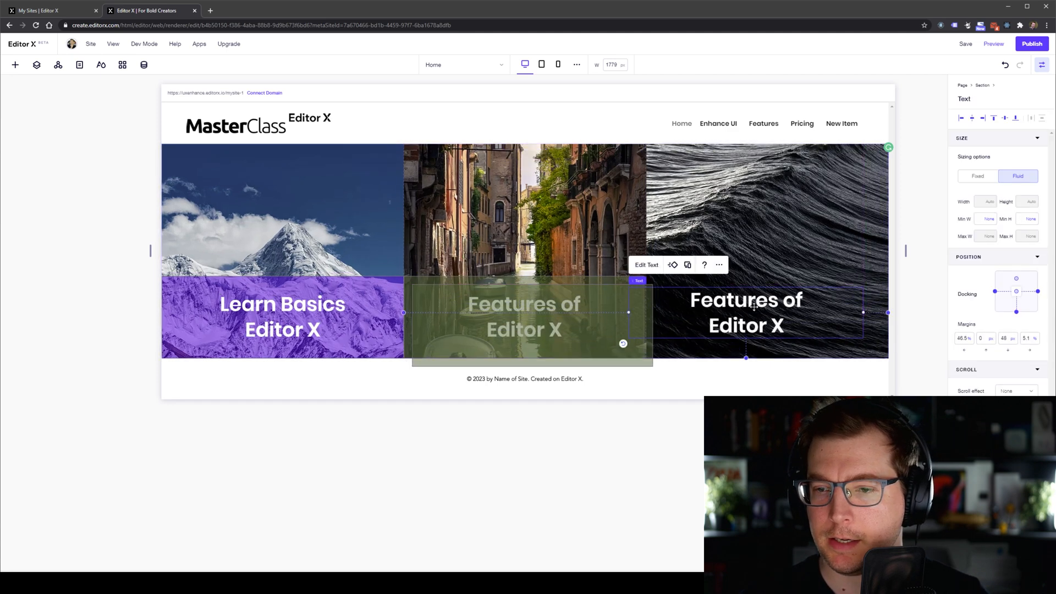
key(ctrl+z)
click(620, 293)
drag(596, 291, 827, 283)
Adjust the canal and wave overlay containers' side edges to match the full width of their images.
click(645, 312)
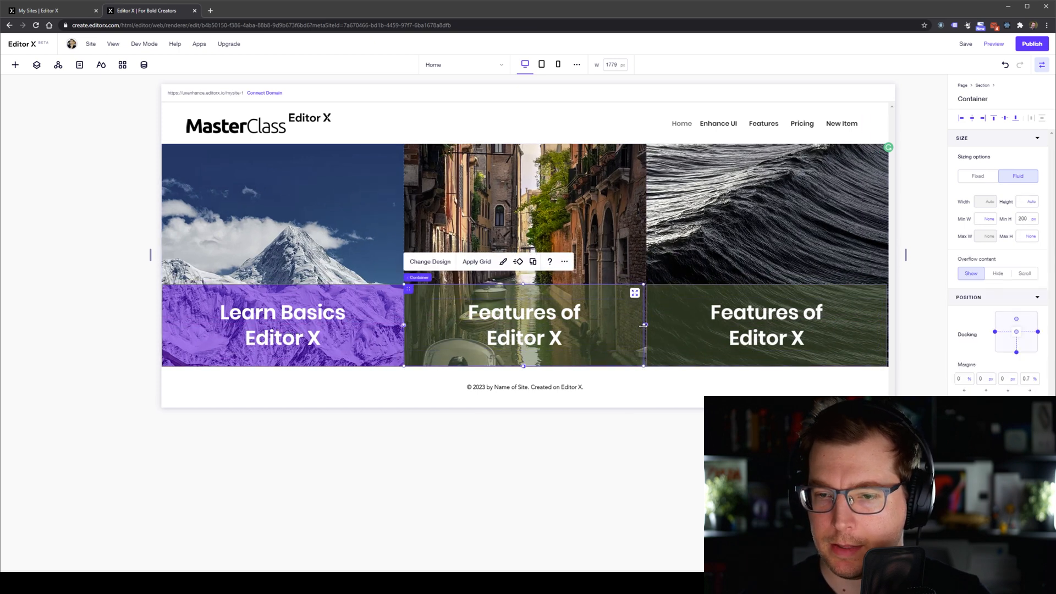
click(657, 330)
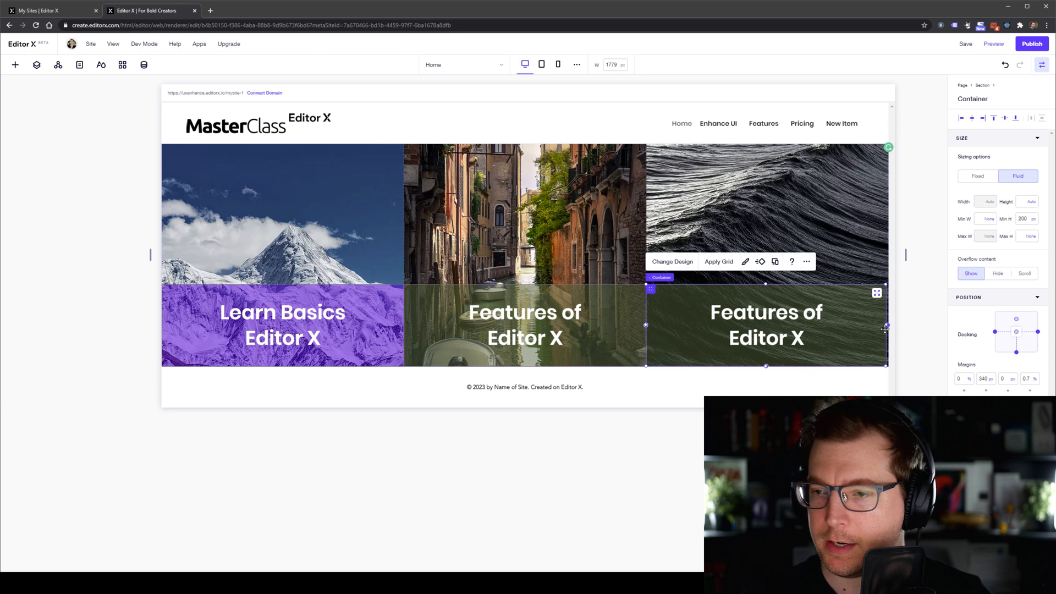
mouse_move(887, 325)
mouse_down()
mouse_move(898, 332)
mouse_move(888, 325)
mouse_up()
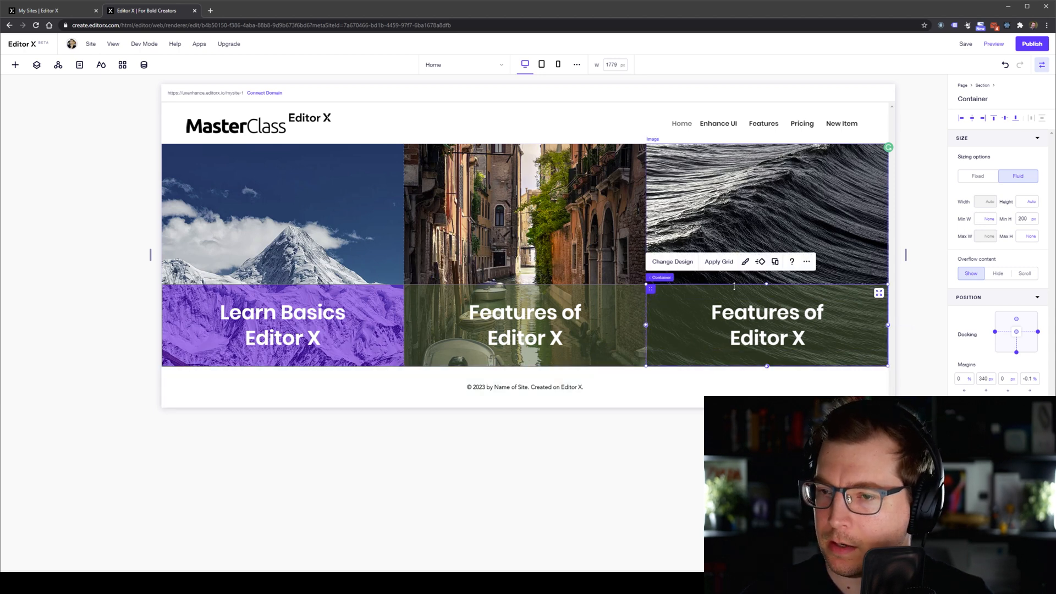
Change the wave overlay's title to "Advanced Editor X Tools".
double_click(771, 318)
drag(828, 314, 677, 306)
text(Ad)
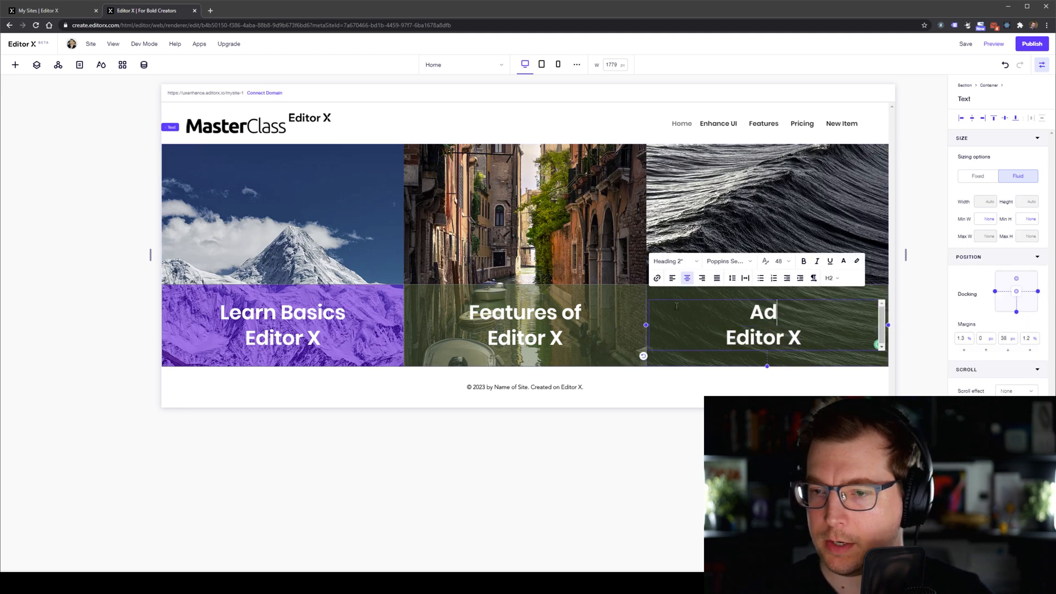
text(vanced)
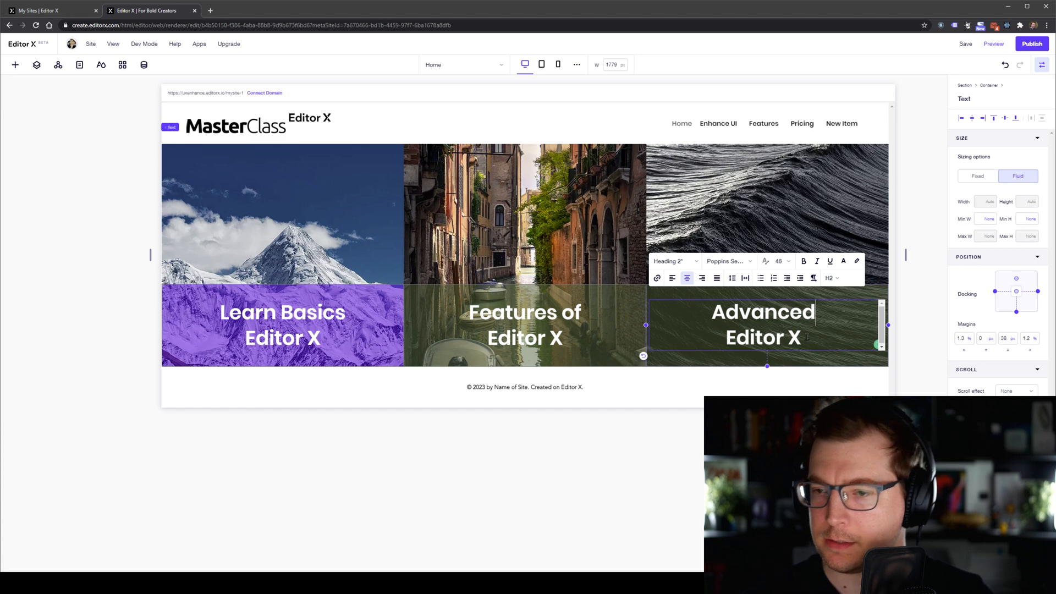
click(804, 339)
text(Tools)
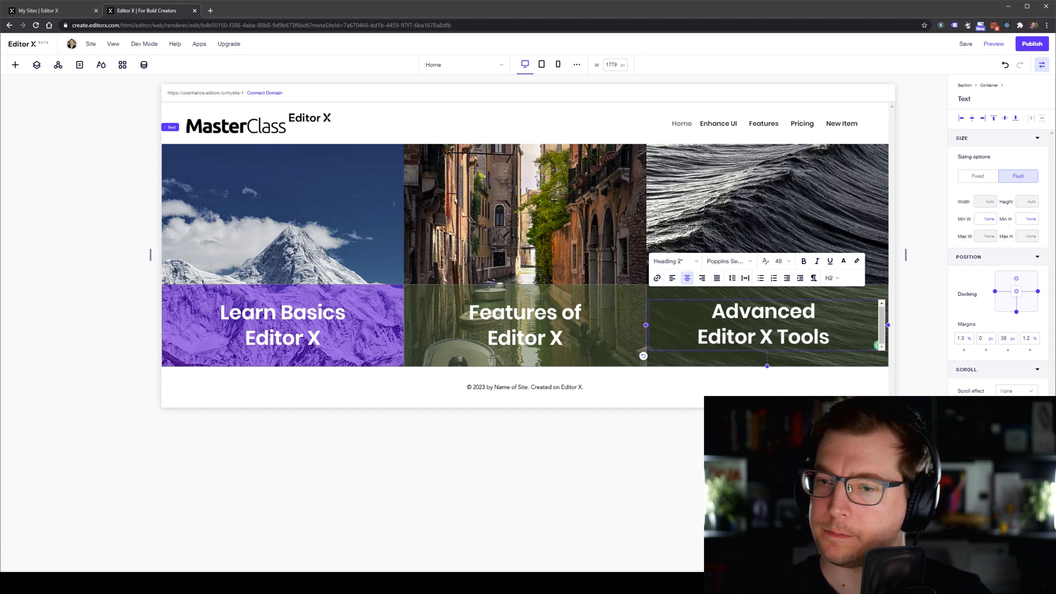
click(533, 241)
Set the wave overlay container's background fill to the near-black site color at the dark end of the gray shades.
click(683, 293)
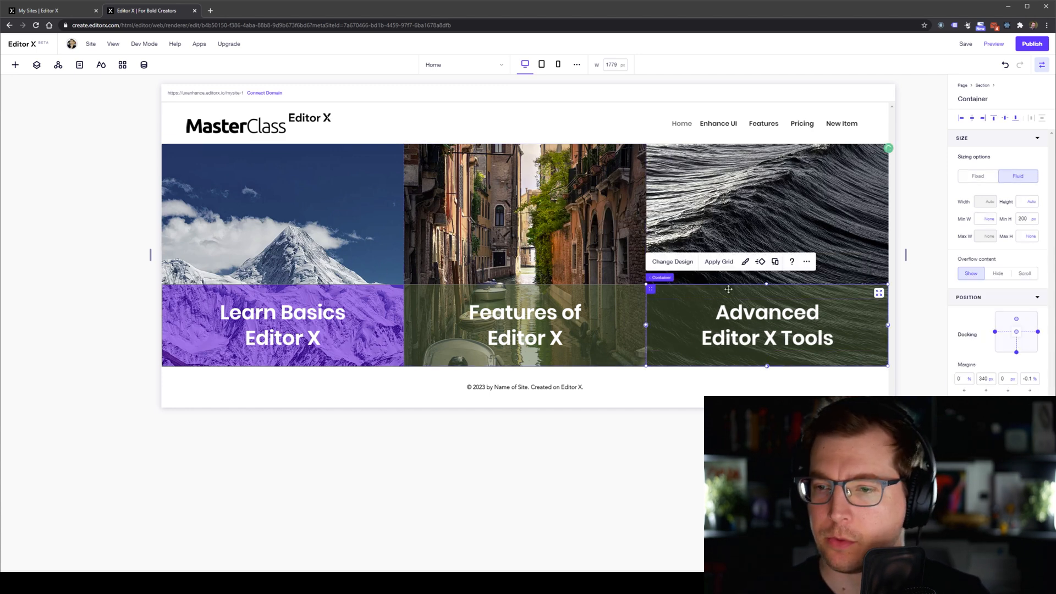
click(746, 261)
click(574, 220)
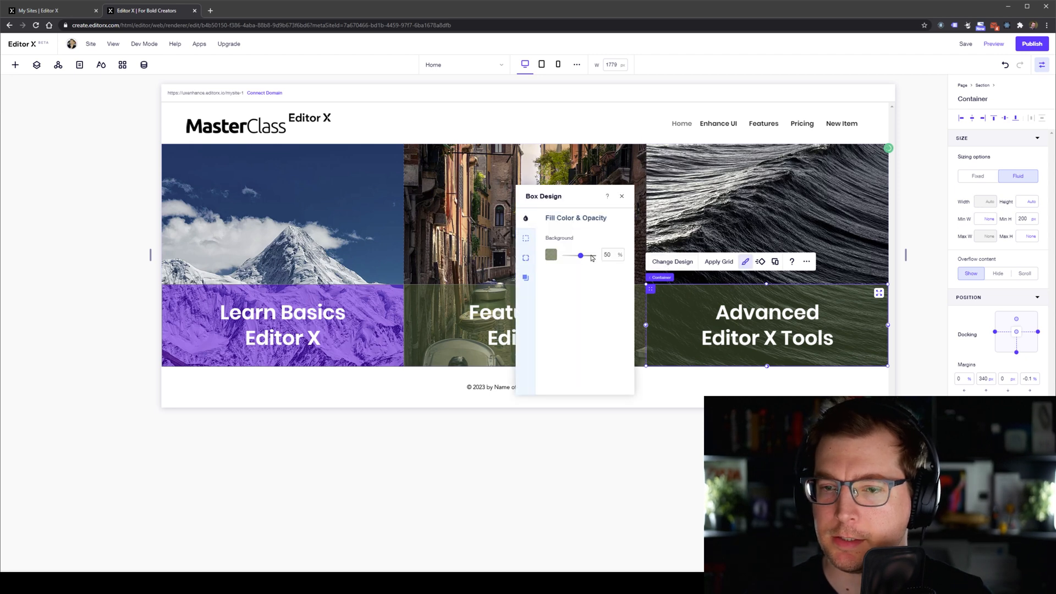
click(551, 255)
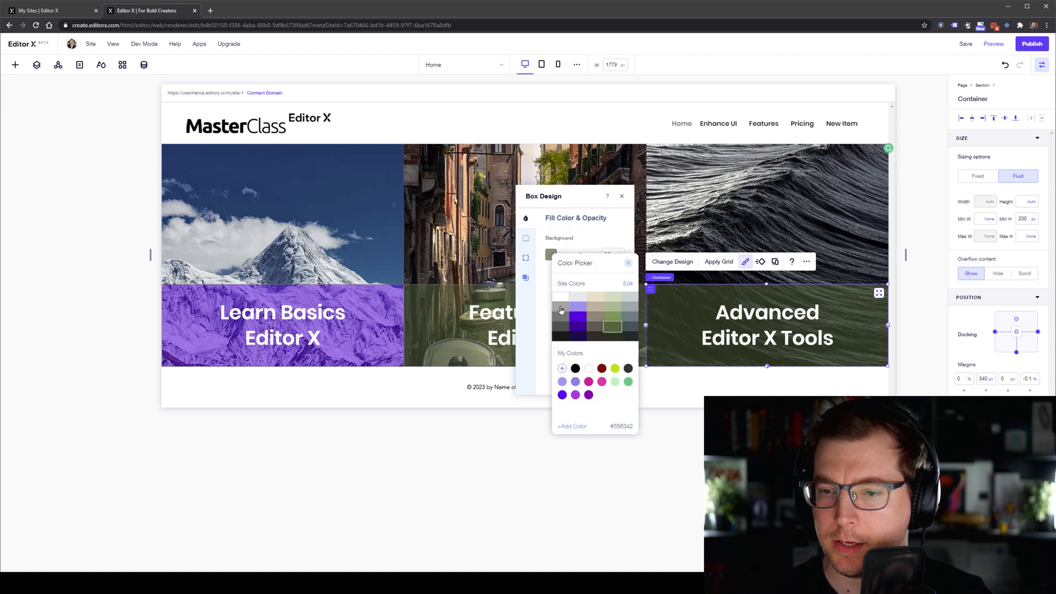
click(632, 332)
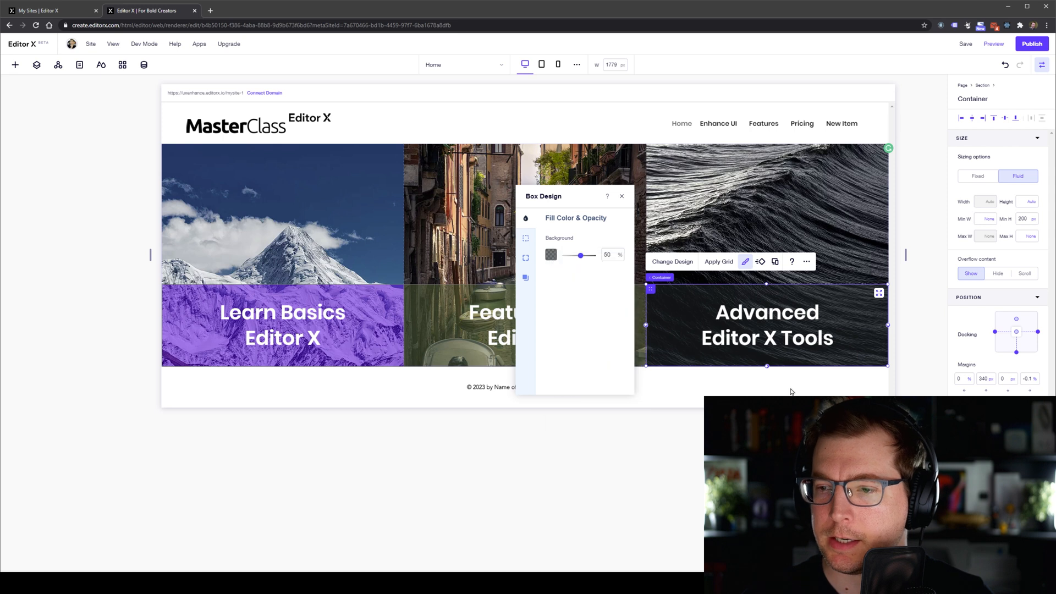
click(623, 197)
click(810, 220)
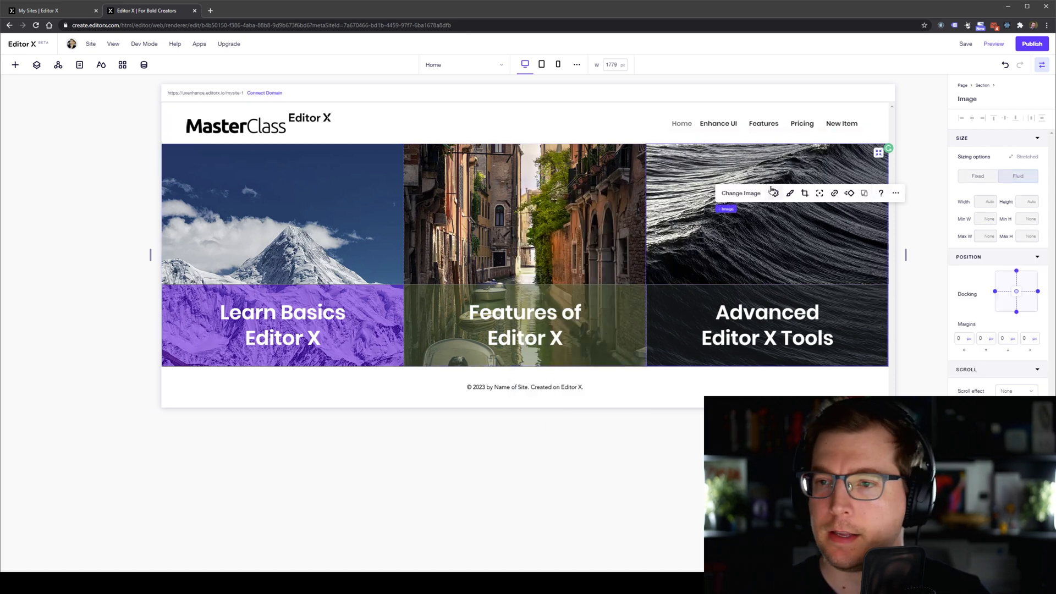
At the tablet breakpoint, move the wave overlay container to the wave image's lower edge and extend its left side to the image's left edge.
click(541, 65)
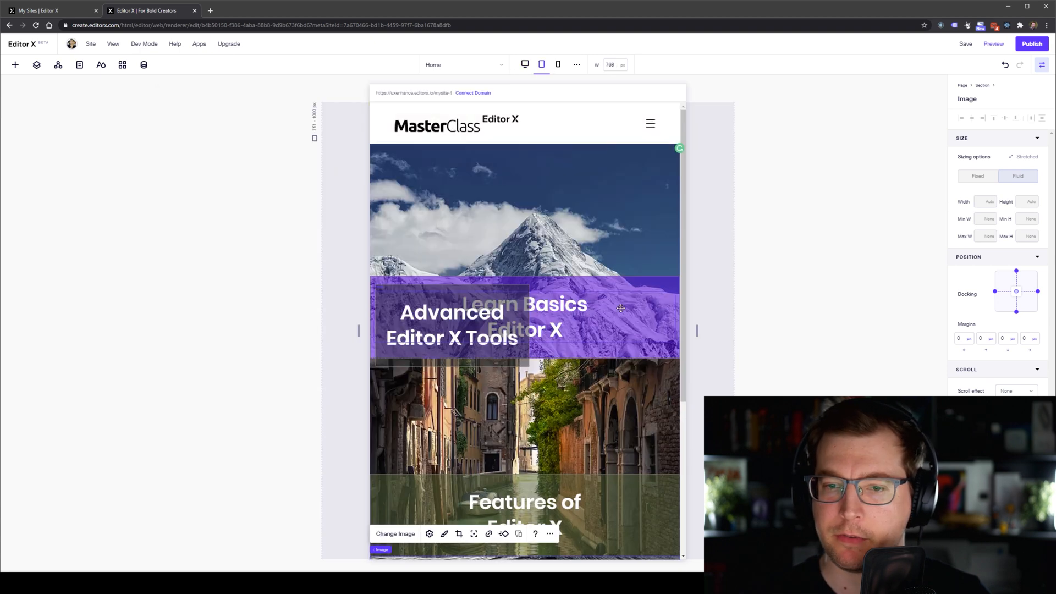
click(491, 130)
drag(490, 130, 555, 523)
scroll(565, 428, down, 3)
drag(565, 428, 582, 493)
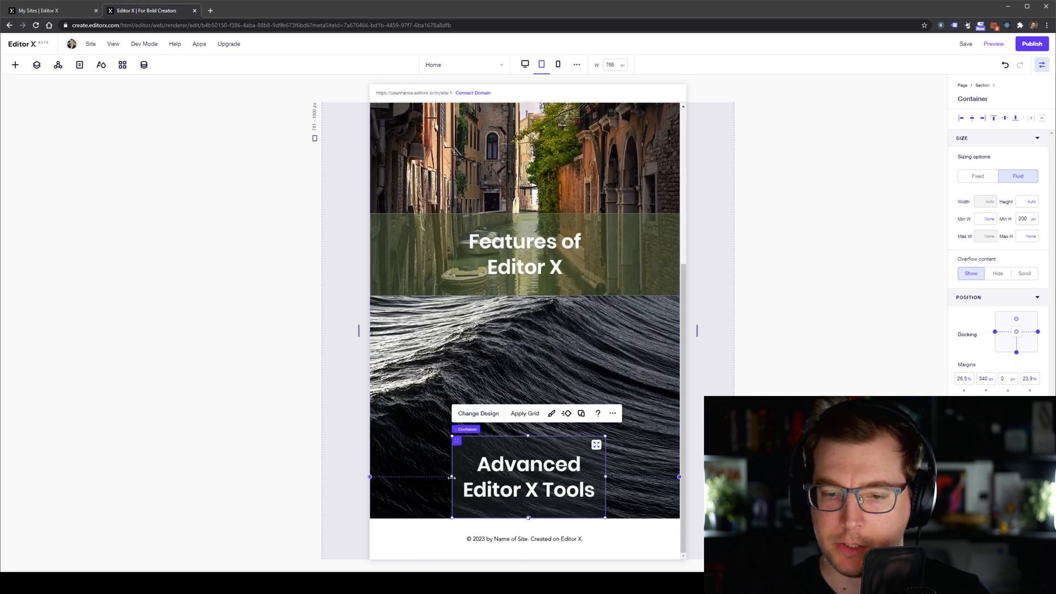
drag(452, 476, 379, 479)
drag(603, 477, 691, 488)
drag(647, 557, 663, 558)
click(678, 478)
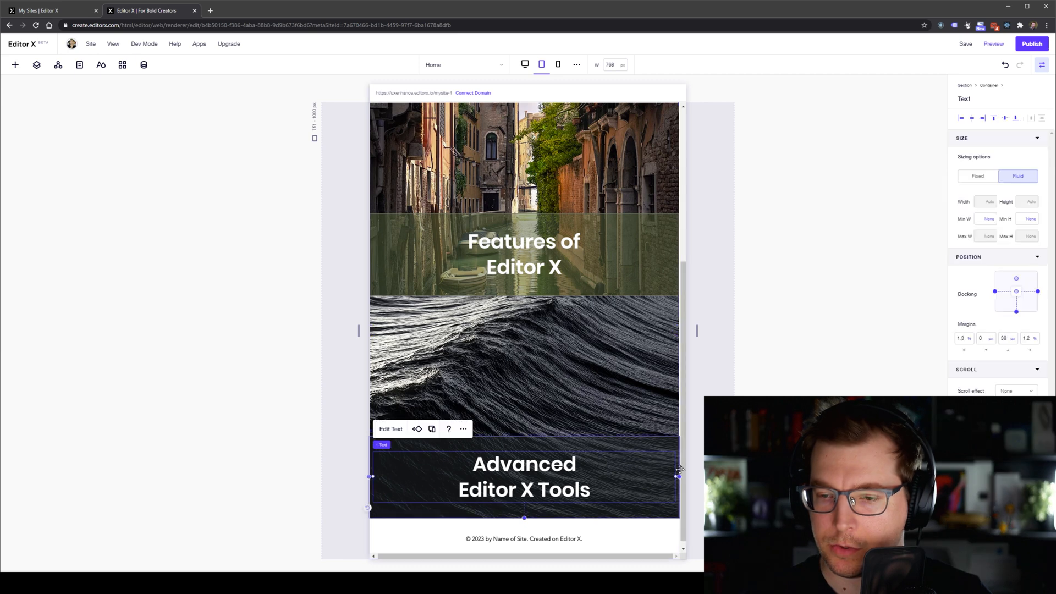
drag(679, 477, 674, 482)
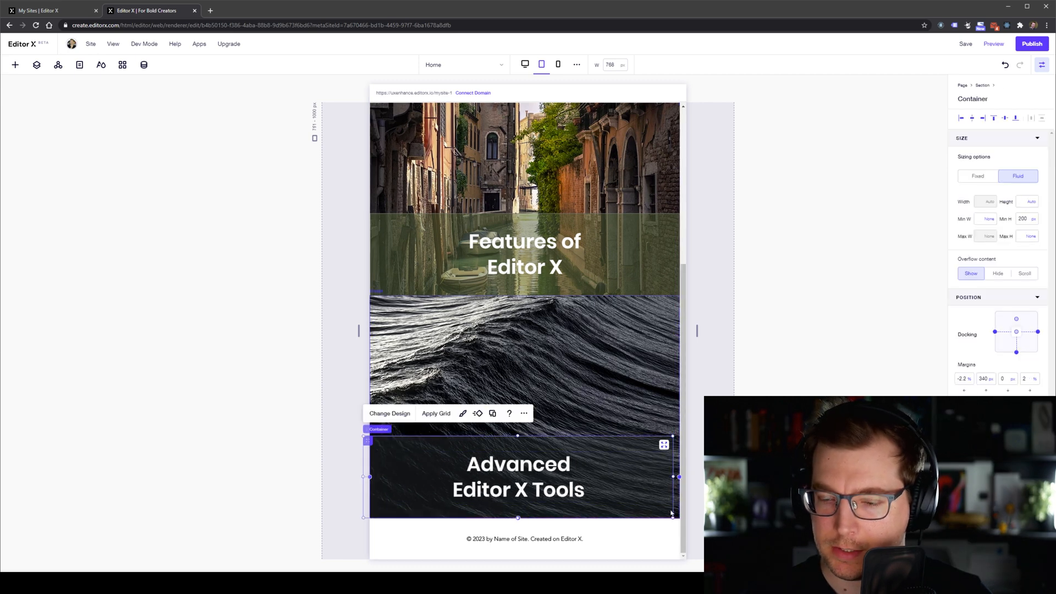
click(639, 539)
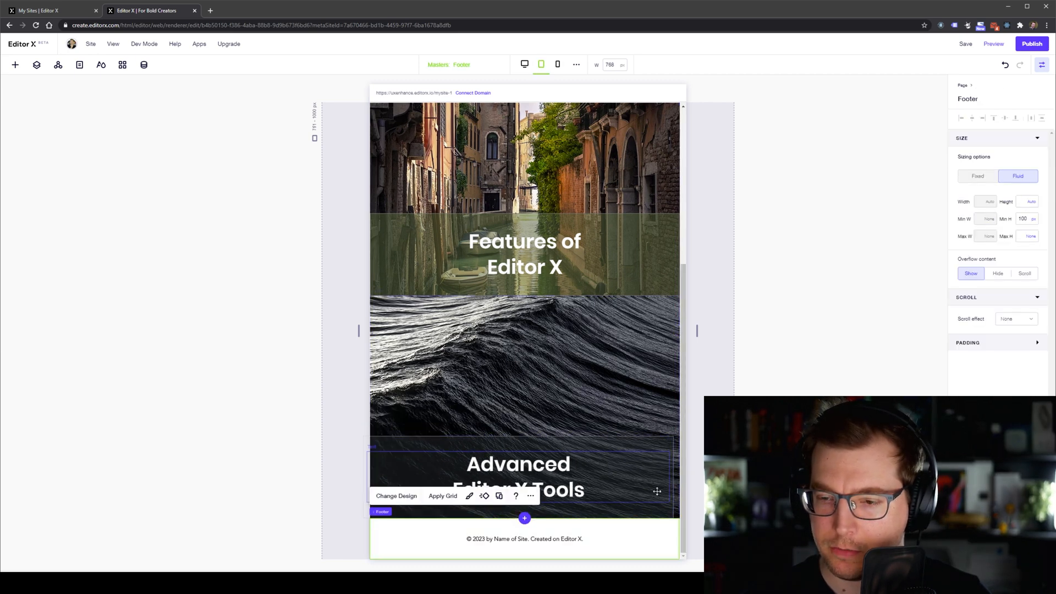
click(626, 417)
key(ctrl+z)
key(ctrl+z)
Extend the wave overlay container's right side to the wave image's right edge.
click(594, 458)
click(587, 443)
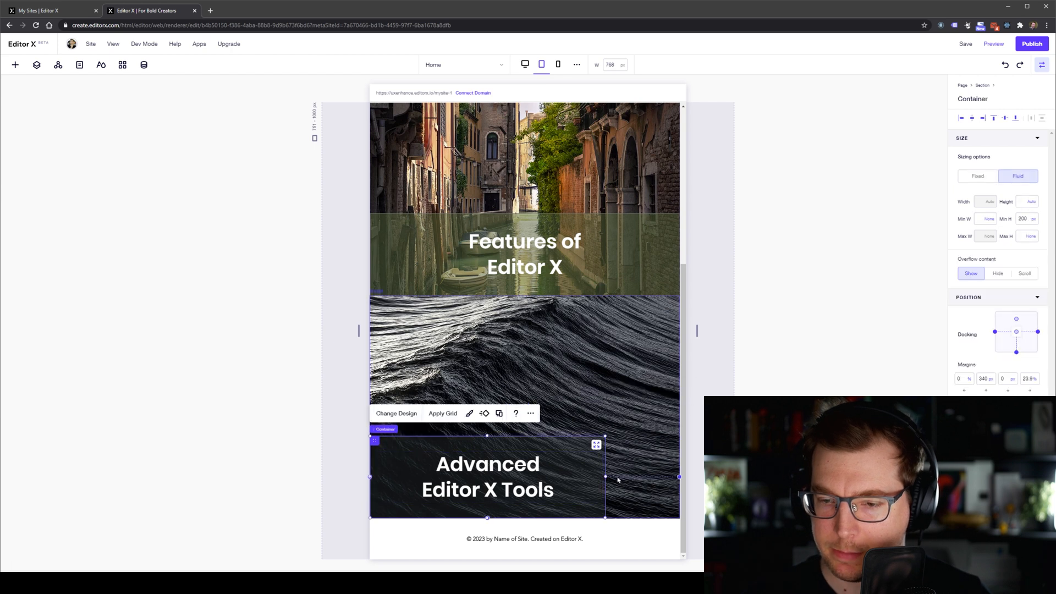
drag(608, 477, 679, 482)
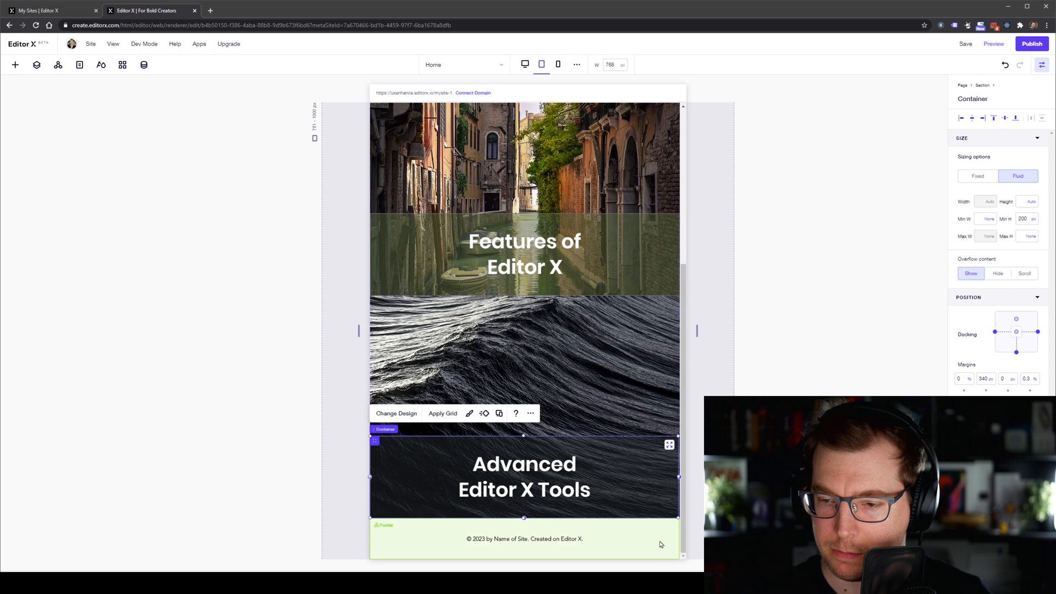
Check the image overlays and their titles at the mobile breakpoint.
click(557, 65)
click(537, 386)
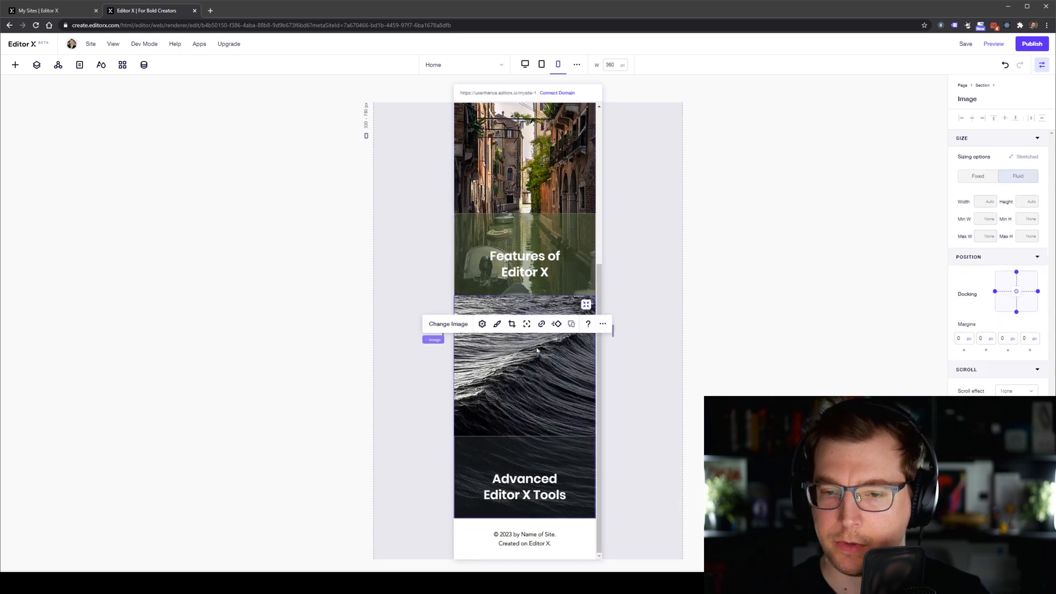
scroll(546, 354, up, 2)
click(533, 302)
scroll(532, 302, up, 2)
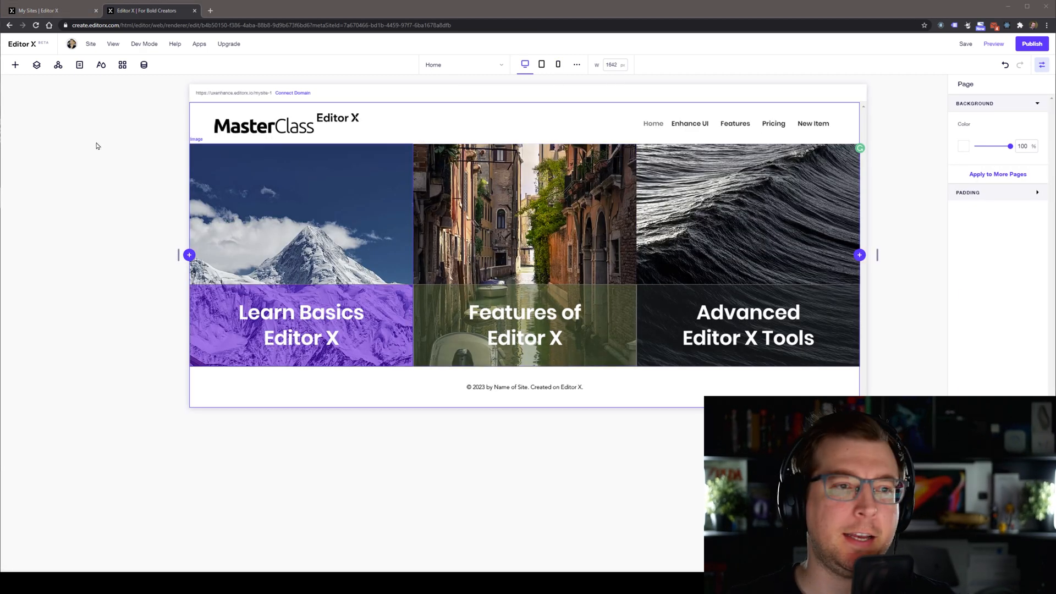
Add the designed dark "About Us" section with three staggered images between the image row and the footer.
click(16, 66)
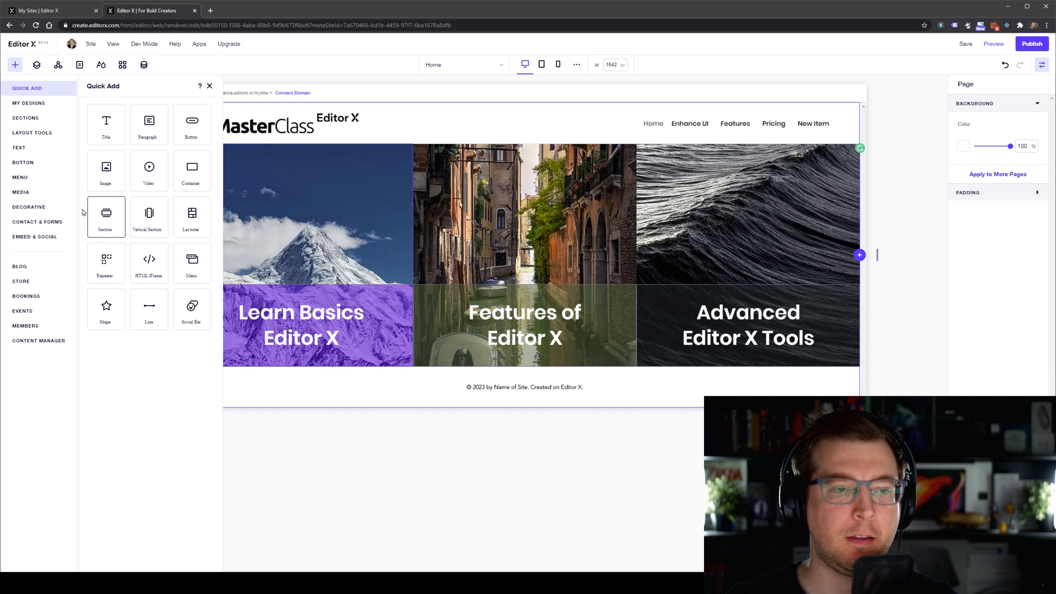
click(40, 125)
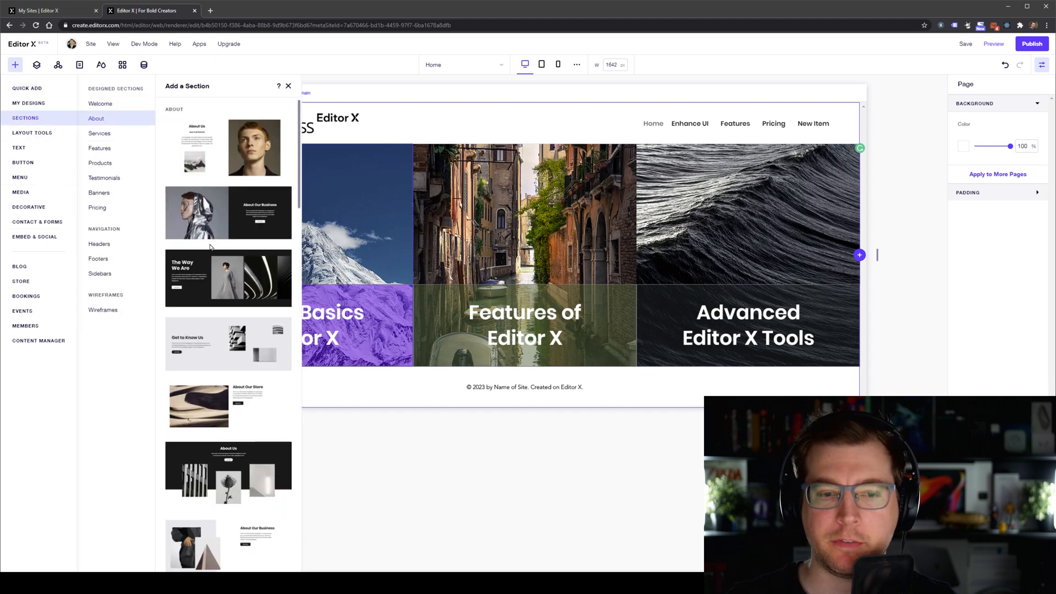
scroll(205, 278, down, 5)
drag(211, 238, 445, 365)
scroll(446, 364, down, 1)
scroll(445, 364, down, 4)
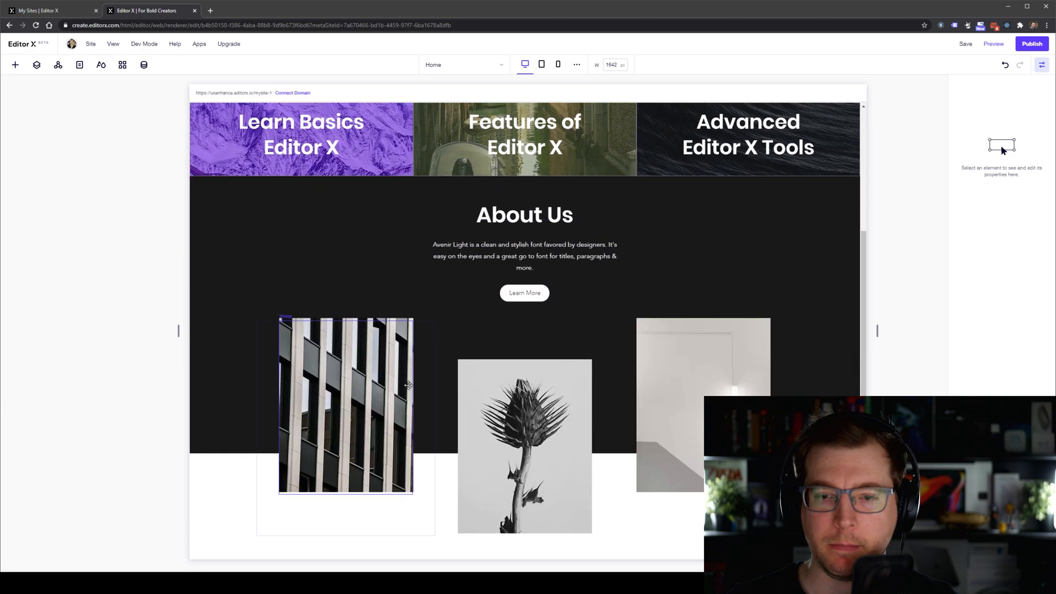
scroll(446, 364, up, 3)
scroll(446, 366, down, 3)
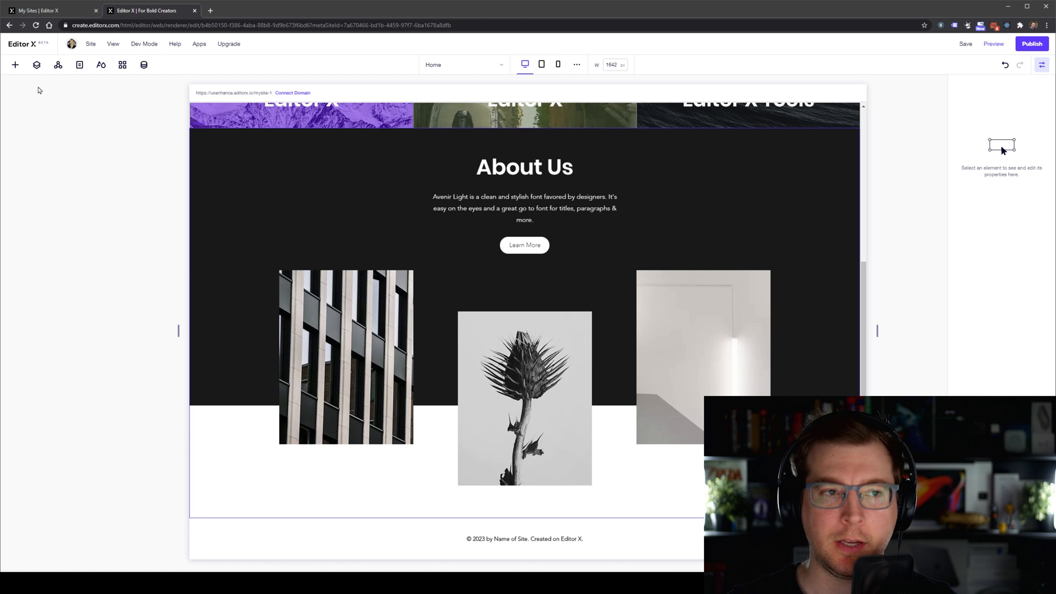
click(16, 70)
scroll(239, 273, down, 5)
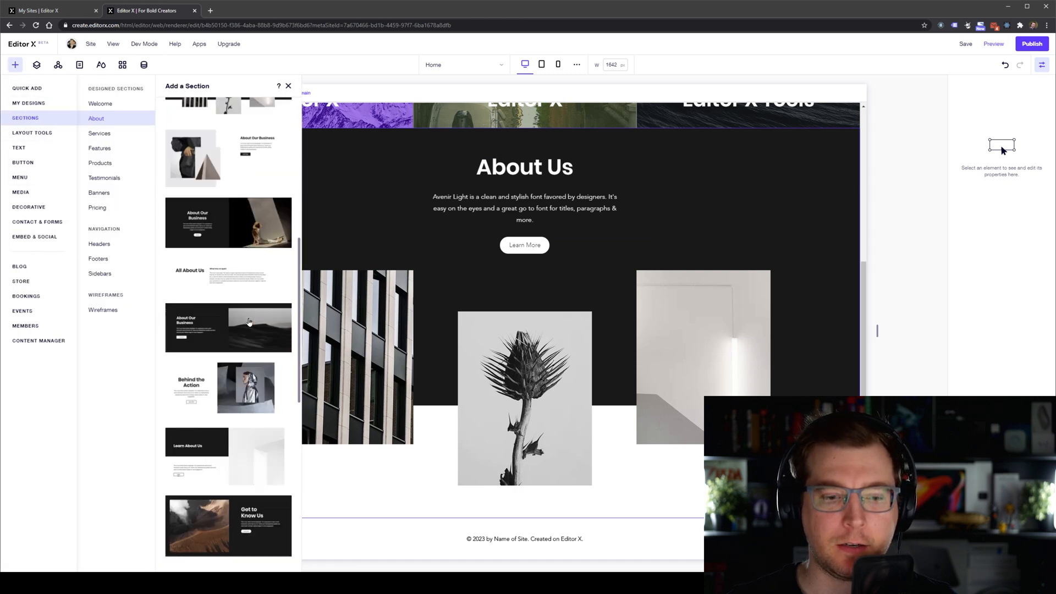
drag(239, 272, 538, 514)
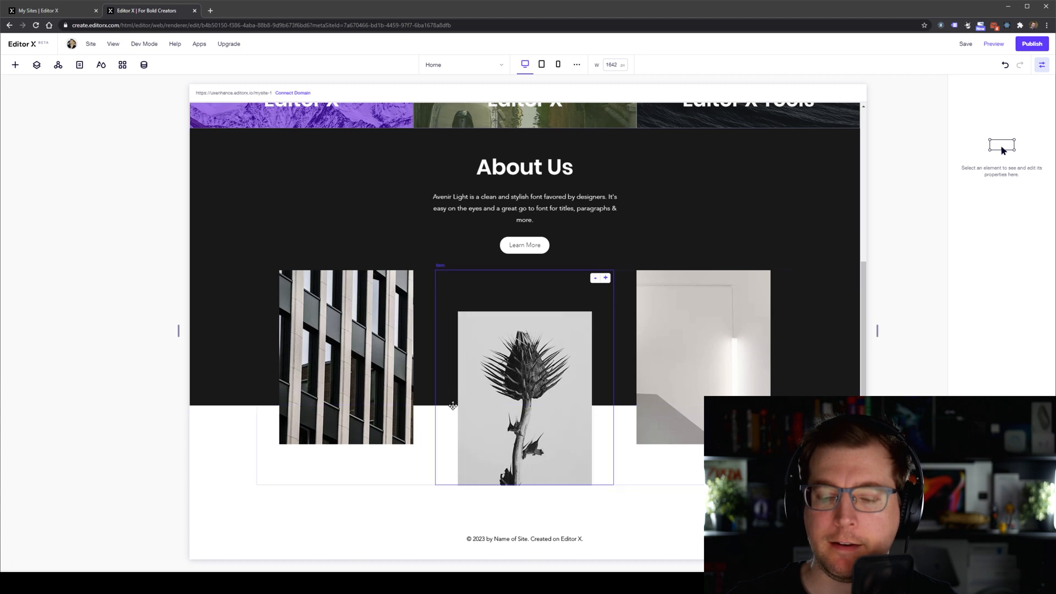
Examine the "About Us" section's flower image, heading, "Learn More" button and section properties.
scroll(479, 422, up, 1)
scroll(479, 421, up, 5)
scroll(495, 407, down, 5)
click(530, 372)
scroll(530, 372, up, 1)
scroll(529, 372, up, 1)
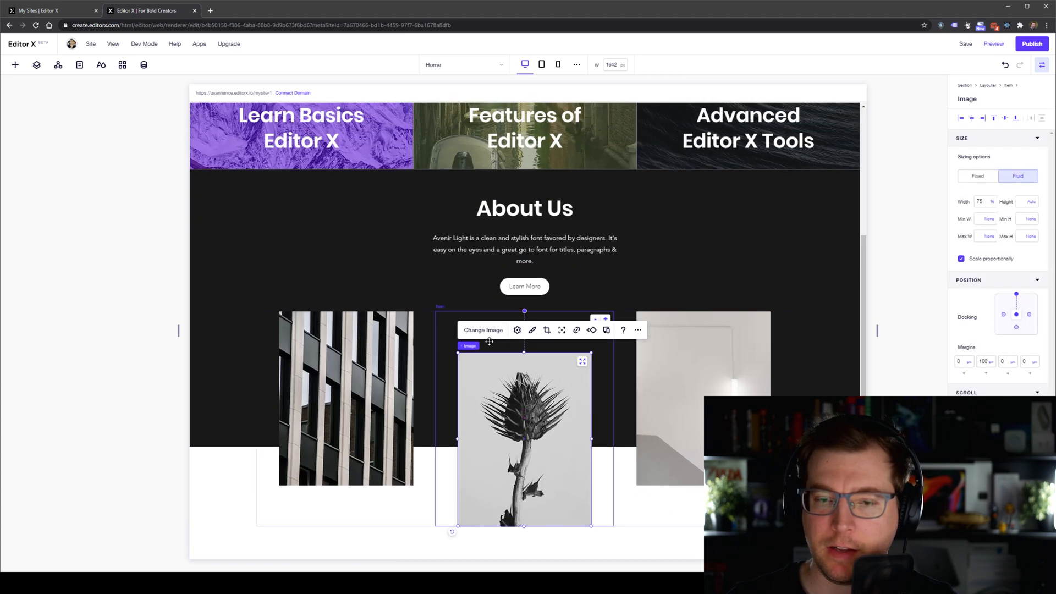
click(549, 207)
click(549, 207)
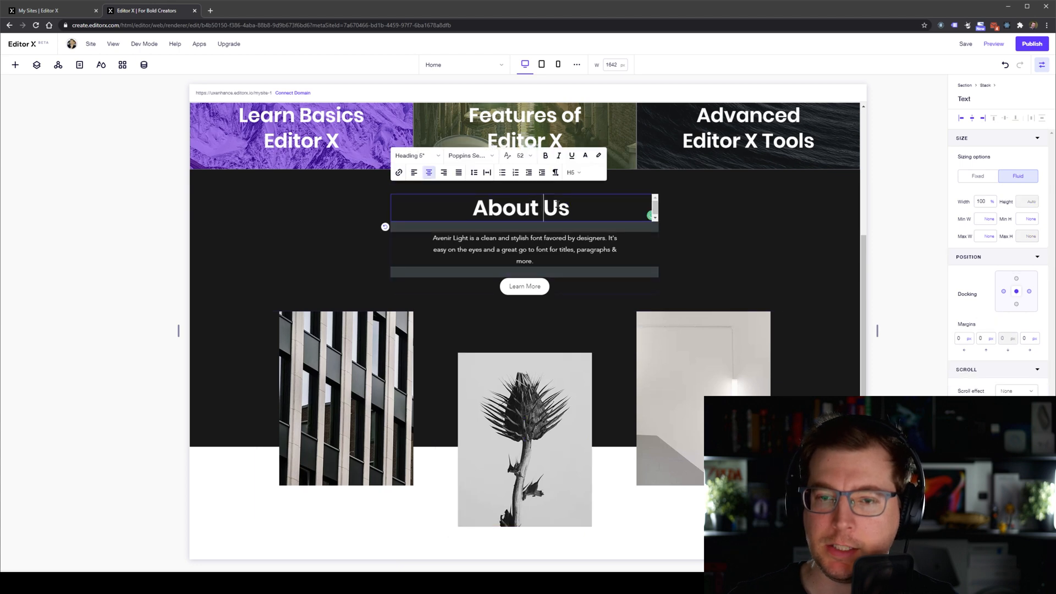
click(542, 286)
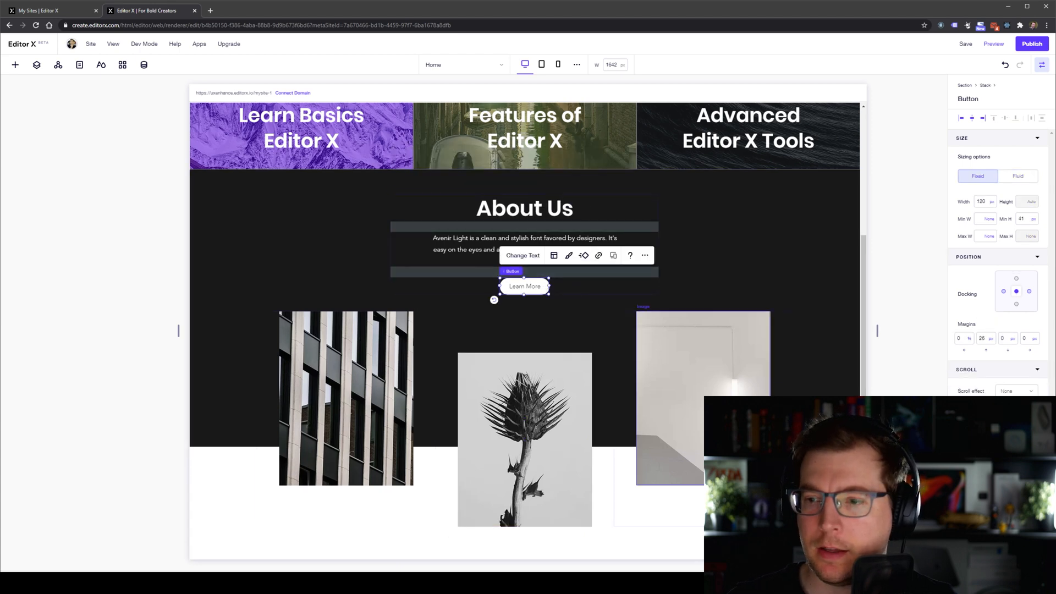
scroll(360, 421, up, 4)
click(359, 421)
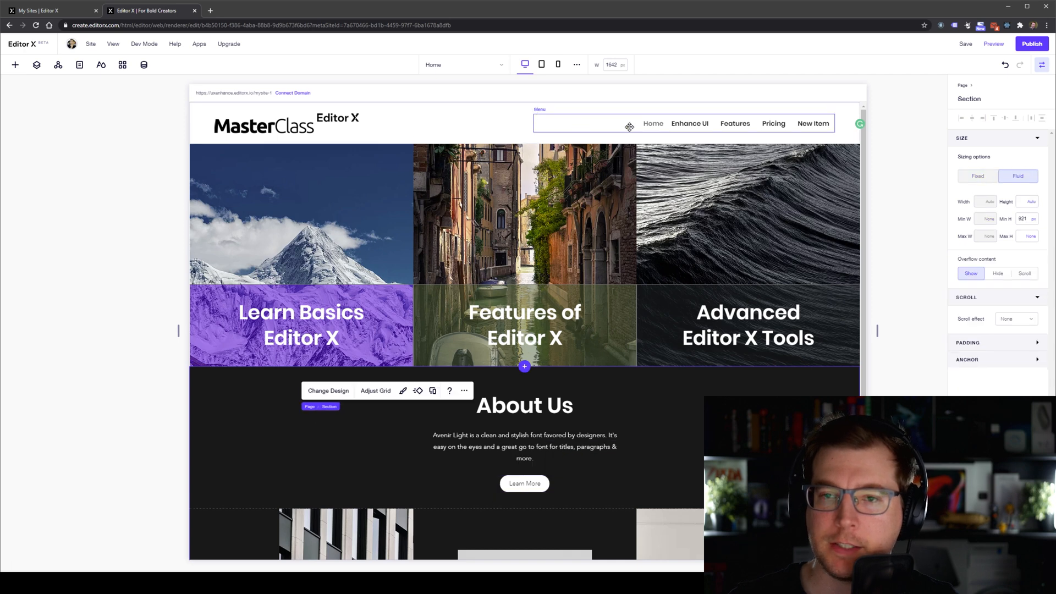
Publish the site, review its live home page, and return to the editor.
click(486, 132)
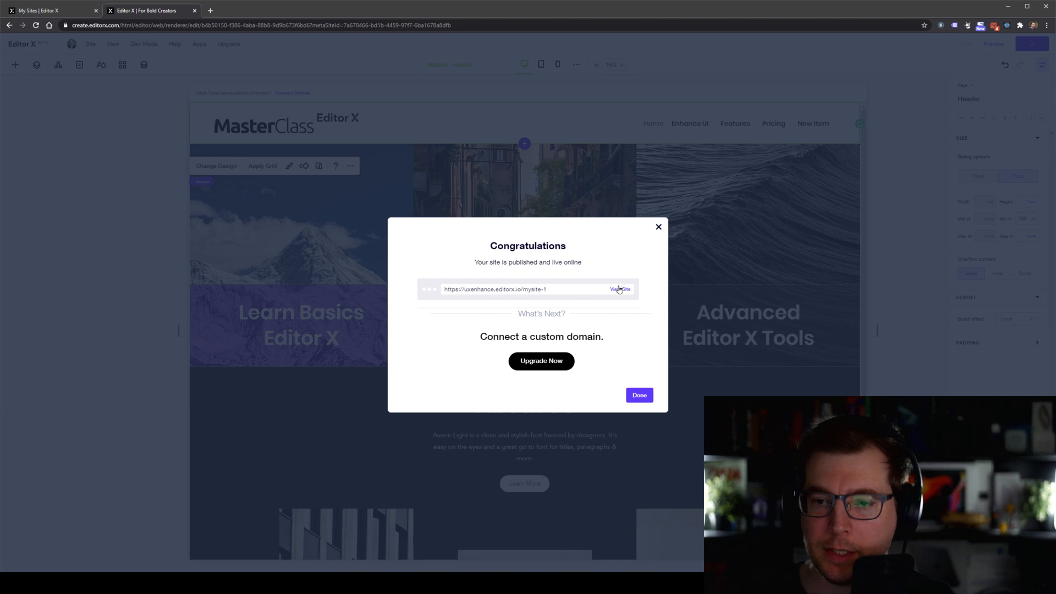
click(620, 290)
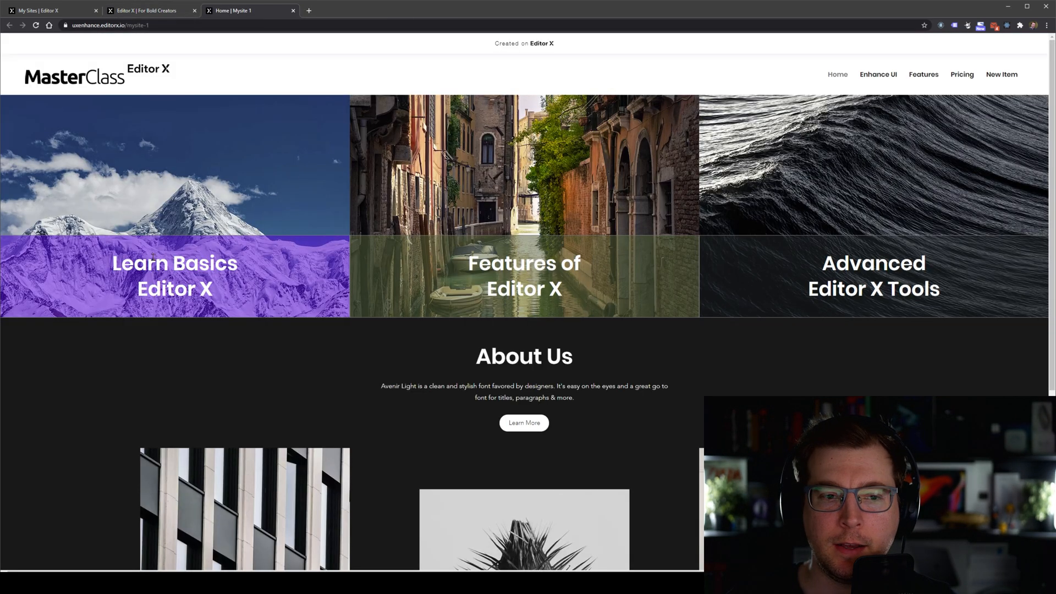
scroll(156, 252, down, 5)
scroll(162, 252, up, 5)
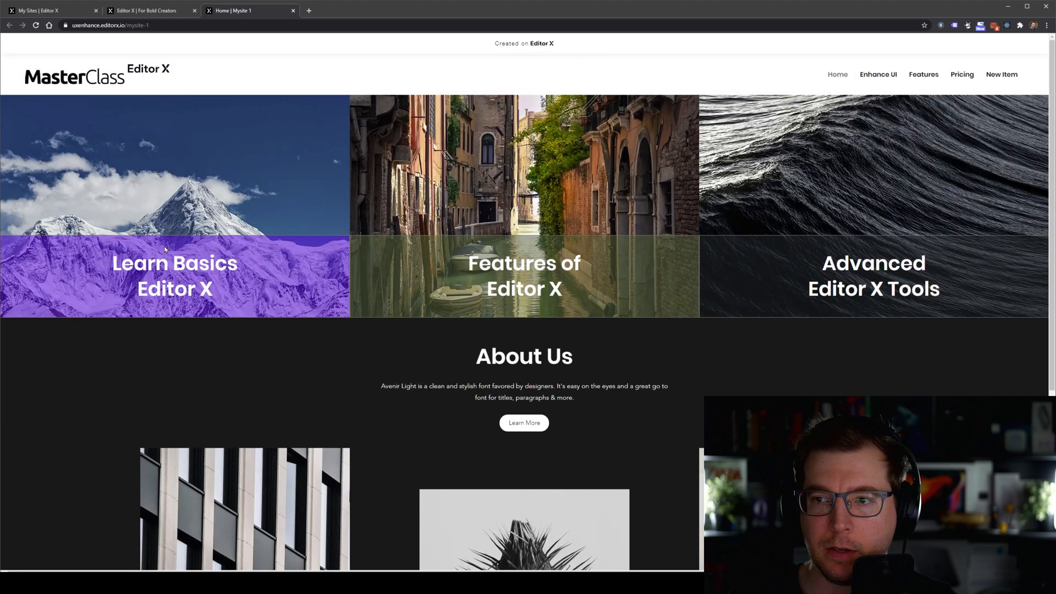
drag(570, 266, 545, 277)
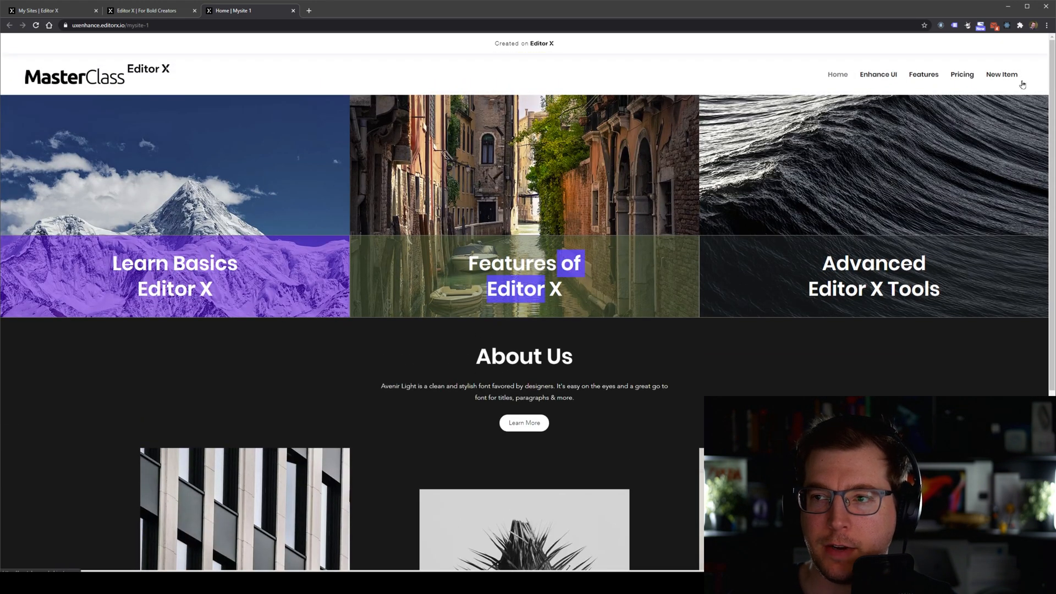
scroll(576, 258, down, 1)
scroll(496, 461, down, 3)
scroll(418, 232, up, 3)
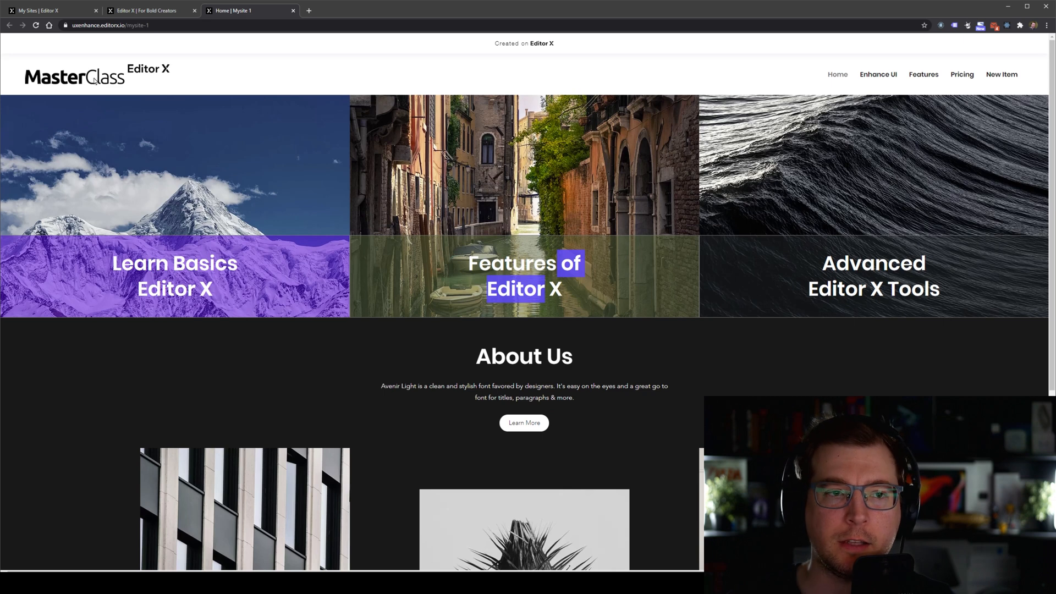
key(ctrl+w)
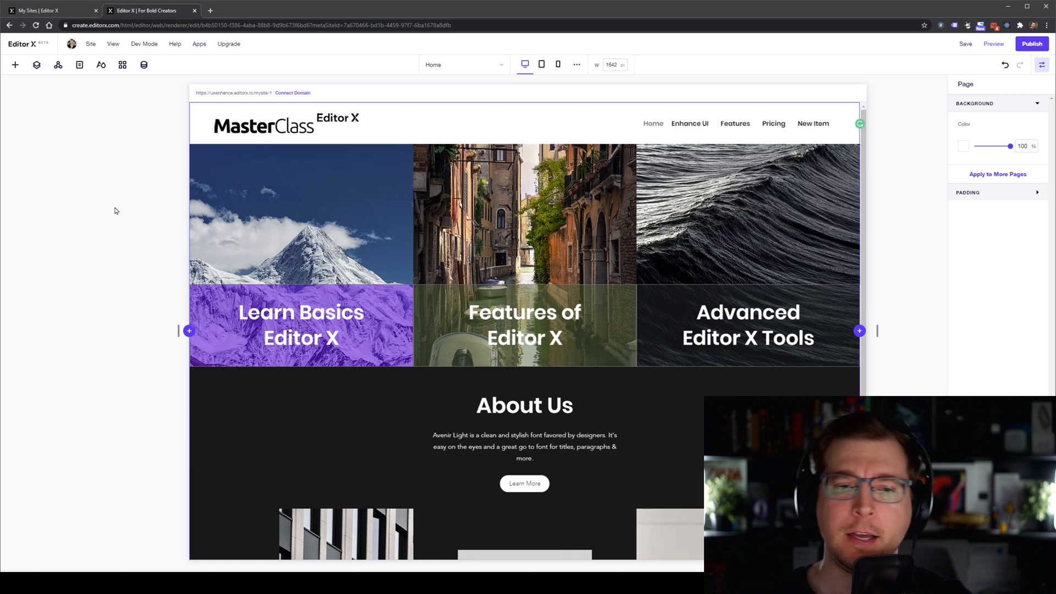
click(16, 64)
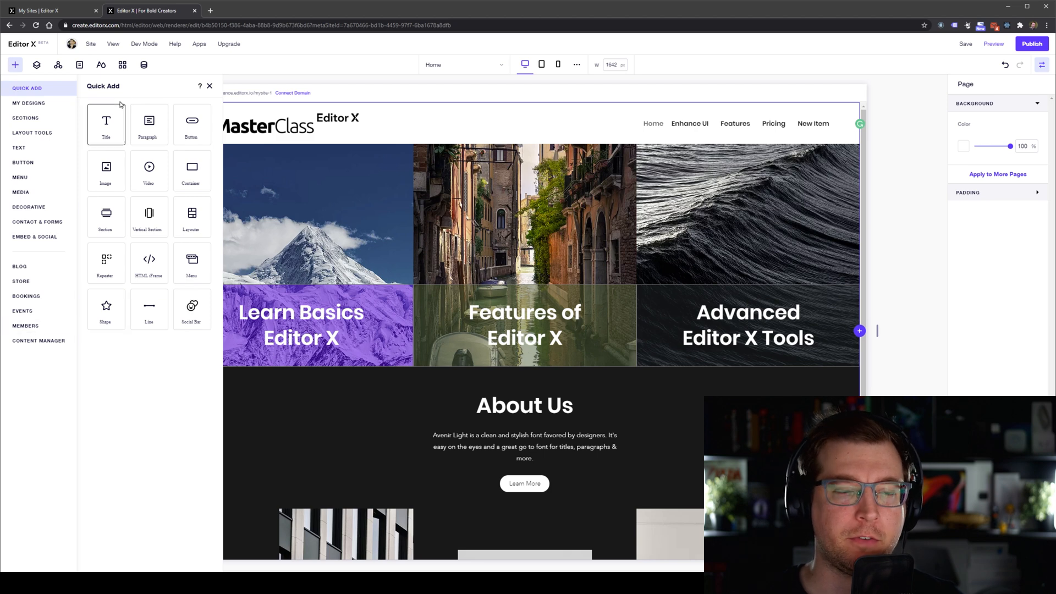
mouse_move(125, 53)
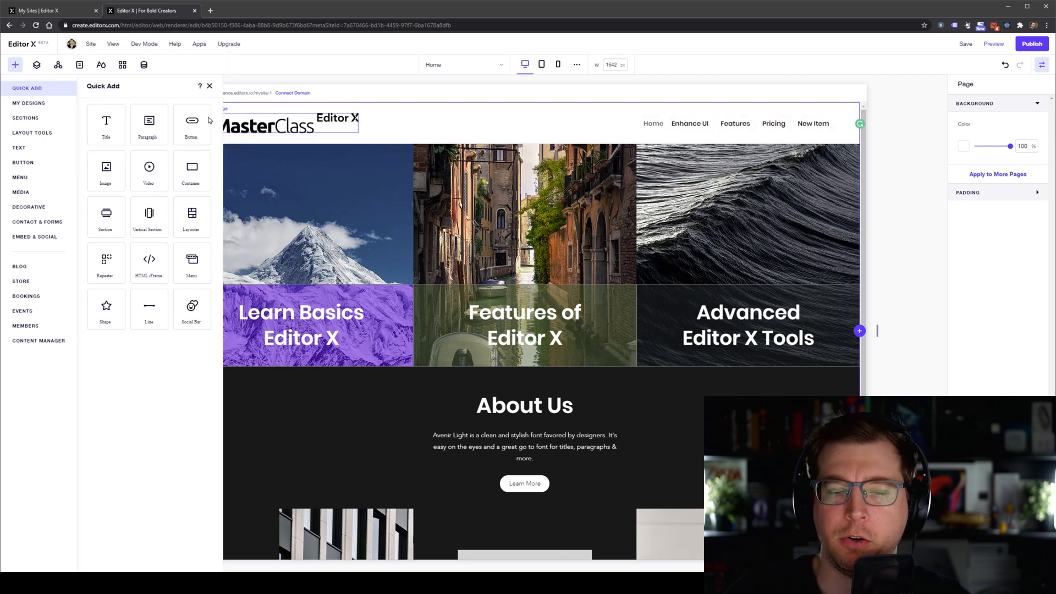
click(210, 87)
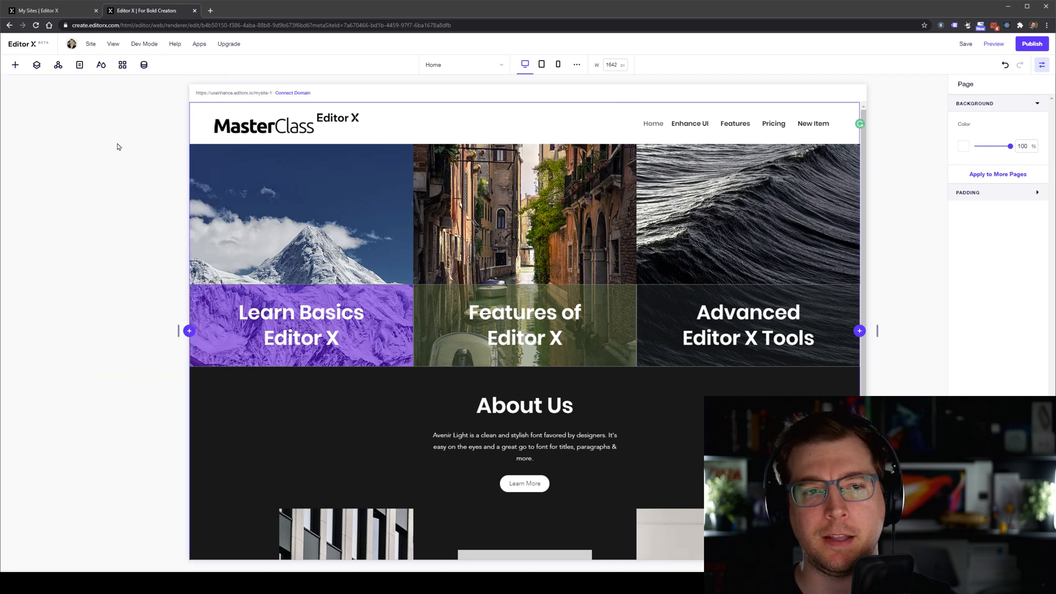